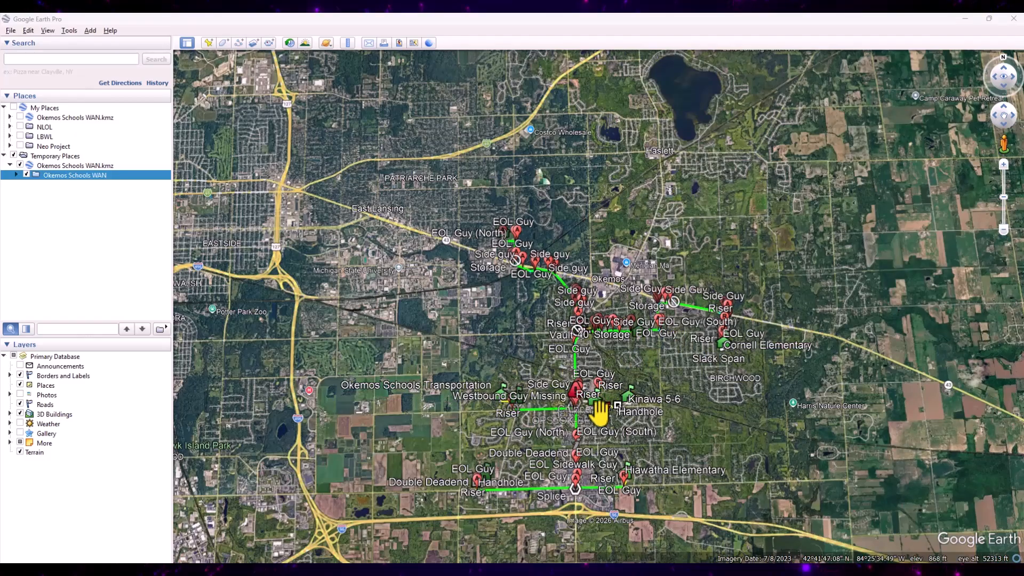
Examine the Okemos Schools WAN fiber routes, guy markers and school sites across the satellite map
{"action": "scroll", "coordinate": [599, 413], "scroll_direction": "up", "scroll_amount": 3}
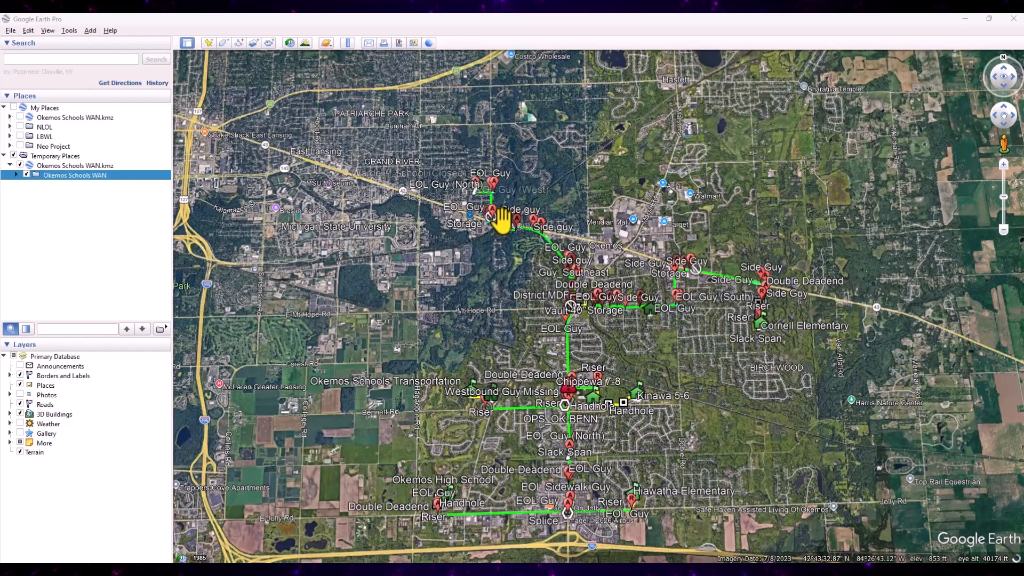
{"action": "scroll", "coordinate": [495, 176], "scroll_direction": "up", "scroll_amount": 1}
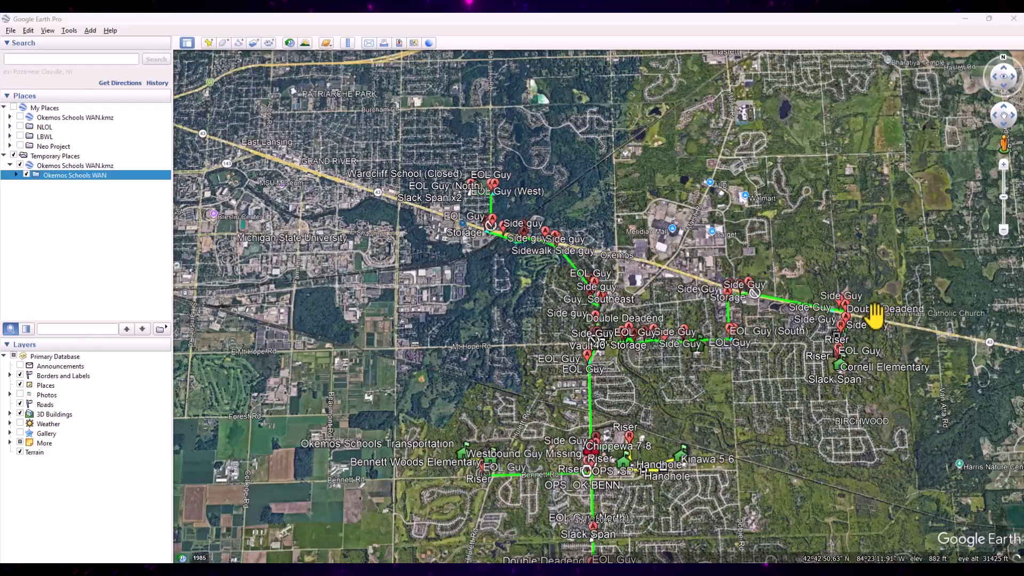
{"action": "scroll", "coordinate": [613, 451], "scroll_direction": "up", "scroll_amount": 2}
{"action": "scroll", "coordinate": [613, 463], "scroll_direction": "up", "scroll_amount": 2}
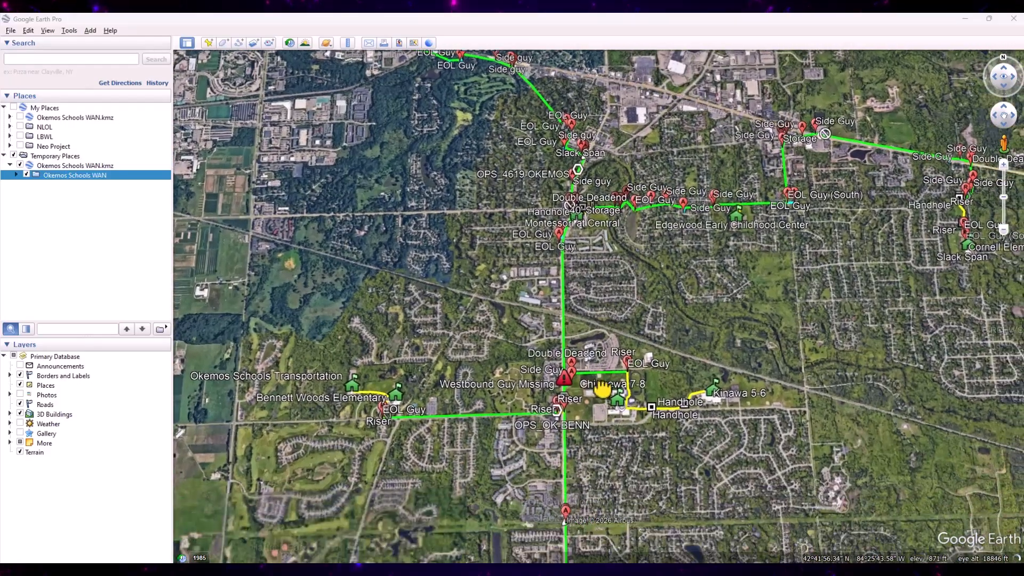
{"action": "scroll", "coordinate": [599, 293], "scroll_direction": "down", "scroll_amount": 2}
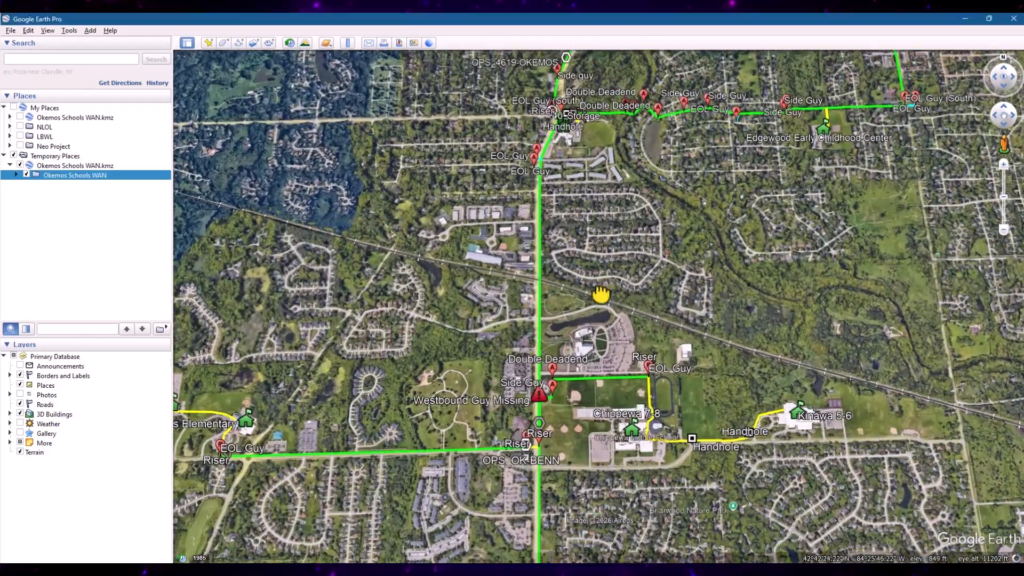
{"action": "scroll", "coordinate": [610, 309], "scroll_direction": "up", "scroll_amount": 2}
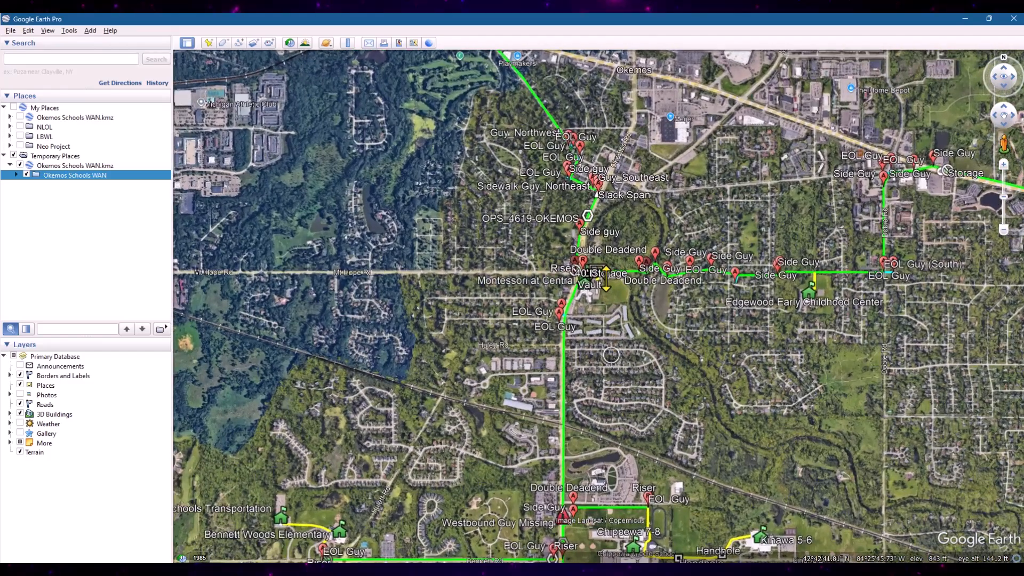
{"action": "left_click_drag", "start_coordinate": [606, 277], "coordinate": [617, 390]}
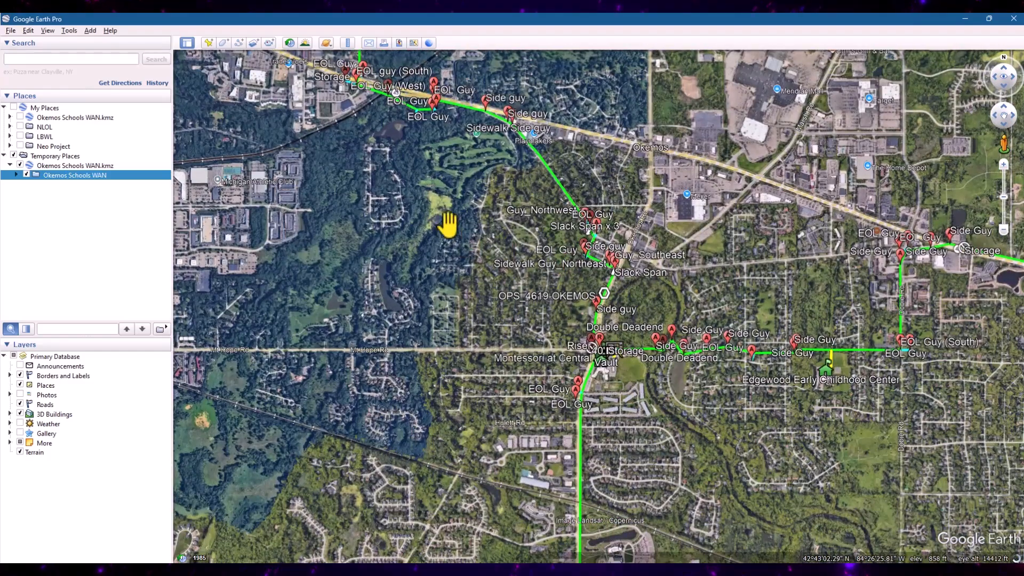
{"action": "left_click_drag", "start_coordinate": [448, 224], "coordinate": [513, 267]}
{"action": "scroll", "coordinate": [513, 267], "scroll_direction": "down", "scroll_amount": 3}
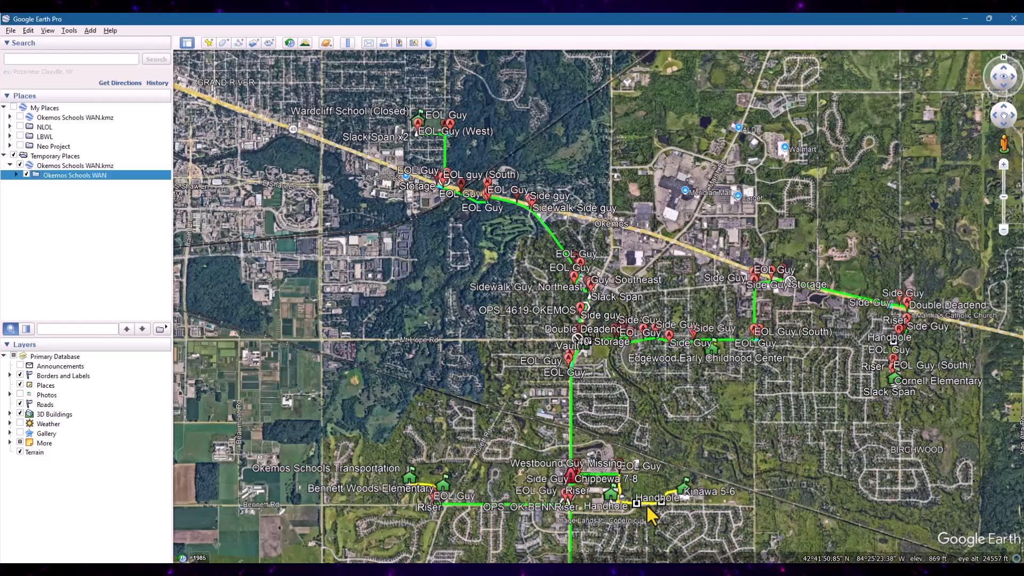
Examine the fiber route running from Wardcliff School (Closed) along the main road toward Okemos Schools Administration
{"action": "scroll", "coordinate": [448, 152], "scroll_direction": "up", "scroll_amount": 1}
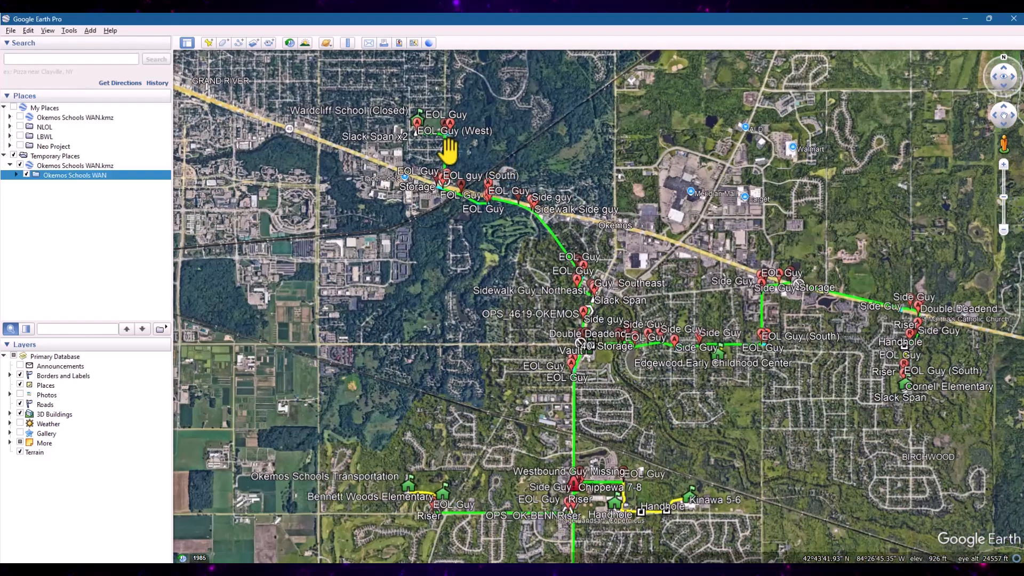
{"action": "scroll", "coordinate": [449, 150], "scroll_direction": "up", "scroll_amount": 3}
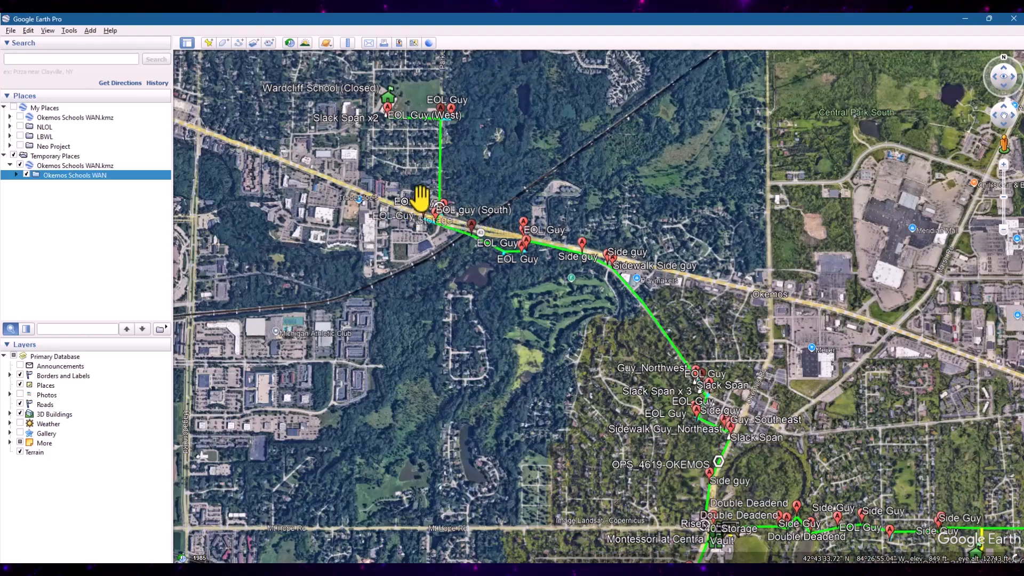
{"action": "scroll", "coordinate": [519, 233], "scroll_direction": "up", "scroll_amount": 2}
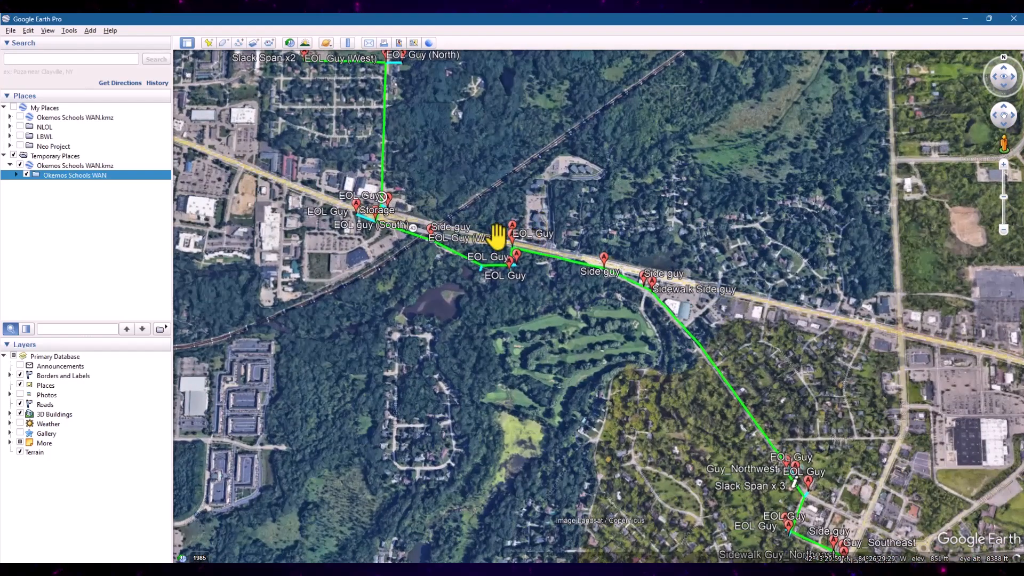
{"action": "scroll", "coordinate": [491, 242], "scroll_direction": "down", "scroll_amount": 2}
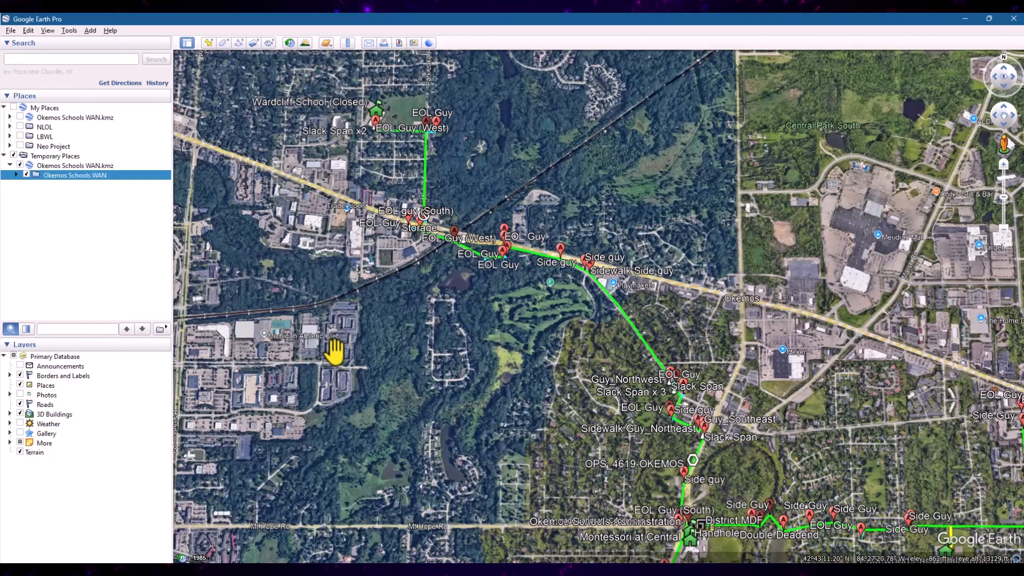
{"action": "scroll", "coordinate": [619, 400], "scroll_direction": "down", "scroll_amount": 2}
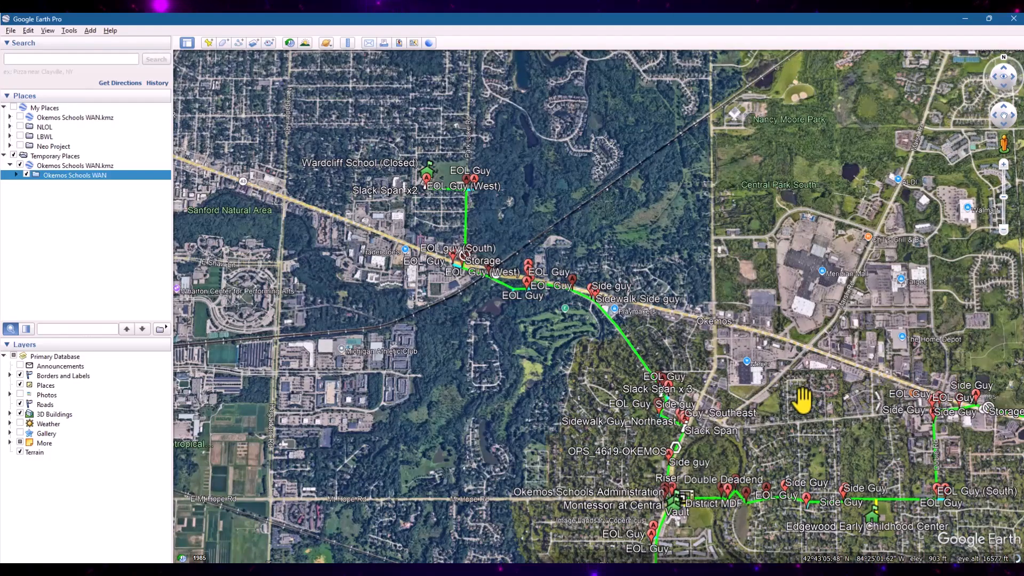
{"action": "scroll", "coordinate": [527, 340], "scroll_direction": "up", "scroll_amount": 2}
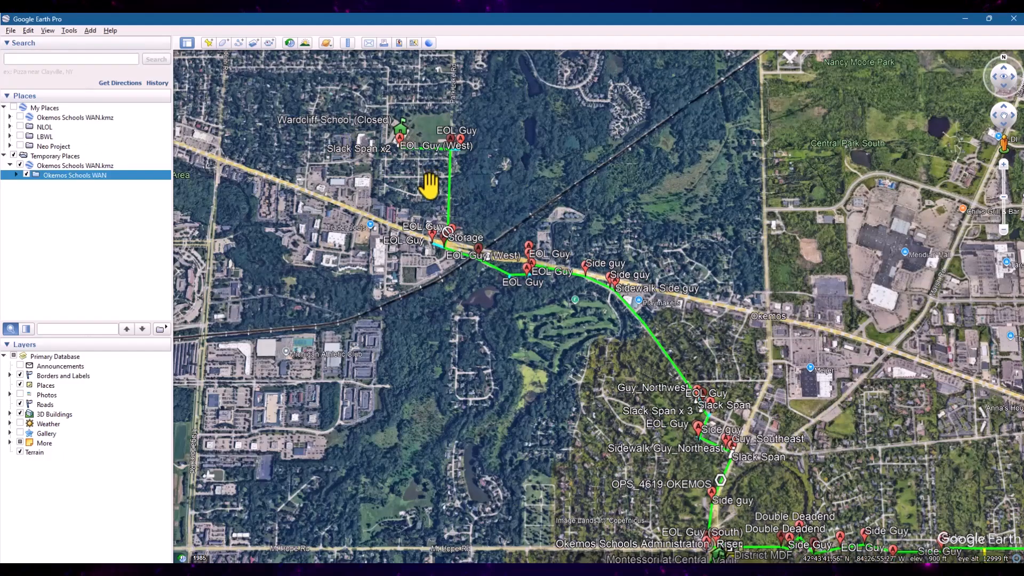
{"action": "scroll", "coordinate": [452, 155], "scroll_direction": "up", "scroll_amount": 3}
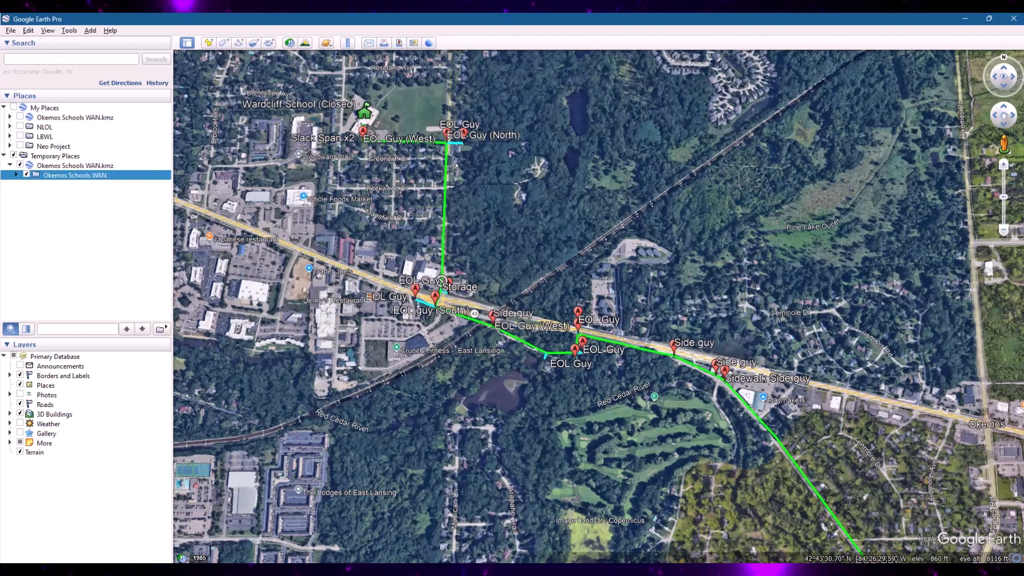
{"action": "scroll", "coordinate": [526, 198], "scroll_direction": "up", "scroll_amount": 2}
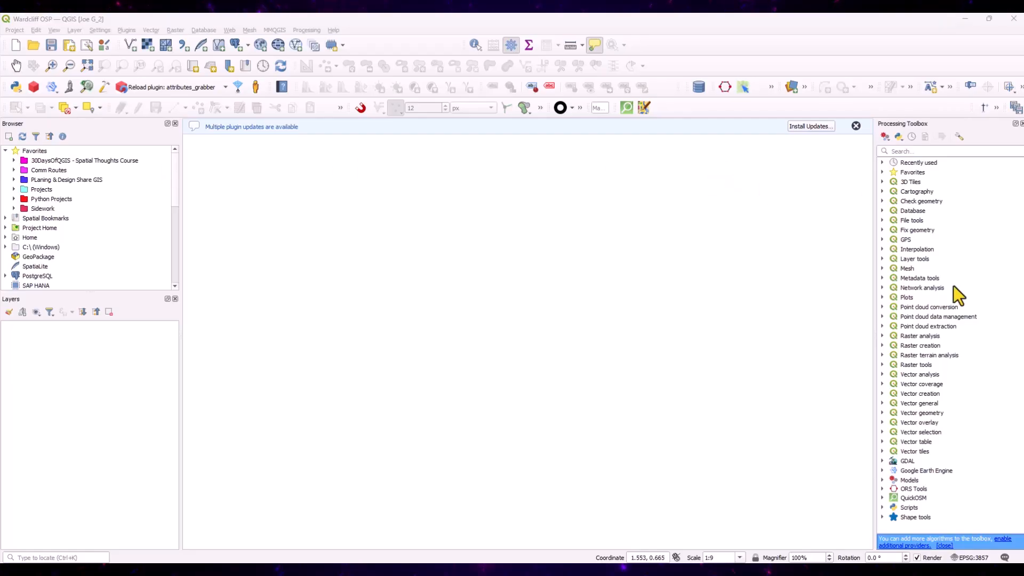
Switch to QGIS and add both the point and line layers of the Okemos Schools WAN KMZ to the Wardcliff OSP project
{"action": "left_click_drag", "start_coordinate": [953, 285], "coordinate": [444, 287]}
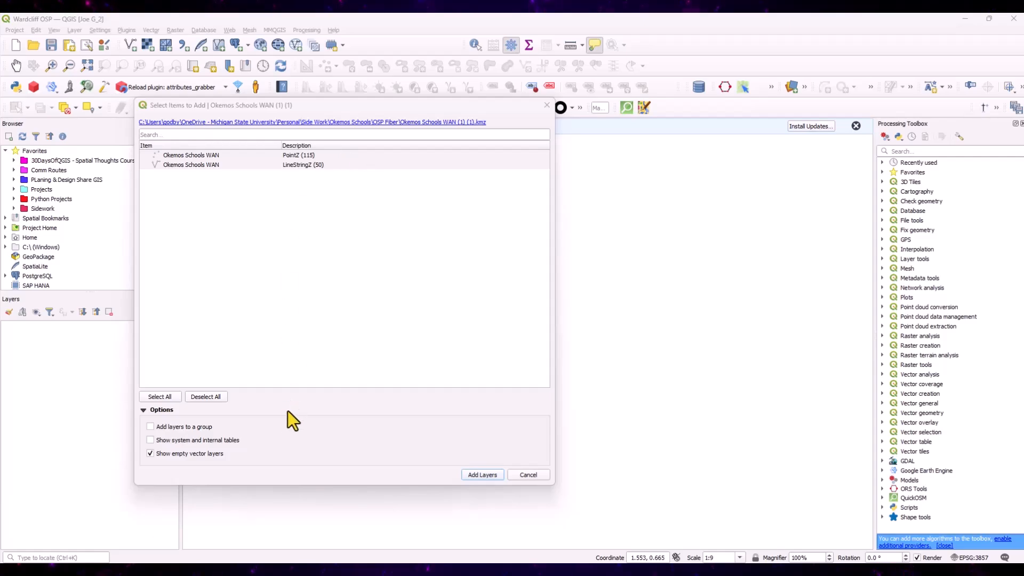
{"action": "left_click", "coordinate": [160, 400]}
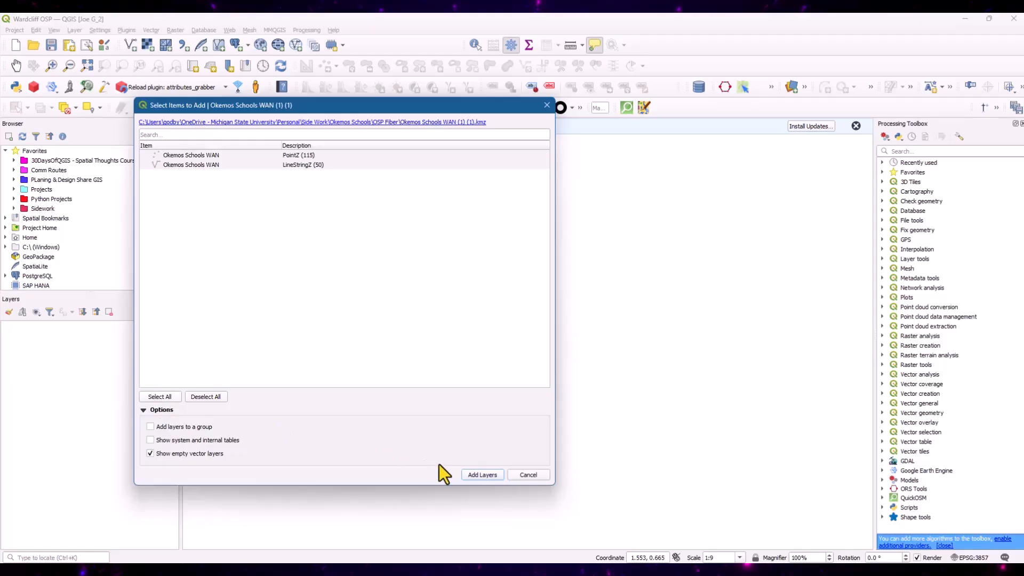
{"action": "left_click", "coordinate": [482, 474]}
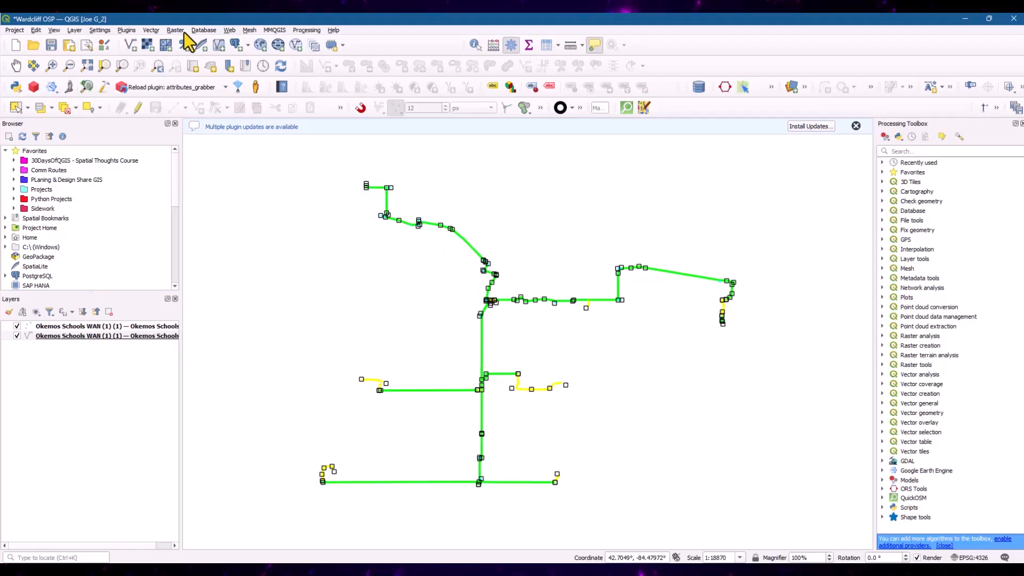
Add the Google Hybrid basemap from QuickMapServices beneath the network layers and check the Wardcliff route against it
{"action": "left_click", "coordinate": [230, 31]}
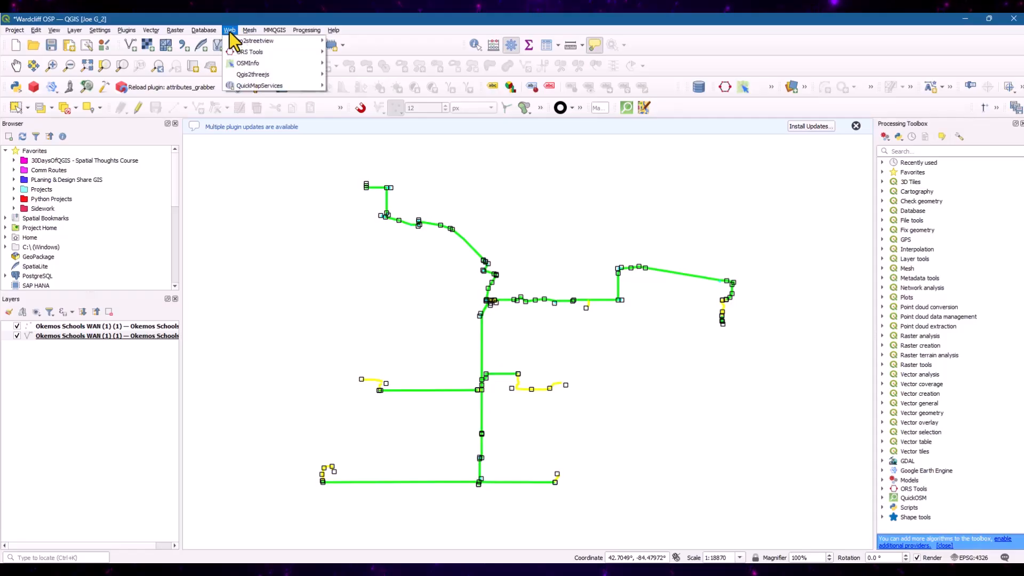
{"action": "mouse_move", "coordinate": [250, 85]}
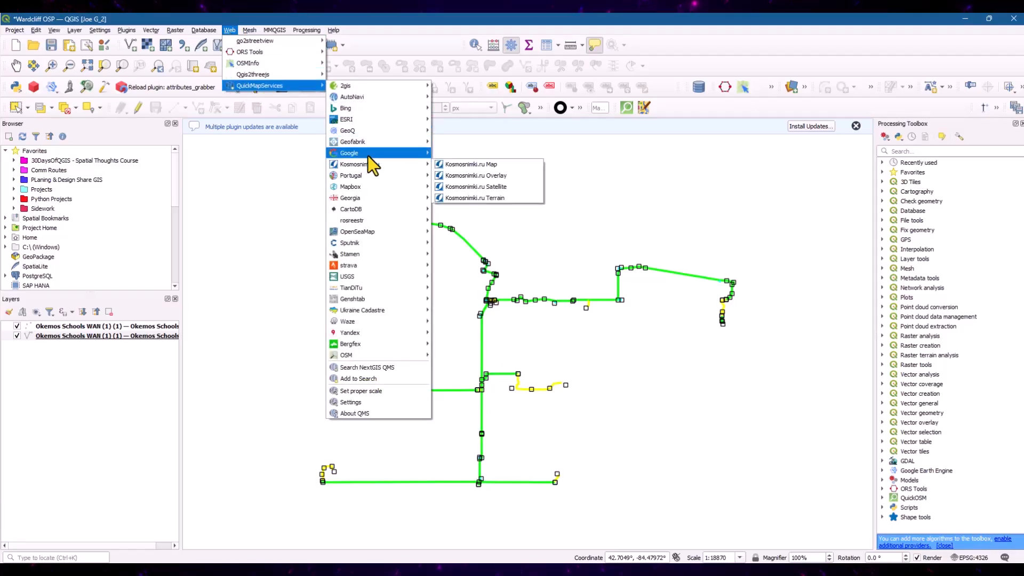
{"action": "mouse_move", "coordinate": [366, 154]}
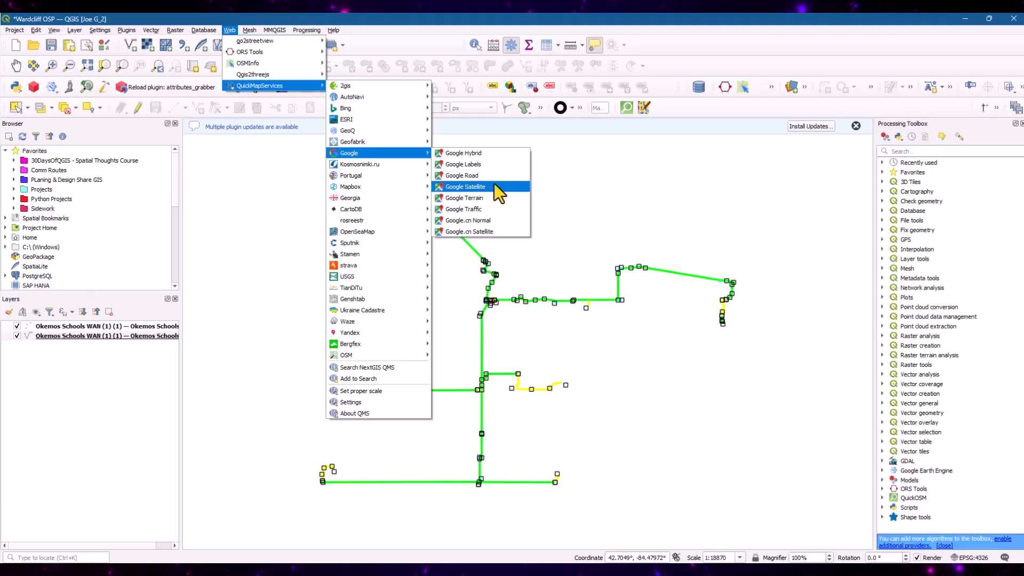
{"action": "left_click", "coordinate": [492, 155]}
{"action": "scroll", "coordinate": [263, 330], "scroll_direction": "up", "scroll_amount": 2}
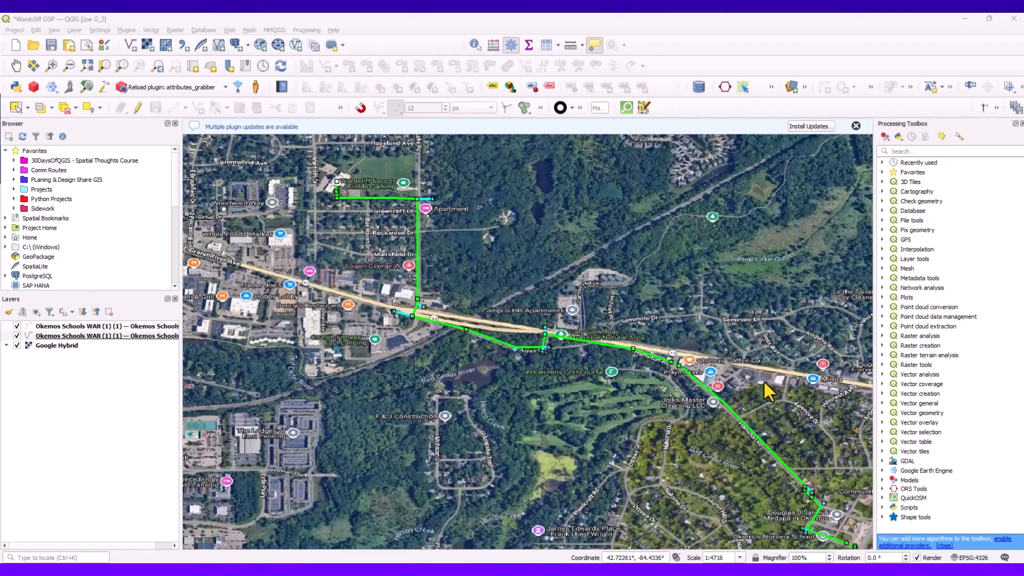
{"action": "scroll", "coordinate": [763, 380], "scroll_direction": "down", "scroll_amount": 1}
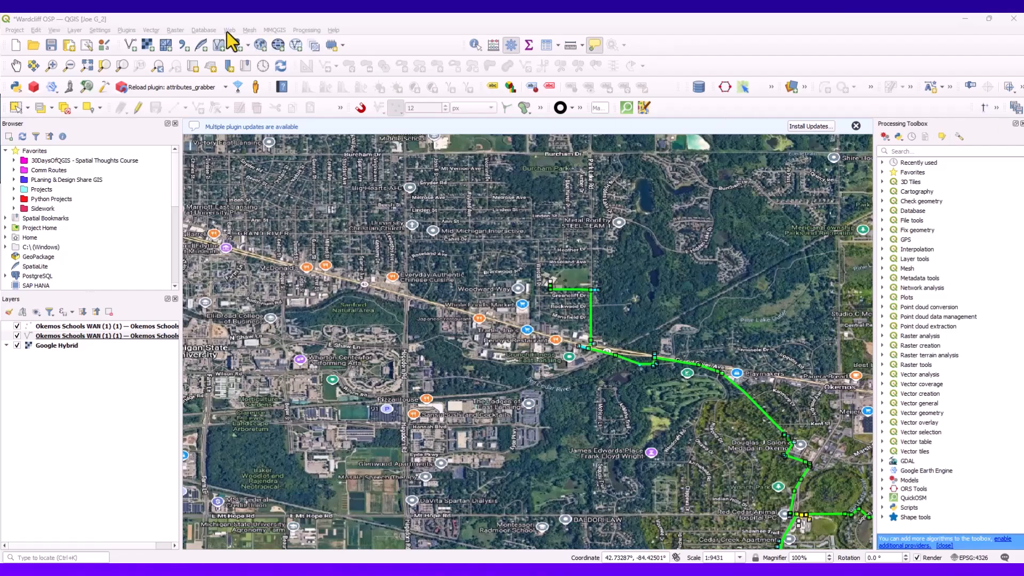
Hide the Google Hybrid basemap and inspect the network junction around the yellow line segments
{"action": "left_click", "coordinate": [16, 347]}
{"action": "left_click", "coordinate": [16, 346]}
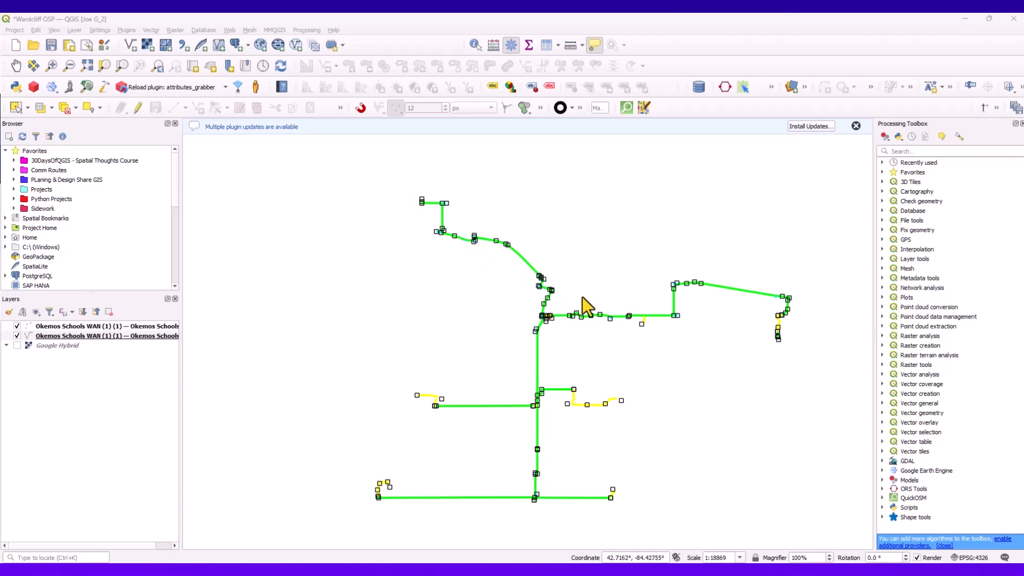
{"action": "scroll", "coordinate": [549, 317], "scroll_direction": "up", "scroll_amount": 3}
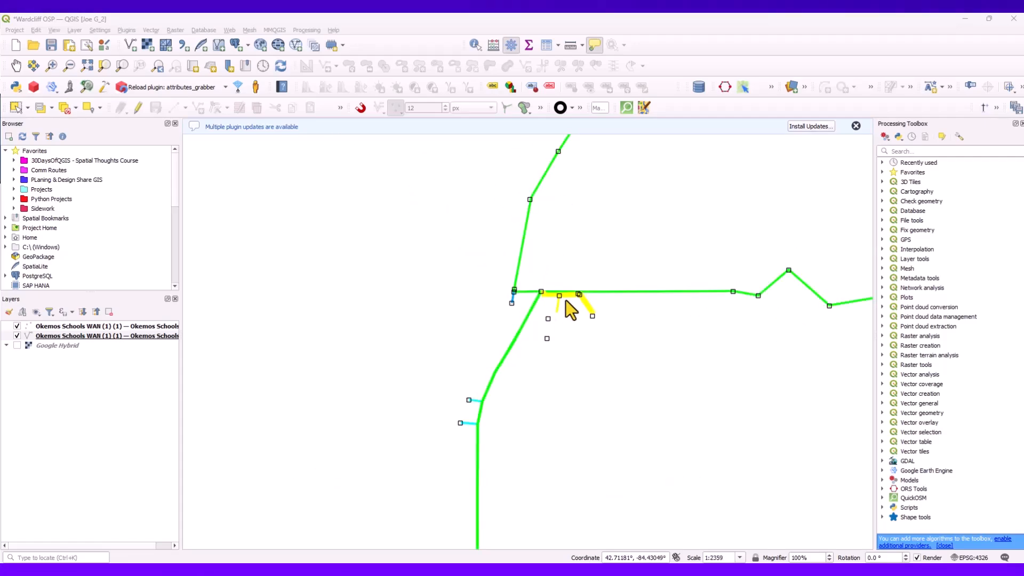
{"action": "scroll", "coordinate": [575, 312], "scroll_direction": "down", "scroll_amount": 2}
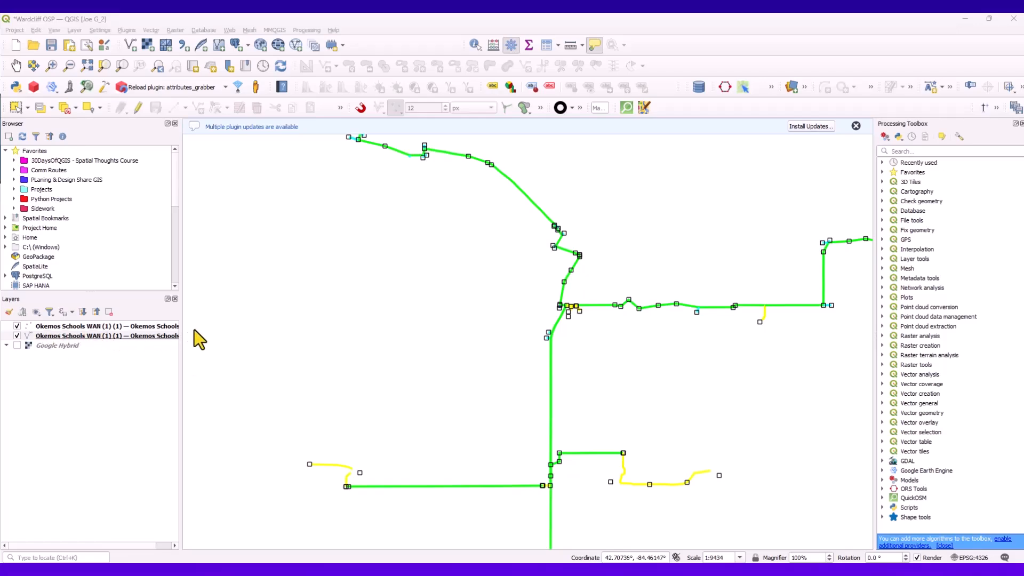
Widen the layer list to fit the full layer names and select the Okemos Schools WAN point layer
{"action": "left_click_drag", "start_coordinate": [182, 339], "coordinate": [221, 335]}
{"action": "left_click", "coordinate": [124, 326]}
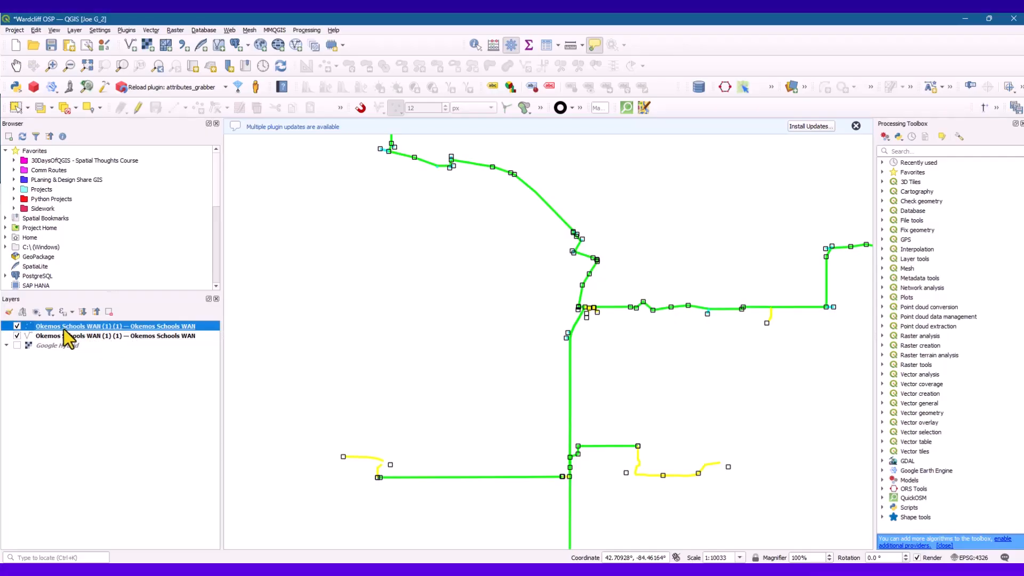
{"action": "mouse_move", "coordinate": [63, 328]}
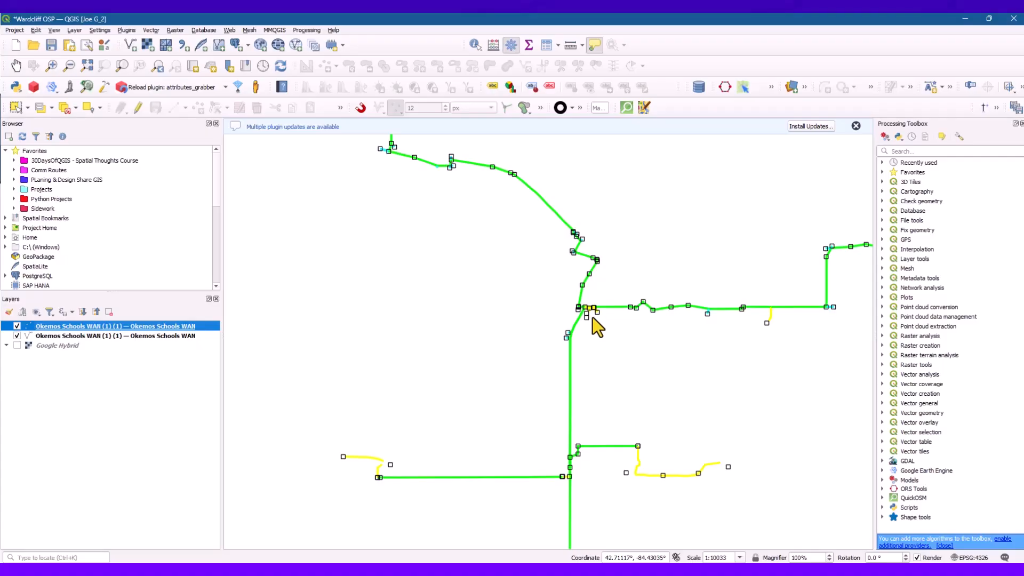
Select the Okemos Schools WAN line layer and hide the point layer to inspect the lines alone
{"action": "left_click", "coordinate": [157, 336]}
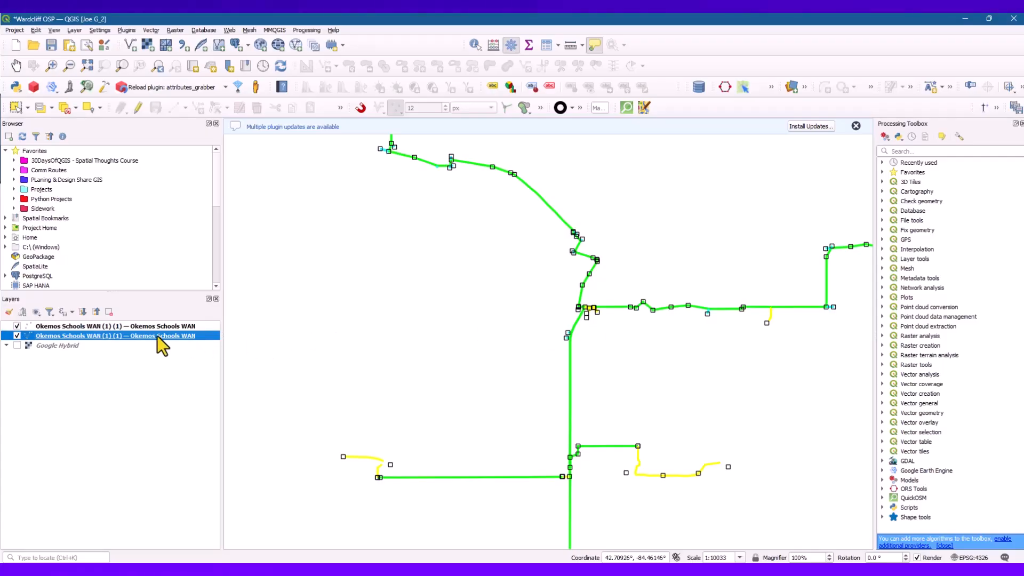
{"action": "left_click", "coordinate": [17, 326]}
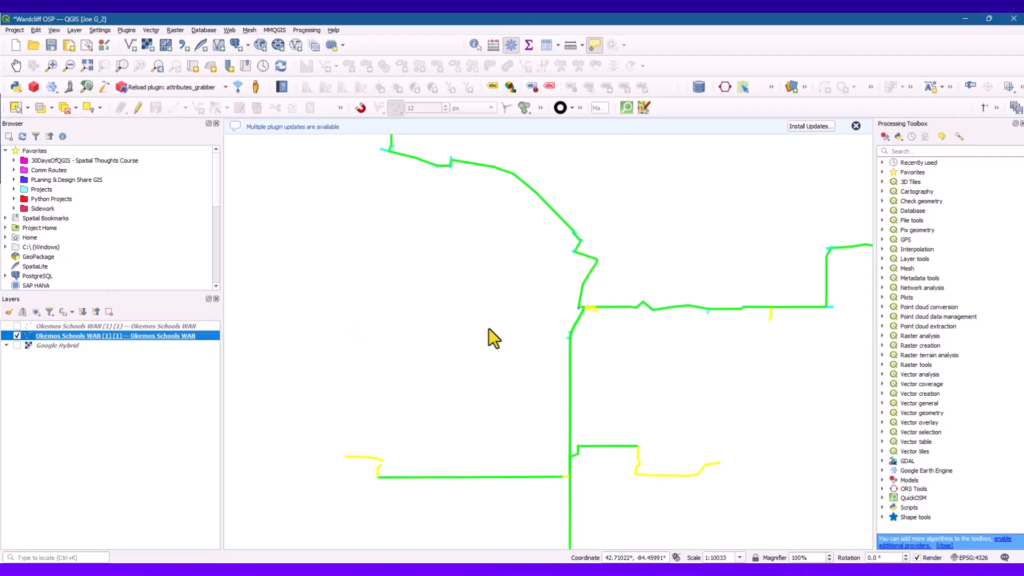
{"action": "scroll", "coordinate": [570, 336], "scroll_direction": "up", "scroll_amount": 1}
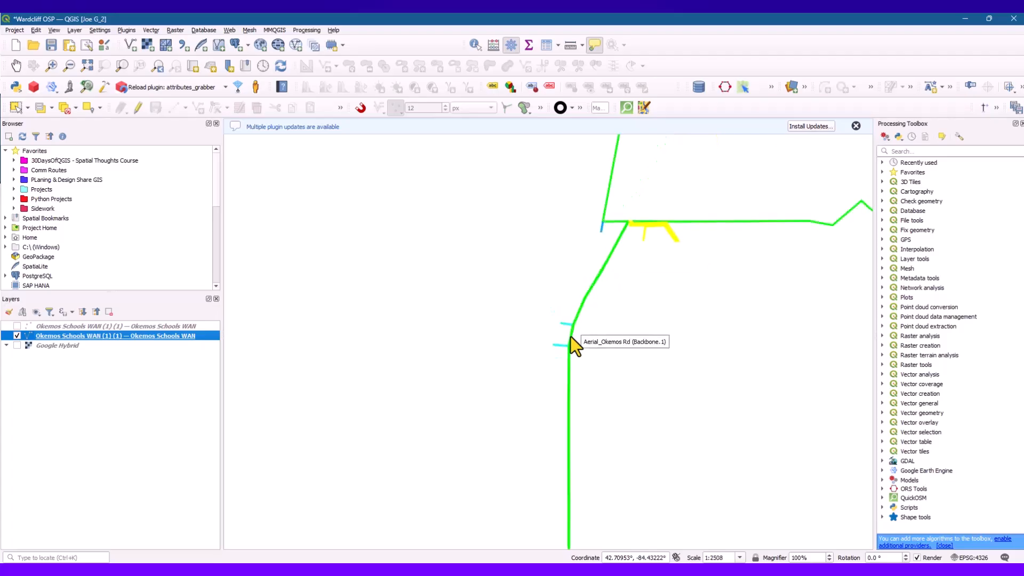
Hide the line layer and show the point layer to inspect the points alone, and turn the lines back on
{"action": "left_click", "coordinate": [18, 335]}
{"action": "left_click", "coordinate": [17, 326]}
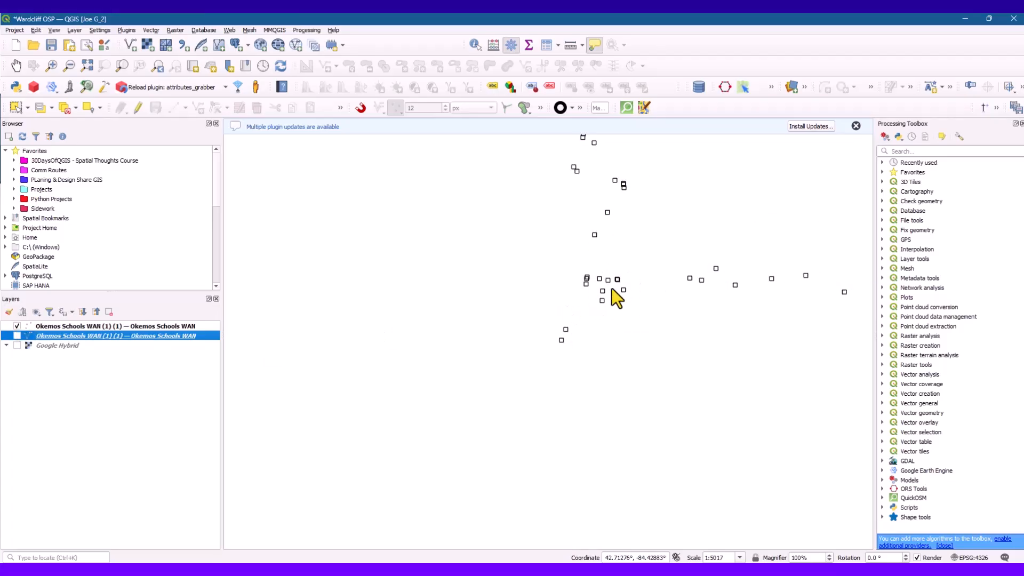
{"action": "left_click_drag", "start_coordinate": [653, 338], "coordinate": [609, 417]}
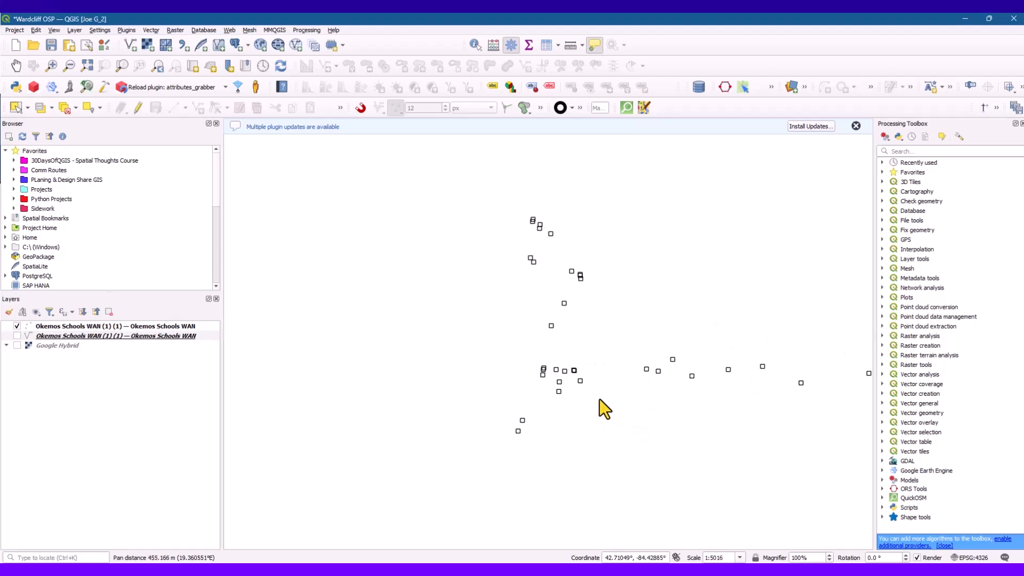
{"action": "left_click", "coordinate": [16, 336]}
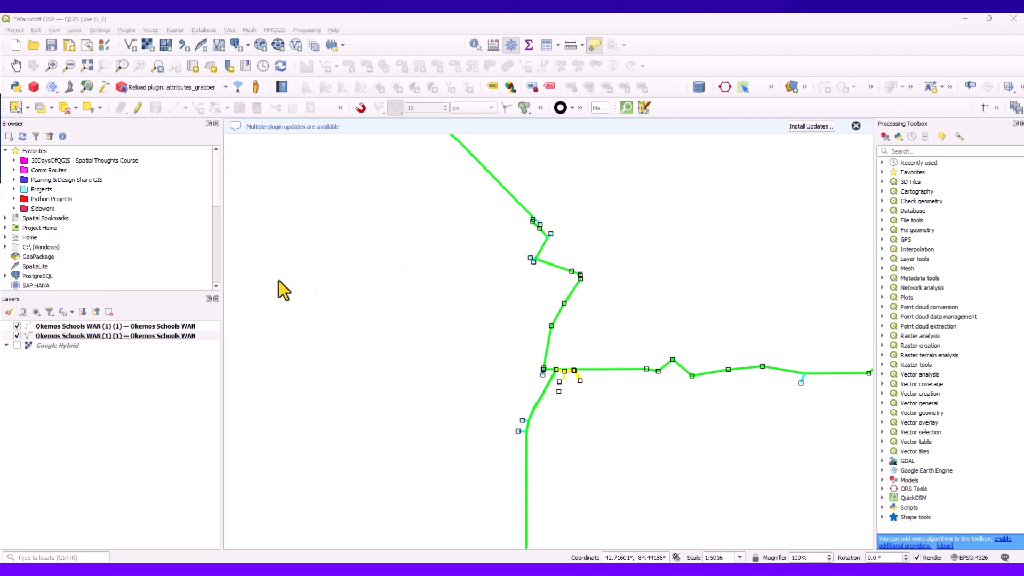
Start exporting the features of the Okemos Schools WAN point layer with the format set to ESRI Shapefile
{"action": "right_click", "coordinate": [168, 329]}
{"action": "mouse_move", "coordinate": [255, 530]}
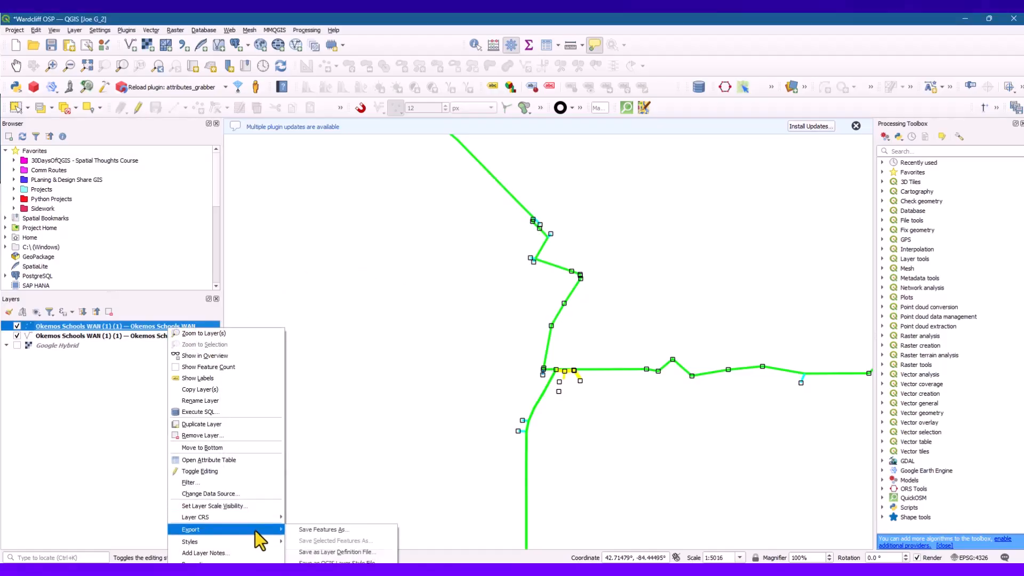
{"action": "left_click", "coordinate": [321, 530]}
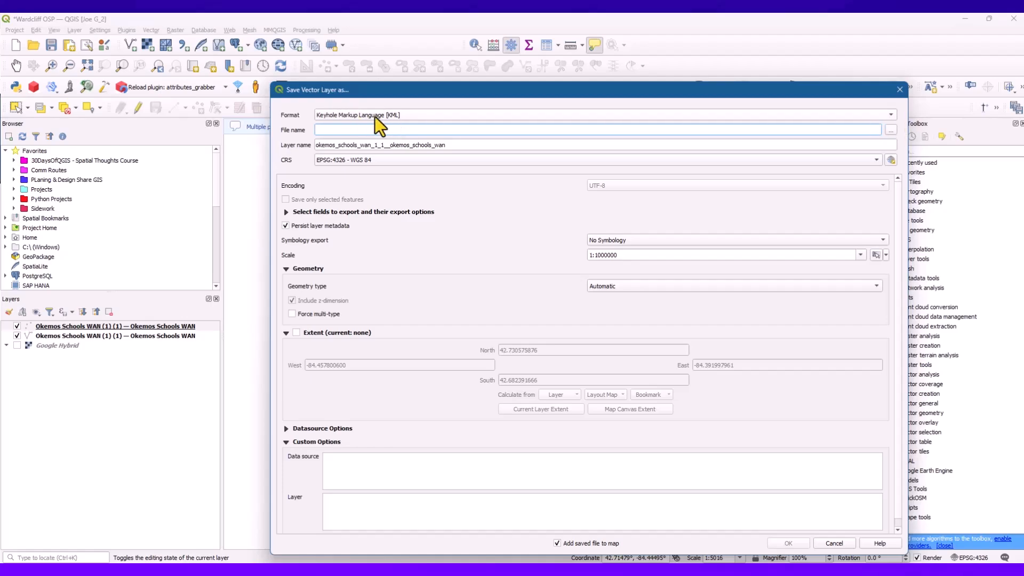
{"action": "left_click", "coordinate": [892, 115]}
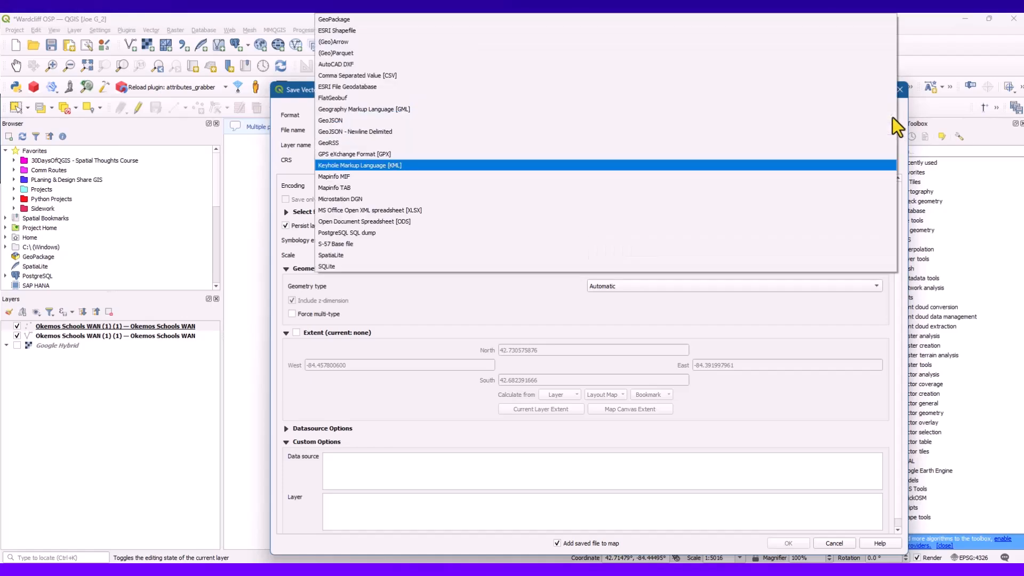
{"action": "left_click", "coordinate": [379, 31]}
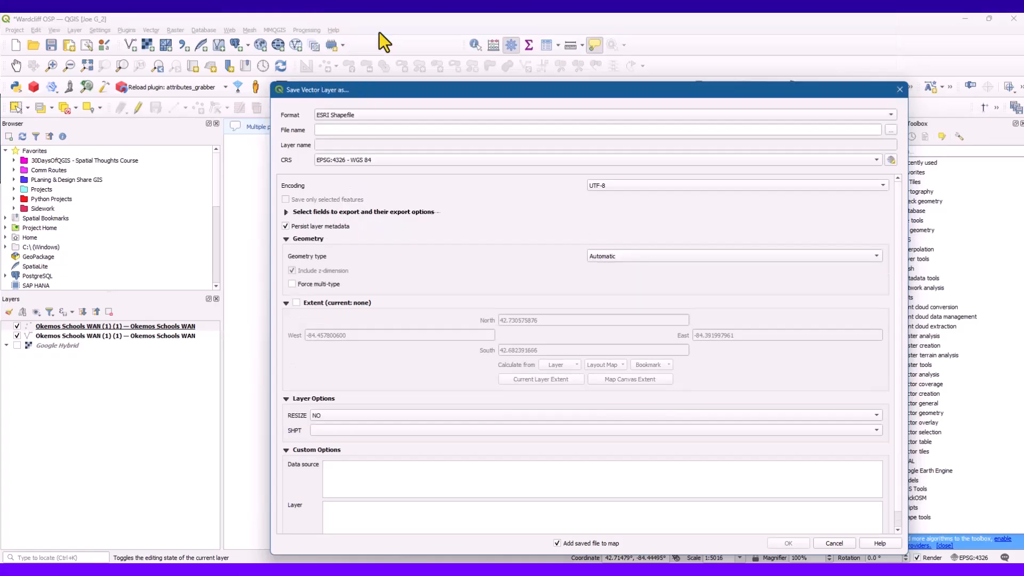
Name the point export file OSP Objects in the Shapefiles folder and save it with the layer added to the map
{"action": "left_click", "coordinate": [891, 130]}
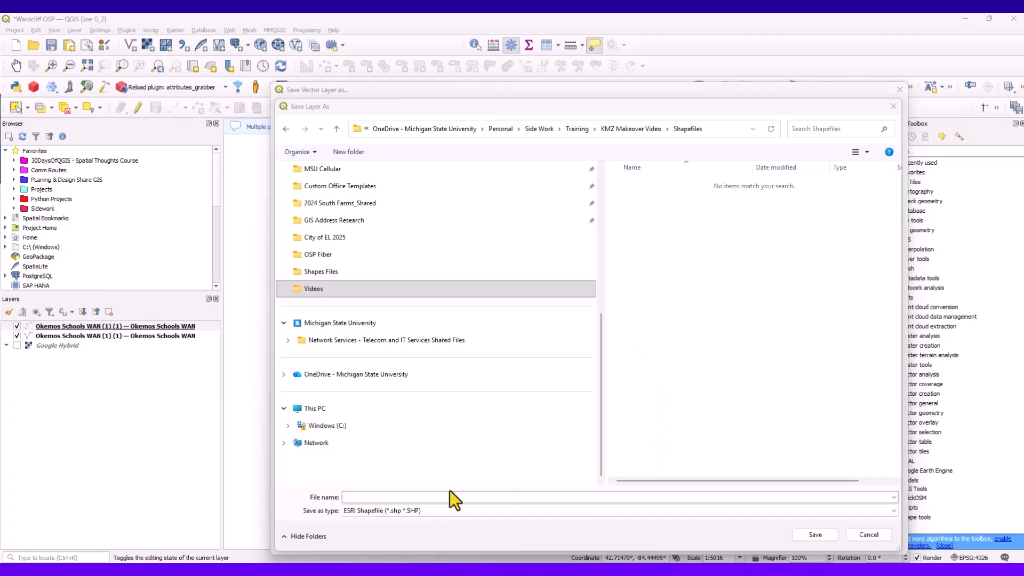
{"action": "left_click", "coordinate": [400, 497]}
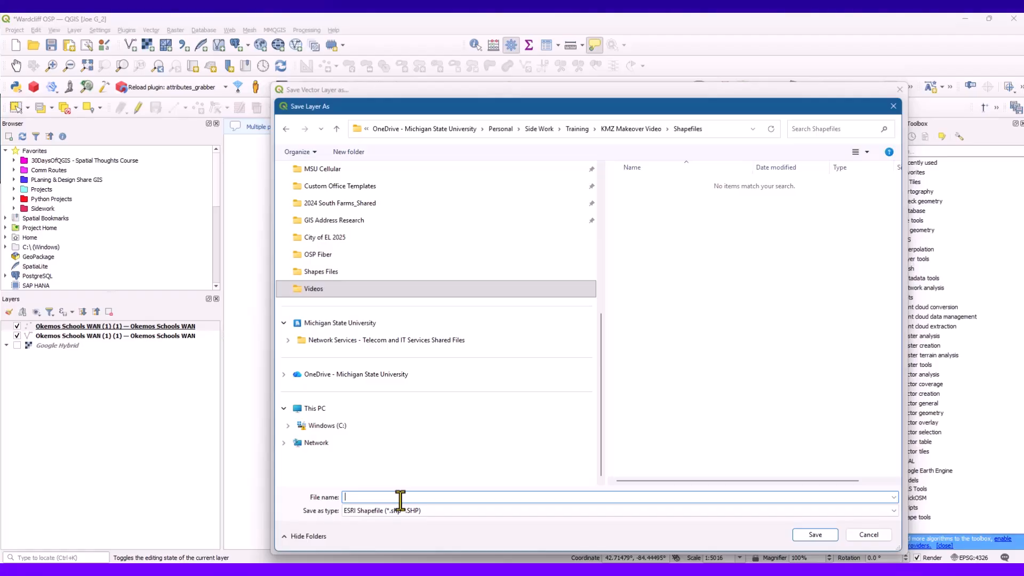
{"action": "type", "text": "OSP Objects"}
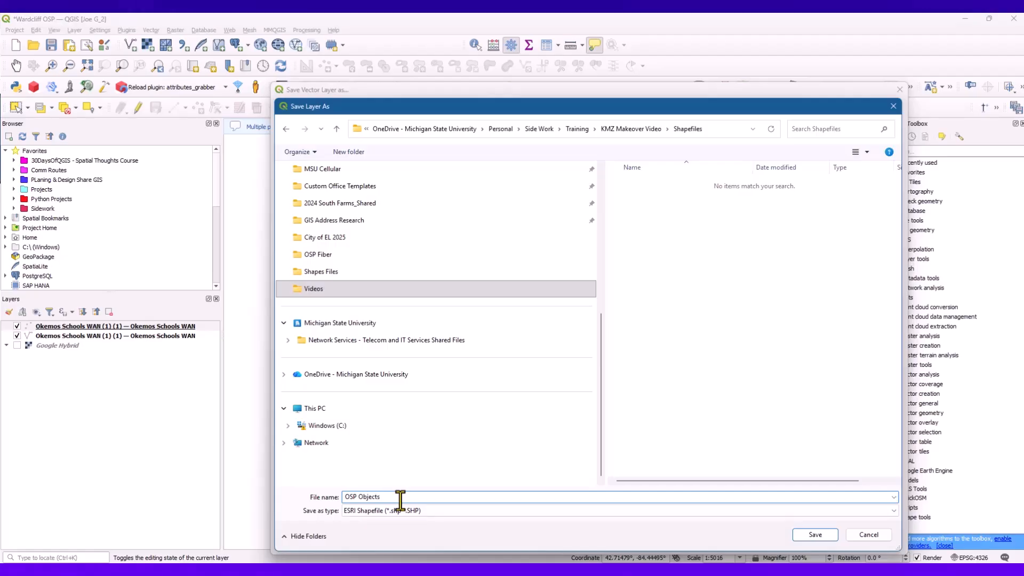
{"action": "left_click", "coordinate": [811, 535]}
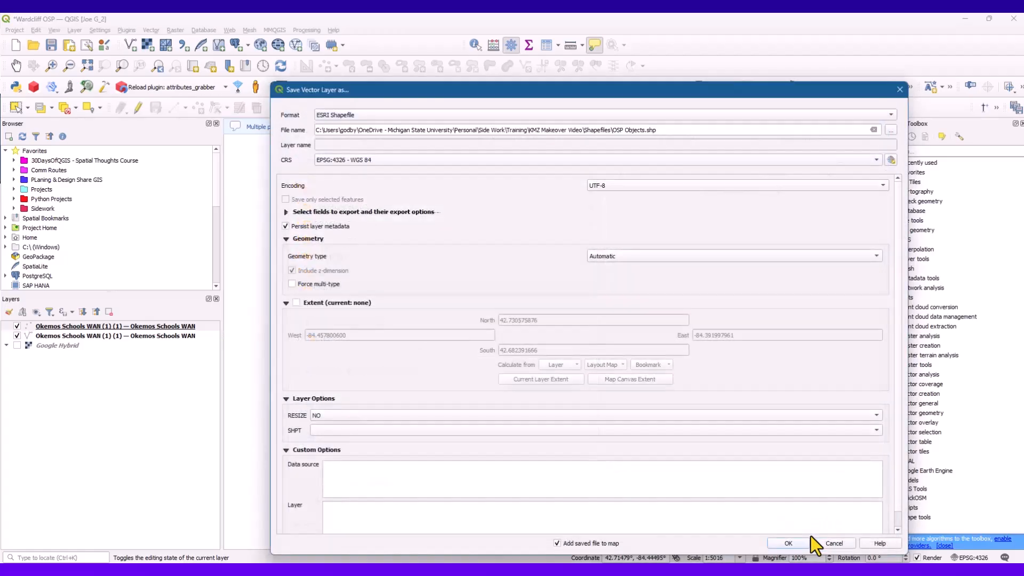
{"action": "left_click", "coordinate": [784, 544]}
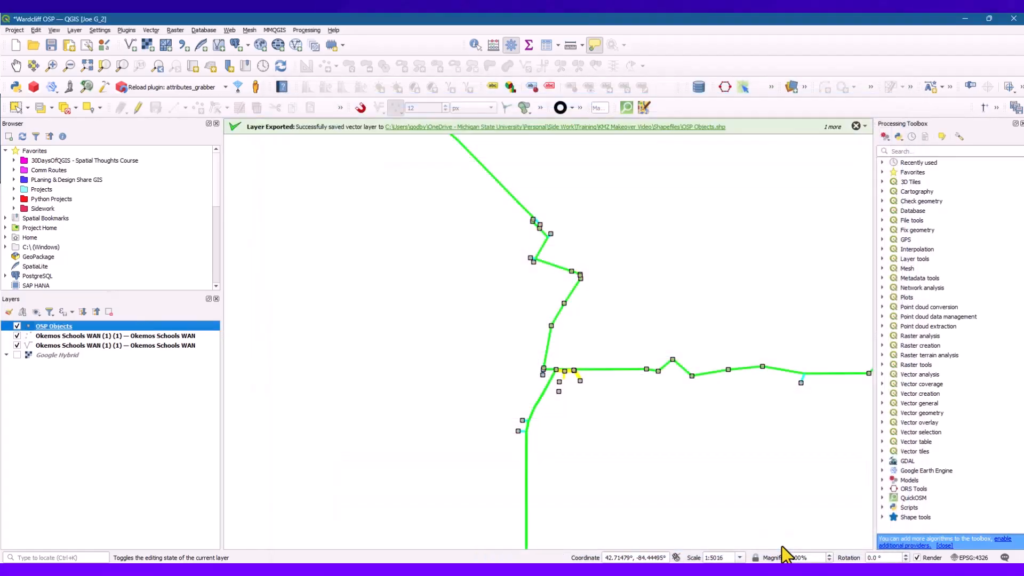
Remove the original Okemos Schools WAN point layer from the project
{"action": "left_click", "coordinate": [93, 335]}
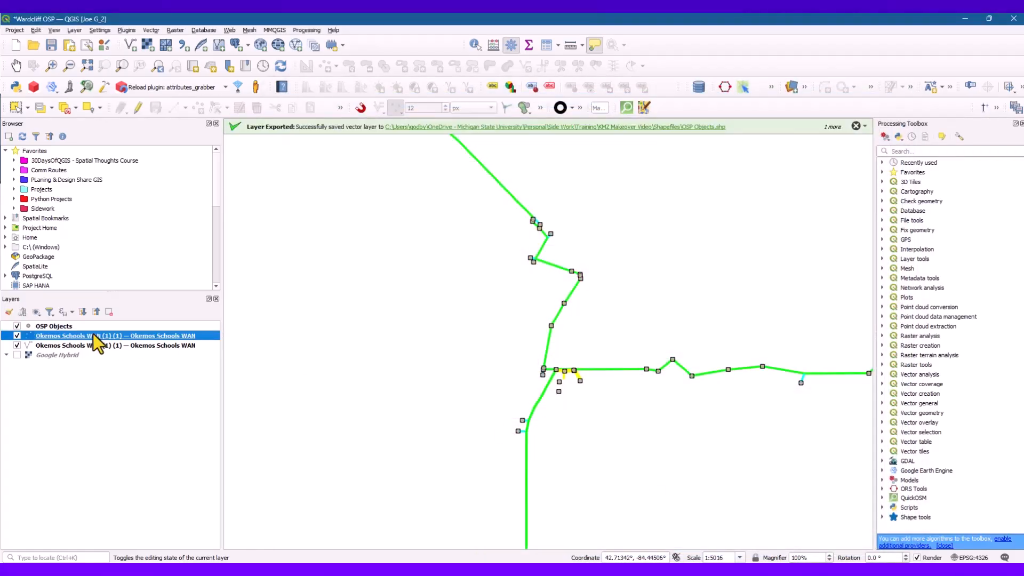
{"action": "left_click", "coordinate": [108, 312]}
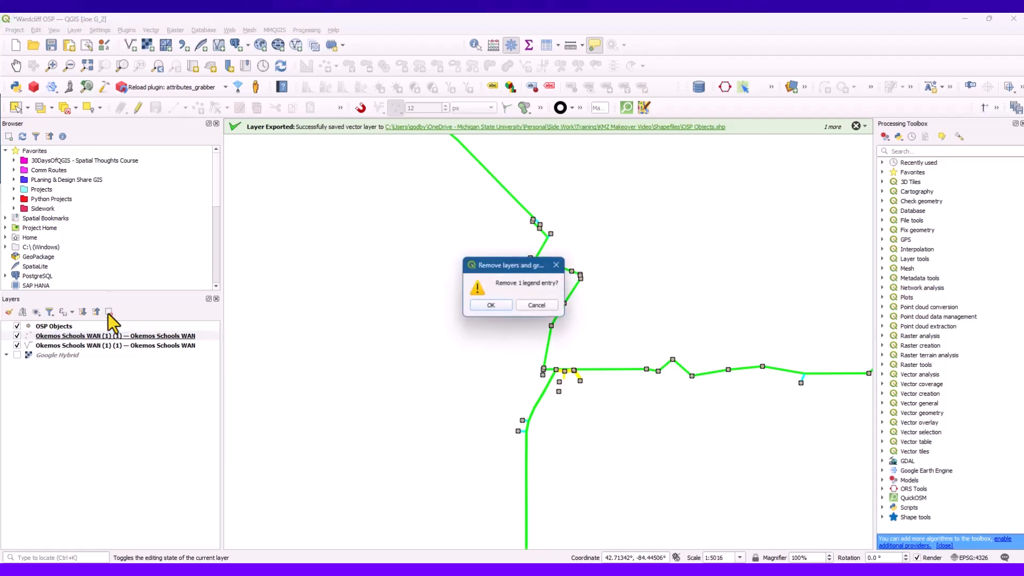
{"action": "left_click", "coordinate": [484, 307]}
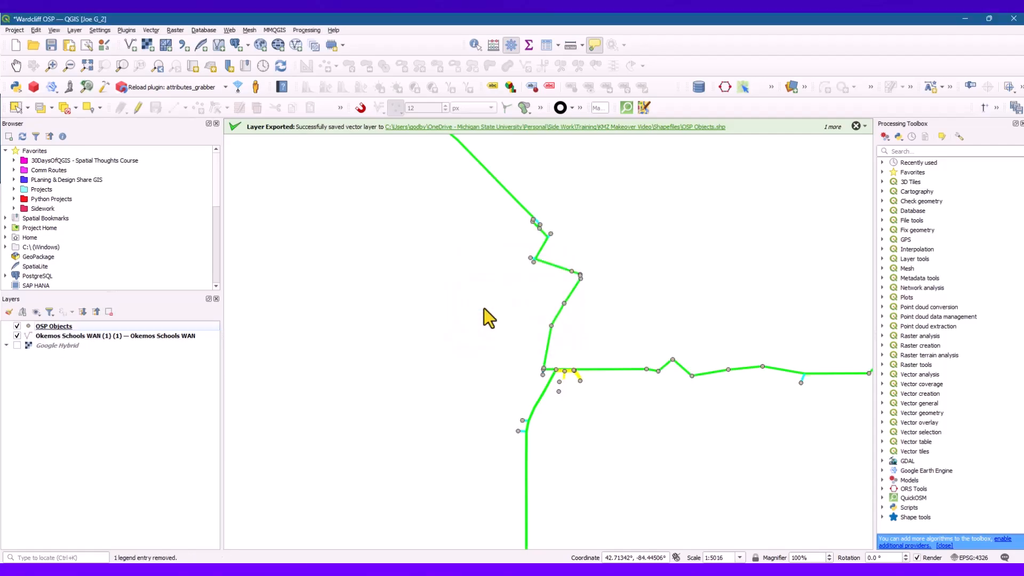
Start exporting the features of the remaining Okemos Schools WAN line layer
{"action": "left_click", "coordinate": [100, 338]}
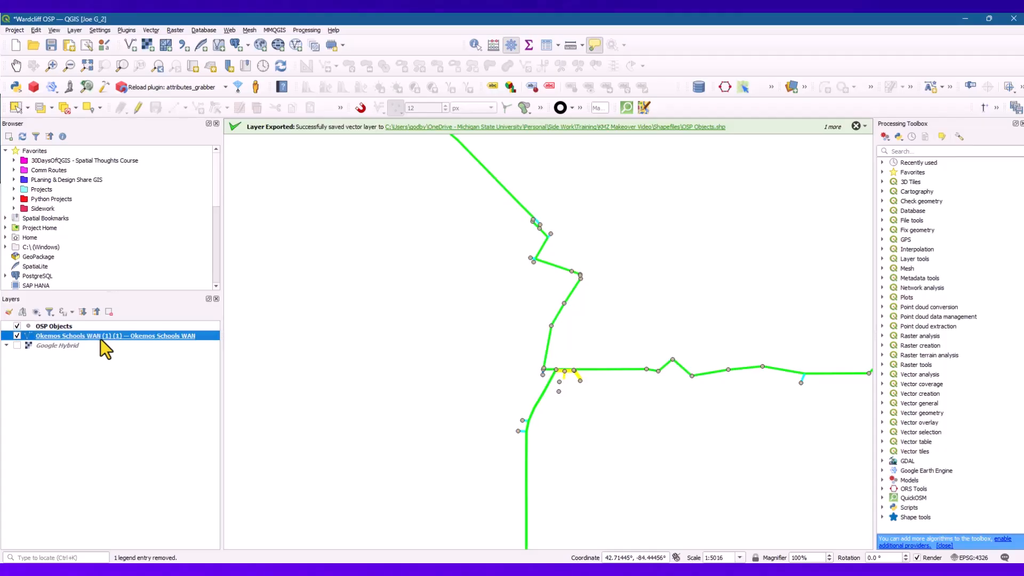
{"action": "right_click", "coordinate": [100, 338]}
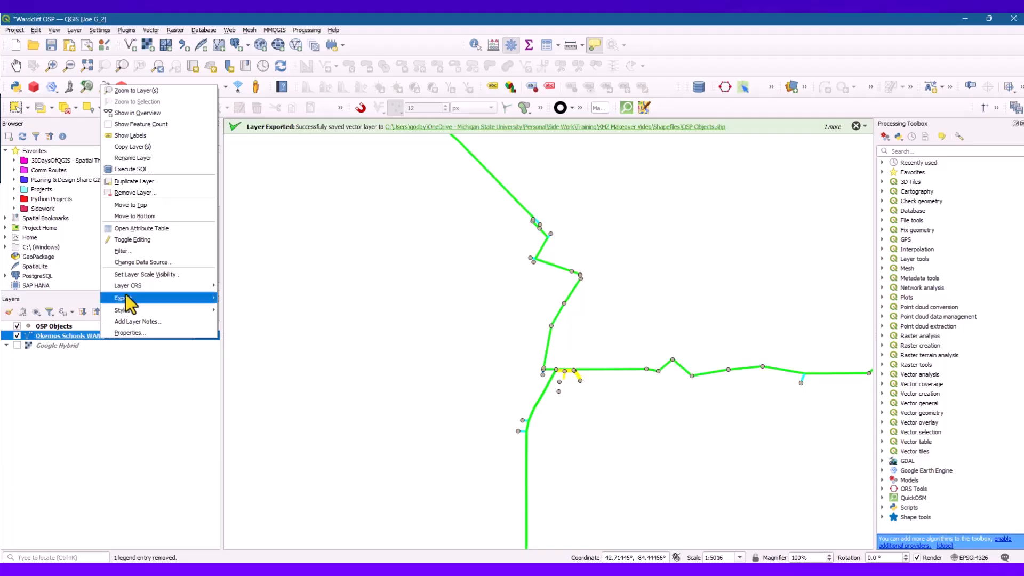
{"action": "mouse_move", "coordinate": [134, 296]}
{"action": "left_click", "coordinate": [277, 296]}
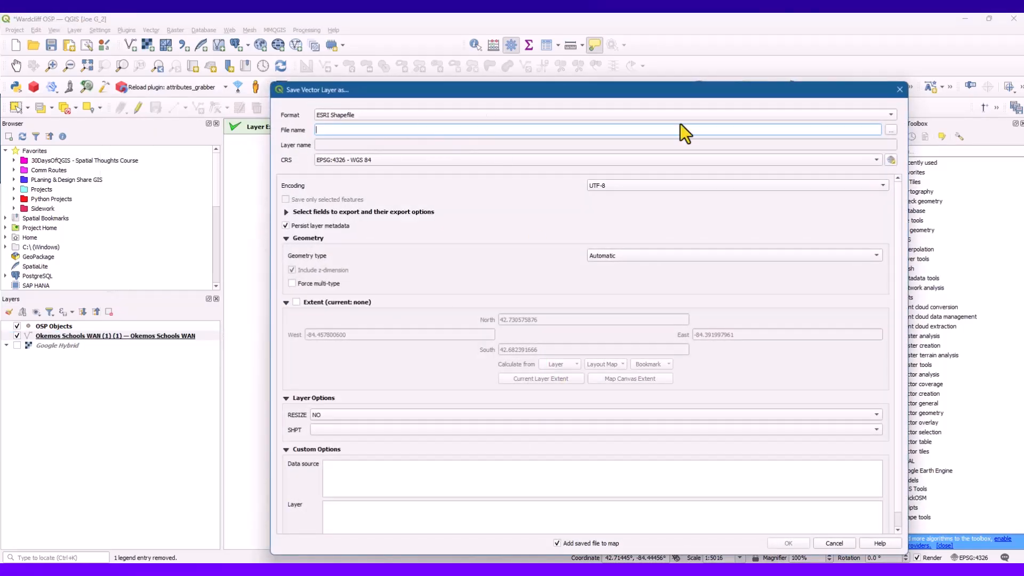
Save the line layer as the shapefile OSP Routes.shp in the Shapefiles folder, basing its name on the existing OSP Objects file
{"action": "left_click", "coordinate": [894, 132]}
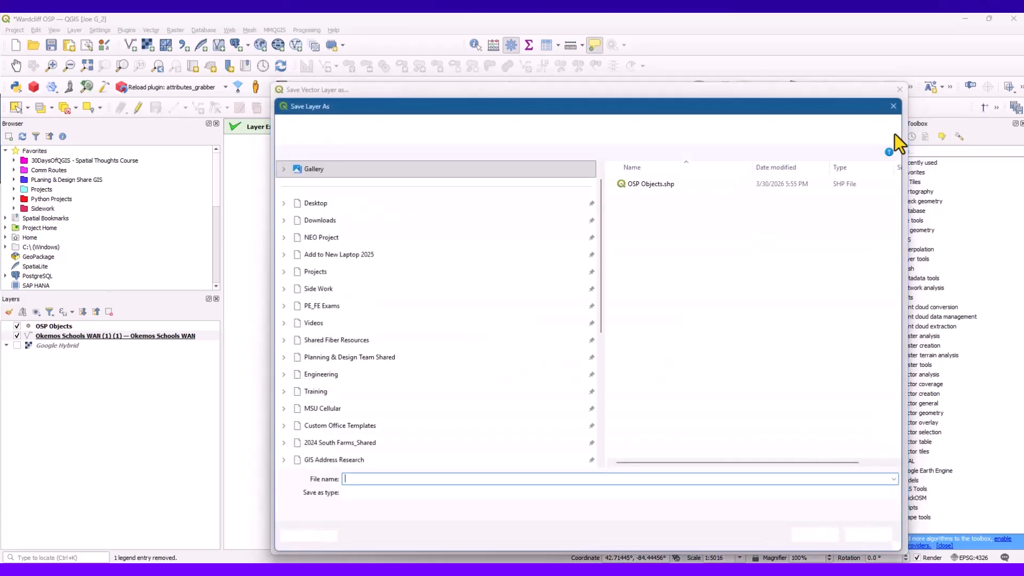
{"action": "left_click", "coordinate": [653, 186]}
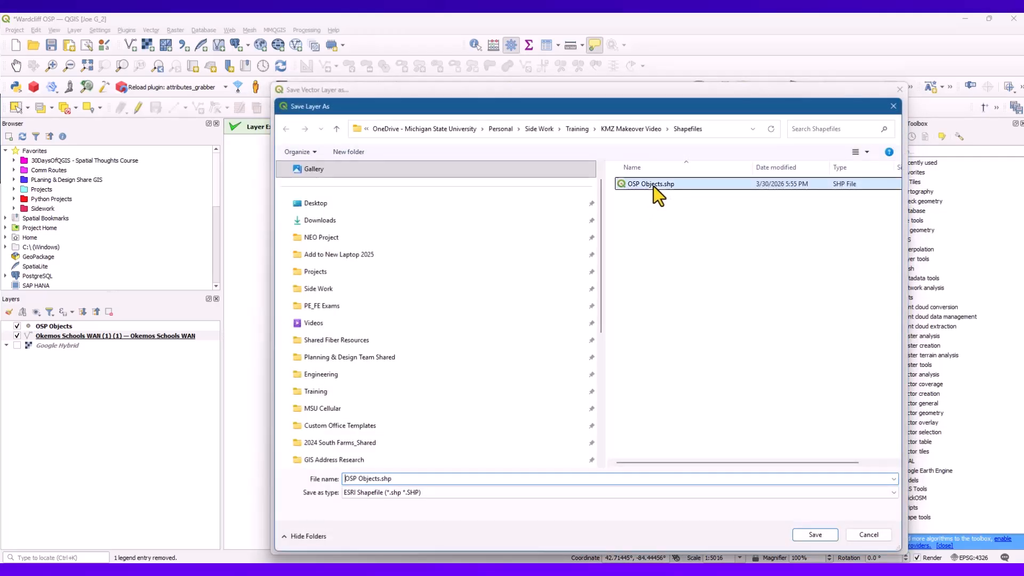
{"action": "left_click", "coordinate": [376, 479]}
{"action": "left_click", "coordinate": [378, 479]}
{"action": "left_click_drag", "start_coordinate": [378, 478], "coordinate": [358, 479]}
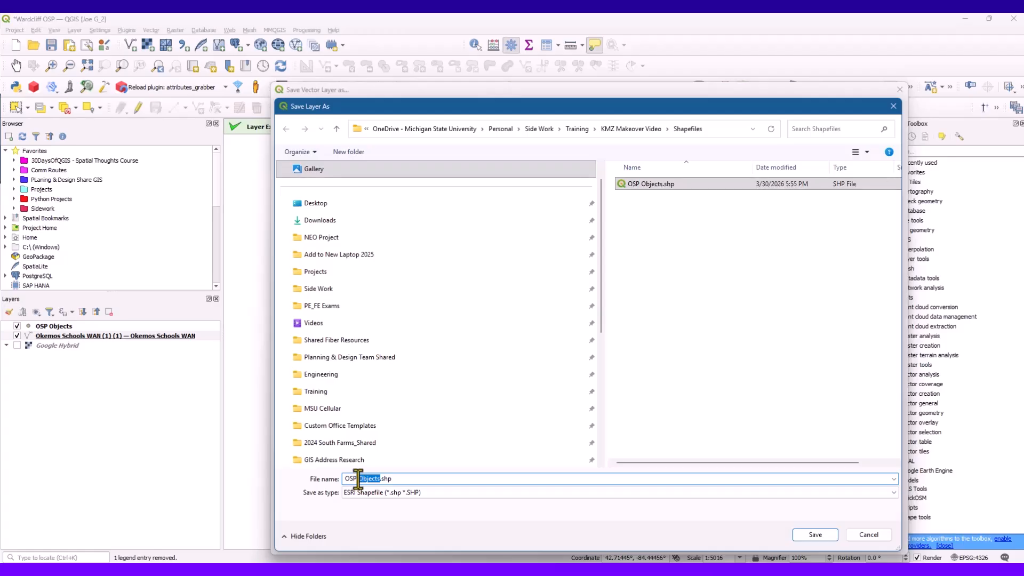
{"action": "type", "text": "P R"}
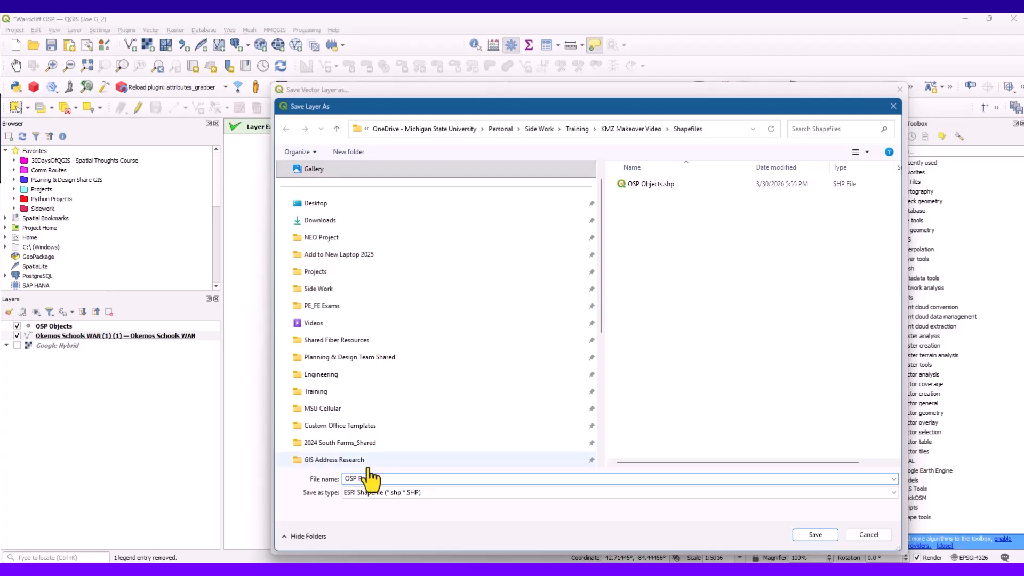
{"action": "type", "text": "outes"}
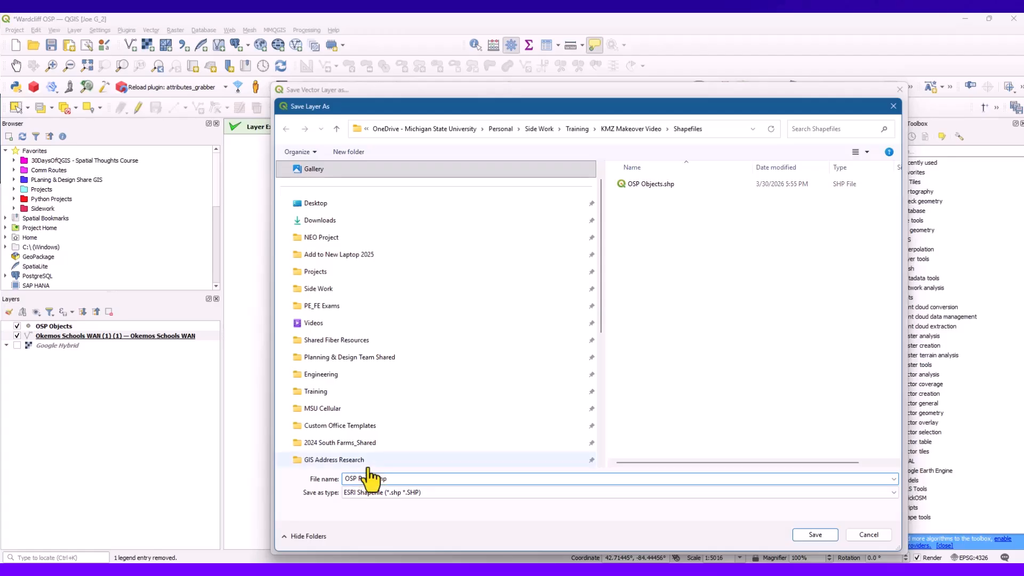
{"action": "left_click", "coordinate": [814, 535]}
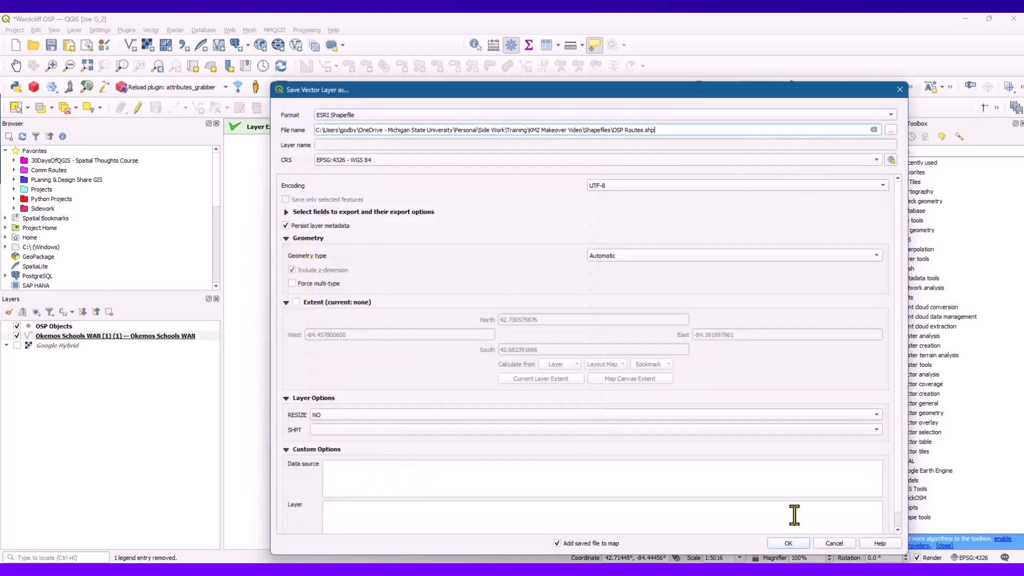
{"action": "left_click", "coordinate": [796, 544]}
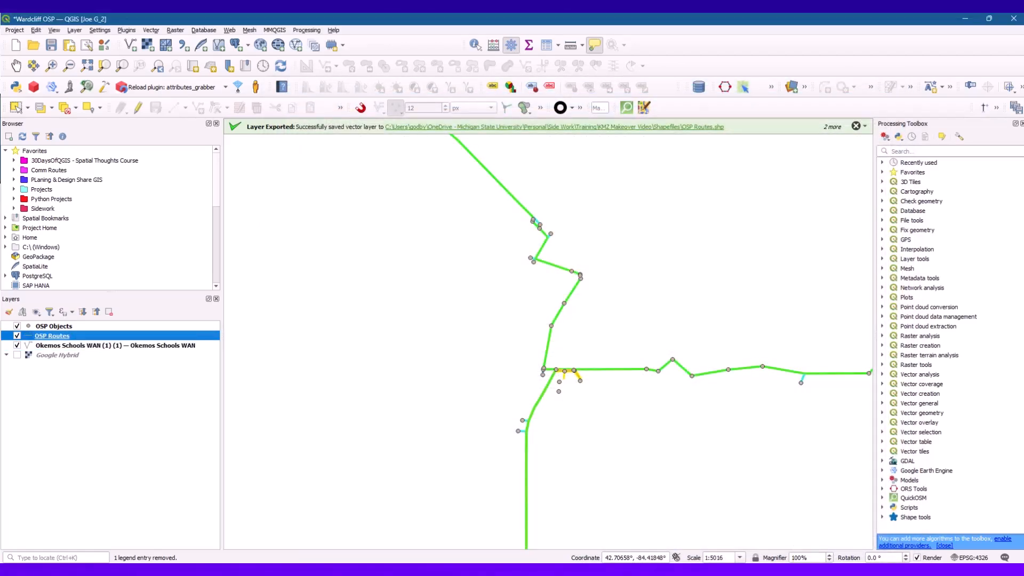
Remove the original Okemos Schools WAN line layer from the project
{"action": "left_click", "coordinate": [139, 346]}
{"action": "left_click", "coordinate": [109, 312]}
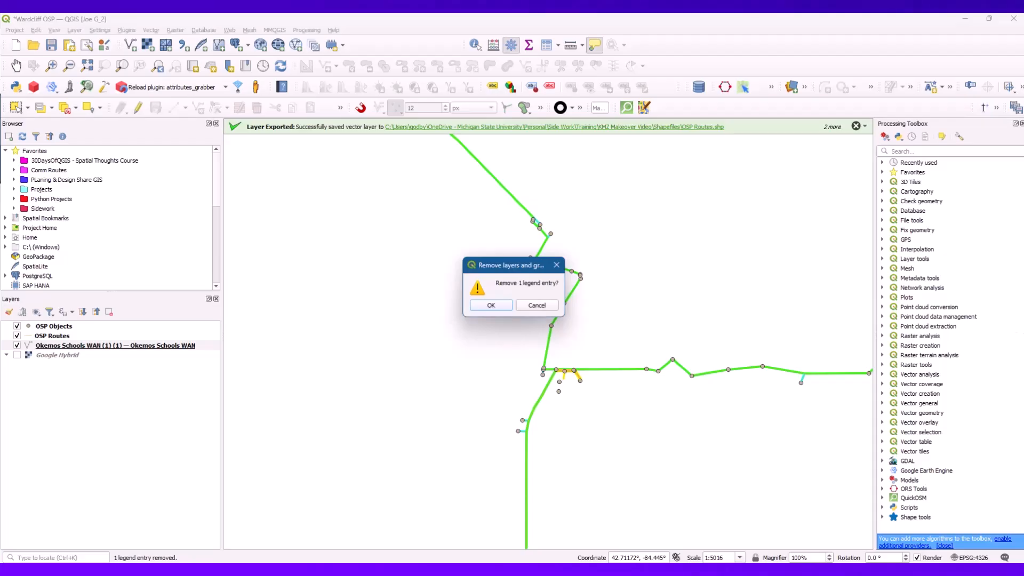
{"action": "left_click", "coordinate": [490, 306]}
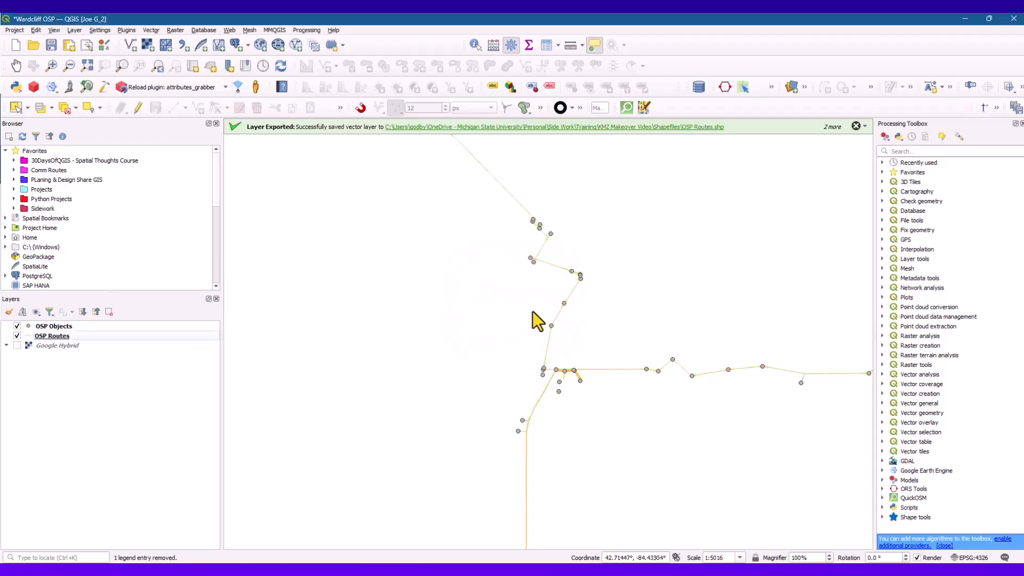
Examine the exported OSP Objects and OSP Routes layers across the whole network and around the central junction
{"action": "scroll", "coordinate": [612, 318], "scroll_direction": "down", "scroll_amount": 1}
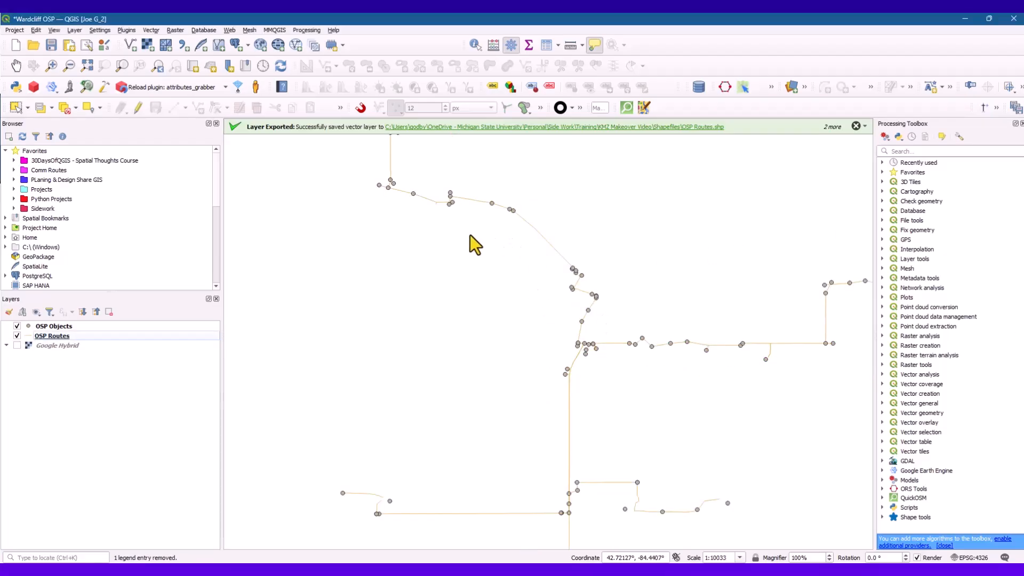
{"action": "left_click_drag", "start_coordinate": [470, 234], "coordinate": [441, 242]}
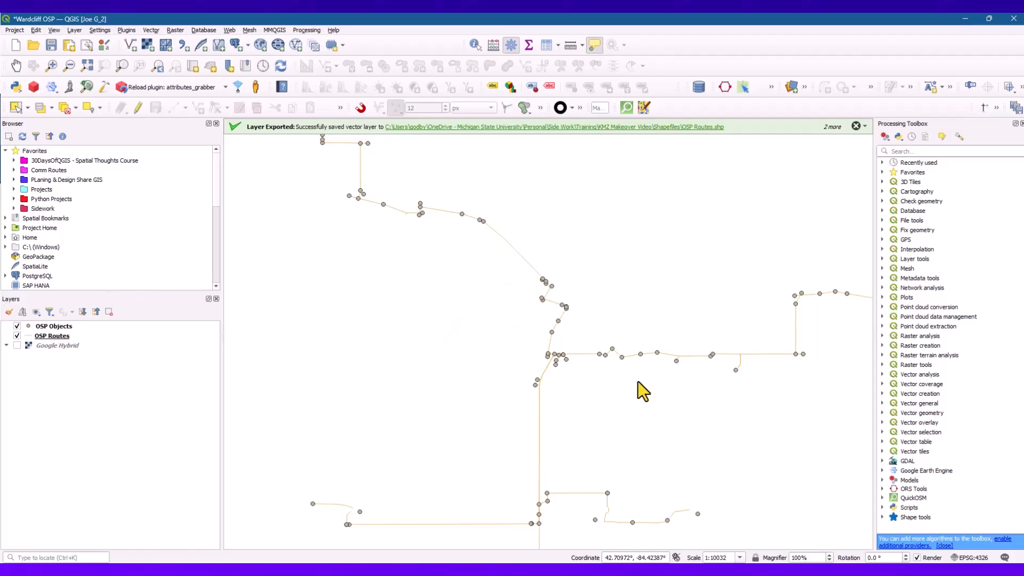
{"action": "scroll", "coordinate": [637, 382], "scroll_direction": "down", "scroll_amount": 1}
{"action": "left_click_drag", "start_coordinate": [638, 382], "coordinate": [536, 312]}
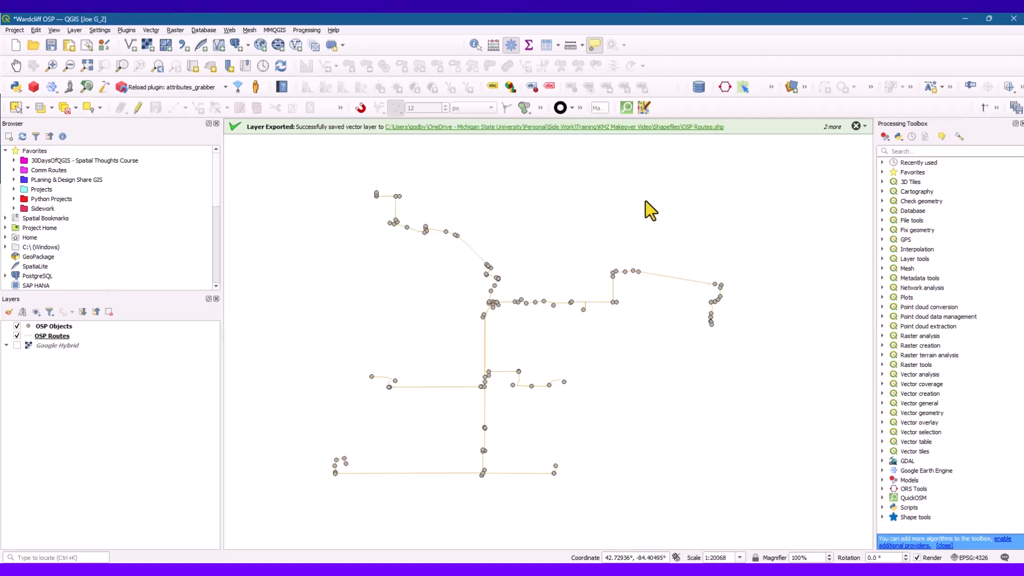
{"action": "scroll", "coordinate": [492, 313], "scroll_direction": "up", "scroll_amount": 2}
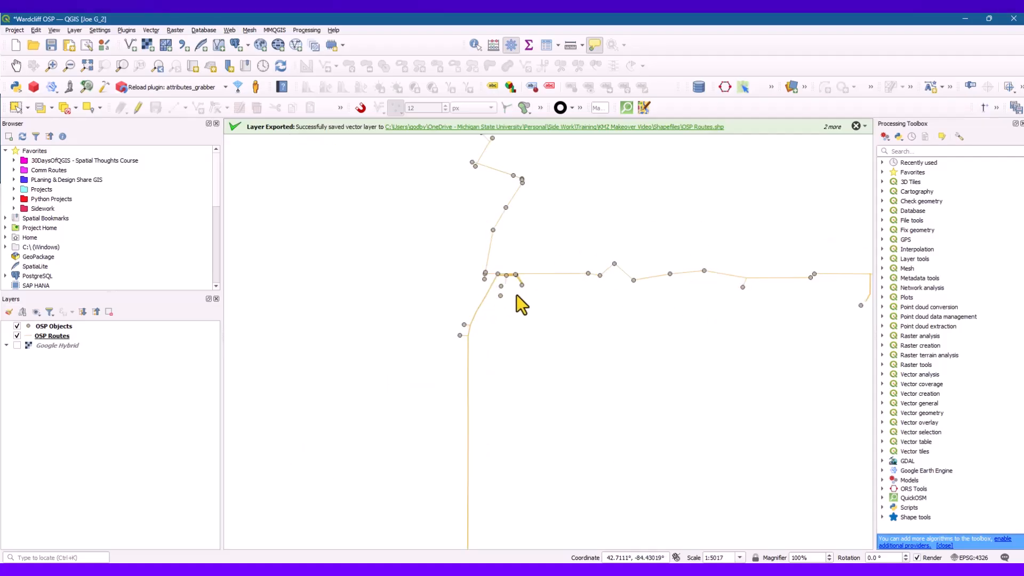
{"action": "scroll", "coordinate": [518, 297], "scroll_direction": "up", "scroll_amount": 2}
{"action": "left_click_drag", "start_coordinate": [518, 297], "coordinate": [511, 300]}
{"action": "scroll", "coordinate": [491, 309], "scroll_direction": "down", "scroll_amount": 1}
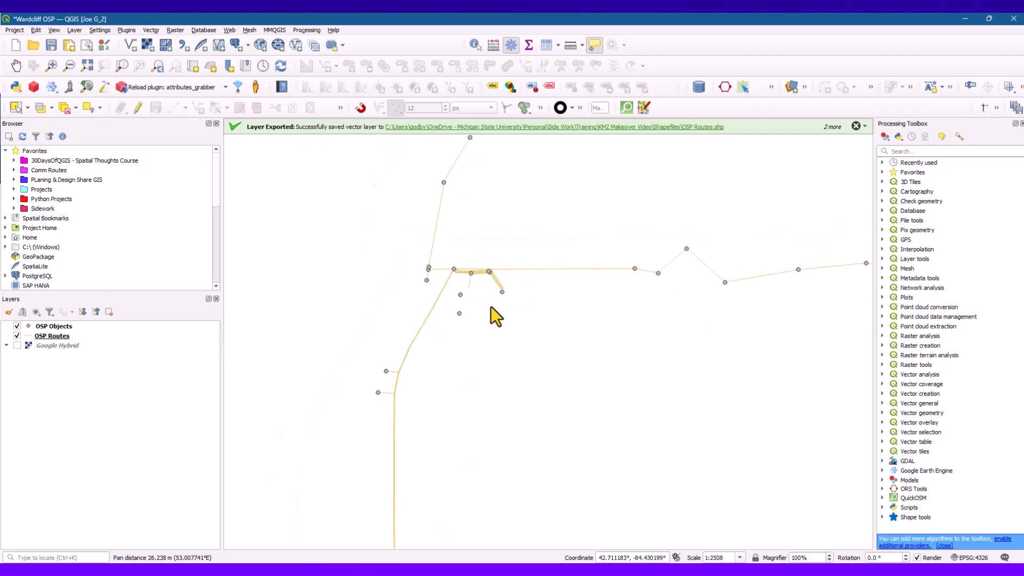
{"action": "scroll", "coordinate": [500, 297], "scroll_direction": "down", "scroll_amount": 1}
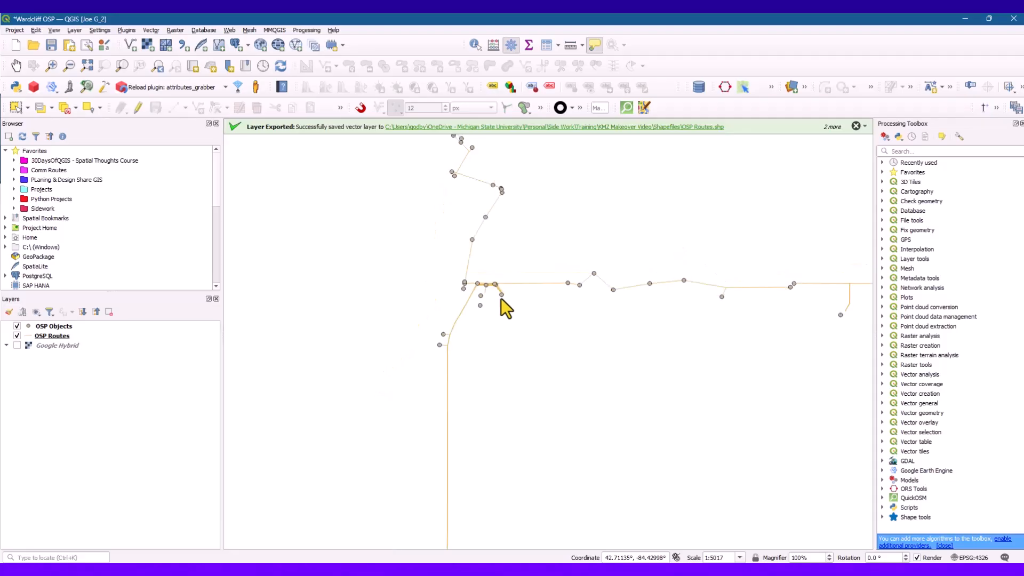
Show the Google Hybrid basemap beneath the OSP Objects and OSP Routes layers
{"action": "left_click", "coordinate": [230, 30]}
{"action": "left_click", "coordinate": [228, 30]}
{"action": "left_click", "coordinate": [17, 346]}
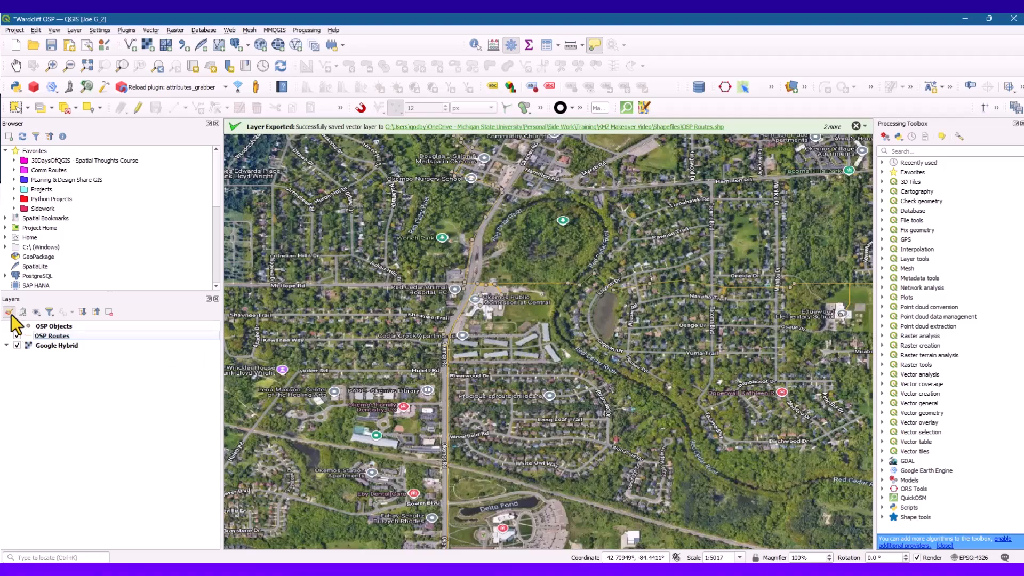
Open the Layer Styling panel for OSP Routes and make it a floating window
{"action": "key", "text": "F7"}
{"action": "left_click_drag", "start_coordinate": [179, 119], "coordinate": [304, 187]}
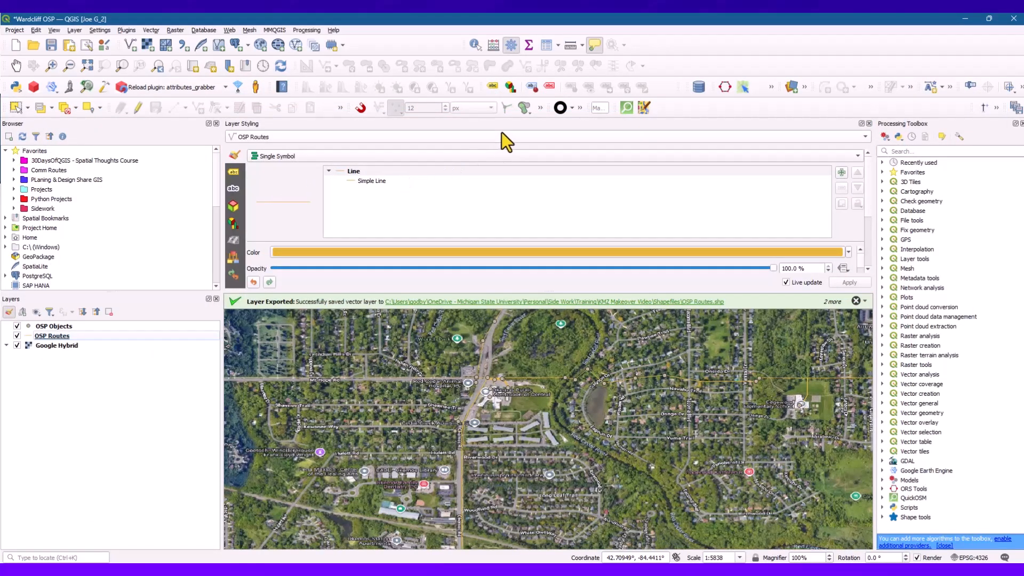
{"action": "double_click", "coordinate": [242, 123]}
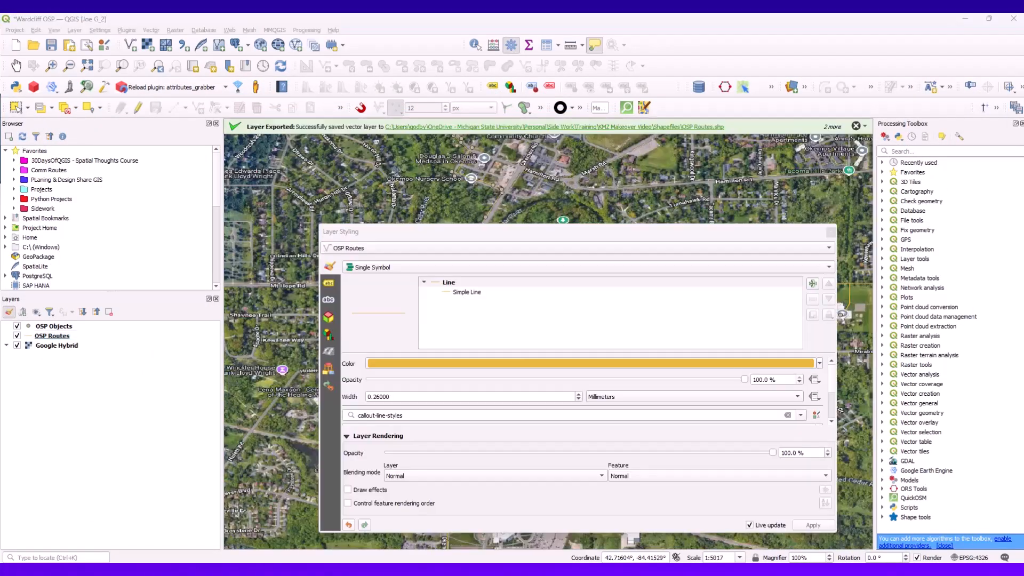
Enlarge the floating Layer Styling window and open the settings of the top-level Line symbol of OSP Routes
{"action": "left_click", "coordinate": [460, 292]}
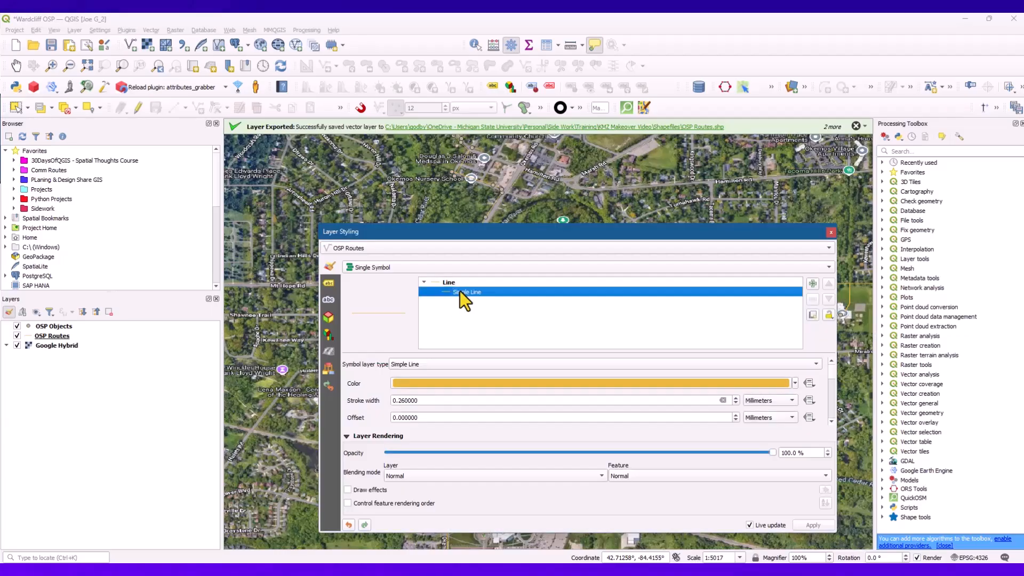
{"action": "left_click", "coordinate": [655, 419]}
{"action": "left_click_drag", "start_coordinate": [670, 235], "coordinate": [591, 80]}
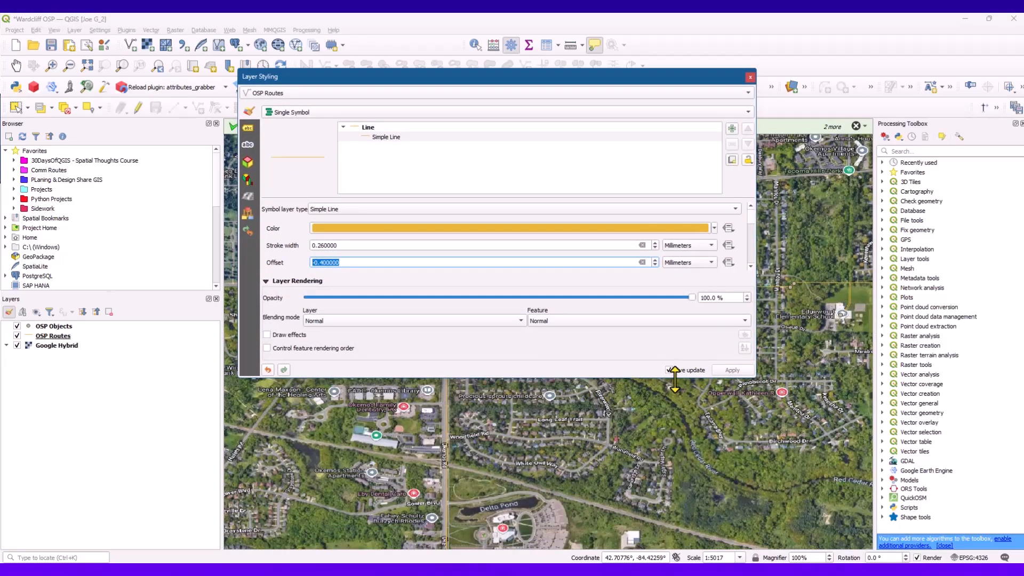
{"action": "left_click_drag", "start_coordinate": [675, 379], "coordinate": [674, 539]}
{"action": "left_click", "coordinate": [374, 127]}
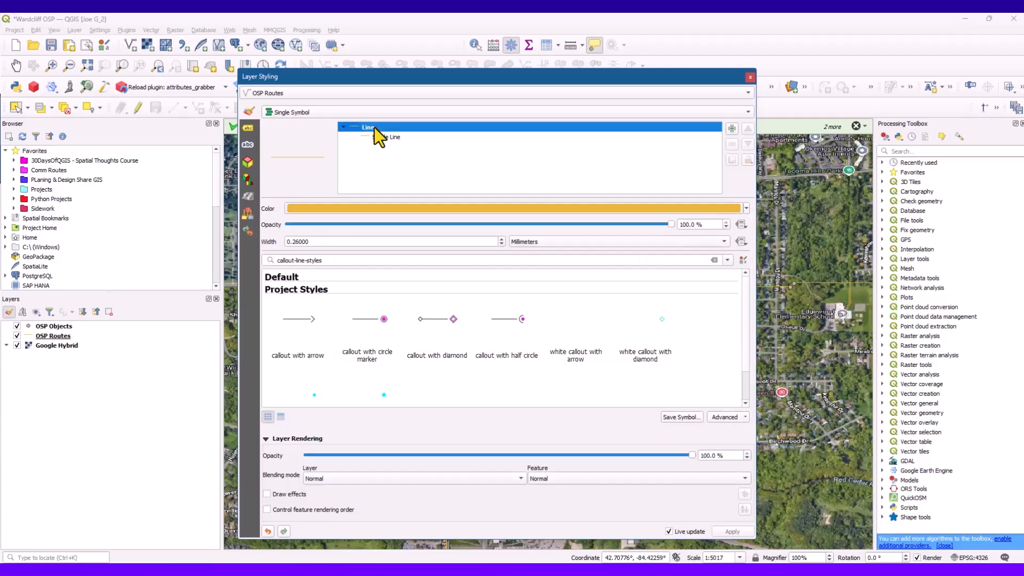
Restyle OSP Routes with the simple yellow line preset from All Symbols and close the Layer Styling window
{"action": "scroll", "coordinate": [603, 341], "scroll_direction": "down", "scroll_amount": 1}
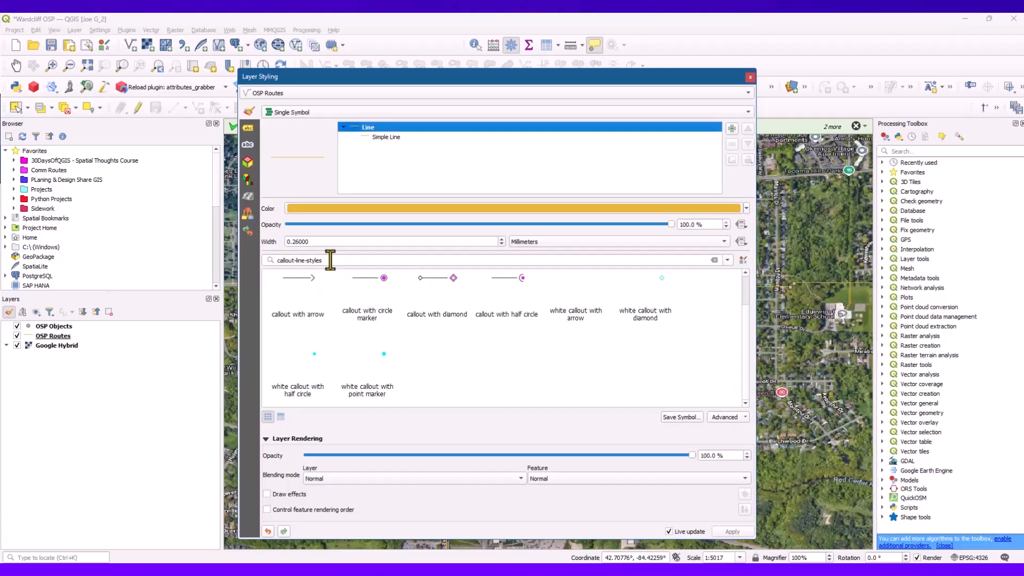
{"action": "left_click", "coordinate": [728, 259]}
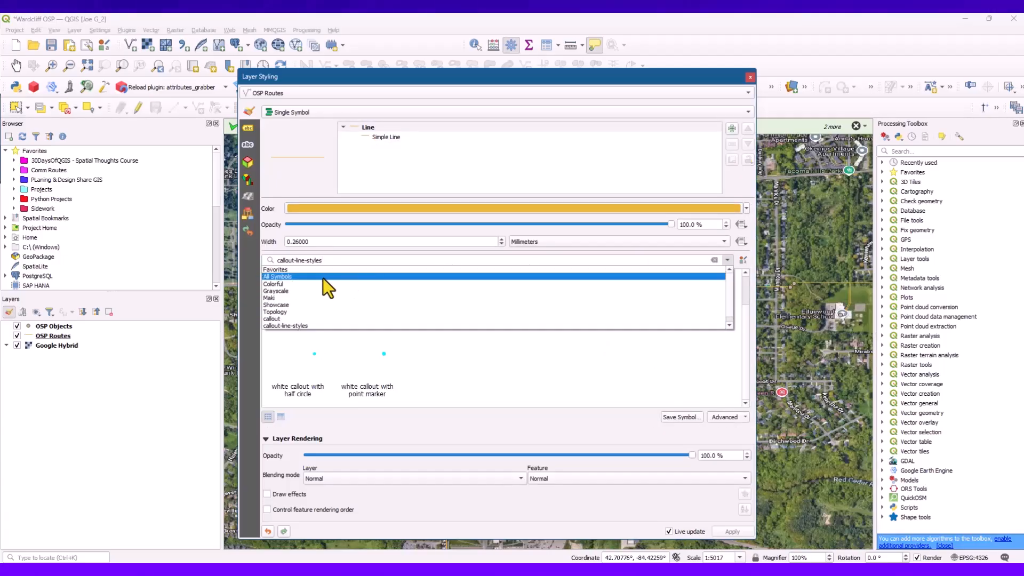
{"action": "left_click", "coordinate": [298, 277]}
{"action": "scroll", "coordinate": [470, 321], "scroll_direction": "down", "scroll_amount": 3}
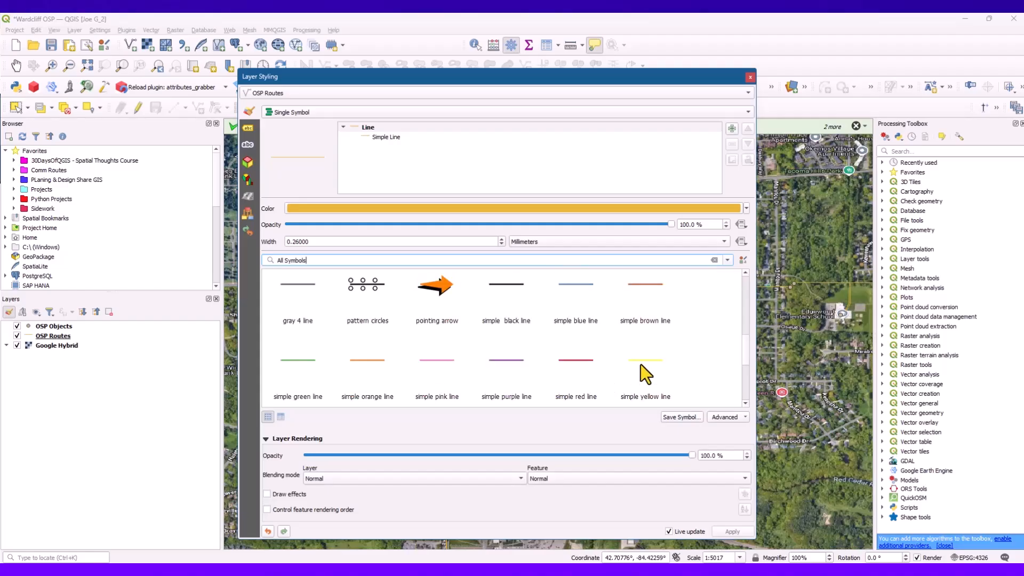
{"action": "left_click", "coordinate": [641, 363]}
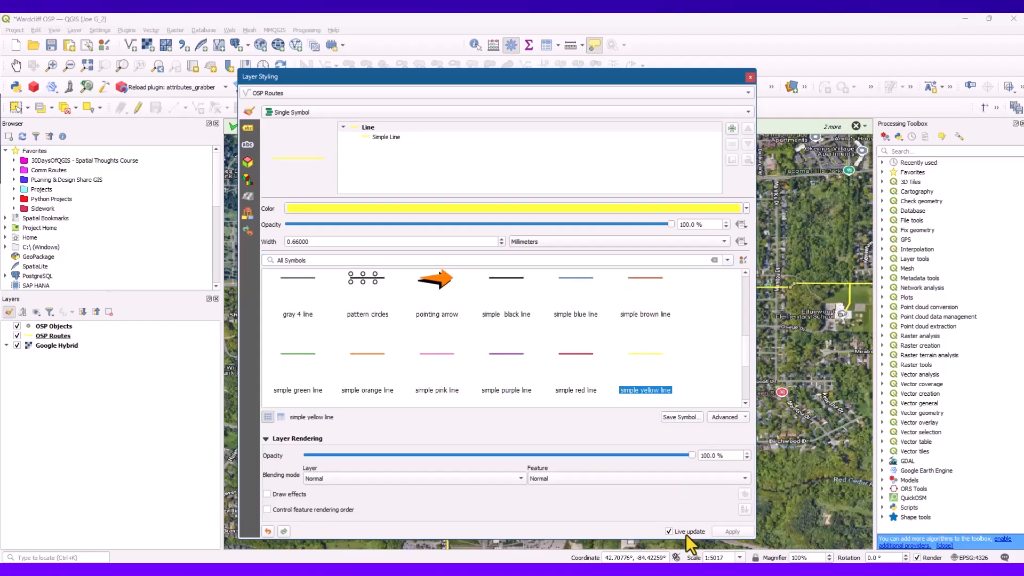
{"action": "left_click", "coordinate": [749, 77]}
Examine the restyled OSP Routes across the whole network and around the central junction
{"action": "scroll", "coordinate": [603, 286], "scroll_direction": "down", "scroll_amount": 1}
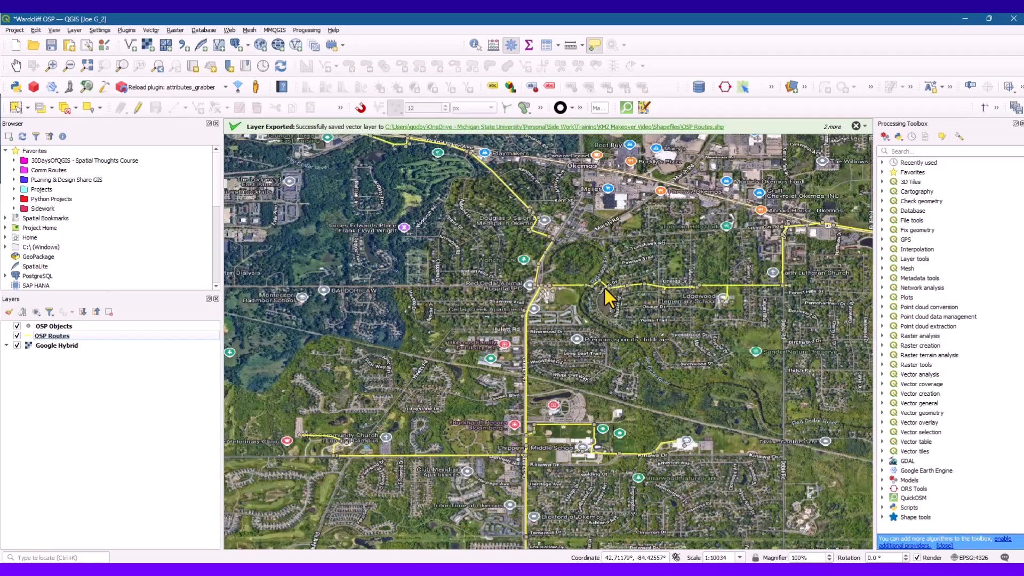
{"action": "scroll", "coordinate": [603, 287], "scroll_direction": "down", "scroll_amount": 1}
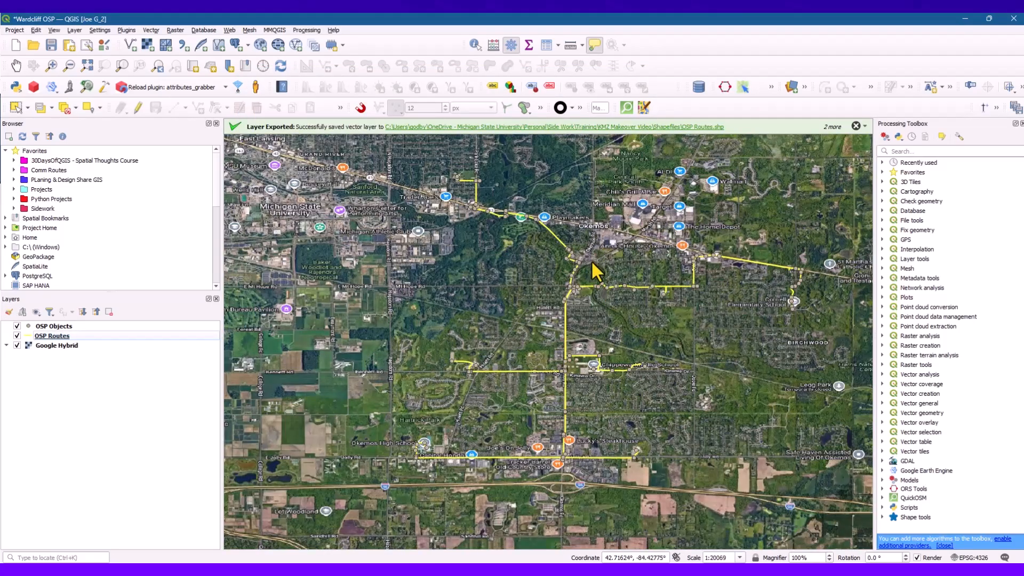
{"action": "scroll", "coordinate": [593, 259], "scroll_direction": "up", "scroll_amount": 1}
{"action": "scroll", "coordinate": [548, 318], "scroll_direction": "up", "scroll_amount": 1}
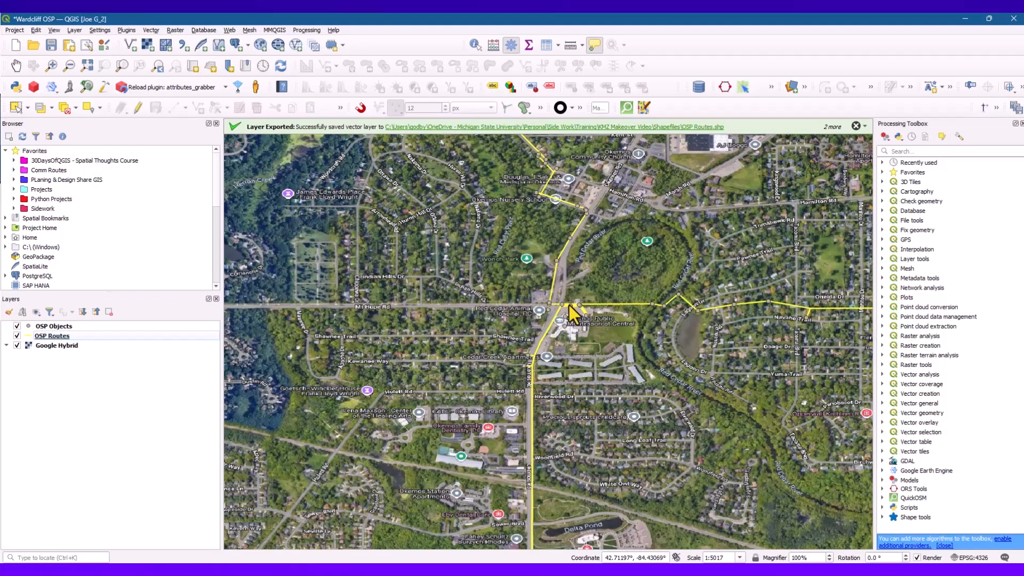
{"action": "scroll", "coordinate": [569, 305], "scroll_direction": "up", "scroll_amount": 1}
{"action": "scroll", "coordinate": [568, 305], "scroll_direction": "down", "scroll_amount": 1}
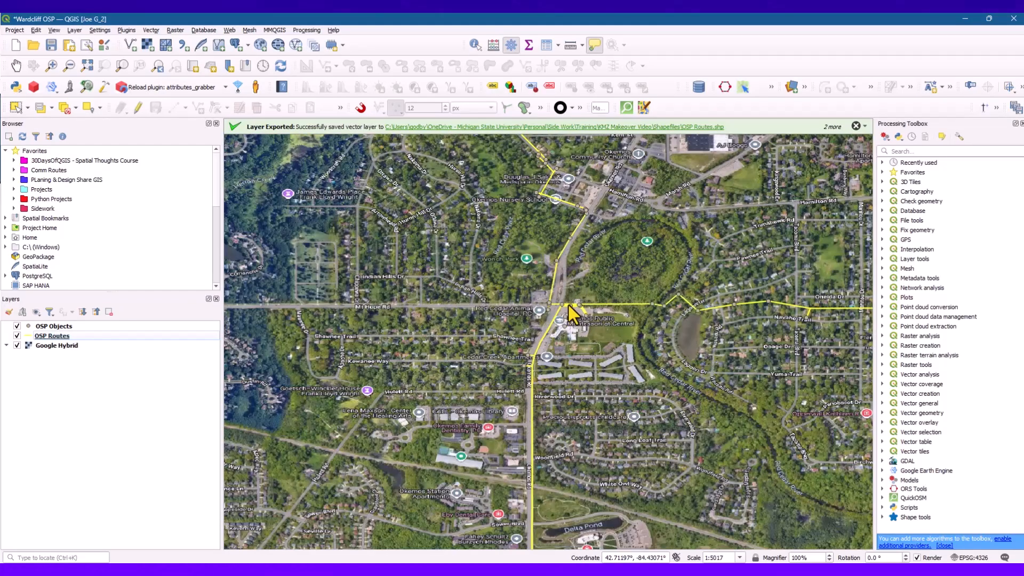
Try to delete a group of OSP Routes features by selecting them together on the zoomed-out map
{"action": "left_click", "coordinate": [37, 337]}
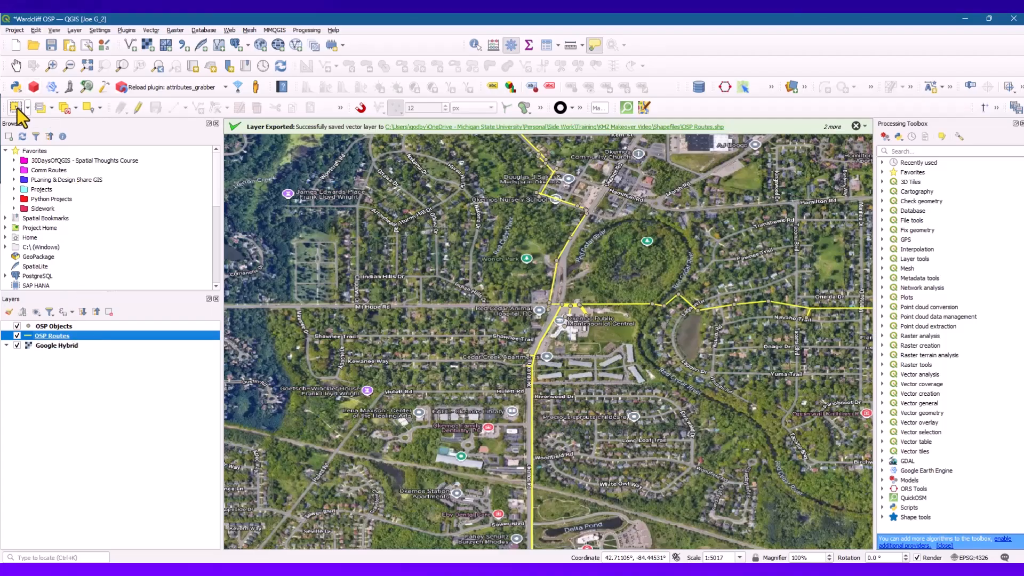
{"action": "scroll", "coordinate": [810, 379], "scroll_direction": "down", "scroll_amount": 1}
{"action": "left_click_drag", "start_coordinate": [810, 379], "coordinate": [525, 352]}
{"action": "scroll", "coordinate": [737, 380], "scroll_direction": "down", "scroll_amount": 1}
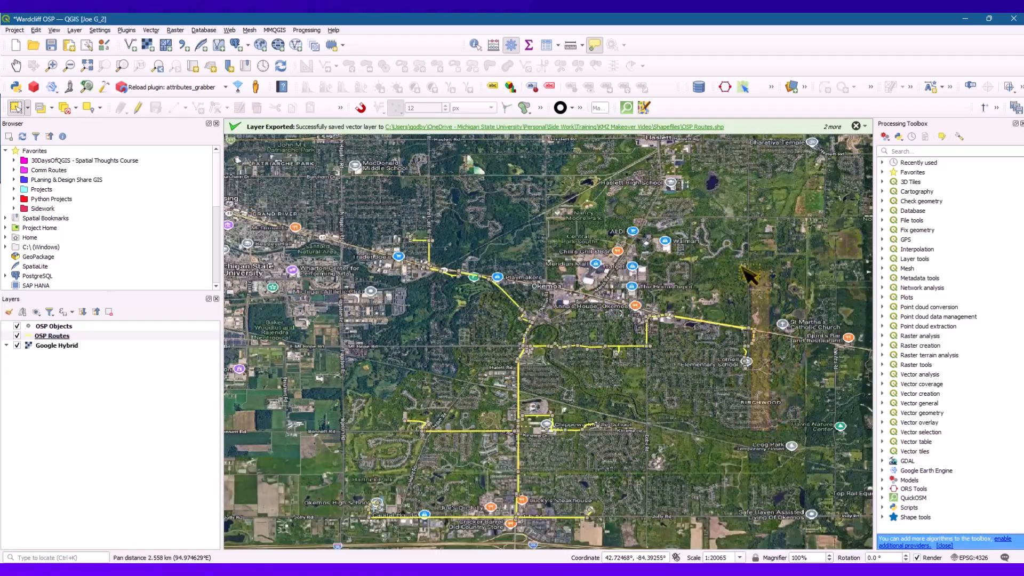
{"action": "left_click_drag", "start_coordinate": [561, 293], "coordinate": [547, 324]}
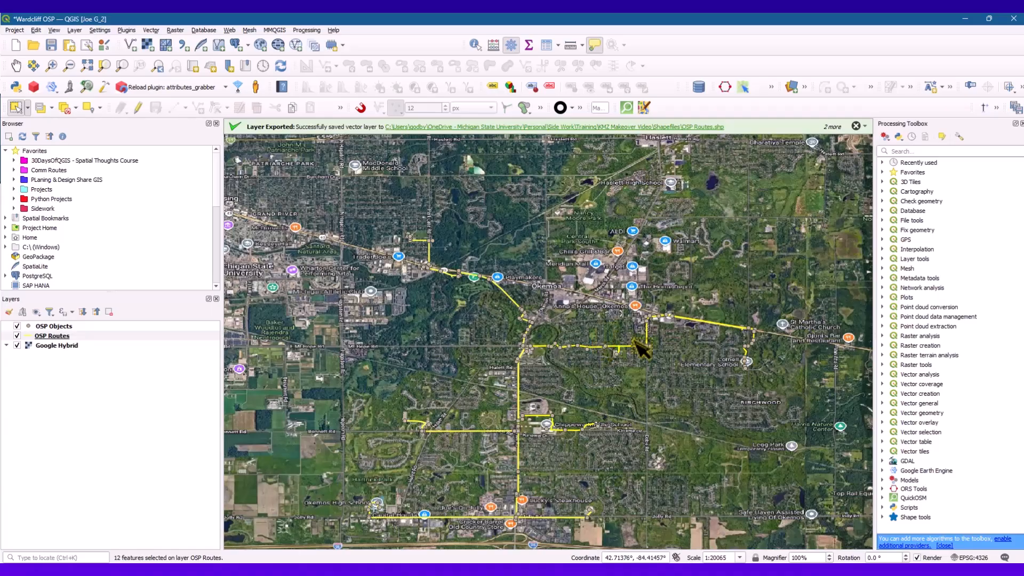
{"action": "key", "text": "Delete"}
Change the OSP Routes line color to the bright green among the recent colors and close the Layer Styling window
{"action": "left_click", "coordinate": [51, 336]}
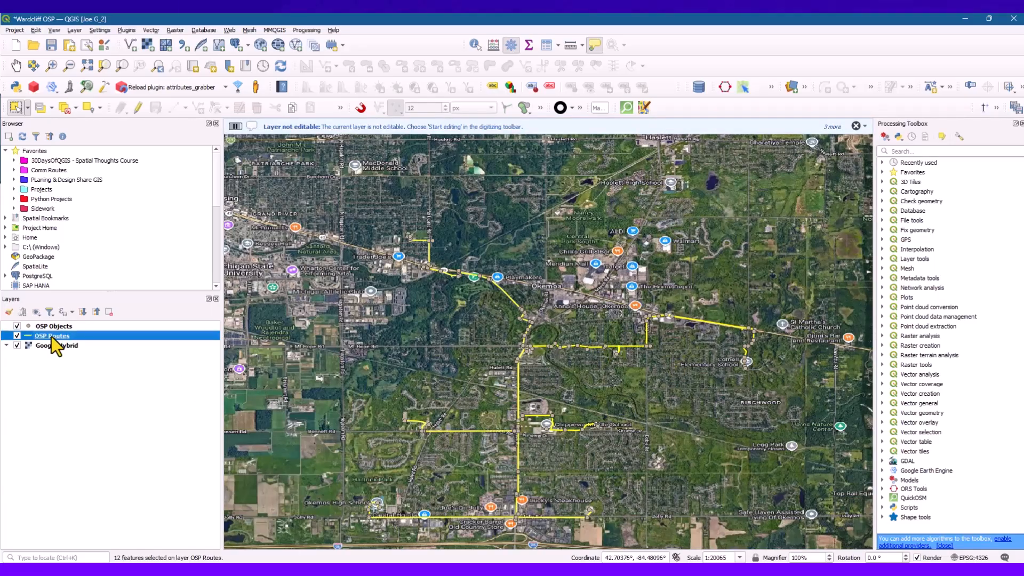
{"action": "left_click", "coordinate": [9, 312]}
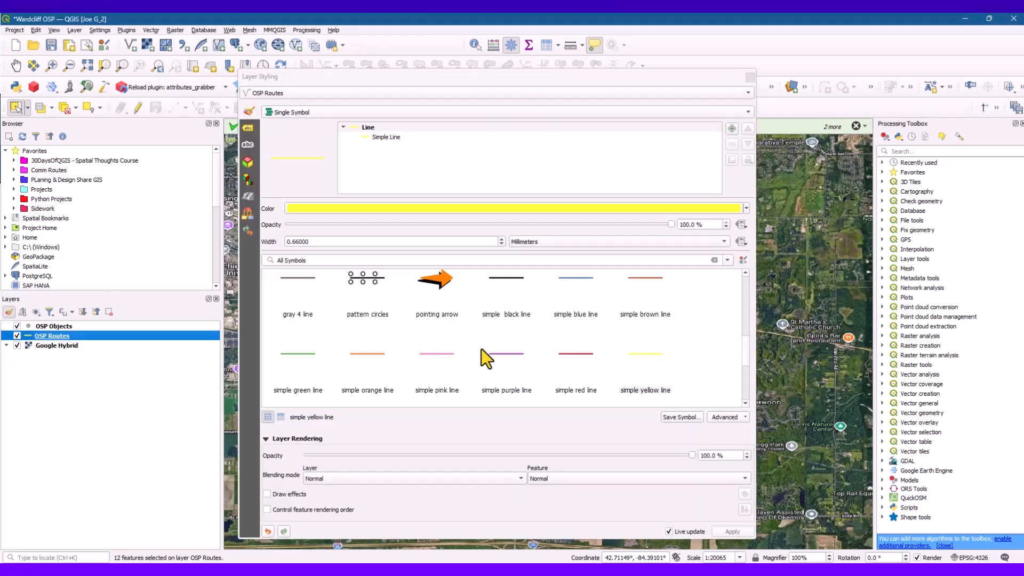
{"action": "scroll", "coordinate": [369, 353], "scroll_direction": "down", "scroll_amount": 1}
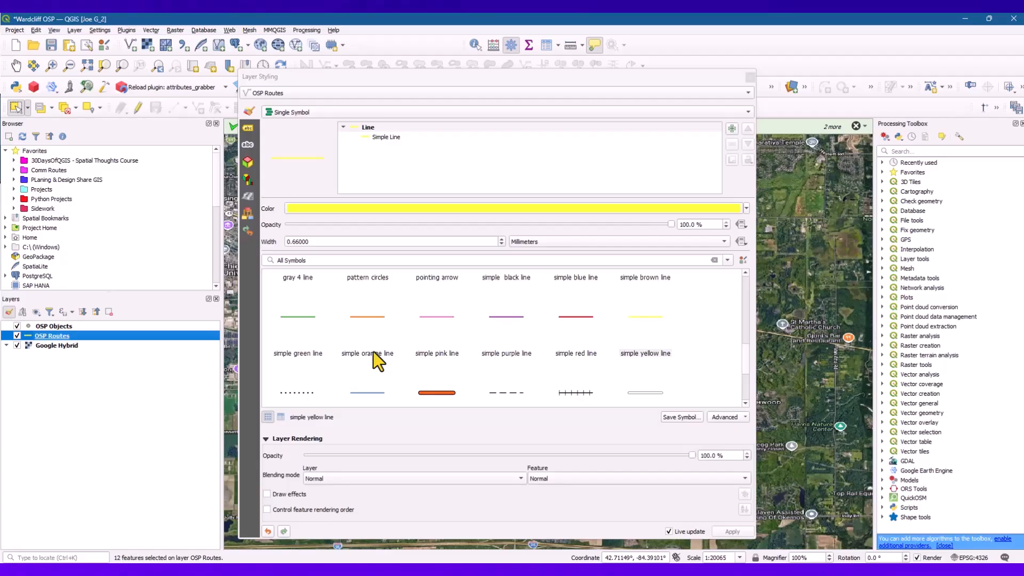
{"action": "scroll", "coordinate": [341, 337], "scroll_direction": "up", "scroll_amount": 1}
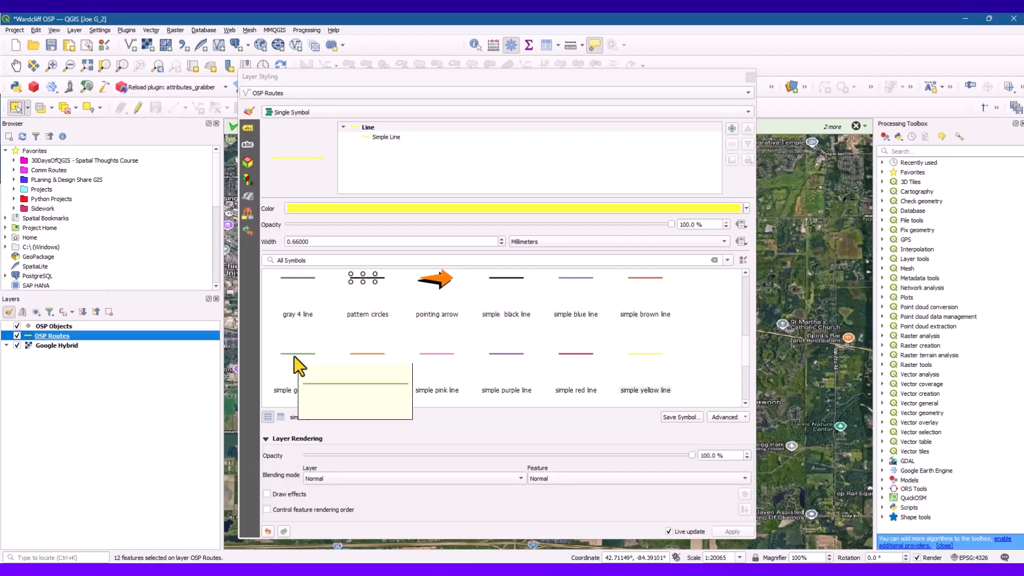
{"action": "left_click", "coordinate": [746, 208]}
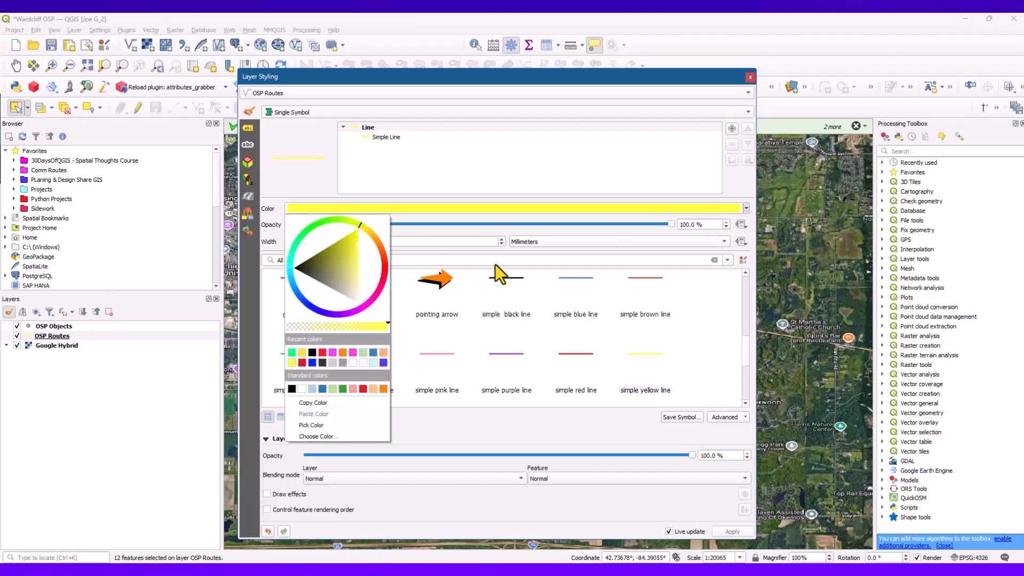
{"action": "left_click", "coordinate": [293, 352]}
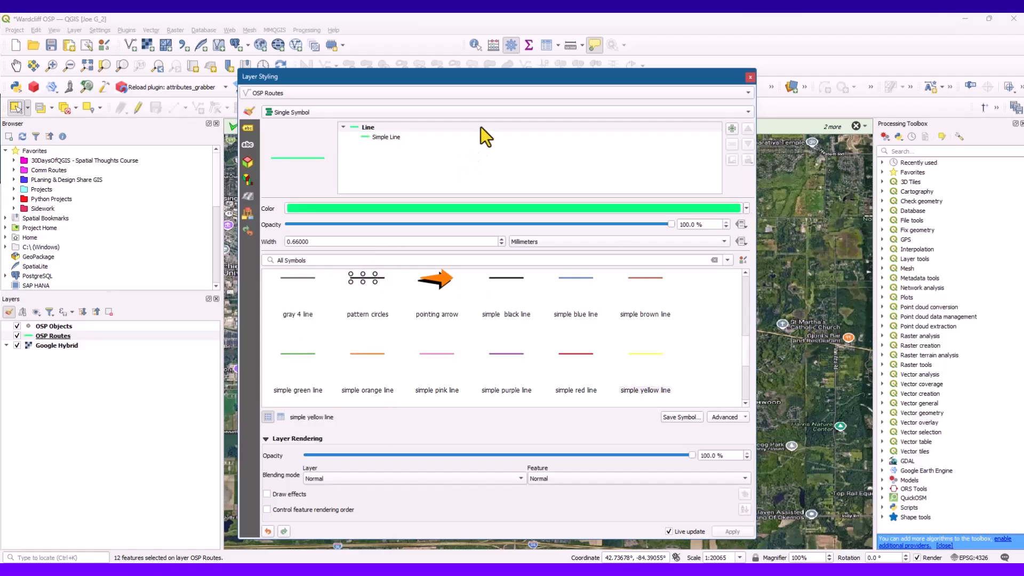
{"action": "left_click", "coordinate": [751, 77]}
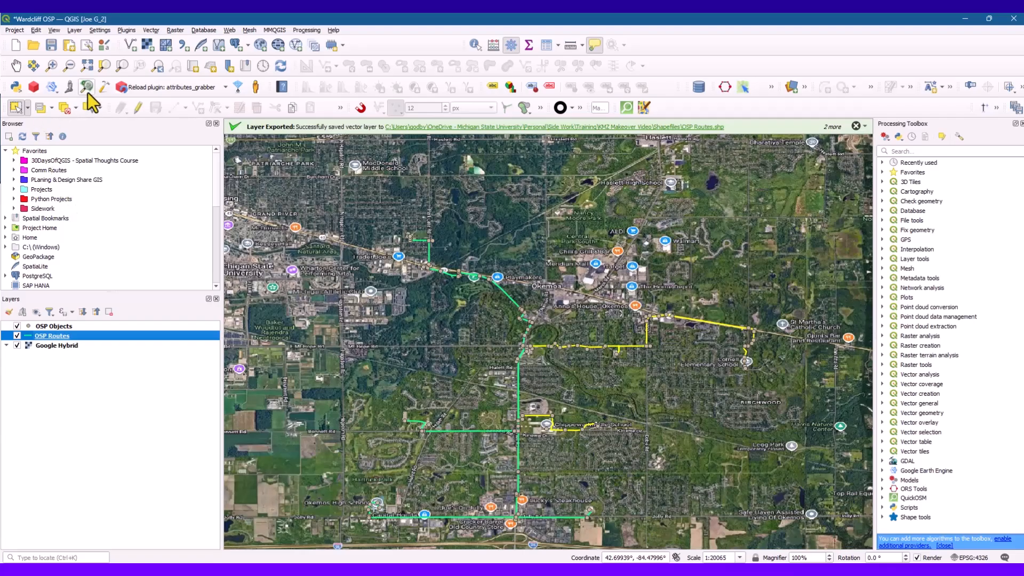
Clear the selection, make OSP Routes editable and delete the aerial route leading to Cornell Elementary
{"action": "left_click", "coordinate": [70, 112]}
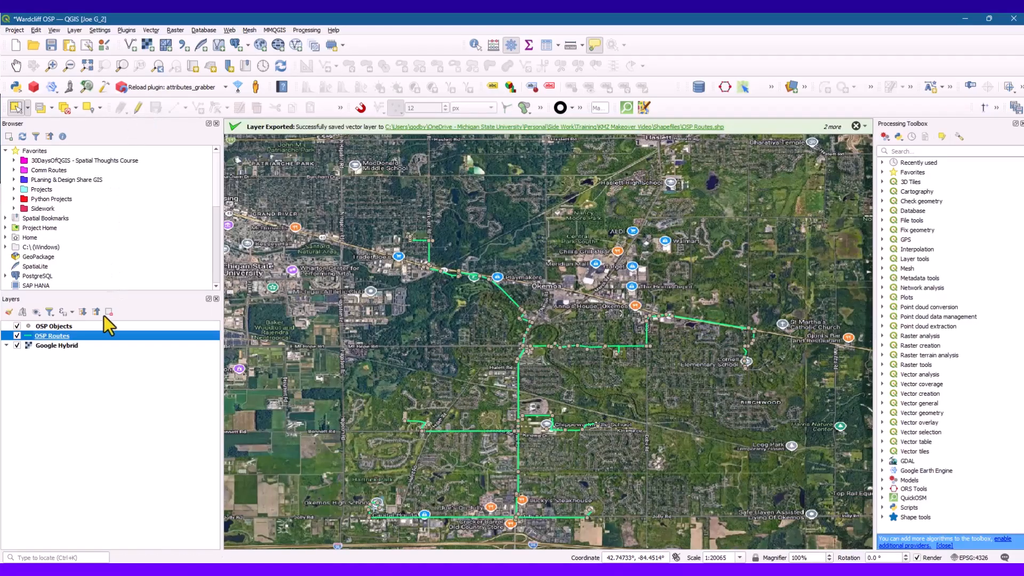
{"action": "left_click", "coordinate": [139, 108]}
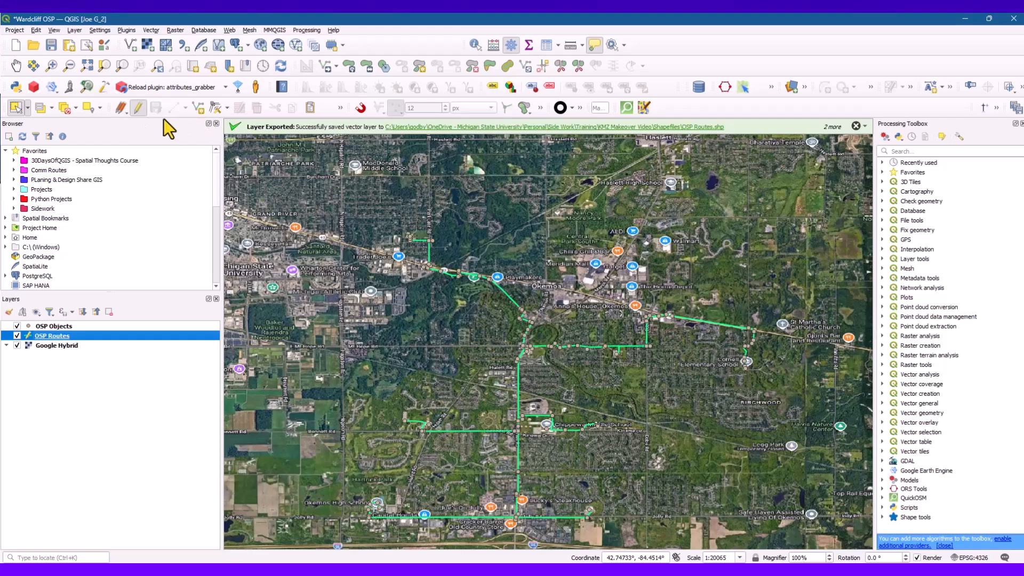
{"action": "left_click", "coordinate": [700, 321]}
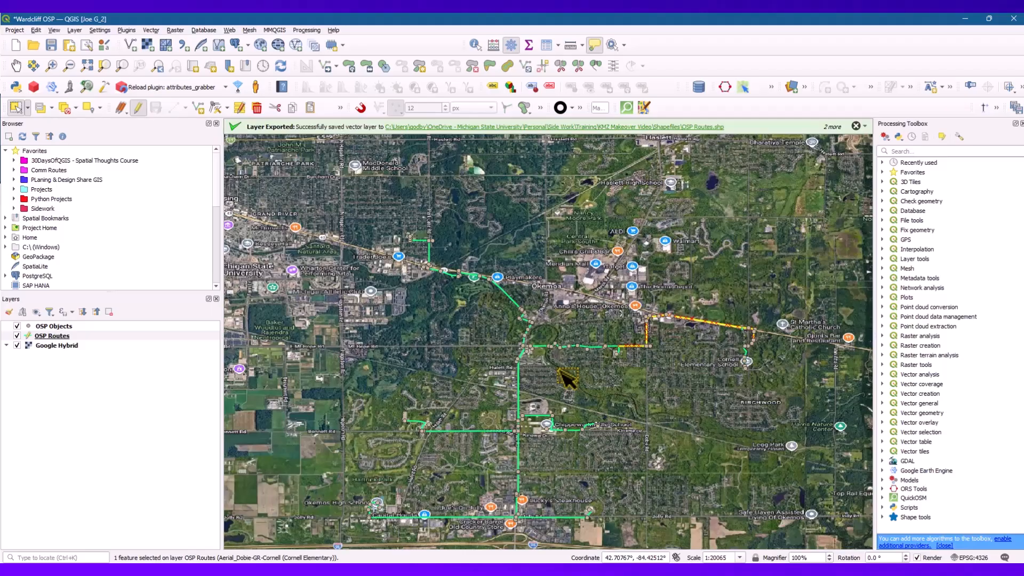
{"action": "key", "text": "Delete"}
Delete the route segments running east from the central junction to the elementary school at Edgewood
{"action": "scroll", "coordinate": [557, 367], "scroll_direction": "up", "scroll_amount": 2}
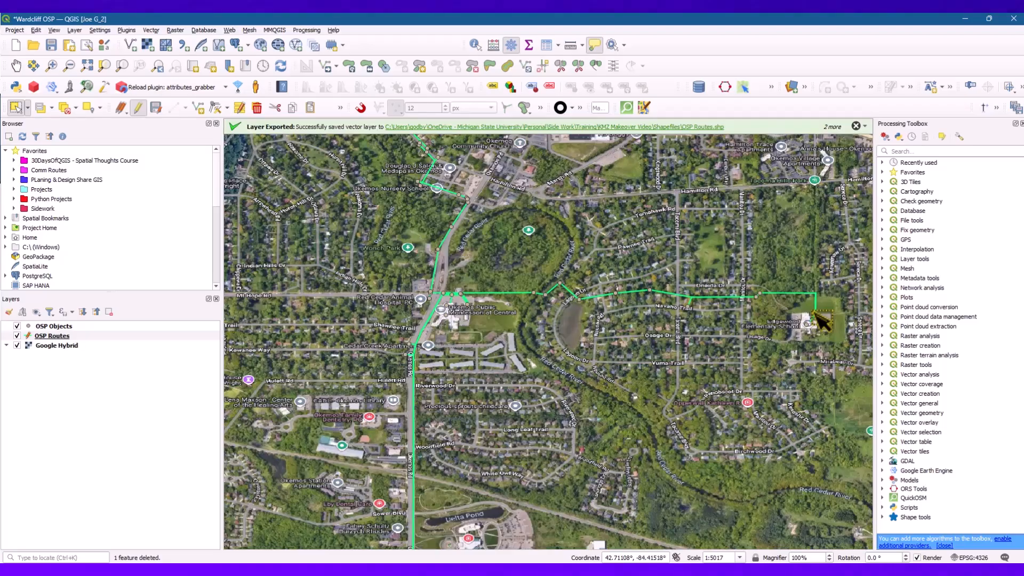
{"action": "left_click_drag", "start_coordinate": [830, 342], "coordinate": [491, 269]}
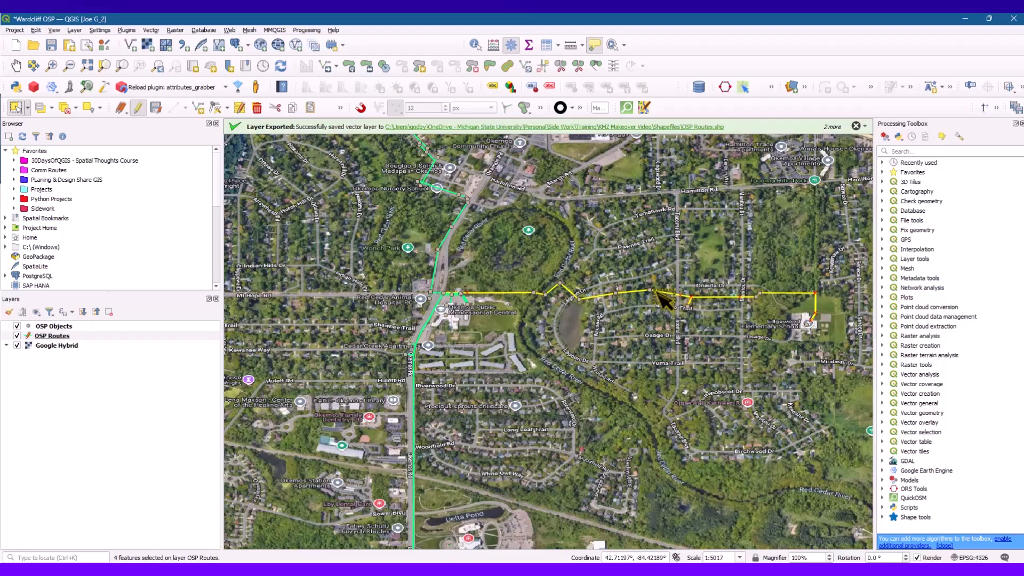
{"action": "mouse_move", "coordinate": [661, 300]}
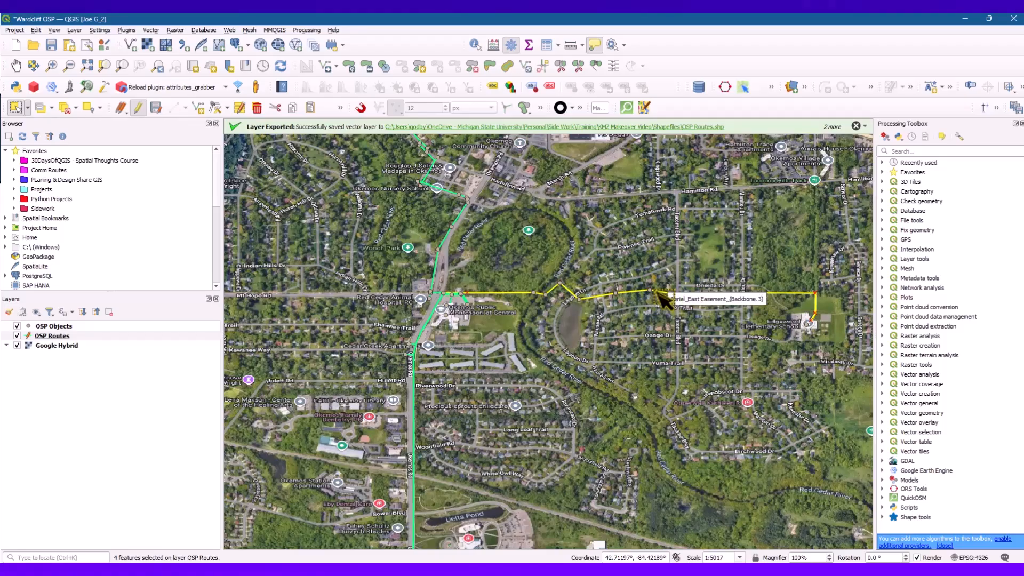
{"action": "key", "text": "Delete"}
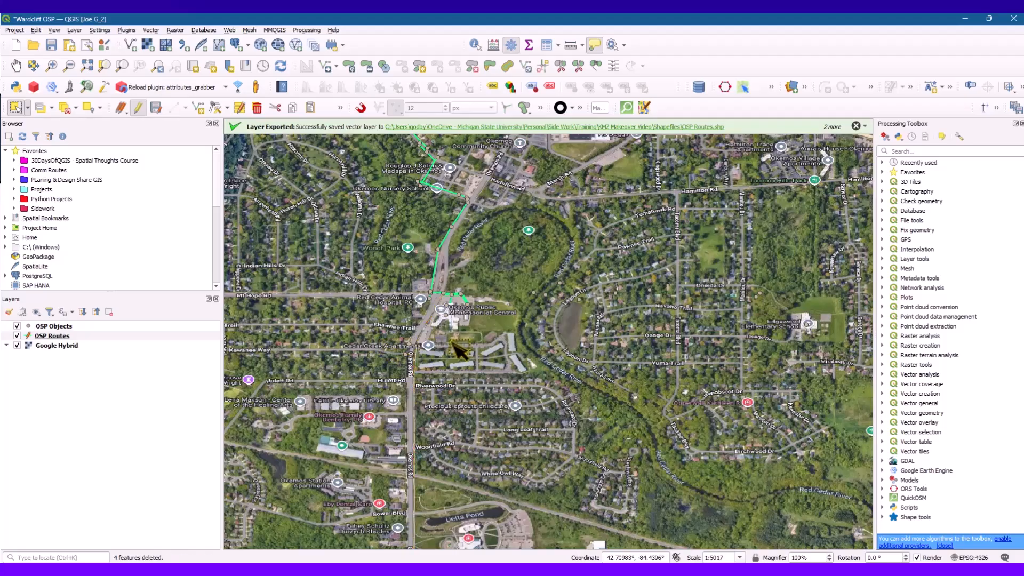
Delete the route that runs south along Okemos Rd from the Mt Hope Rd intersection
{"action": "scroll", "coordinate": [434, 295], "scroll_direction": "up", "scroll_amount": 3}
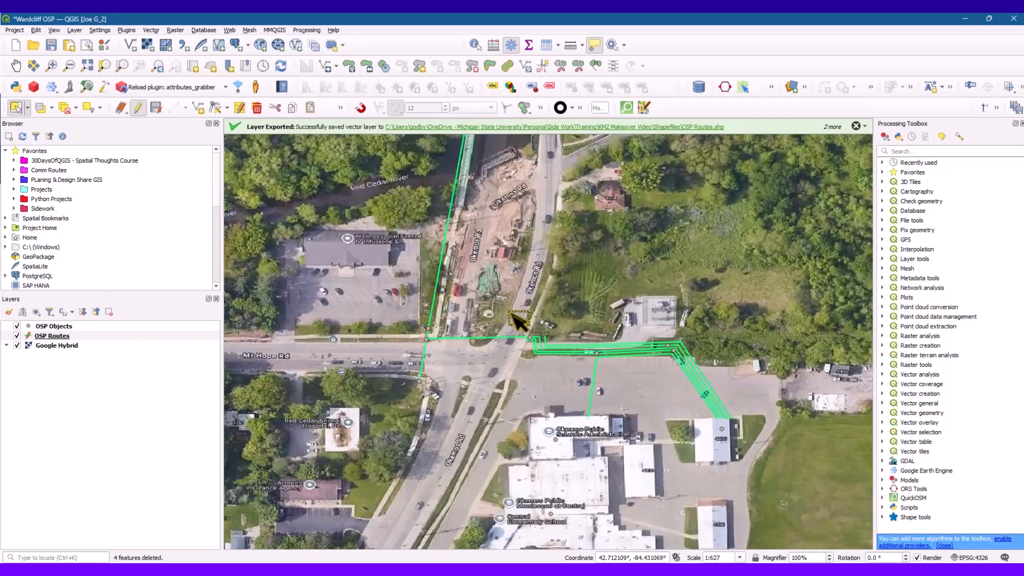
{"action": "left_click_drag", "start_coordinate": [474, 400], "coordinate": [412, 373]}
{"action": "key", "text": "Delete"}
Delete all routes in the southern part of the network, then save the OSP Routes edits and end editing
{"action": "scroll", "coordinate": [419, 376], "scroll_direction": "down", "scroll_amount": 3}
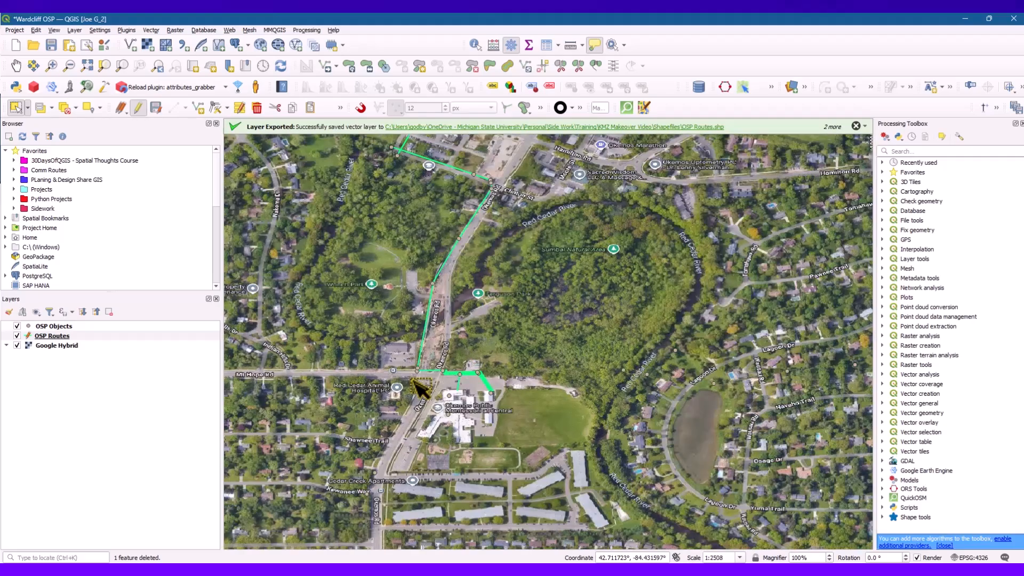
{"action": "scroll", "coordinate": [435, 337], "scroll_direction": "down", "scroll_amount": 1}
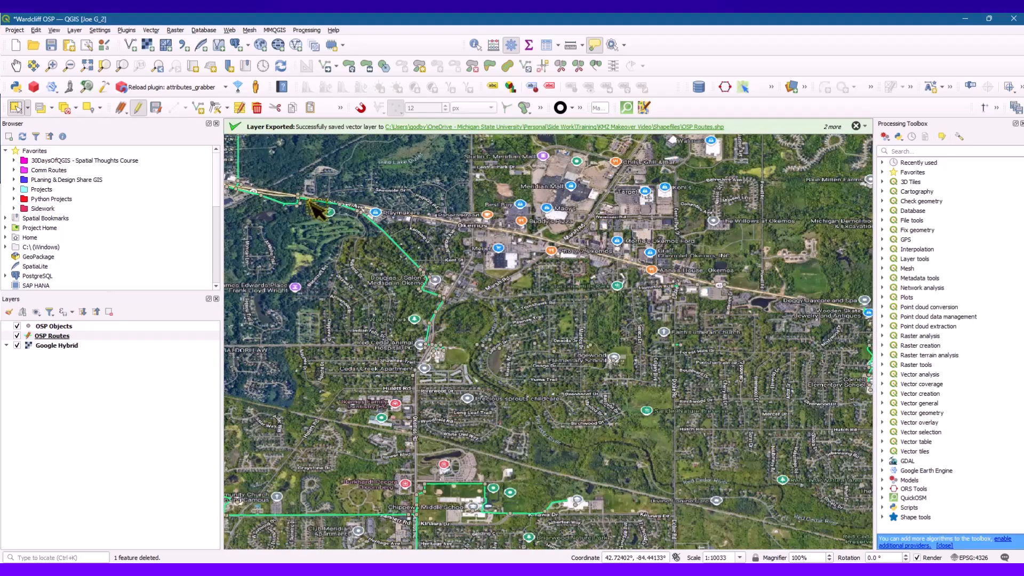
{"action": "scroll", "coordinate": [330, 221], "scroll_direction": "down", "scroll_amount": 1}
{"action": "left_click_drag", "start_coordinate": [441, 292], "coordinate": [530, 213]}
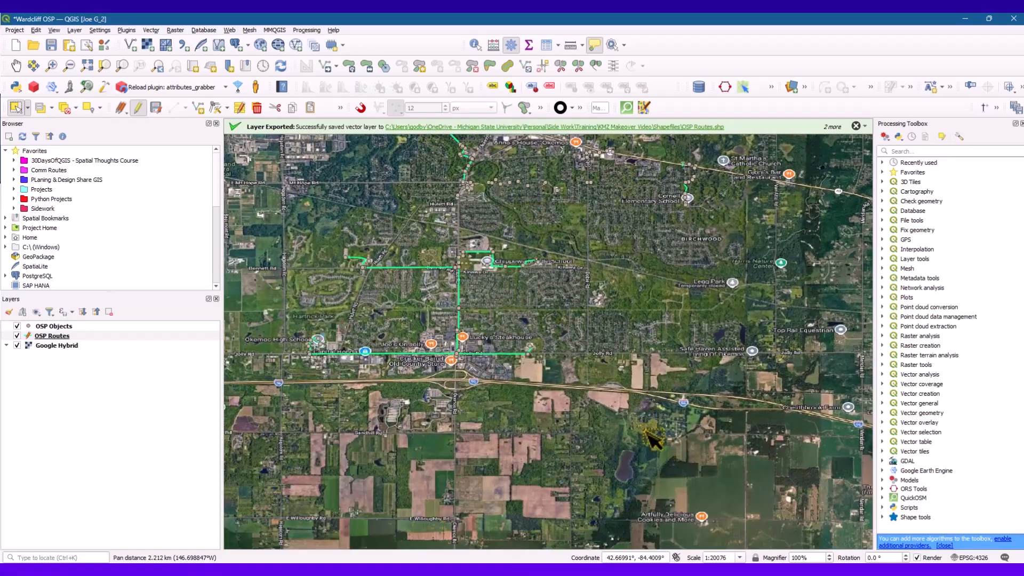
{"action": "left_click_drag", "start_coordinate": [293, 247], "coordinate": [275, 222]}
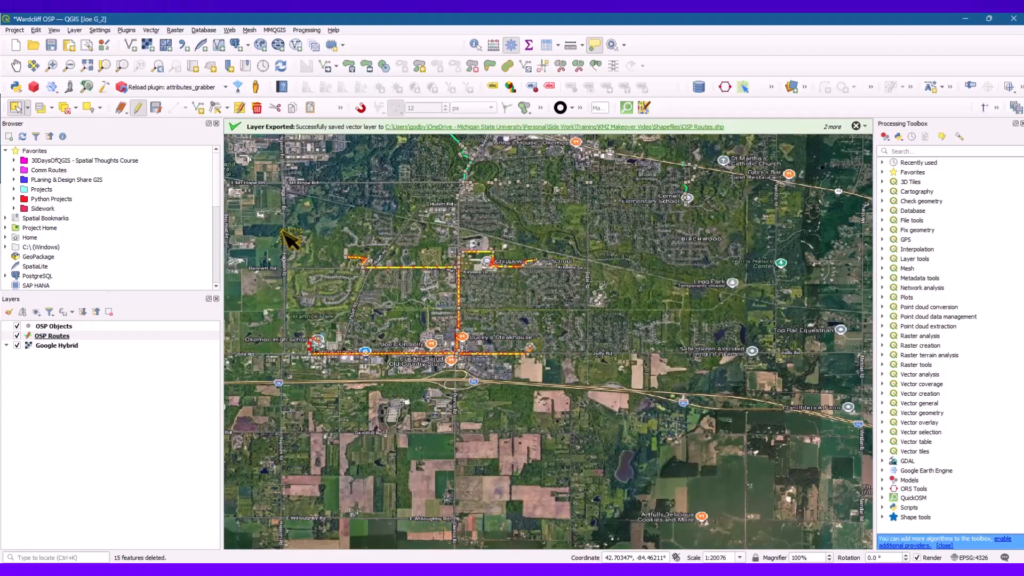
{"action": "left_click", "coordinate": [36, 337]}
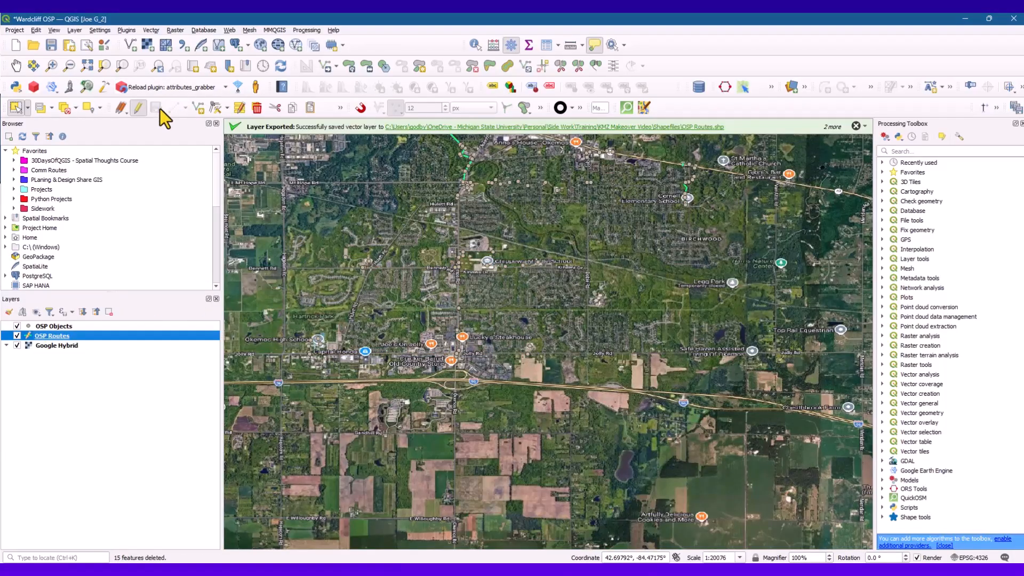
{"action": "left_click", "coordinate": [139, 111]}
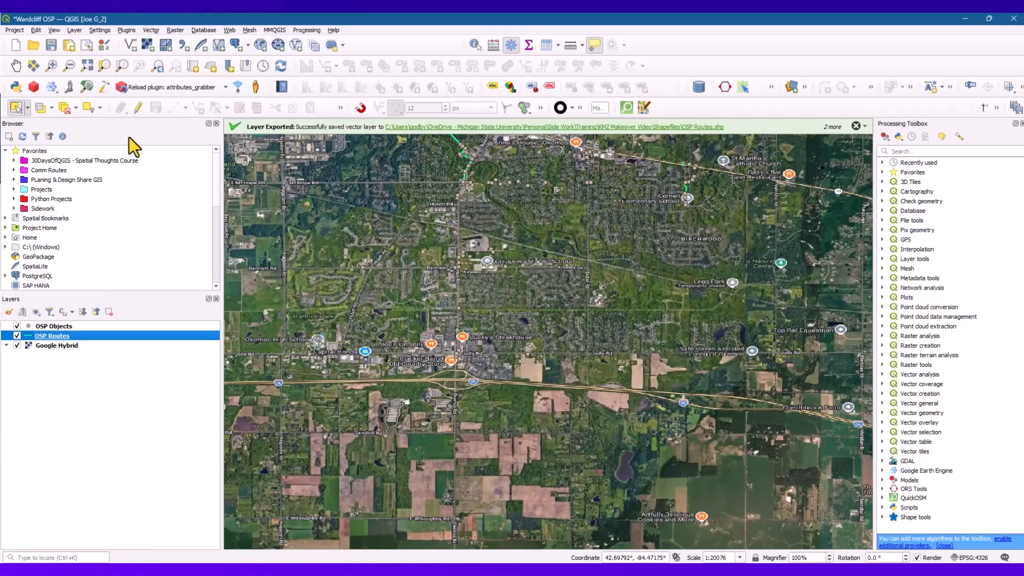
Make OSP Objects editable and delete its points in the southern area around Bennett Rd and Jolly Rd
{"action": "left_click", "coordinate": [56, 329]}
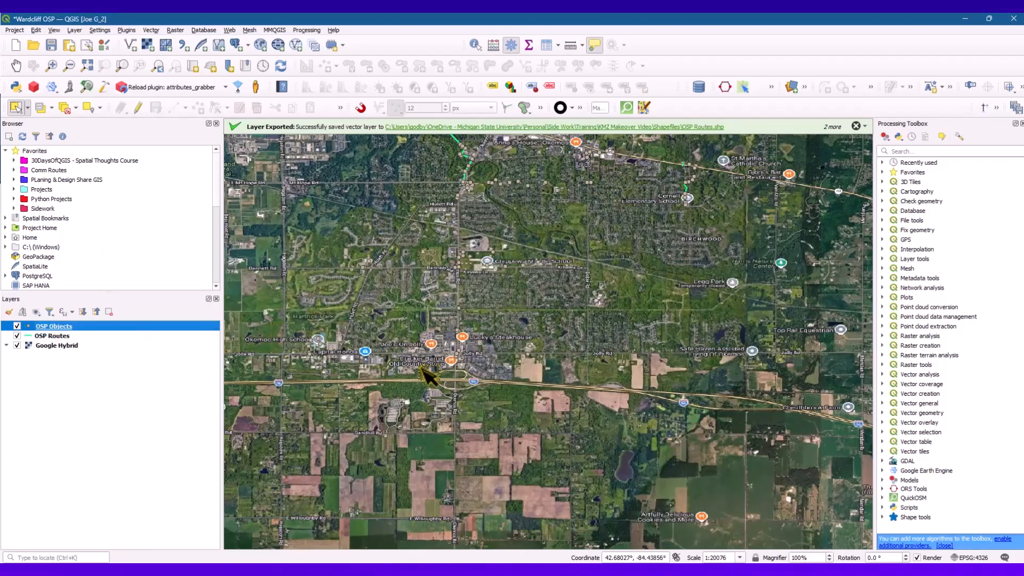
{"action": "left_click_drag", "start_coordinate": [669, 457], "coordinate": [333, 216]}
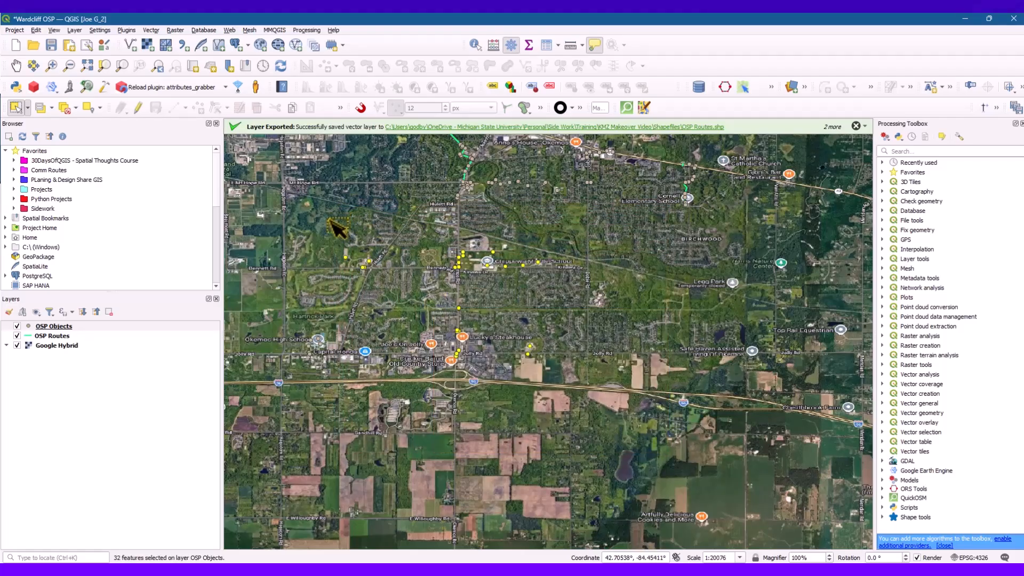
{"action": "left_click", "coordinate": [138, 108]}
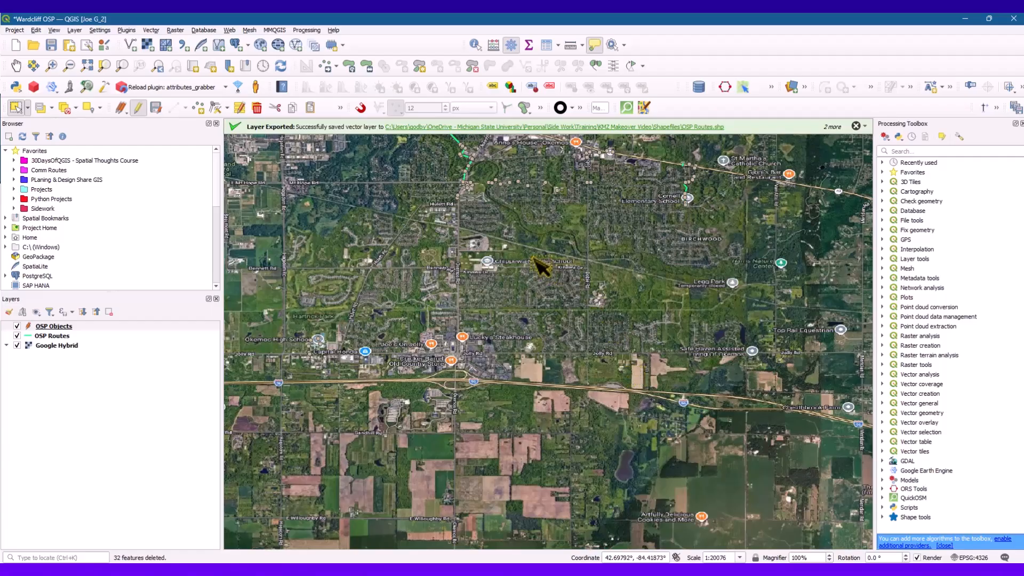
Style the OSP Objects points with the "effect drop shadow" marker symbol
{"action": "left_click_drag", "start_coordinate": [485, 222], "coordinate": [485, 336]}
{"action": "scroll", "coordinate": [485, 336], "scroll_direction": "up", "scroll_amount": 2}
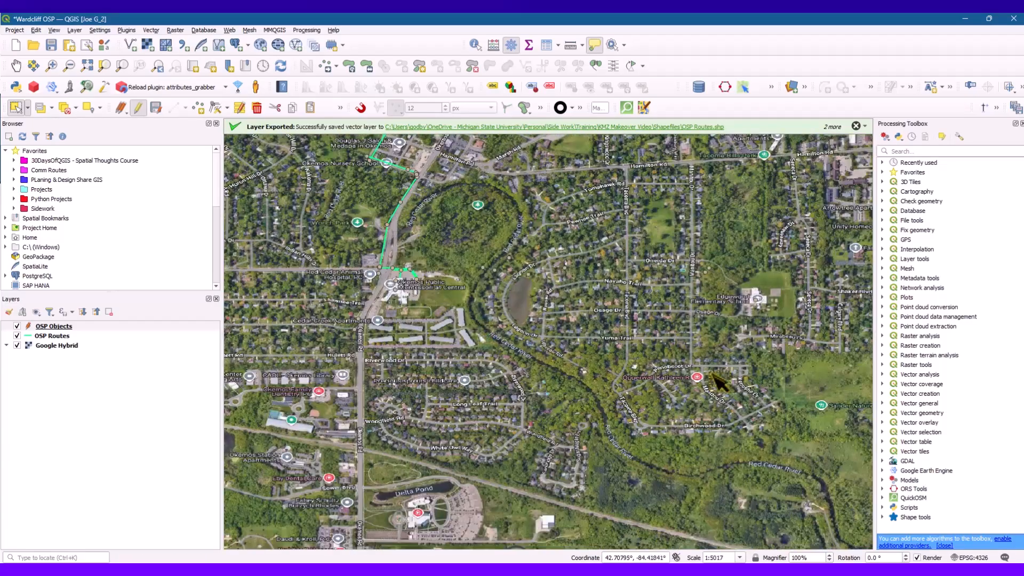
{"action": "scroll", "coordinate": [717, 374], "scroll_direction": "down", "scroll_amount": 2}
{"action": "left_click_drag", "start_coordinate": [717, 361], "coordinate": [608, 366]}
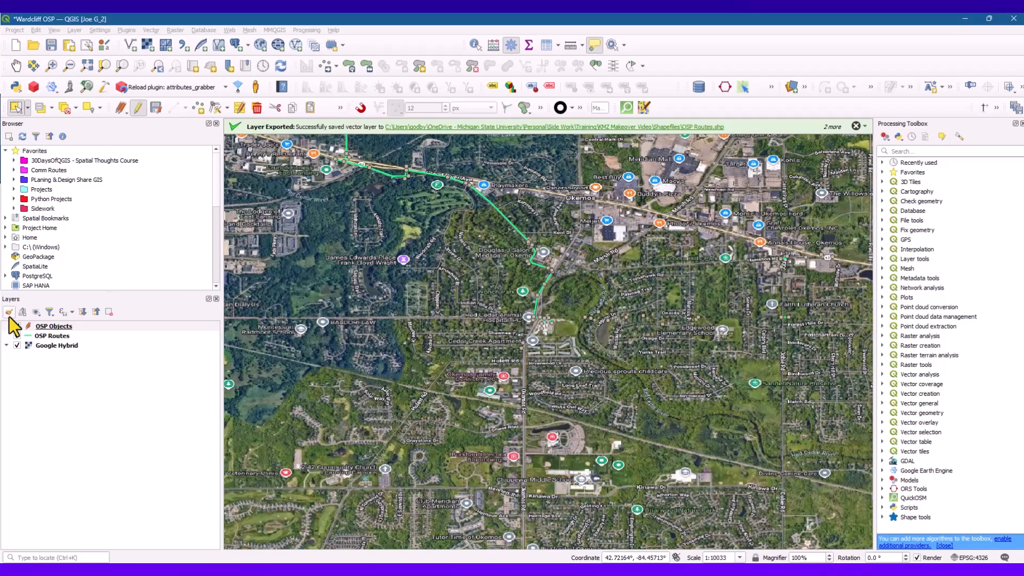
{"action": "left_click", "coordinate": [8, 314]}
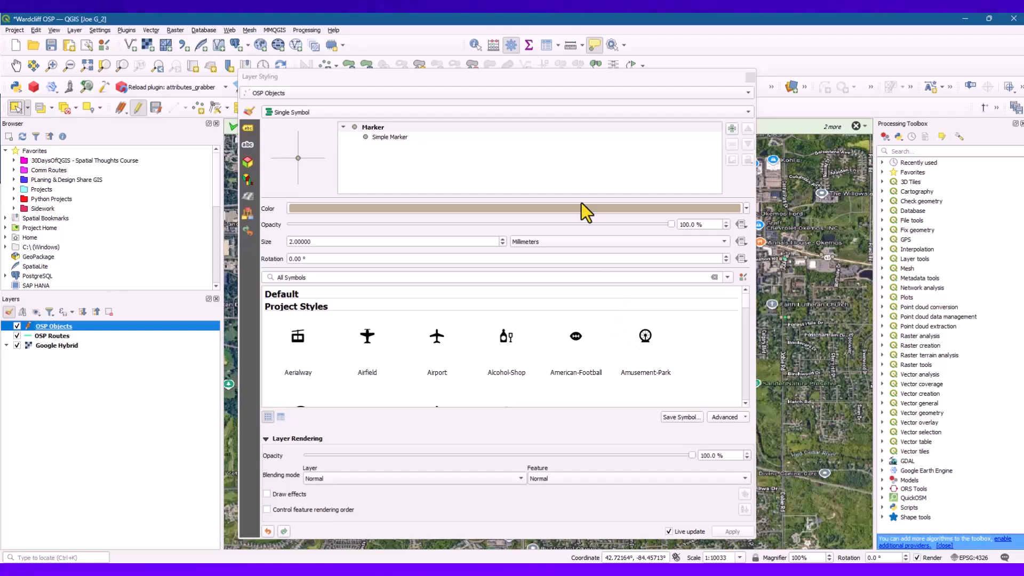
{"action": "left_click", "coordinate": [388, 137]}
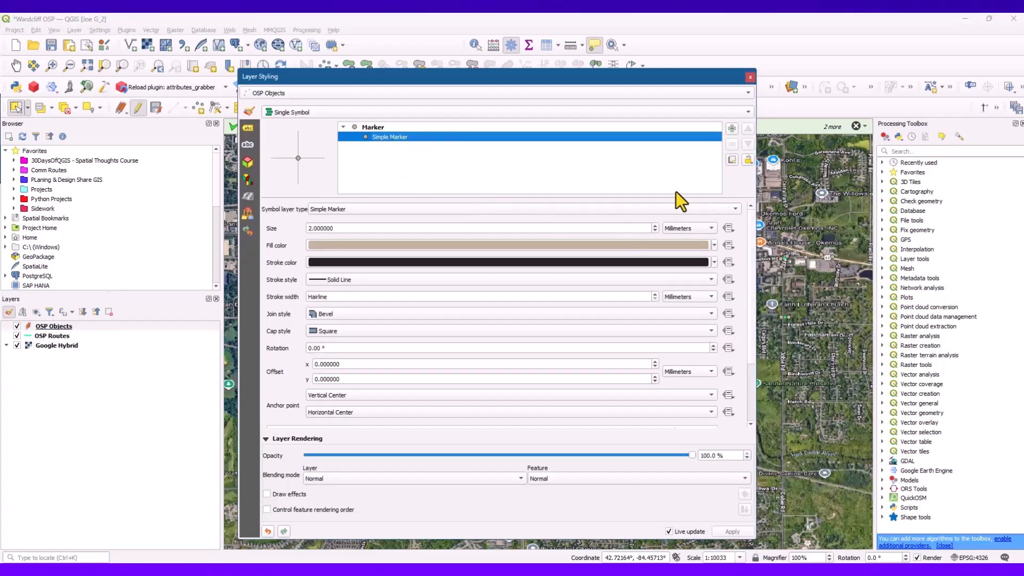
{"action": "left_click", "coordinate": [396, 127]}
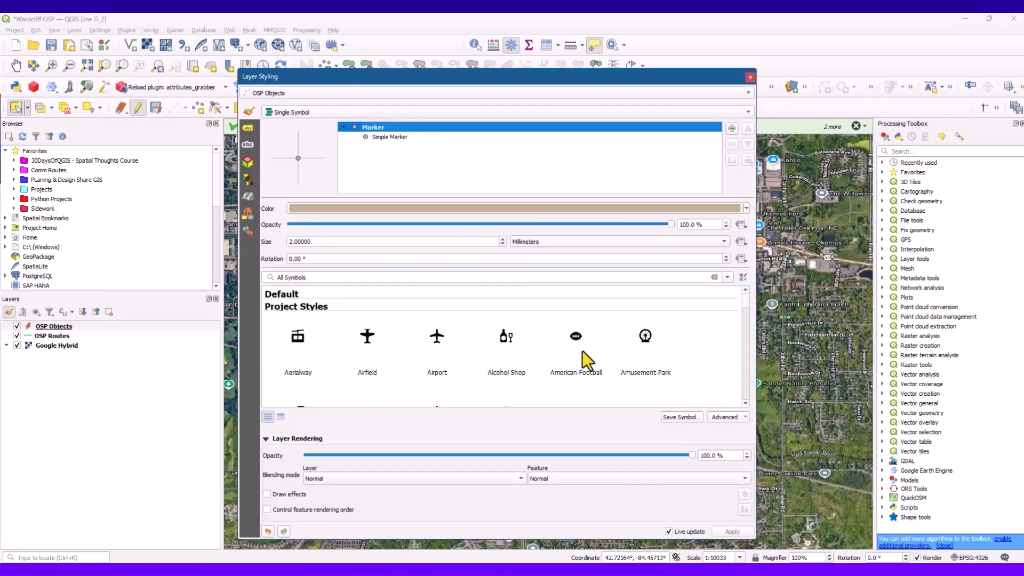
{"action": "scroll", "coordinate": [582, 351], "scroll_direction": "down", "scroll_amount": 2}
{"action": "scroll", "coordinate": [582, 351], "scroll_direction": "up", "scroll_amount": 2}
{"action": "scroll", "coordinate": [600, 341], "scroll_direction": "down", "scroll_amount": 4}
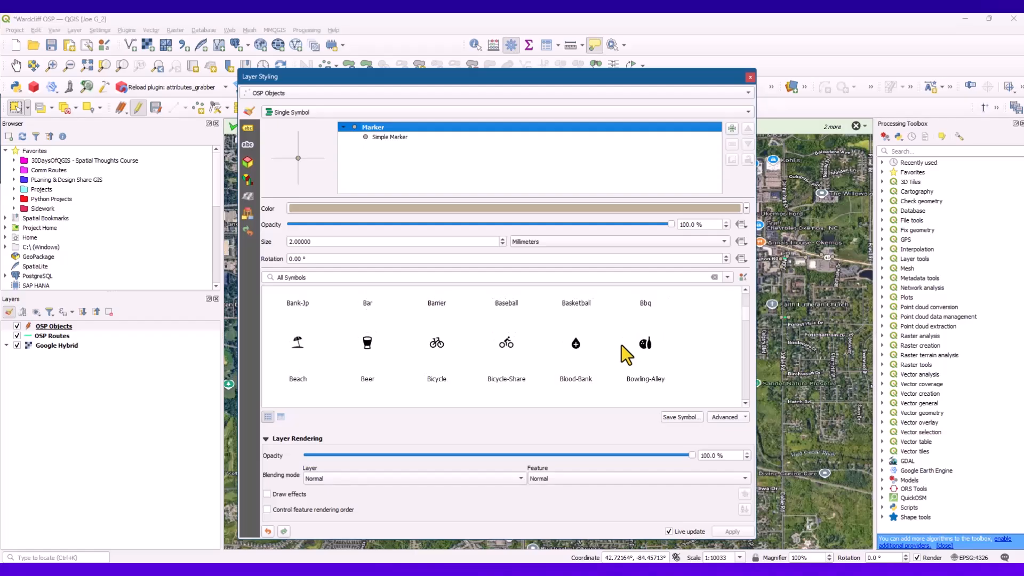
{"action": "scroll", "coordinate": [622, 344], "scroll_direction": "down", "scroll_amount": 10}
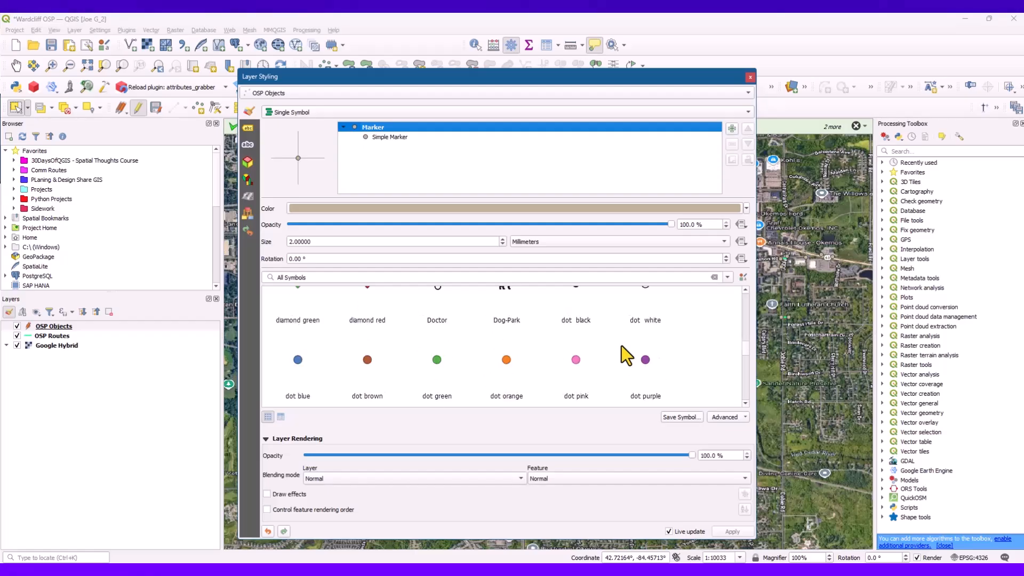
{"action": "scroll", "coordinate": [621, 345], "scroll_direction": "down", "scroll_amount": 1}
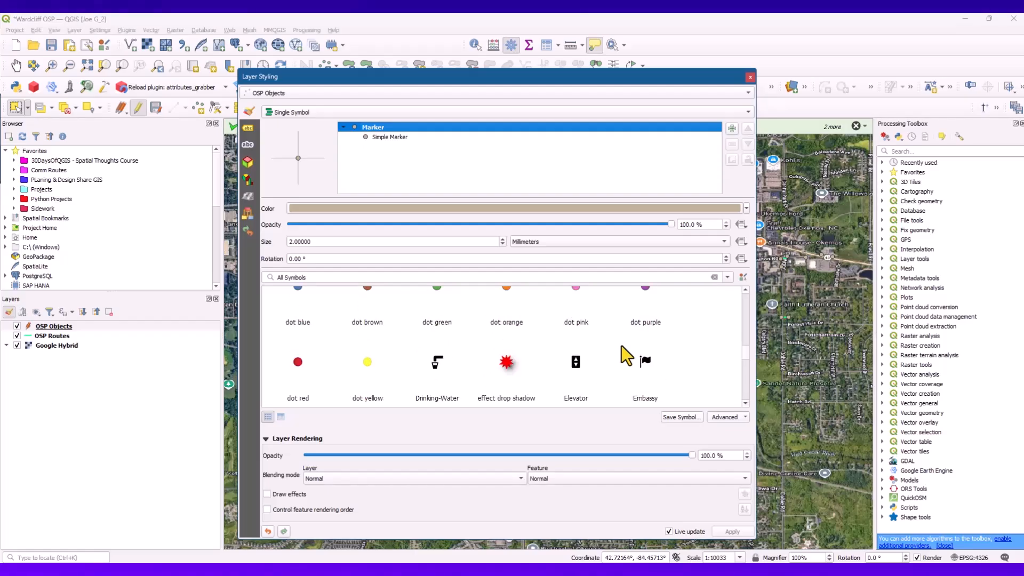
{"action": "scroll", "coordinate": [622, 345], "scroll_direction": "up", "scroll_amount": 1}
{"action": "left_click", "coordinate": [506, 401]}
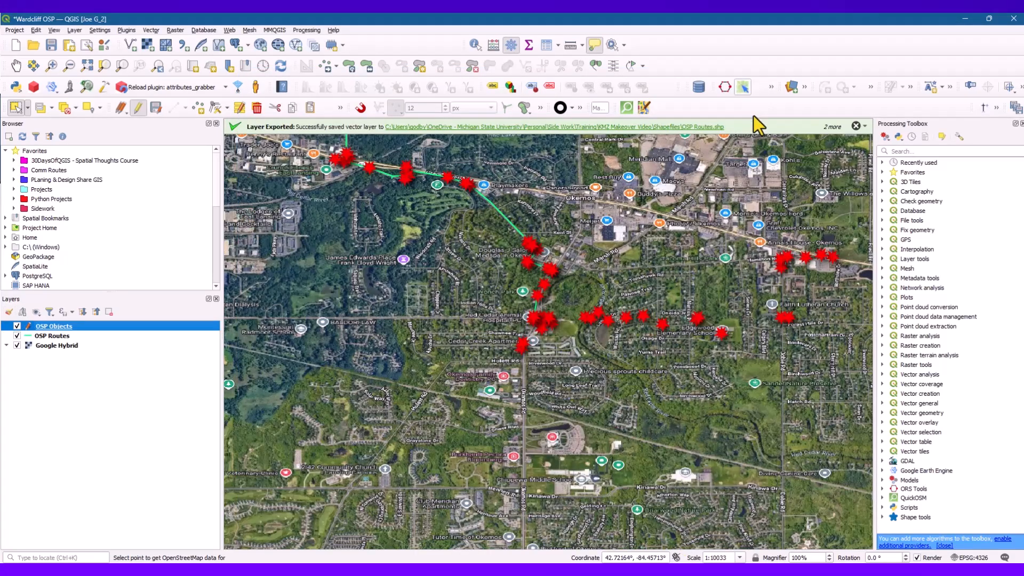
{"action": "left_click", "coordinate": [749, 77]}
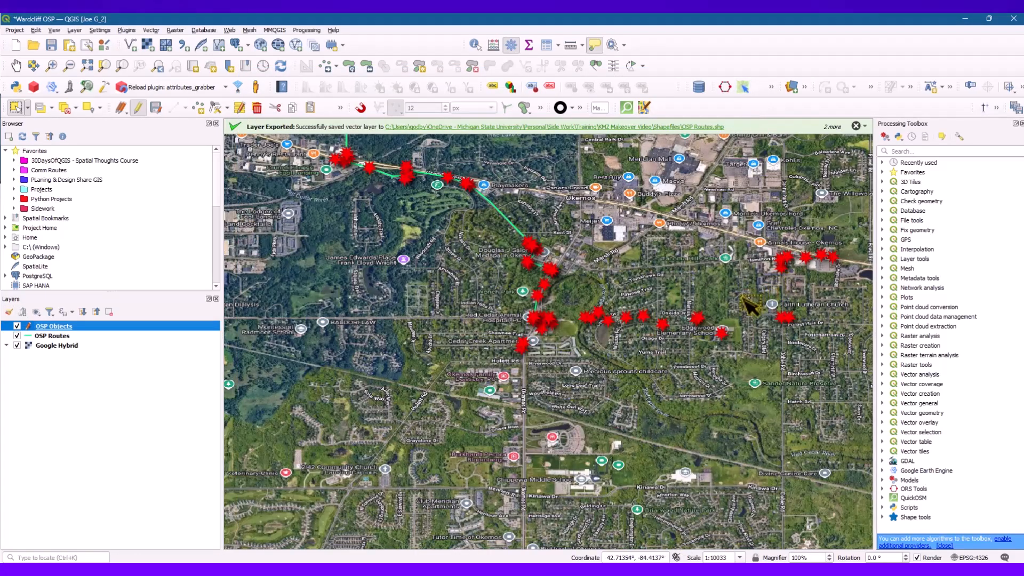
Delete the cluster of OSP Objects points at Okemos High School
{"action": "scroll", "coordinate": [741, 312], "scroll_direction": "down", "scroll_amount": 1}
{"action": "left_click_drag", "start_coordinate": [730, 317], "coordinate": [580, 277]}
{"action": "left_click", "coordinate": [59, 326]}
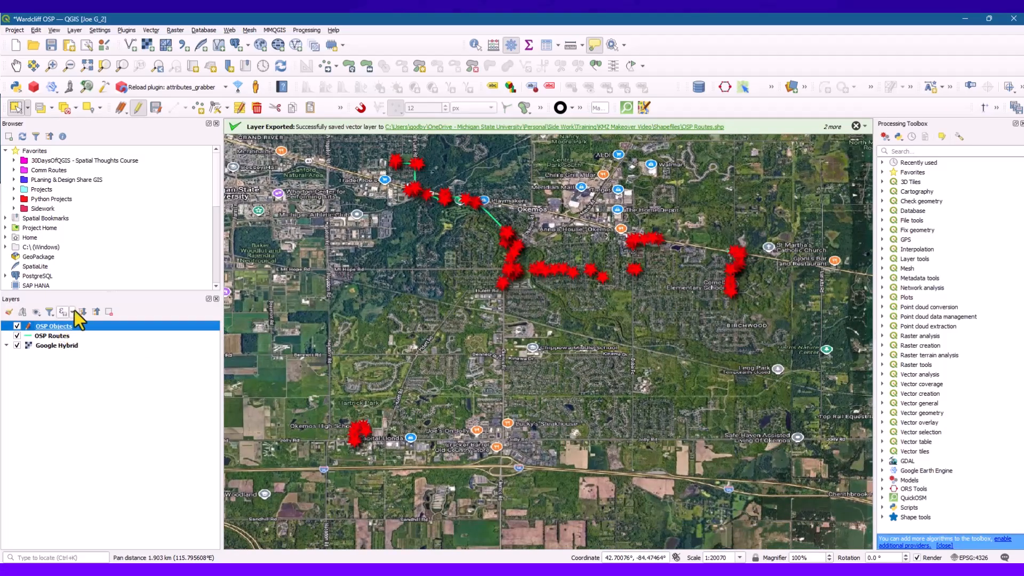
{"action": "left_click_drag", "start_coordinate": [477, 478], "coordinate": [331, 403]}
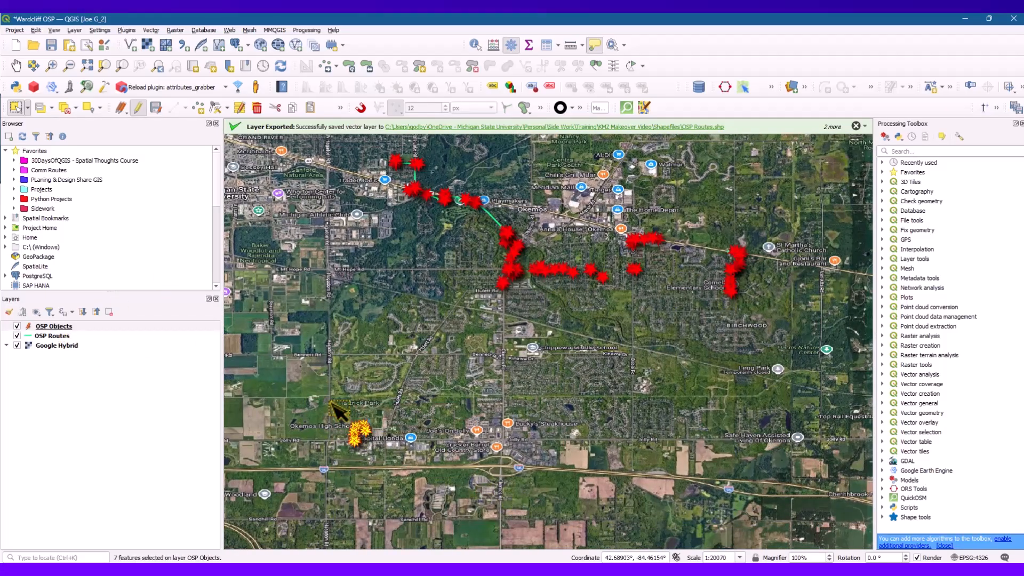
{"action": "key", "text": "Delete"}
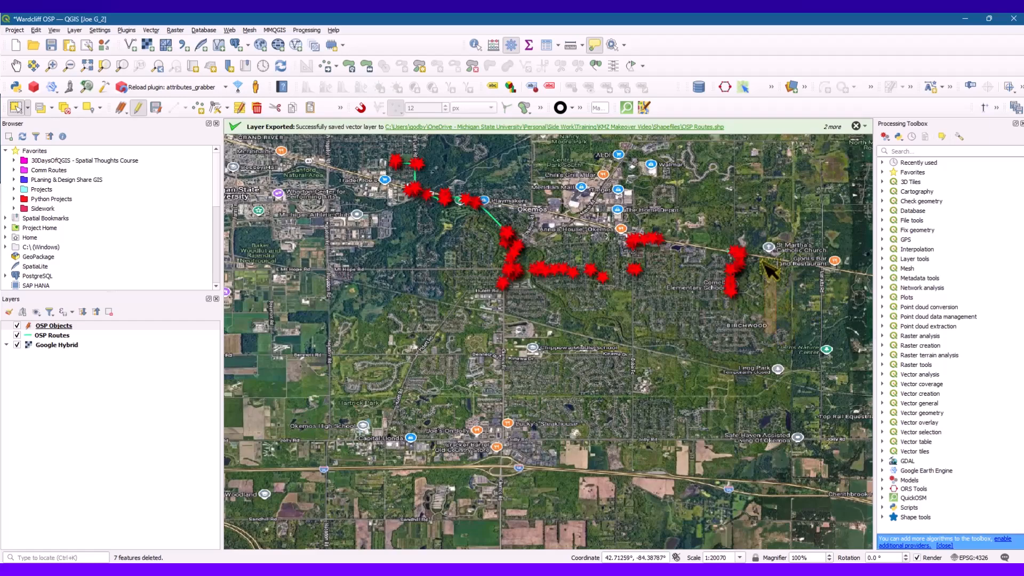
Delete the eastern OSP Objects points around Cornell Elementary and along the roads just west of it
{"action": "left_click_drag", "start_coordinate": [777, 333], "coordinate": [611, 210]}
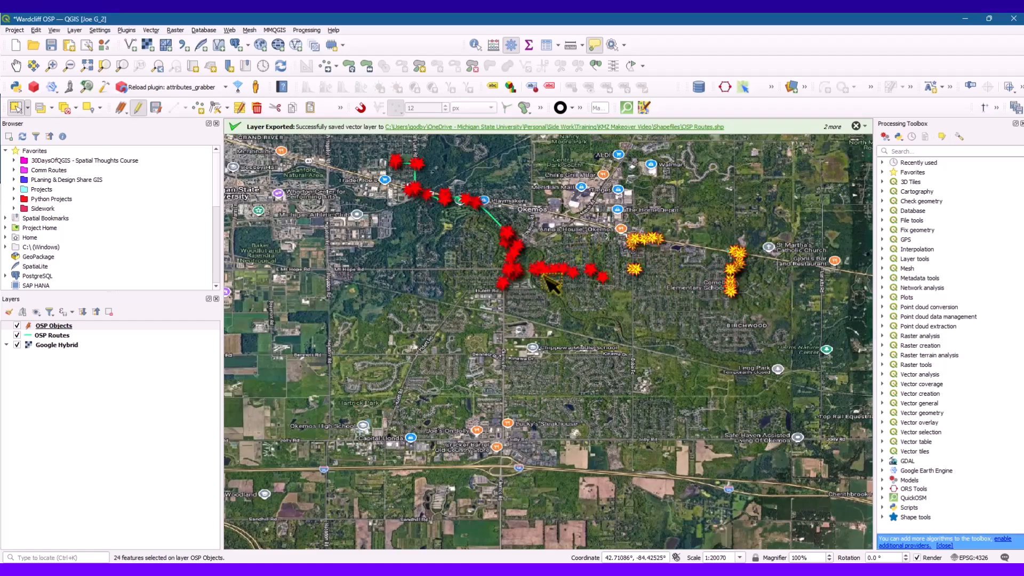
{"action": "scroll", "coordinate": [545, 277], "scroll_direction": "up", "scroll_amount": 2}
{"action": "key", "text": "Delete"}
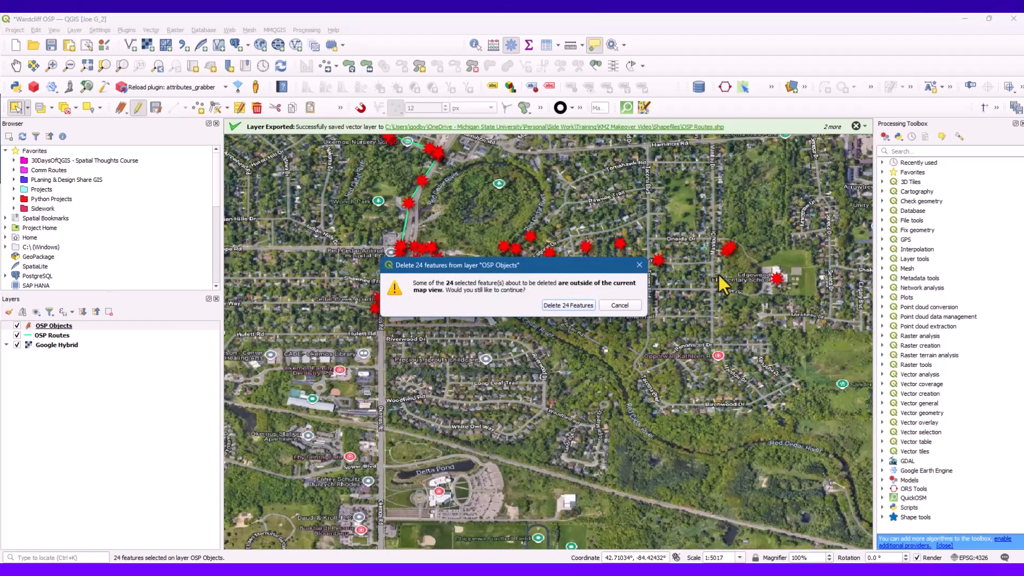
{"action": "left_click", "coordinate": [561, 305]}
Delete the points leading east to Edgewood Elementary and the pair on Okemos Rd south of the Central school
{"action": "left_click_drag", "start_coordinate": [823, 320], "coordinate": [486, 208]}
{"action": "key", "text": "Delete"}
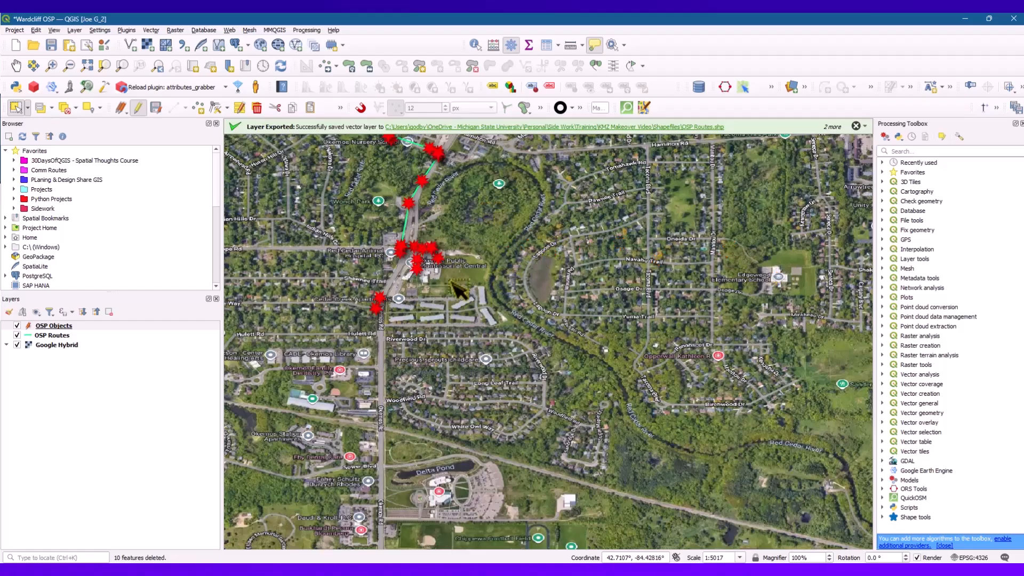
{"action": "scroll", "coordinate": [394, 298], "scroll_direction": "up", "scroll_amount": 2}
{"action": "scroll", "coordinate": [441, 291], "scroll_direction": "down", "scroll_amount": 1}
{"action": "left_click_drag", "start_coordinate": [504, 355], "coordinate": [331, 284]}
{"action": "key", "text": "Delete"}
Delete the two points on the Central Elementary and administration building and the one just south of the Mt Hope Rd intersection
{"action": "scroll", "coordinate": [450, 261], "scroll_direction": "up", "scroll_amount": 2}
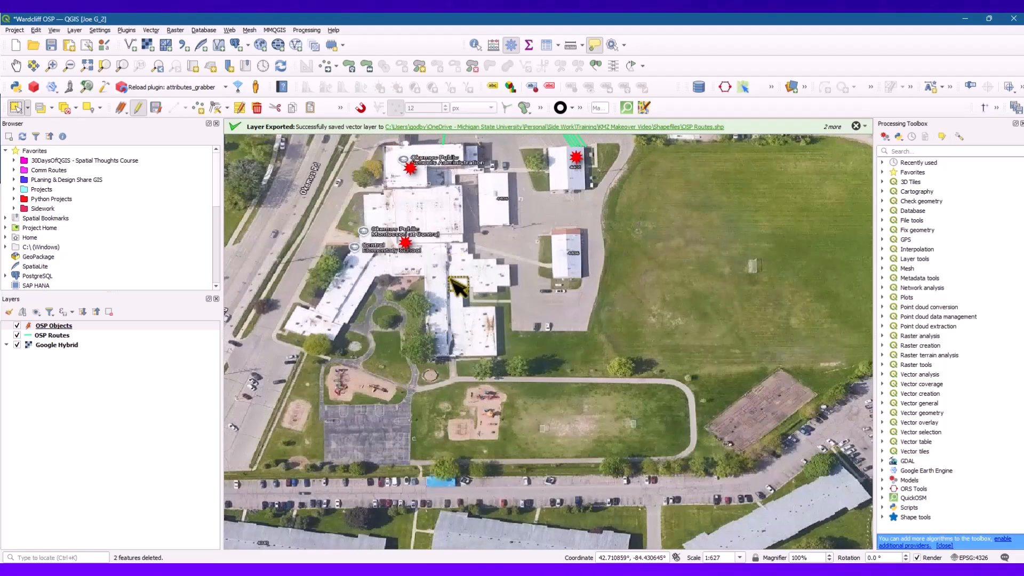
{"action": "left_click_drag", "start_coordinate": [429, 388], "coordinate": [387, 271]}
{"action": "key", "text": "Delete"}
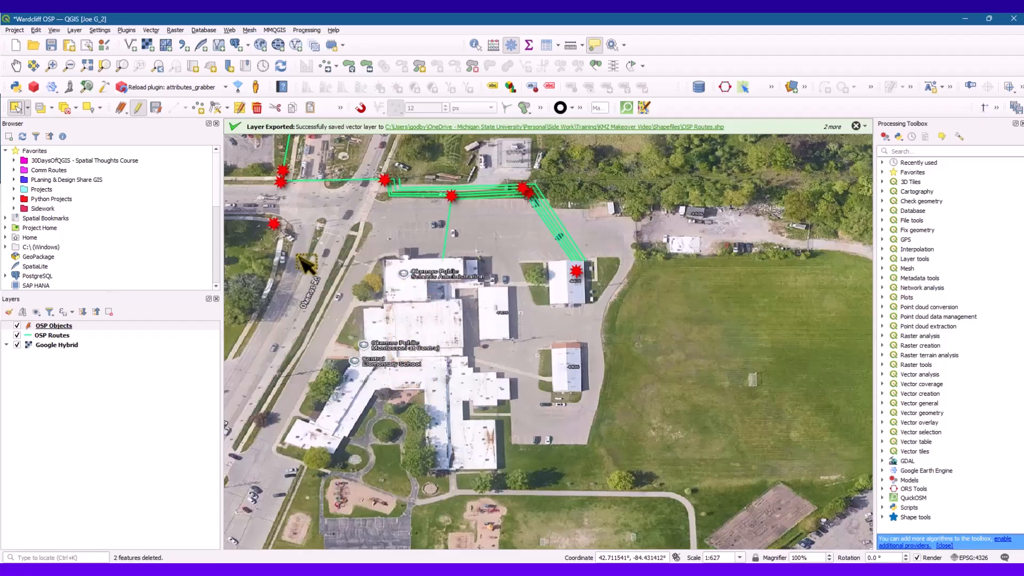
{"action": "left_click_drag", "start_coordinate": [296, 253], "coordinate": [260, 211]}
{"action": "key", "text": "Delete"}
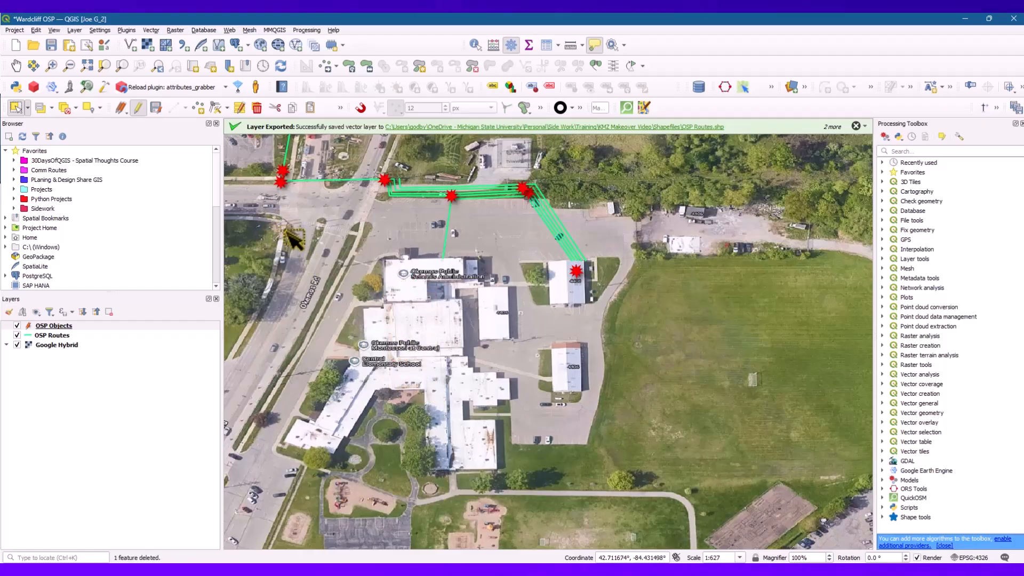
Examine the remaining OSP Objects points along the route from the Central school to the Wardcliff building
{"action": "scroll", "coordinate": [283, 230], "scroll_direction": "down", "scroll_amount": 1}
{"action": "left_click_drag", "start_coordinate": [285, 245], "coordinate": [413, 406]}
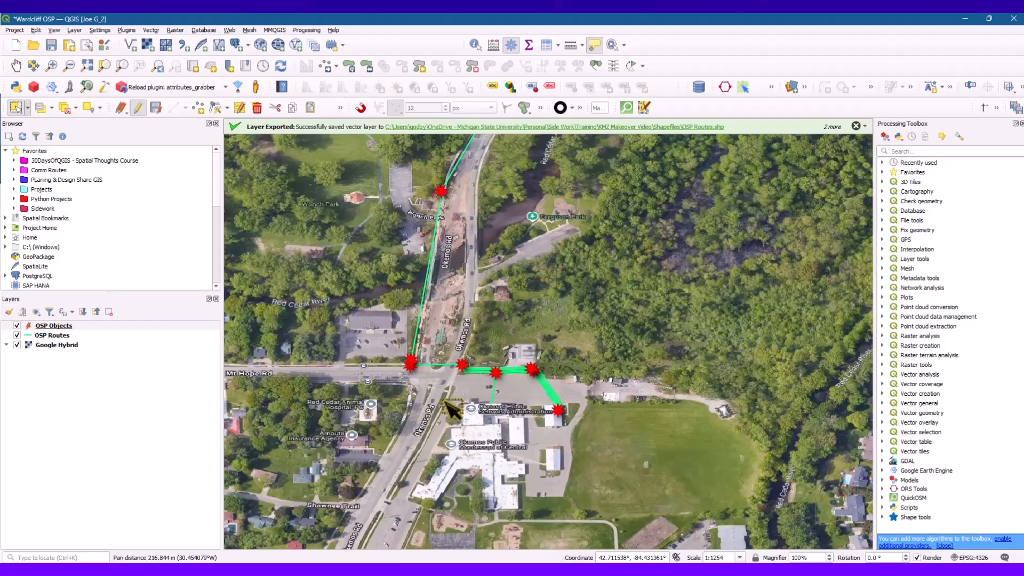
{"action": "scroll", "coordinate": [481, 391], "scroll_direction": "up", "scroll_amount": 2}
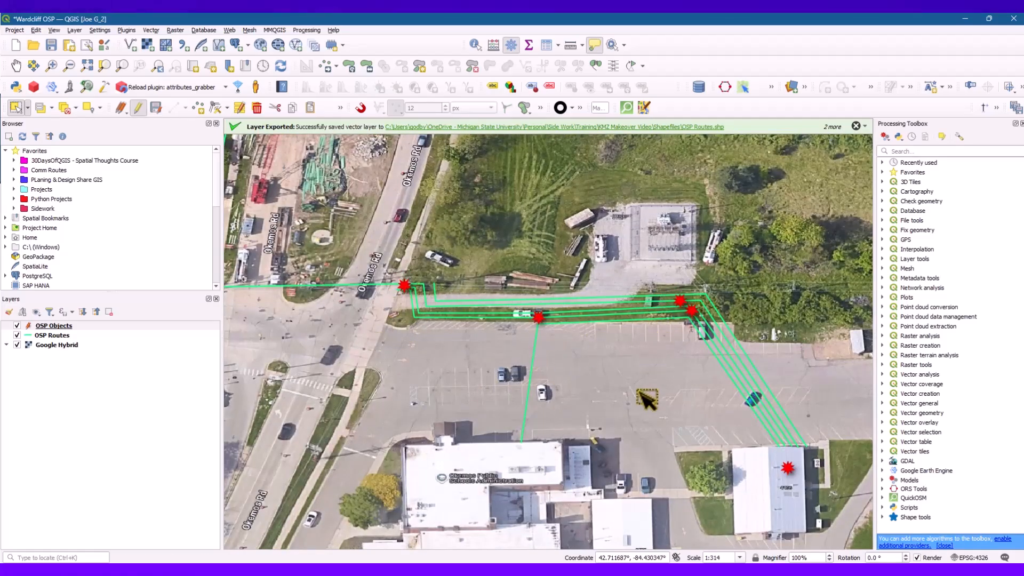
{"action": "scroll", "coordinate": [549, 404], "scroll_direction": "down", "scroll_amount": 1}
{"action": "scroll", "coordinate": [514, 431], "scroll_direction": "down", "scroll_amount": 1}
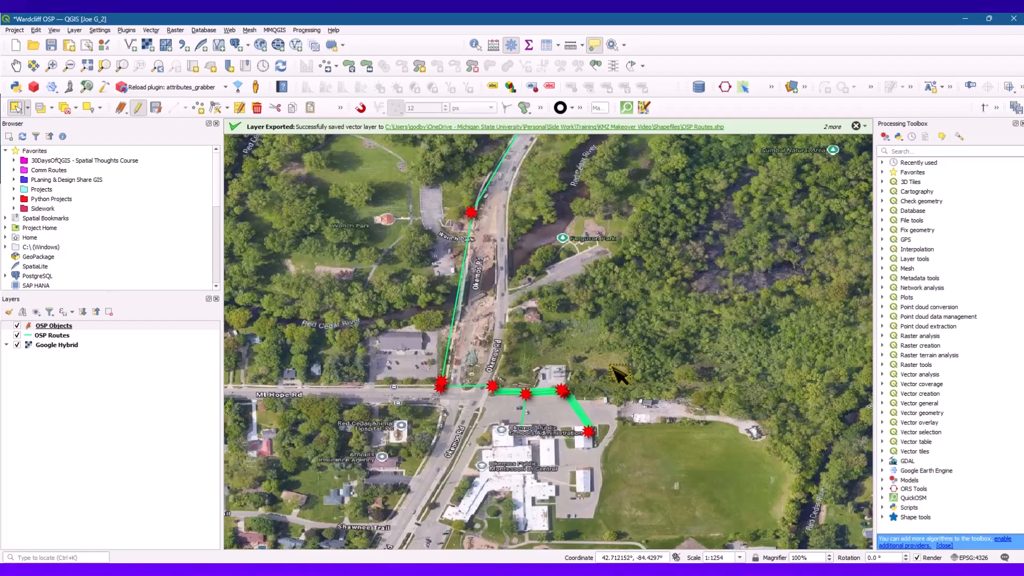
{"action": "scroll", "coordinate": [474, 285], "scroll_direction": "down", "scroll_amount": 1}
{"action": "scroll", "coordinate": [480, 292], "scroll_direction": "down", "scroll_amount": 1}
{"action": "left_click_drag", "start_coordinate": [490, 189], "coordinate": [630, 335]}
{"action": "left_click_drag", "start_coordinate": [439, 269], "coordinate": [549, 463]}
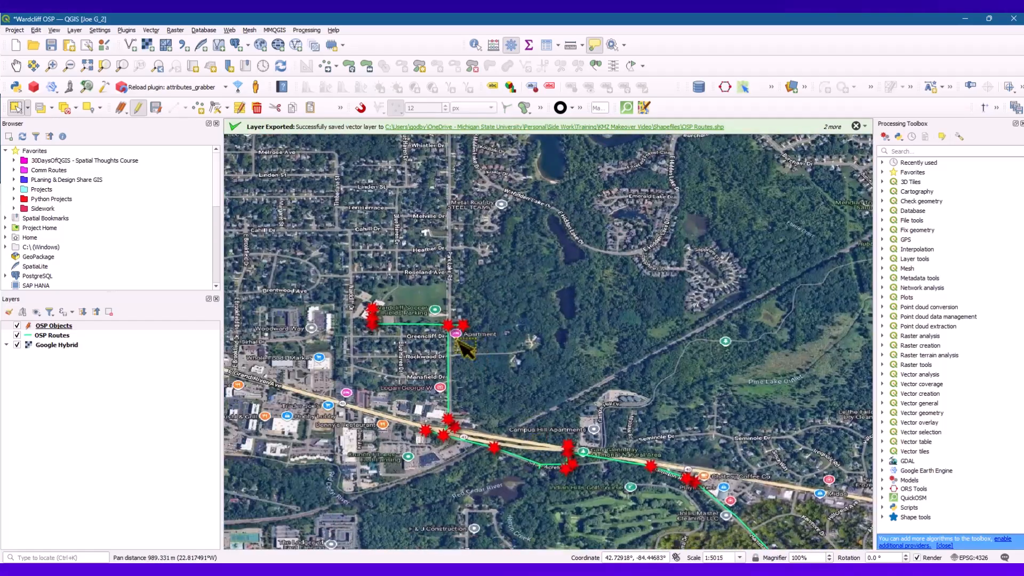
{"action": "scroll", "coordinate": [358, 321], "scroll_direction": "up", "scroll_amount": 3}
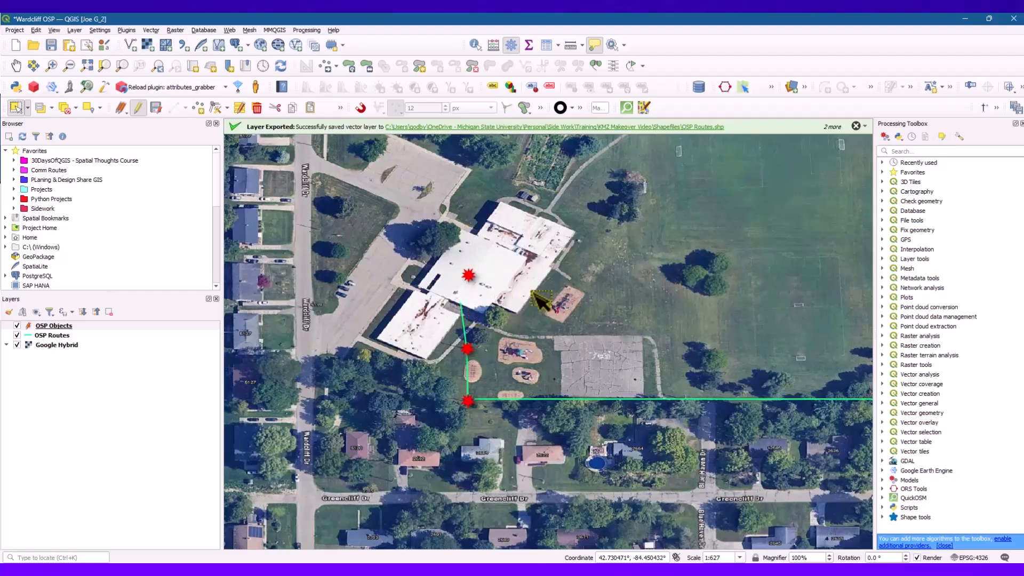
{"action": "scroll", "coordinate": [543, 321], "scroll_direction": "down", "scroll_amount": 2}
{"action": "left_click_drag", "start_coordinate": [575, 351], "coordinate": [367, 280]}
{"action": "scroll", "coordinate": [367, 280], "scroll_direction": "down", "scroll_amount": 1}
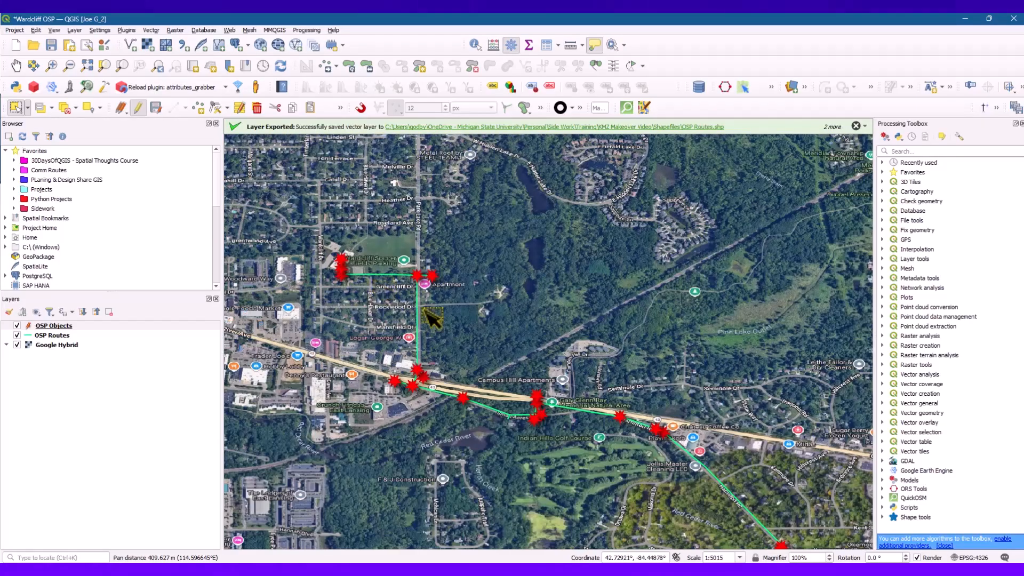
{"action": "left_click_drag", "start_coordinate": [509, 364], "coordinate": [509, 307]}
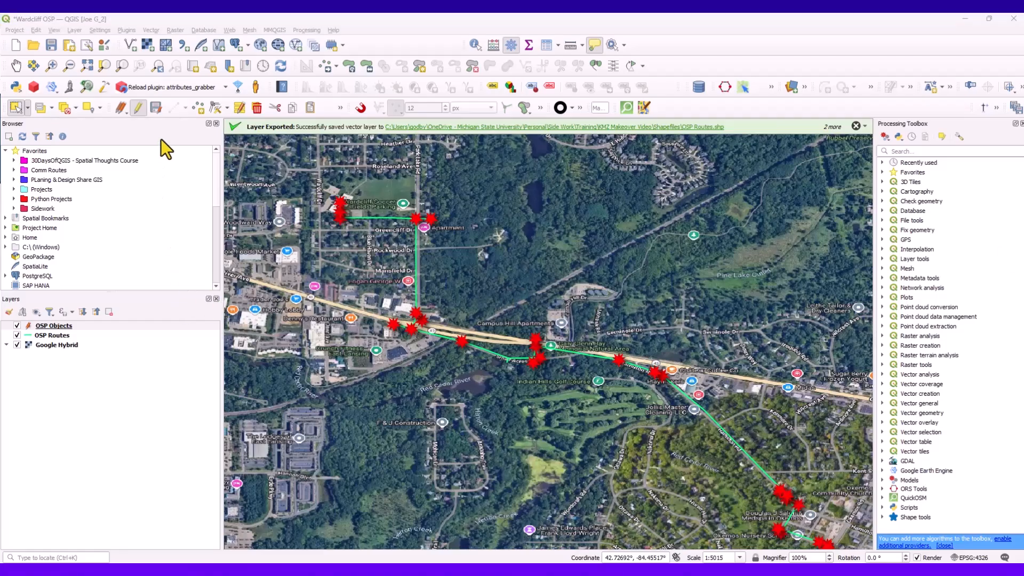
Save the OSP Objects edits and end editing of the layer
{"action": "left_click", "coordinate": [155, 113]}
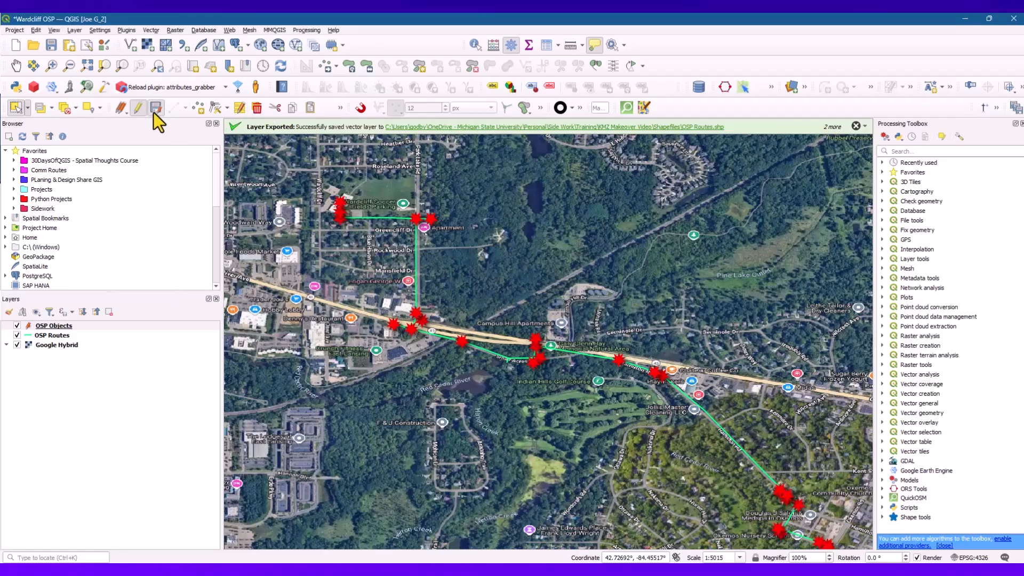
{"action": "left_click", "coordinate": [137, 110]}
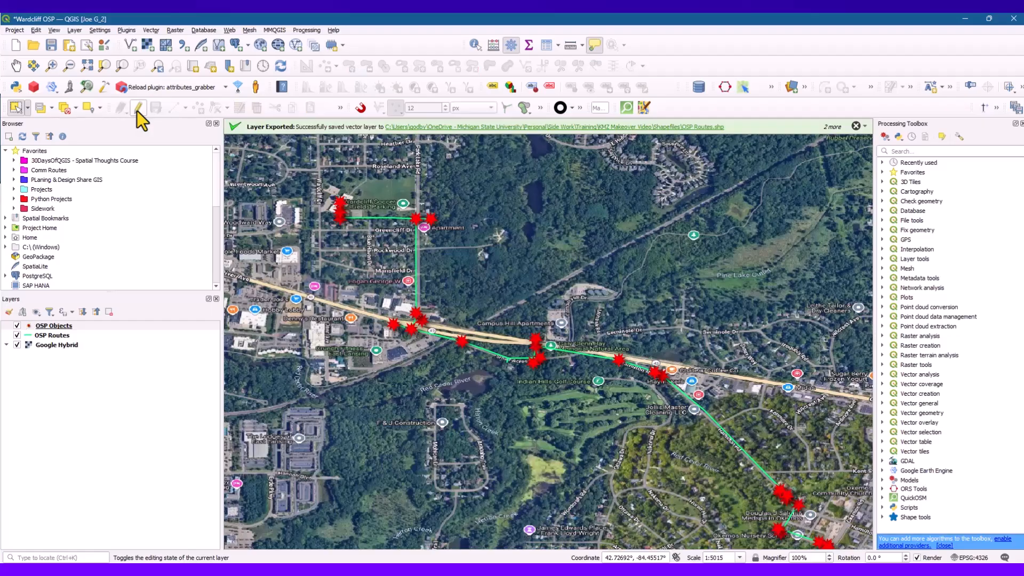
{"action": "scroll", "coordinate": [448, 347], "scroll_direction": "down", "scroll_amount": 2}
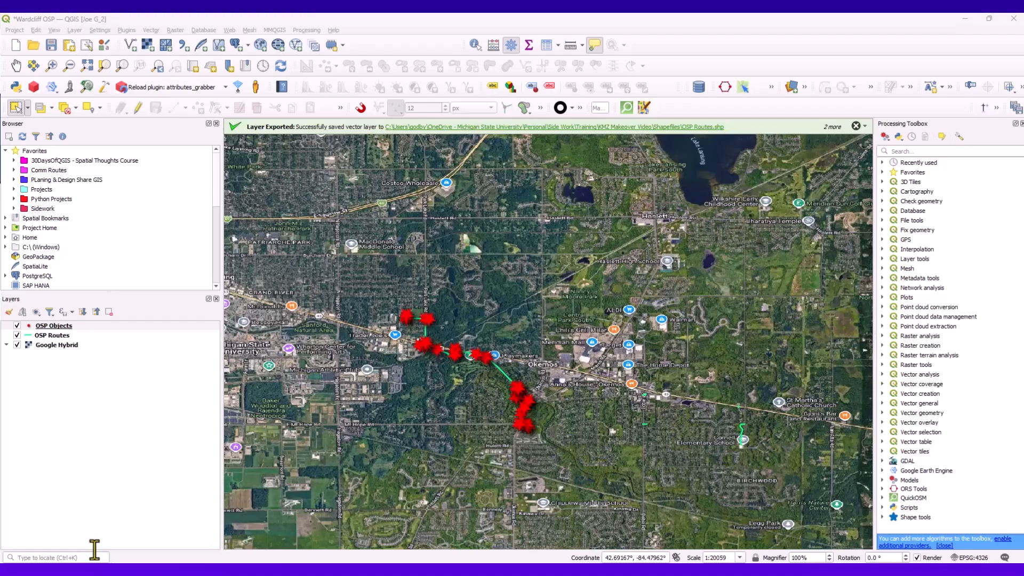
Open the attribute table of the OSP Objects layer
{"action": "left_click", "coordinate": [69, 325]}
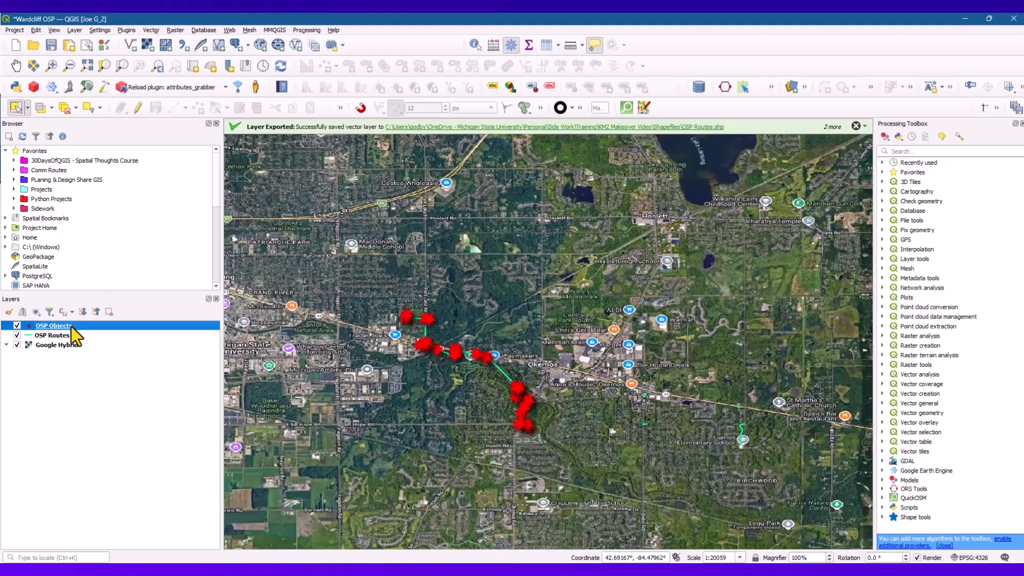
{"action": "right_click", "coordinate": [72, 325]}
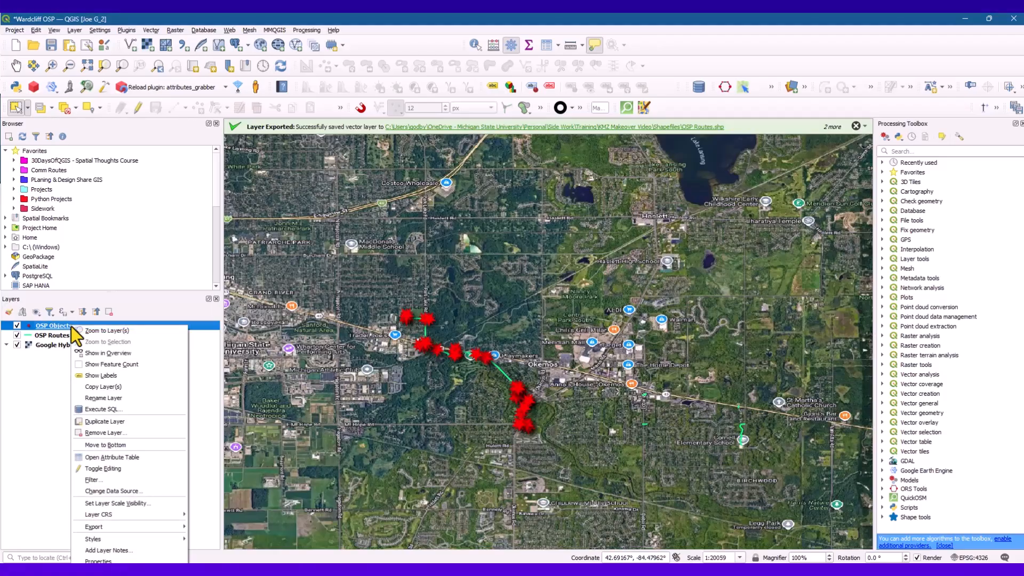
{"action": "left_click", "coordinate": [131, 457]}
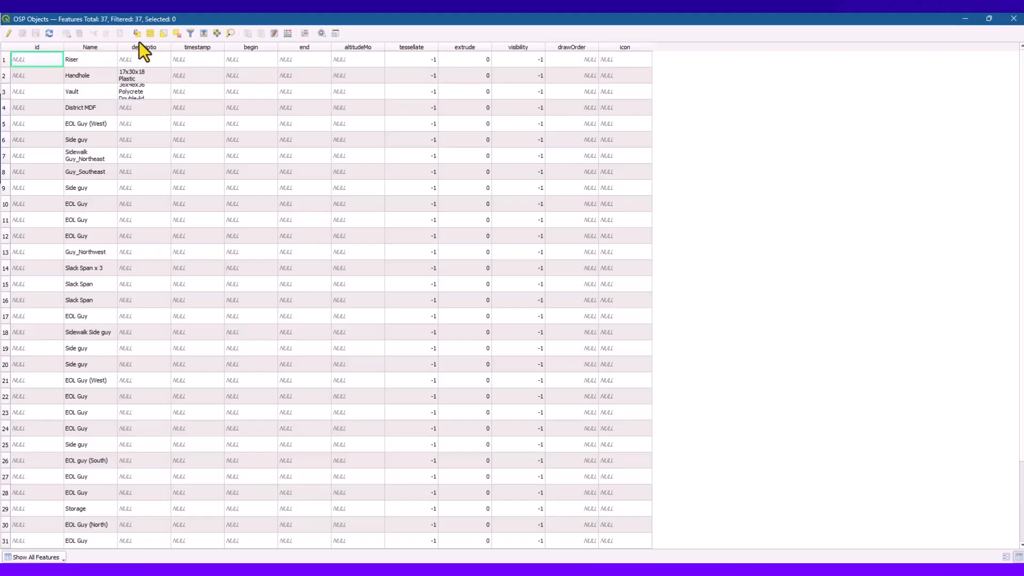
Enable editing and delete the id field and all fields from timestamp through icon from OSP Objects
{"action": "left_click", "coordinate": [8, 34]}
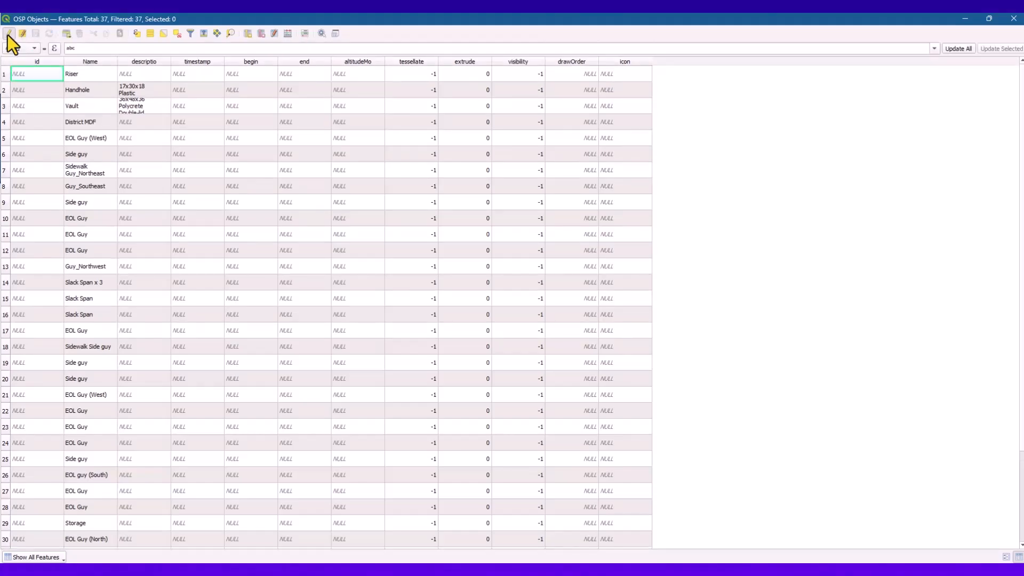
{"action": "left_click", "coordinate": [263, 33]}
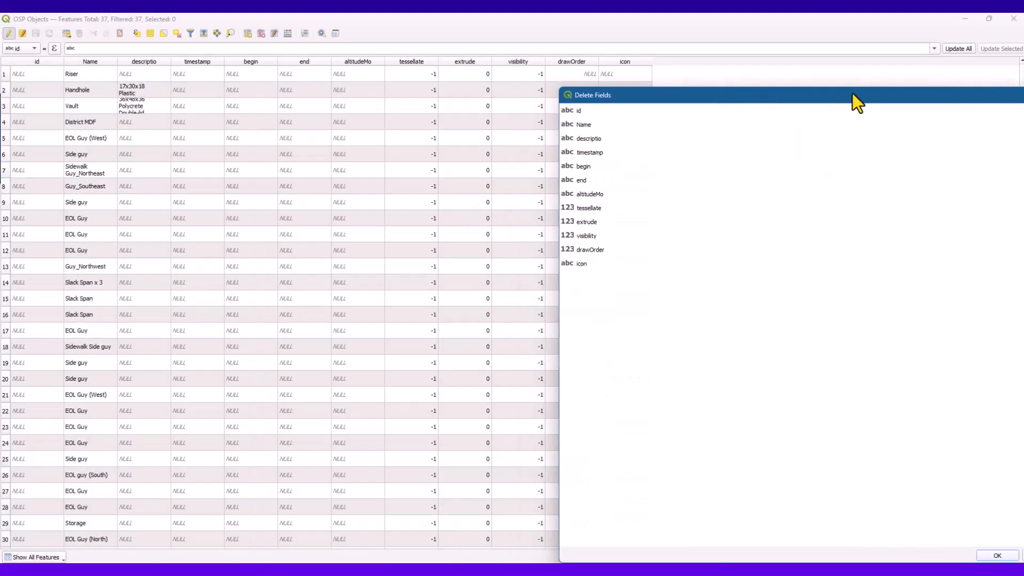
{"action": "left_click_drag", "start_coordinate": [852, 94], "coordinate": [750, 106]}
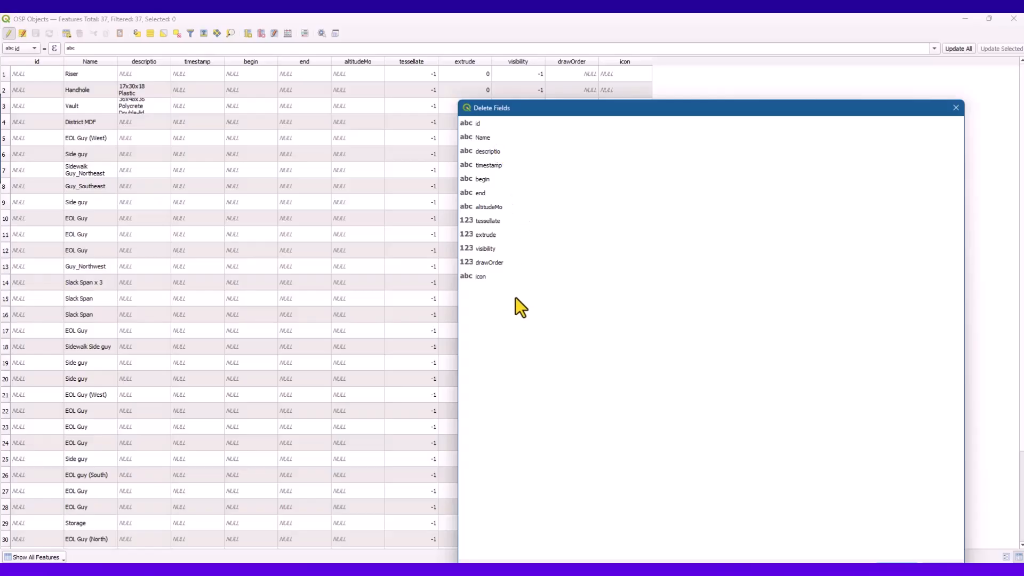
{"action": "left_click_drag", "start_coordinate": [529, 305], "coordinate": [486, 167]}
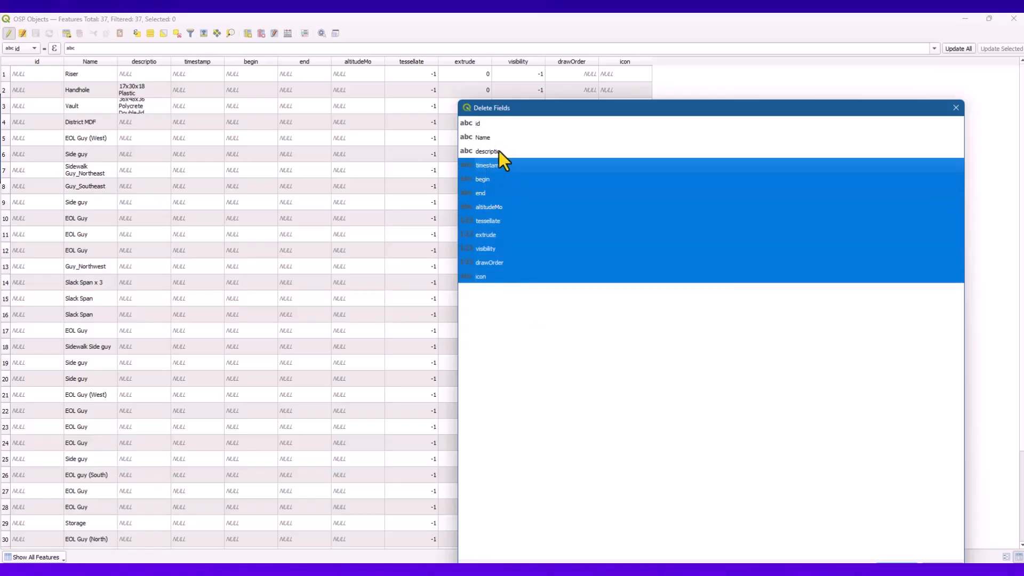
{"action": "left_click", "coordinate": [485, 123], "text": "ctrl"}
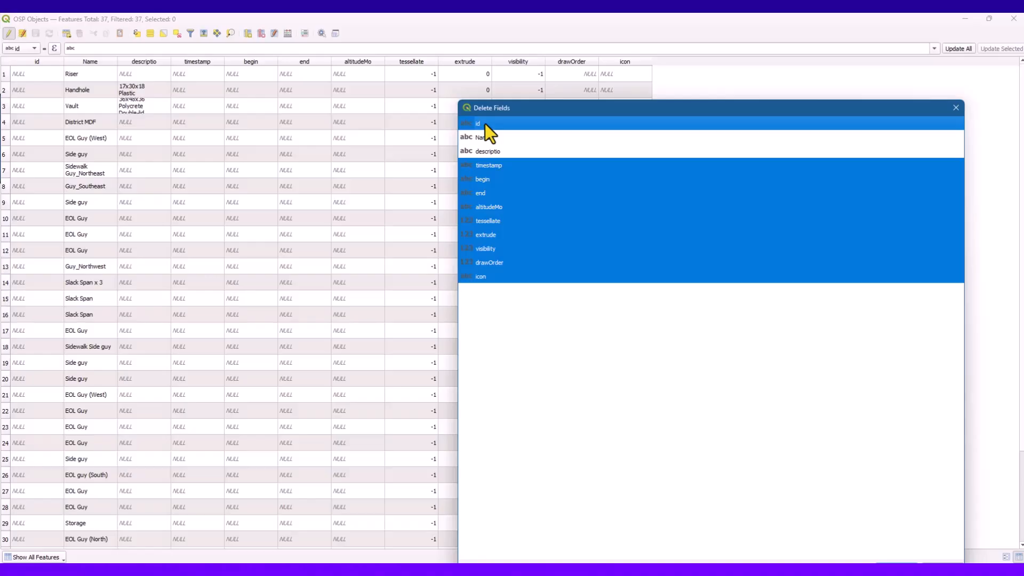
{"action": "key", "text": "Return"}
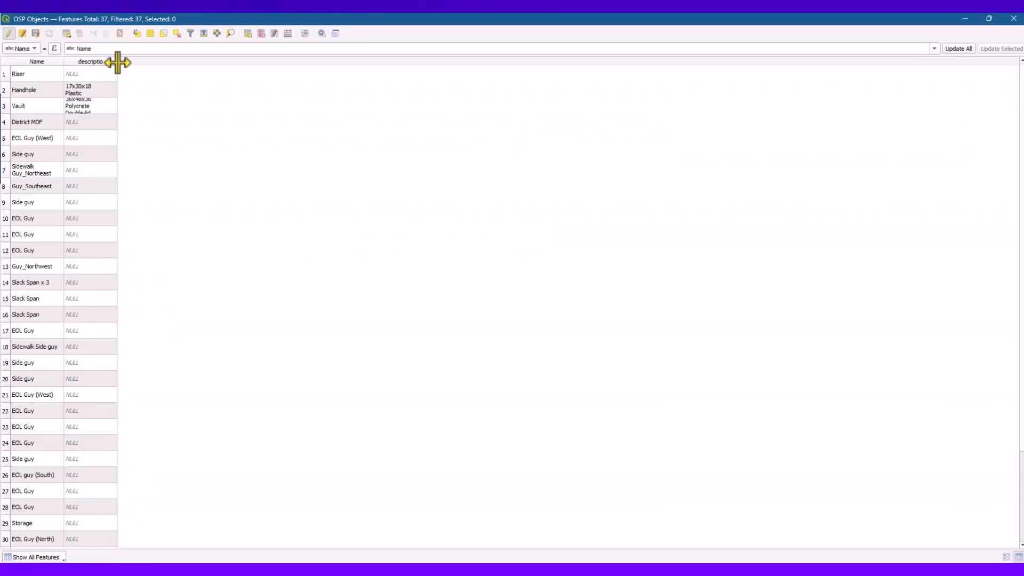
Widen the descriptio column and heighten the Vault row so its full description fits
{"action": "left_click_drag", "start_coordinate": [117, 62], "coordinate": [251, 62]}
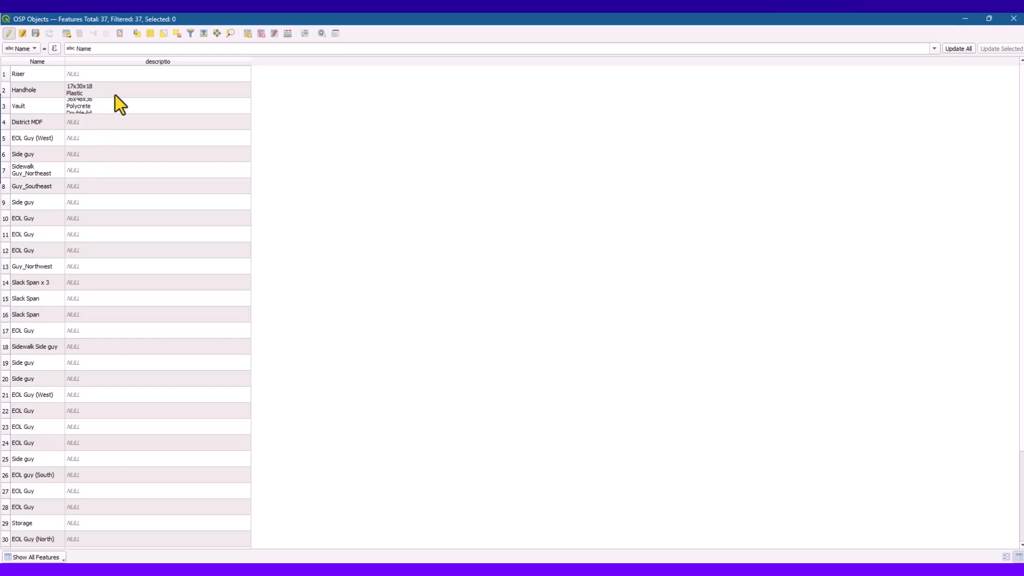
{"action": "scroll", "coordinate": [160, 160], "scroll_direction": "down", "scroll_amount": 3}
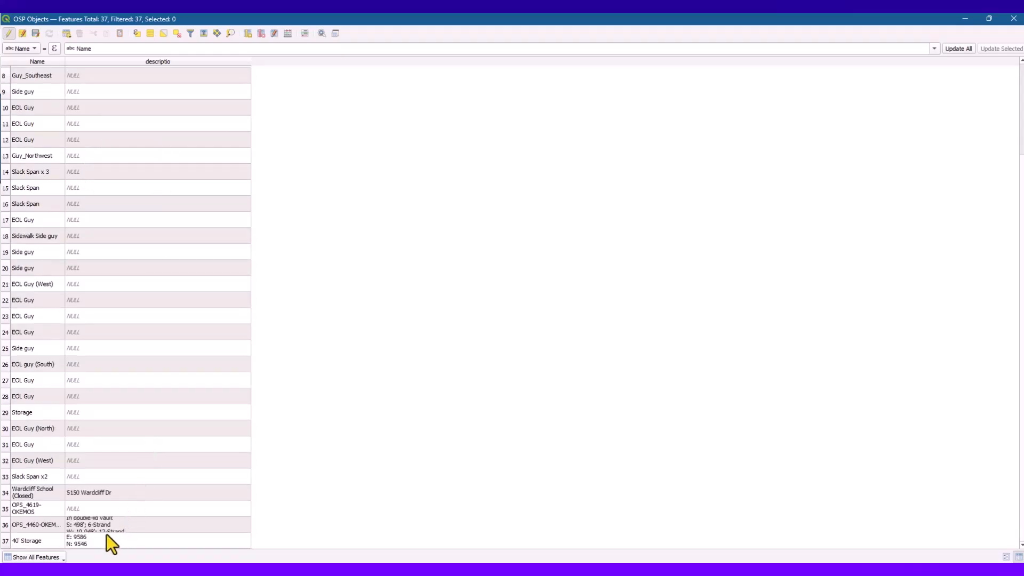
{"action": "scroll", "coordinate": [109, 507], "scroll_direction": "up", "scroll_amount": 3}
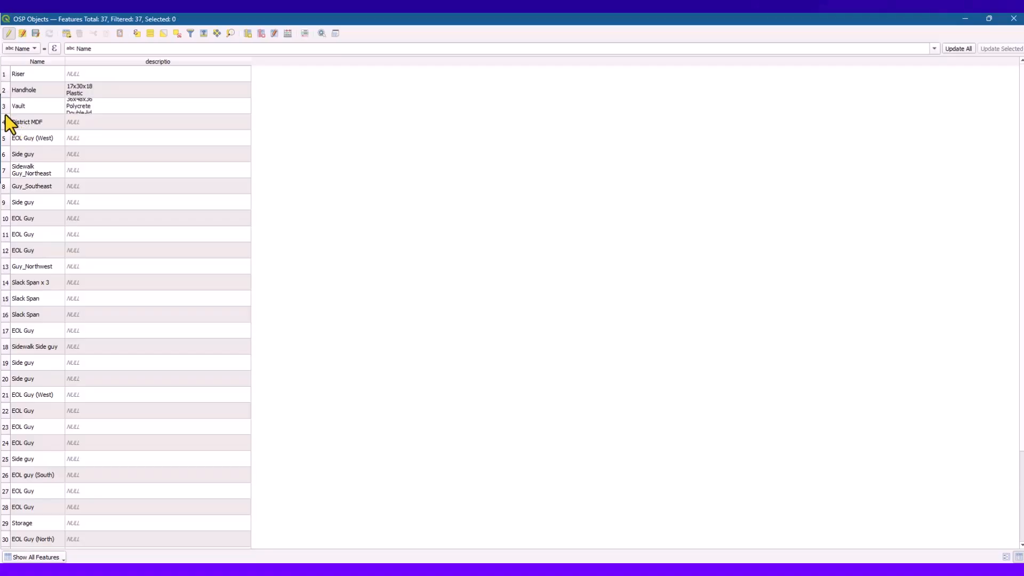
{"action": "left_click_drag", "start_coordinate": [5, 114], "coordinate": [6, 127]}
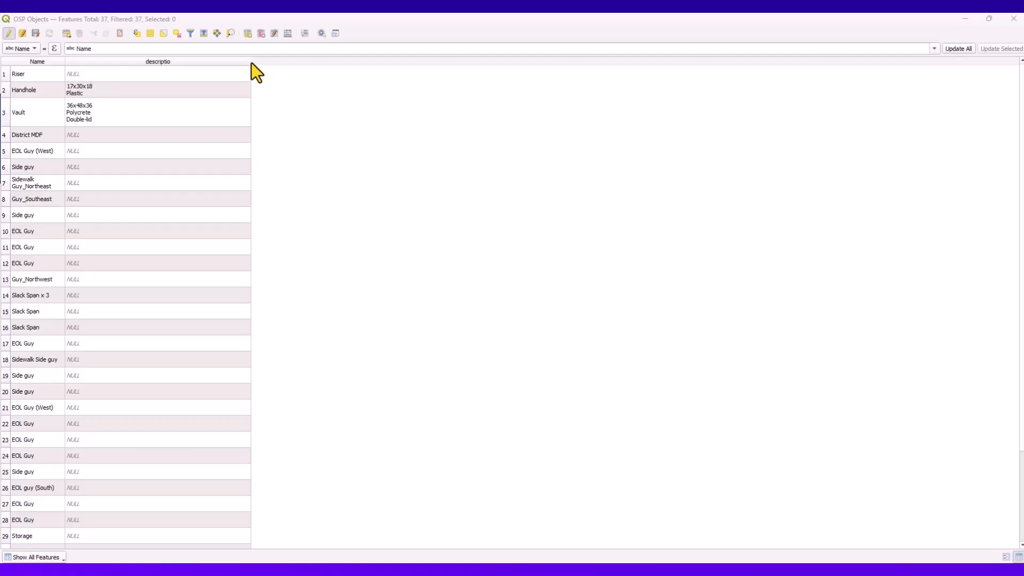
{"action": "left_click_drag", "start_coordinate": [248, 64], "coordinate": [190, 68]}
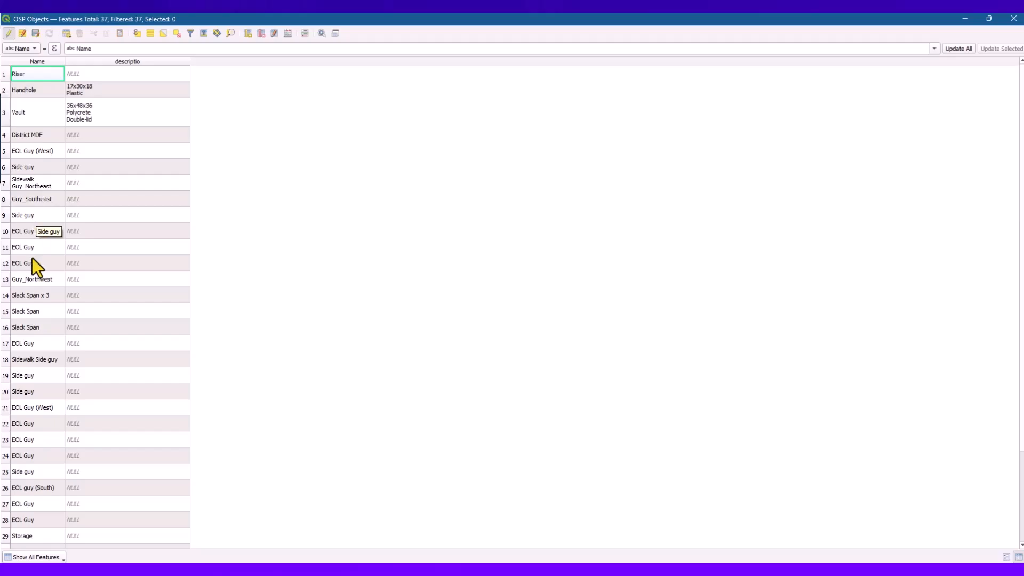
Examine the Name and descriptio values of all OSP Objects records for ways to group them into classes
{"action": "scroll", "coordinate": [25, 337], "scroll_direction": "down", "scroll_amount": 3}
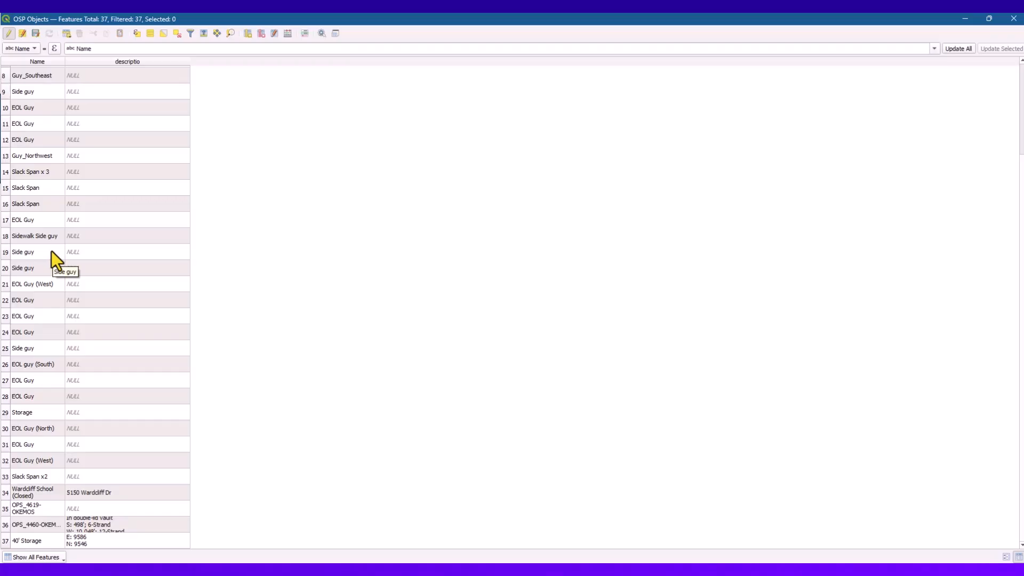
{"action": "scroll", "coordinate": [51, 254], "scroll_direction": "up", "scroll_amount": 1}
{"action": "scroll", "coordinate": [51, 250], "scroll_direction": "up", "scroll_amount": 2}
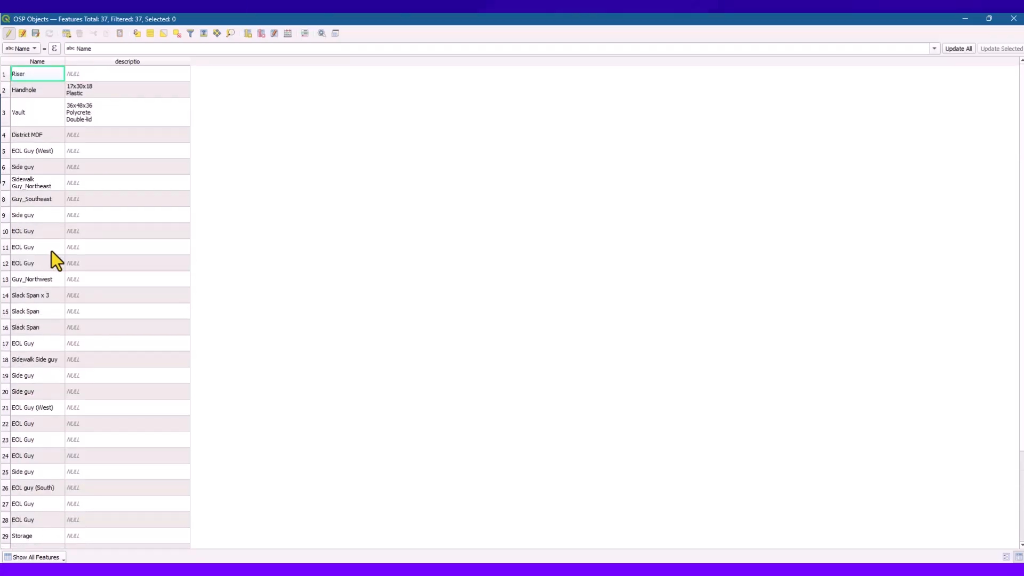
{"action": "scroll", "coordinate": [51, 260], "scroll_direction": "down", "scroll_amount": 1}
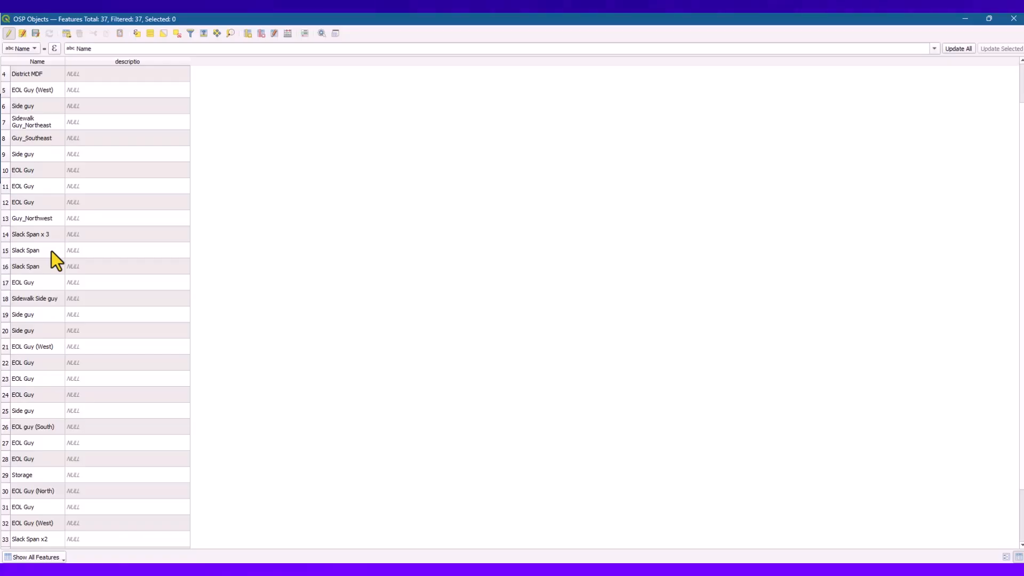
{"action": "scroll", "coordinate": [37, 338], "scroll_direction": "down", "scroll_amount": 2}
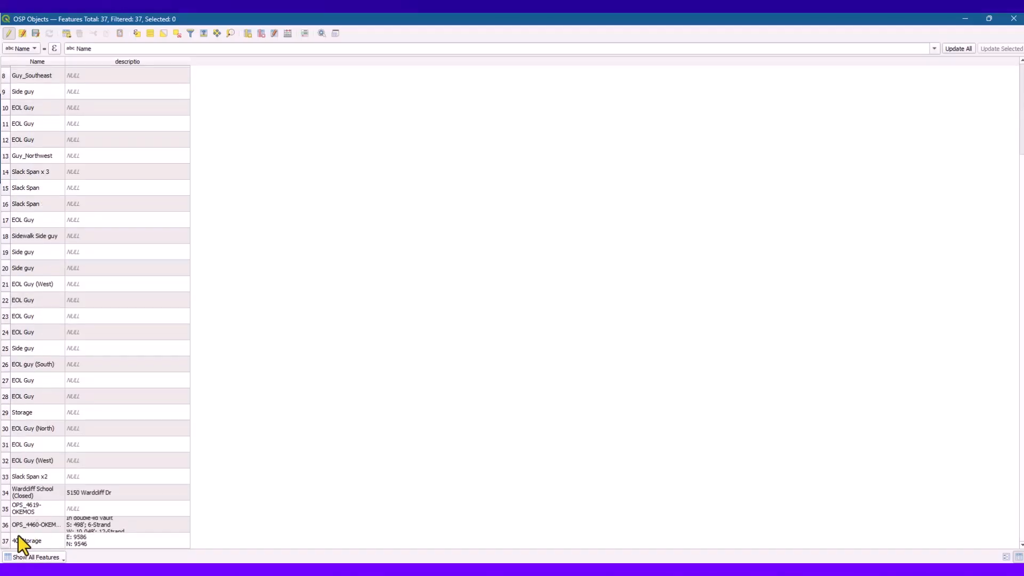
{"action": "scroll", "coordinate": [35, 523], "scroll_direction": "up", "scroll_amount": 3}
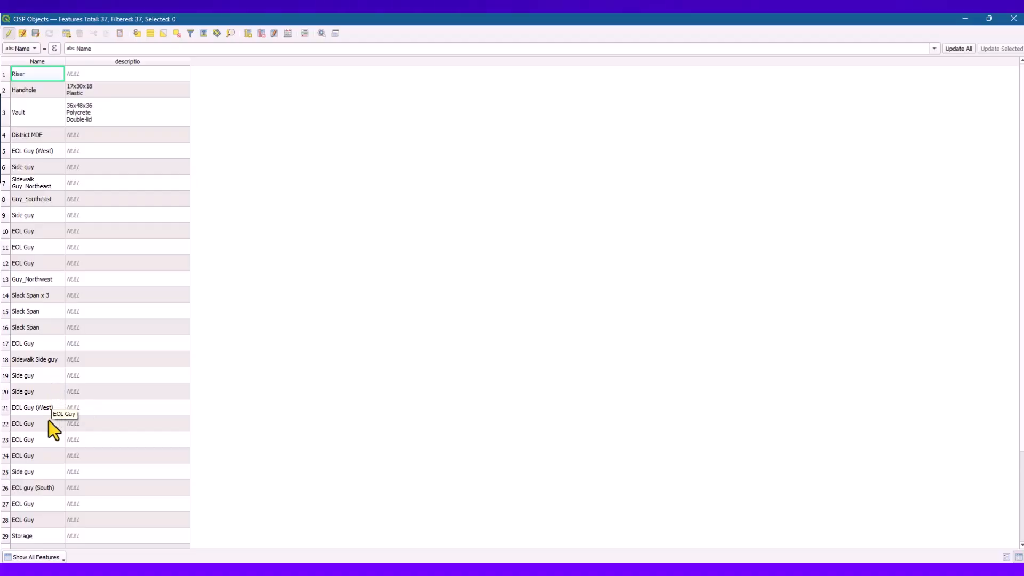
{"action": "scroll", "coordinate": [90, 426], "scroll_direction": "down", "scroll_amount": 3}
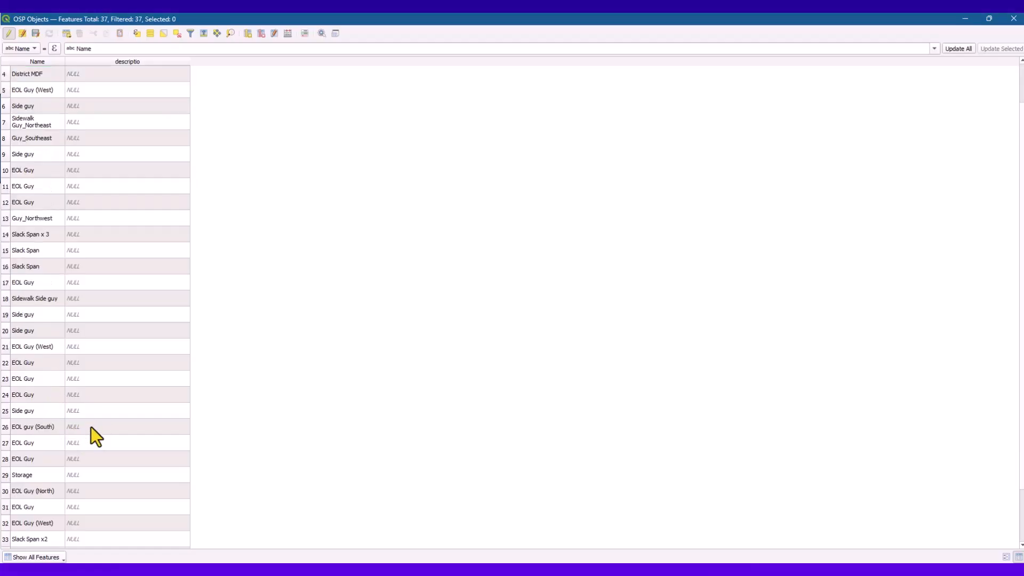
{"action": "scroll", "coordinate": [91, 424], "scroll_direction": "up", "scroll_amount": 3}
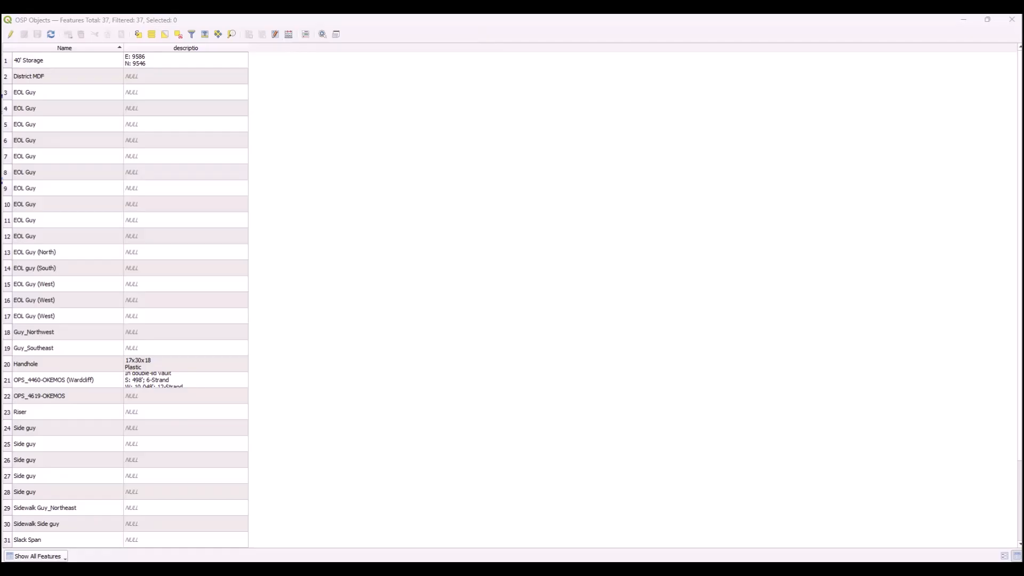
Set up a new Text (string) field named Class in the Field Calculator for OSP Objects
{"action": "left_click_drag", "start_coordinate": [1023, 77], "coordinate": [144, 53]}
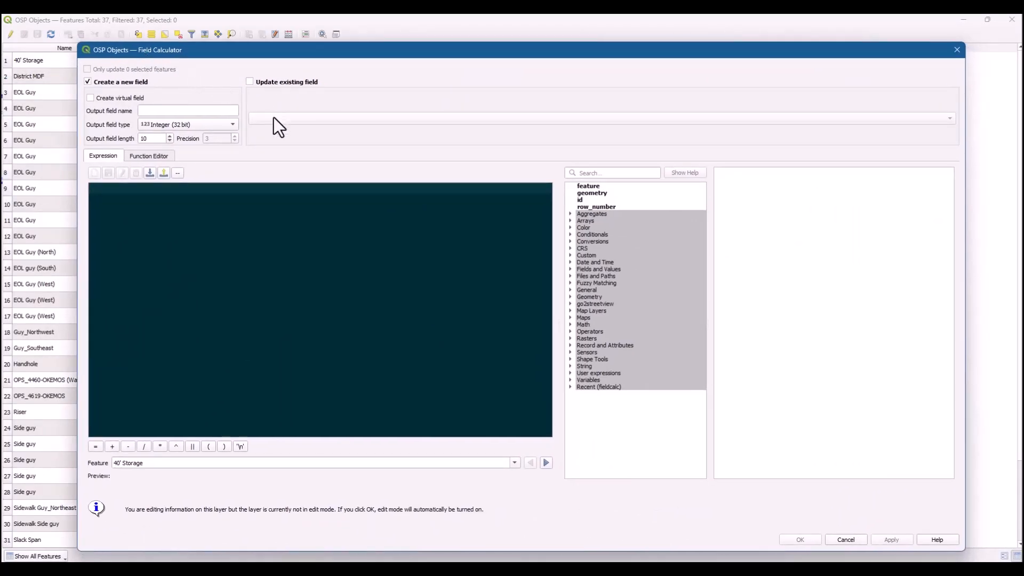
{"action": "left_click", "coordinate": [150, 111]}
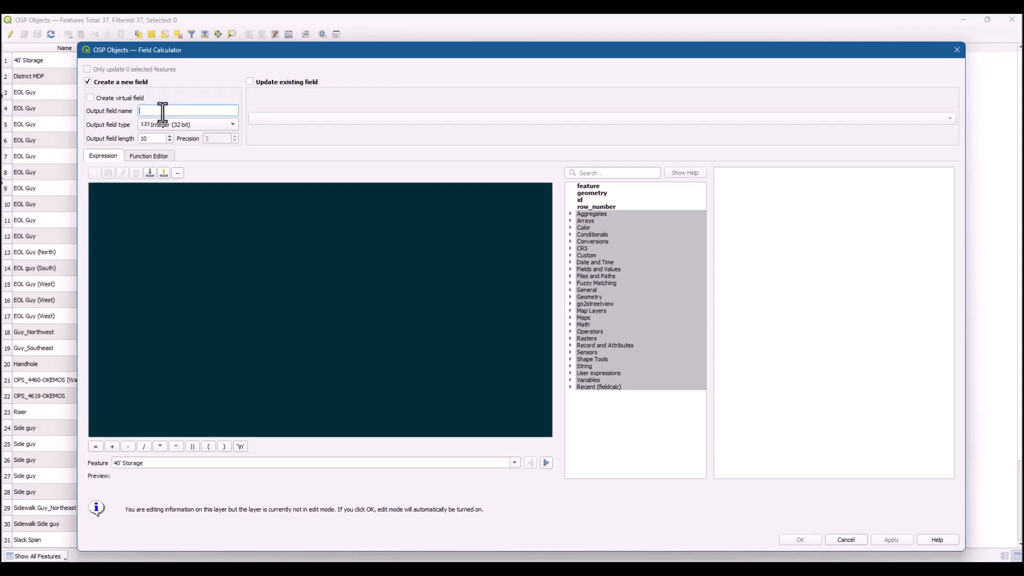
{"action": "type", "text": "Class"}
{"action": "mouse_move", "coordinate": [137, 52]}
{"action": "left_mouse_down"}
{"action": "mouse_move", "coordinate": [277, 50]}
{"action": "mouse_move", "coordinate": [146, 50]}
{"action": "left_mouse_up"}
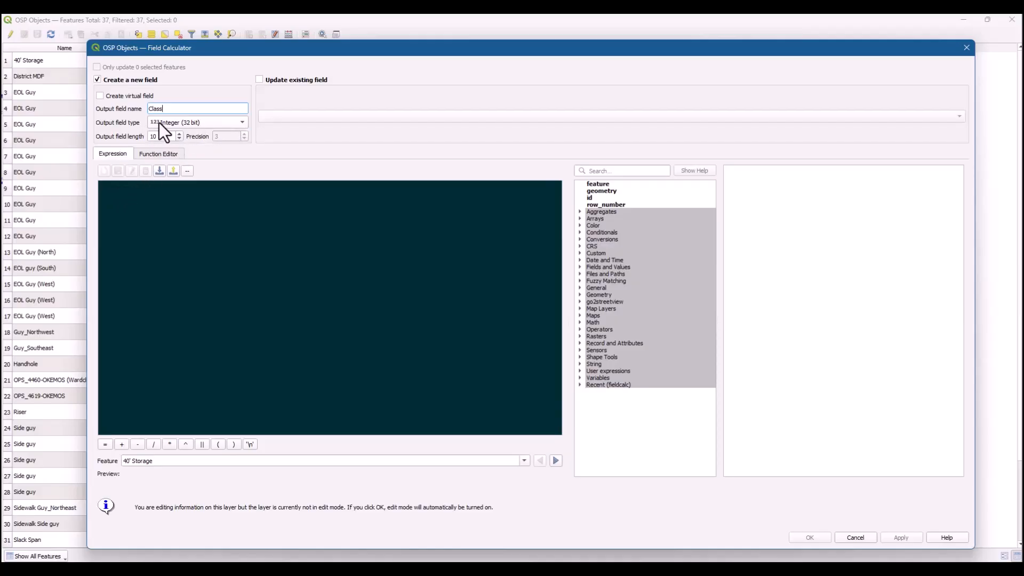
{"action": "left_click", "coordinate": [242, 122]}
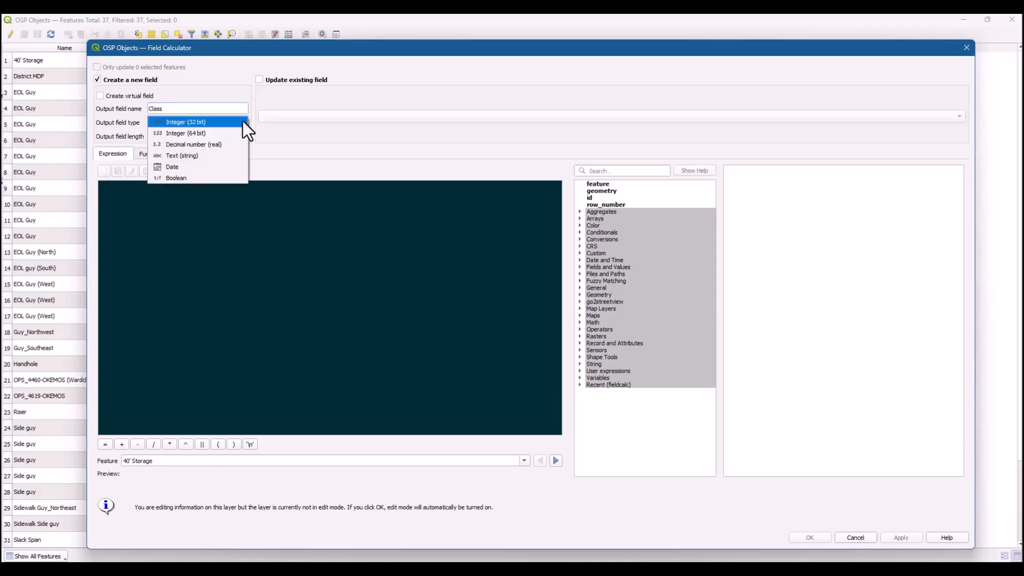
{"action": "left_click", "coordinate": [213, 157]}
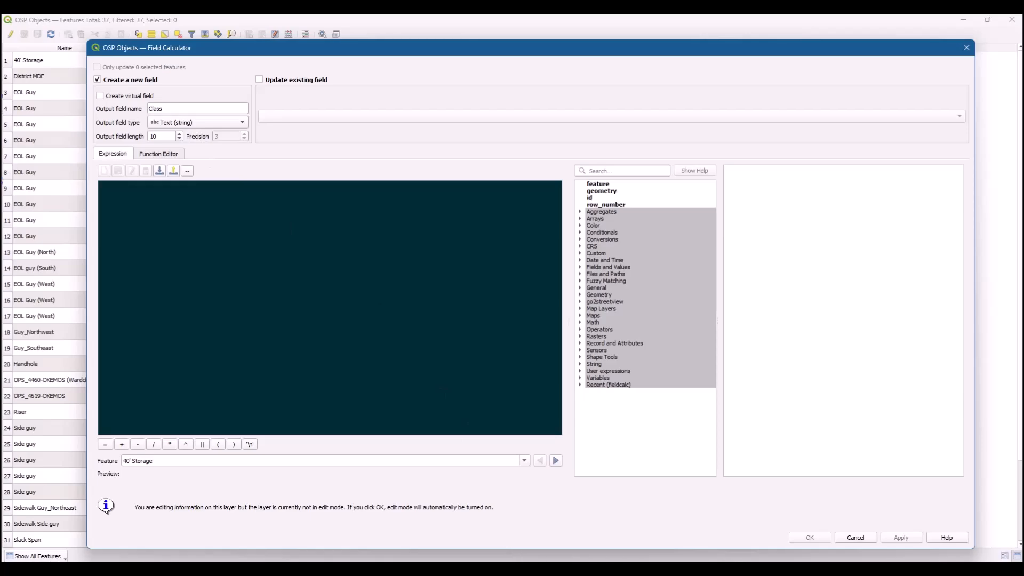
Switch to Notepad, copy the entire classification expression from OSP Objects SQL.txt, and return to the Field Calculator
{"action": "mouse_move", "coordinate": [658, 569]}
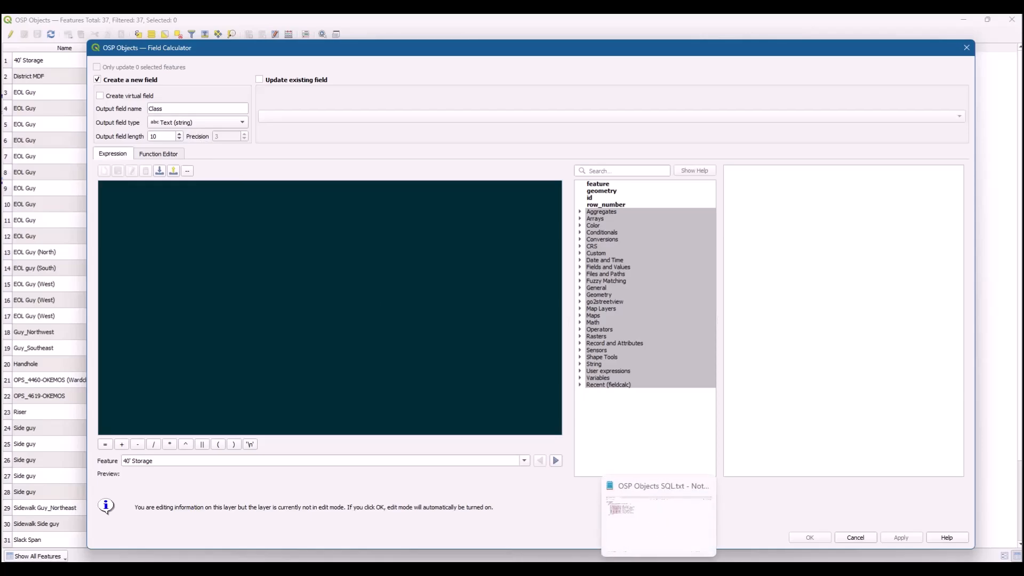
{"action": "left_click", "coordinate": [657, 551]}
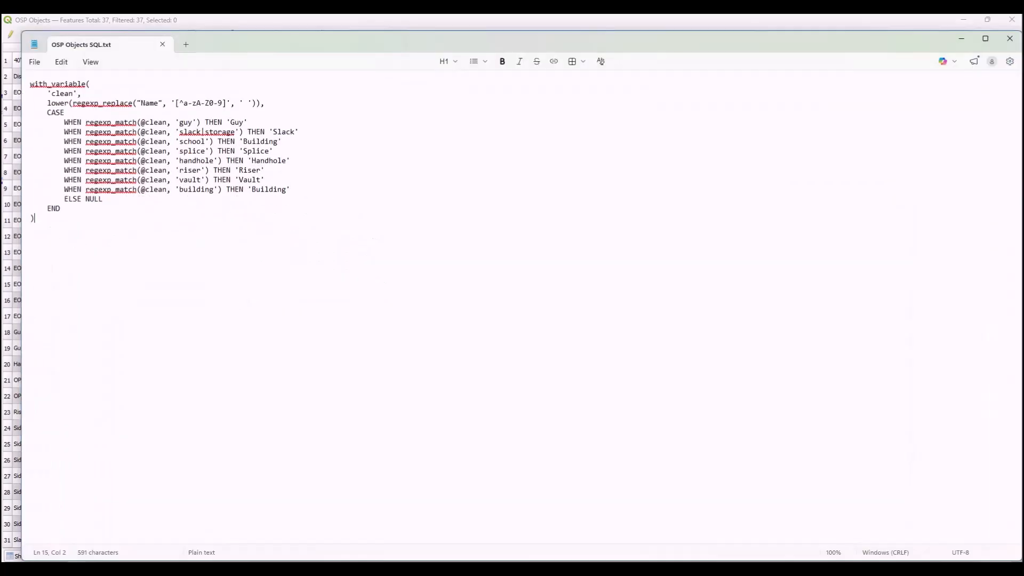
{"action": "double_click", "coordinate": [264, 47]}
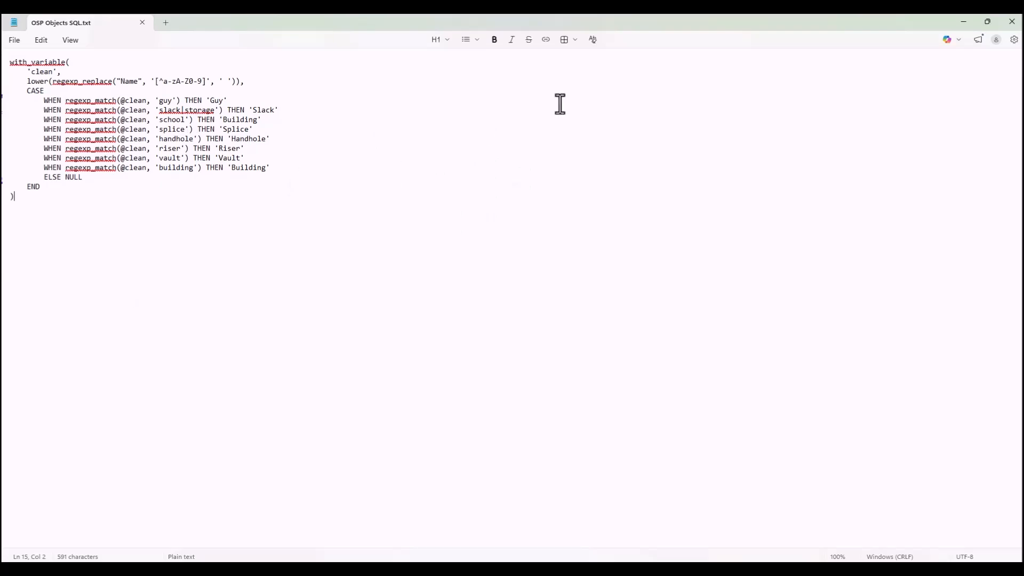
{"action": "left_click", "coordinate": [154, 128]}
{"action": "key", "text": "ctrl+a"}
{"action": "key", "text": "ctrl+c"}
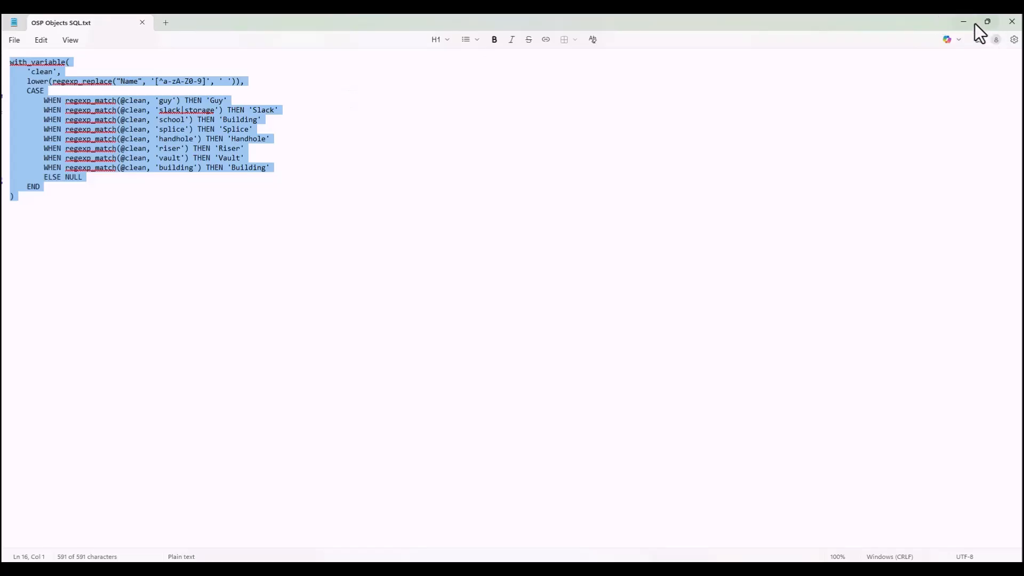
{"action": "left_click", "coordinate": [960, 21]}
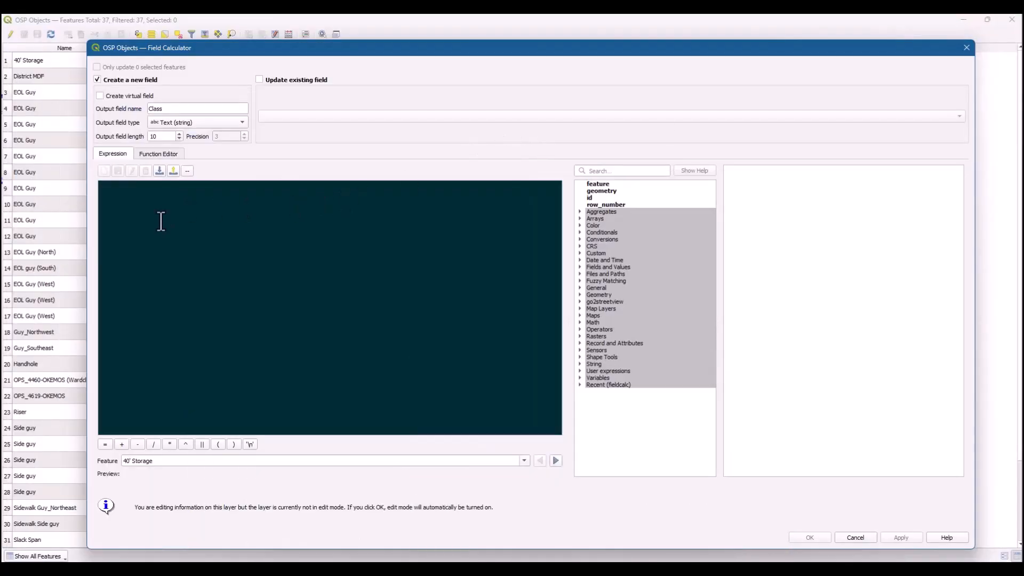
Paste the copied CASE expression as the field's formula and create the Class field from it
{"action": "left_click", "coordinate": [124, 198]}
{"action": "key", "text": "ctrl+v"}
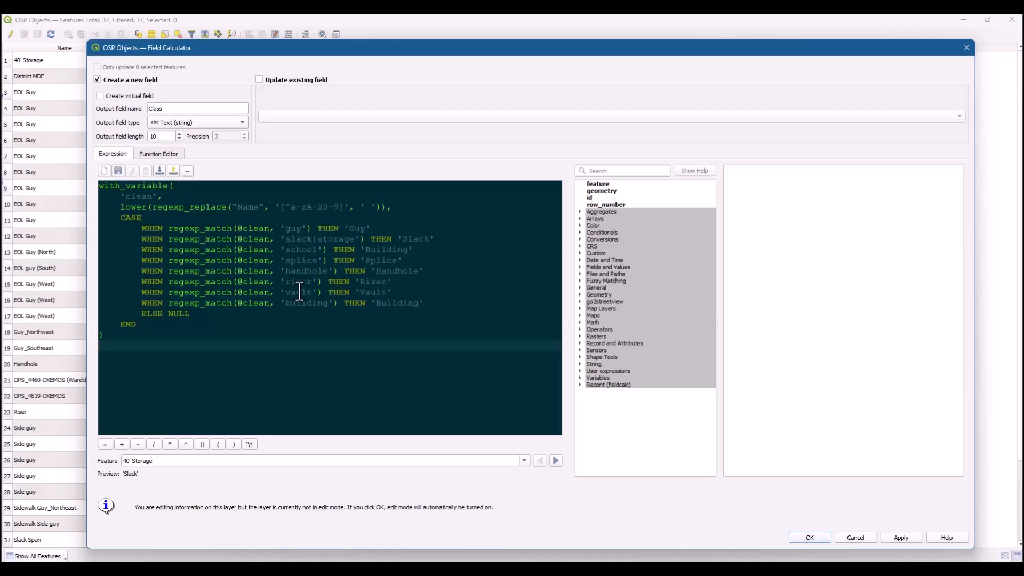
{"action": "left_click", "coordinate": [809, 537]}
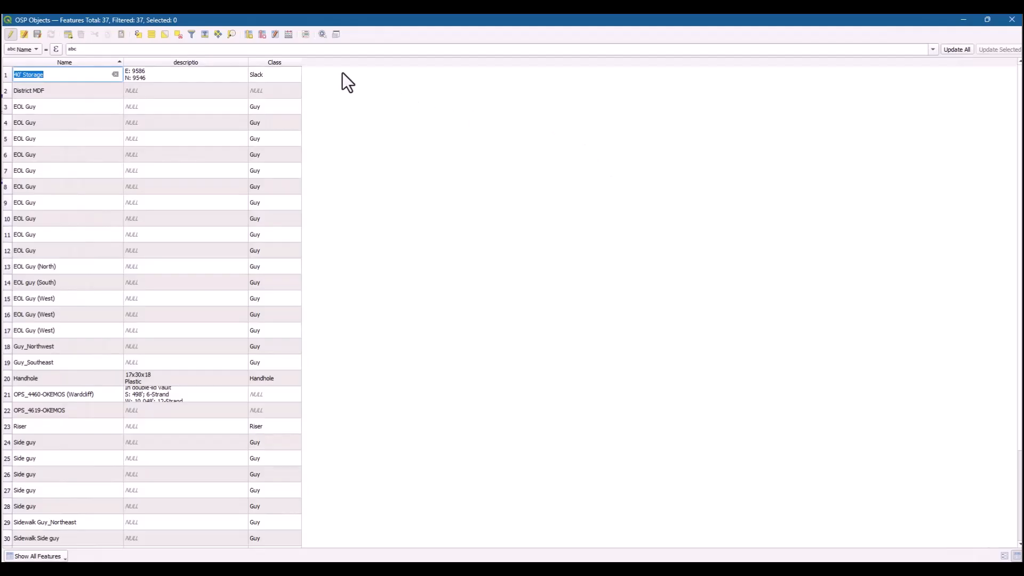
Sort the records by Class, review the class of each record, and shrink the table window to uncover the map
{"action": "left_click", "coordinate": [271, 63]}
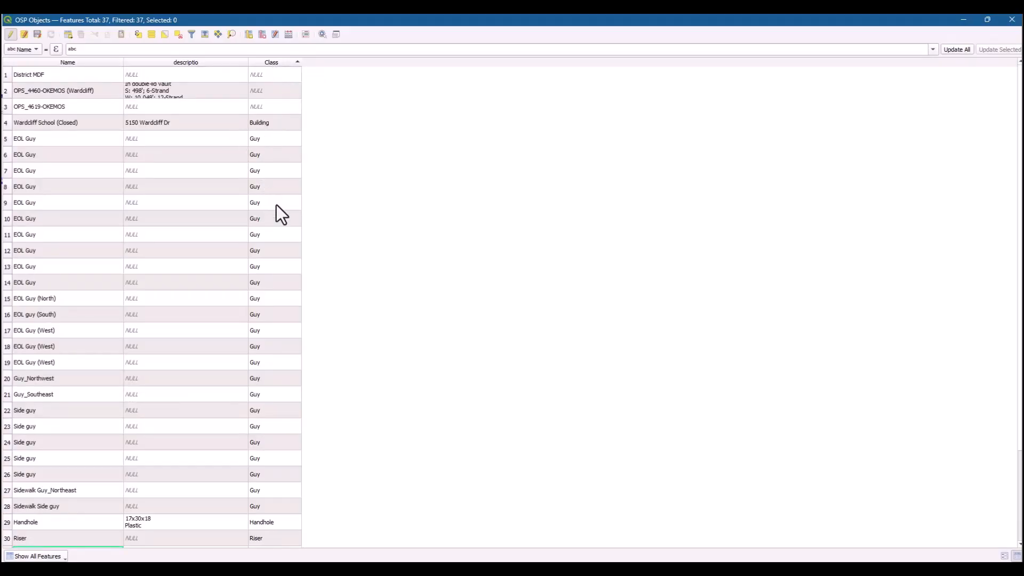
{"action": "scroll", "coordinate": [274, 488], "scroll_direction": "down", "scroll_amount": 2}
{"action": "scroll", "coordinate": [269, 469], "scroll_direction": "up", "scroll_amount": 2}
{"action": "scroll", "coordinate": [52, 320], "scroll_direction": "down", "scroll_amount": 2}
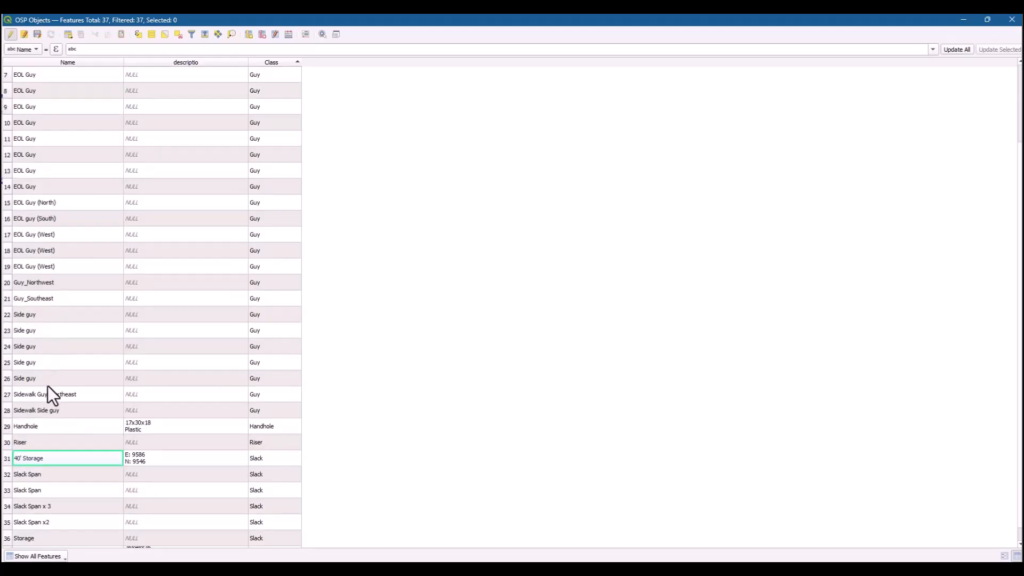
{"action": "scroll", "coordinate": [47, 386], "scroll_direction": "down", "scroll_amount": 1}
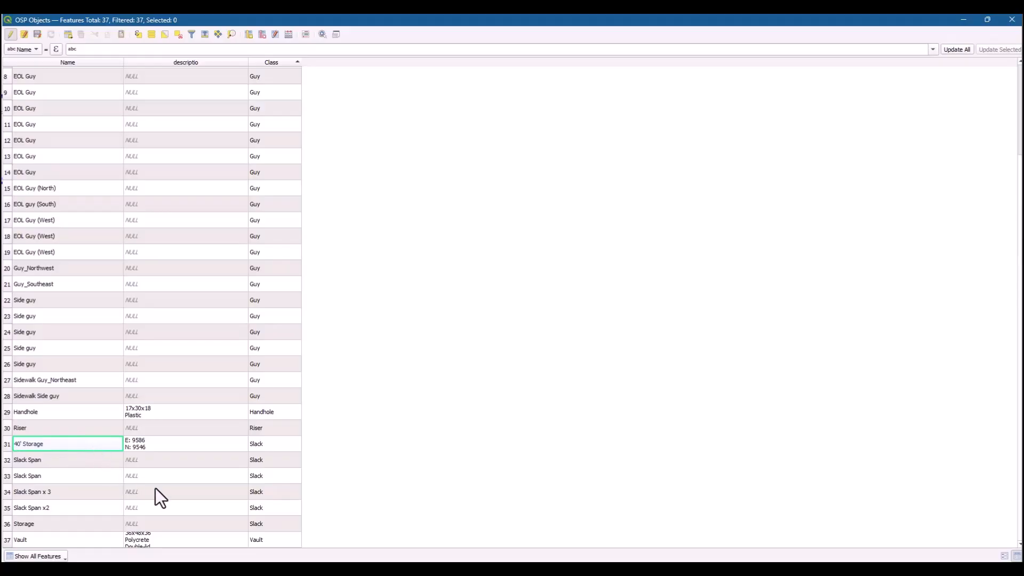
{"action": "scroll", "coordinate": [164, 481], "scroll_direction": "up", "scroll_amount": 3}
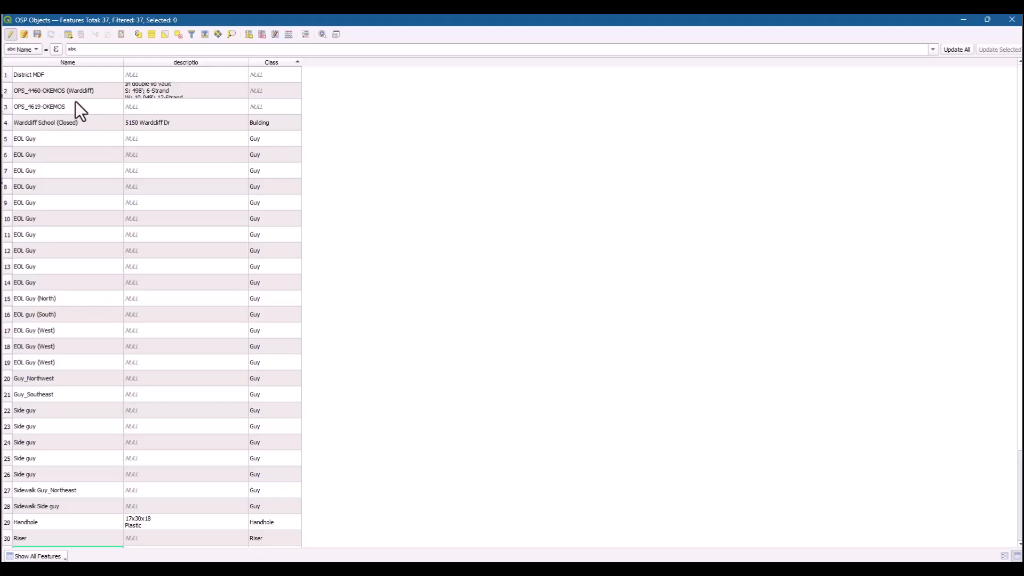
{"action": "double_click", "coordinate": [887, 22]}
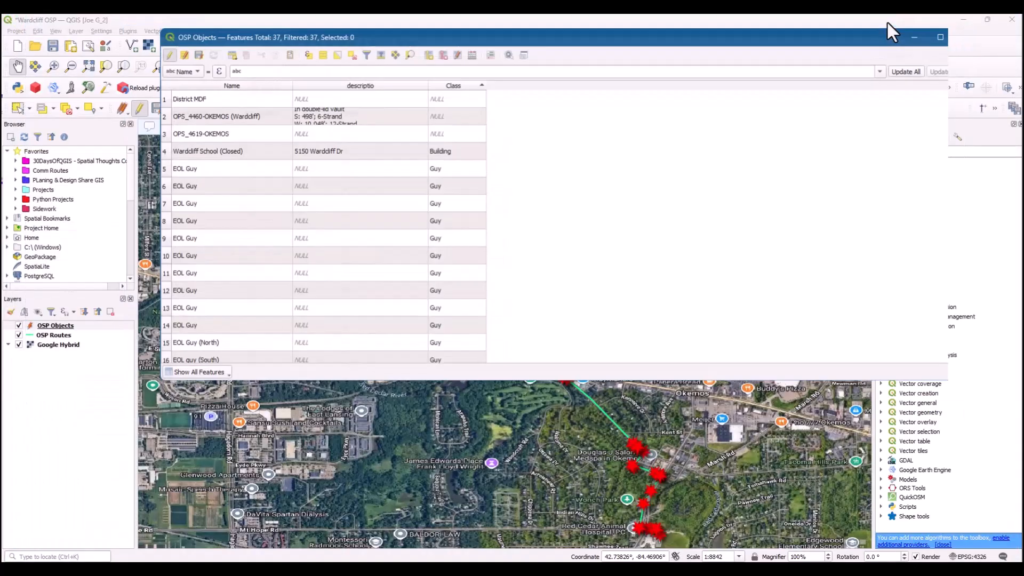
Resize the OSP Objects attribute table into a tall, narrow window and place it beside the map's route features
{"action": "left_click_drag", "start_coordinate": [938, 58], "coordinate": [524, 96]}
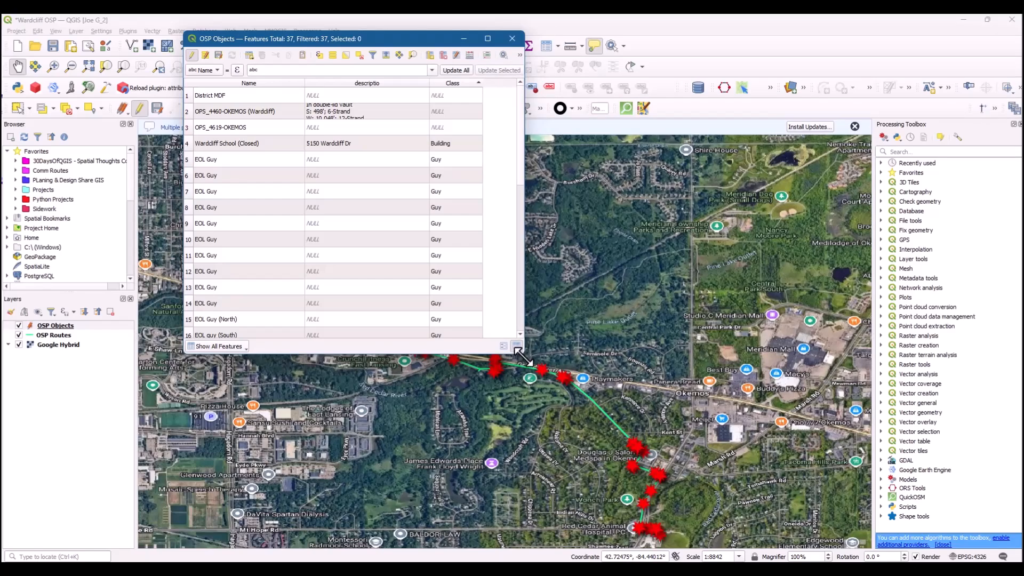
{"action": "left_click_drag", "start_coordinate": [524, 354], "coordinate": [525, 548]}
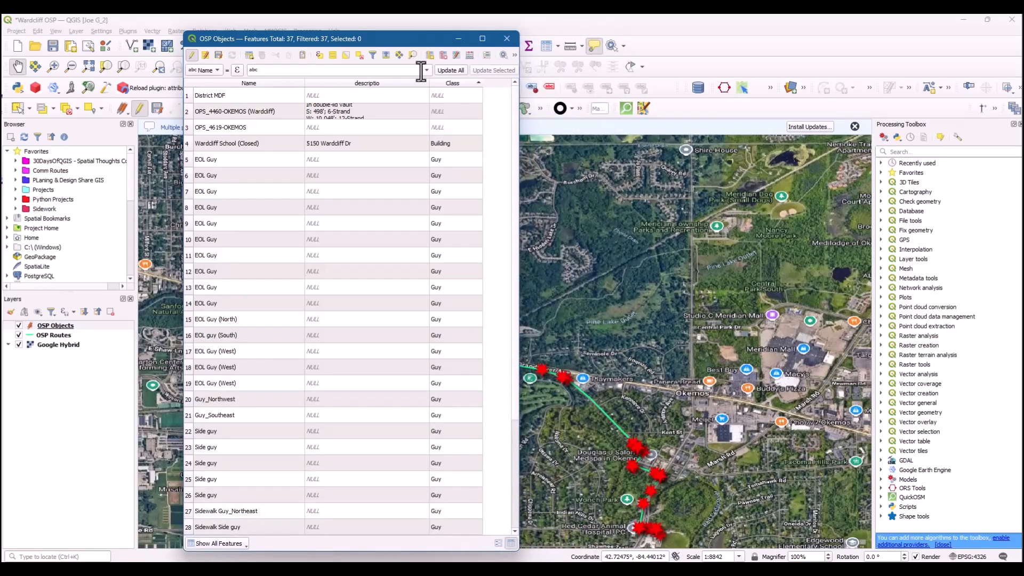
{"action": "left_click_drag", "start_coordinate": [398, 39], "coordinate": [798, 53]}
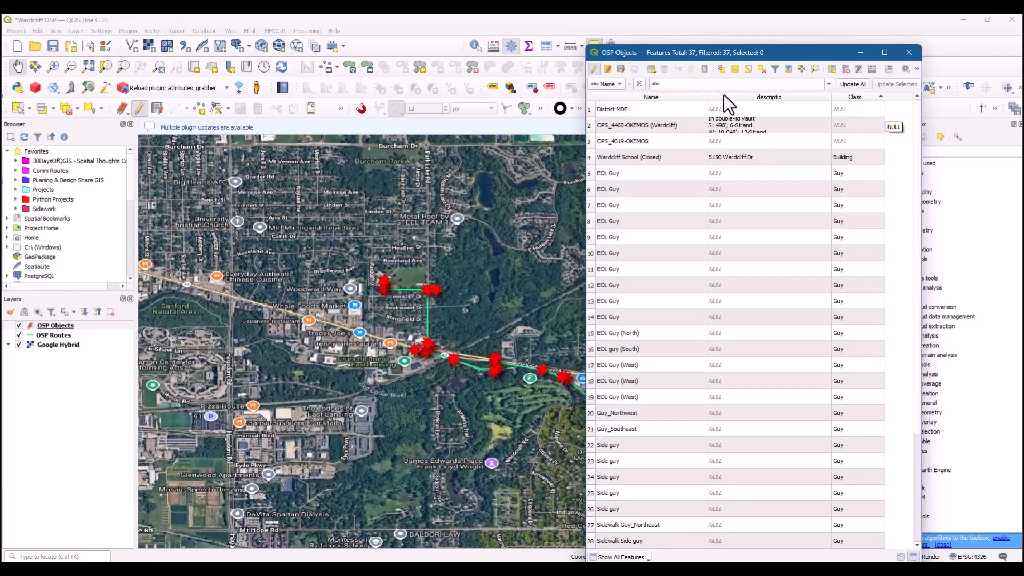
Set the Class of the District MDF and OPS_4619-OKEMOS records to Building
{"action": "double_click", "coordinate": [846, 110]}
{"action": "type", "text": "Building"}
{"action": "double_click", "coordinate": [845, 125]}
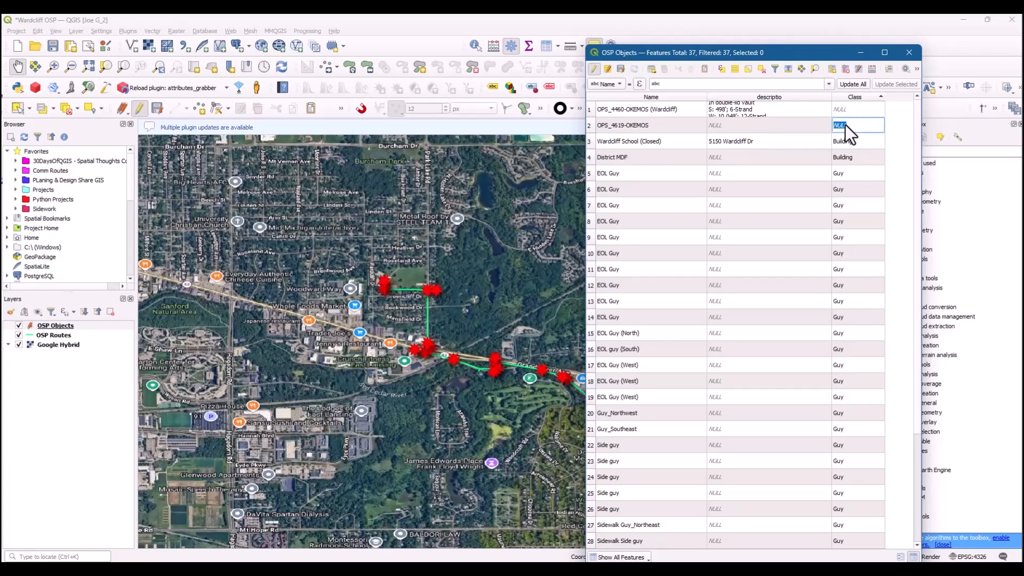
{"action": "type", "text": "Building"}
Select the OPS_4460-OKEMOS (Wardcliff) record, pan the map to its feature, and examine the surrounding routes up close
{"action": "left_click_drag", "start_coordinate": [806, 45], "coordinate": [805, 24]}
{"action": "left_click", "coordinate": [641, 91]}
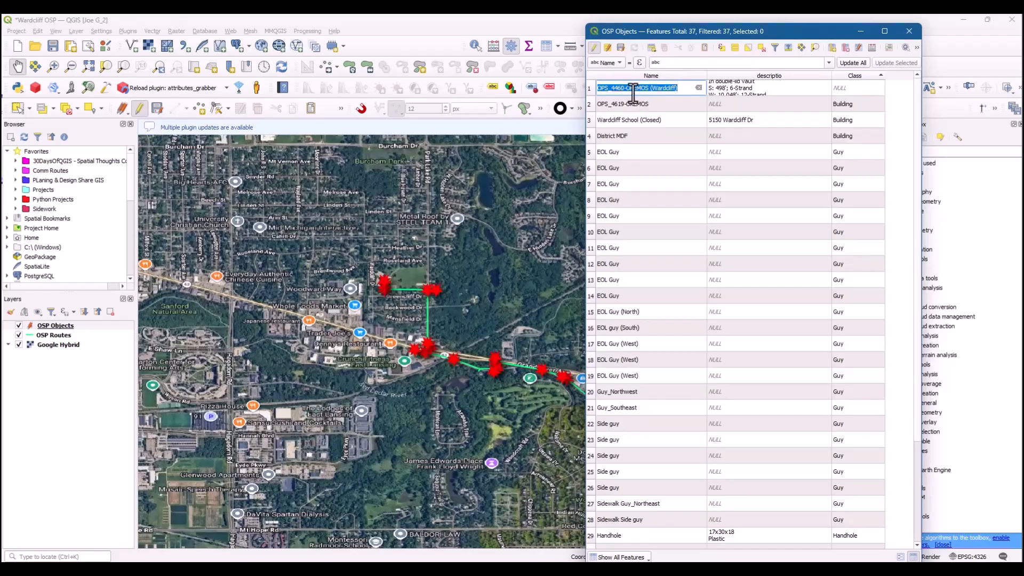
{"action": "left_click", "coordinate": [590, 89]}
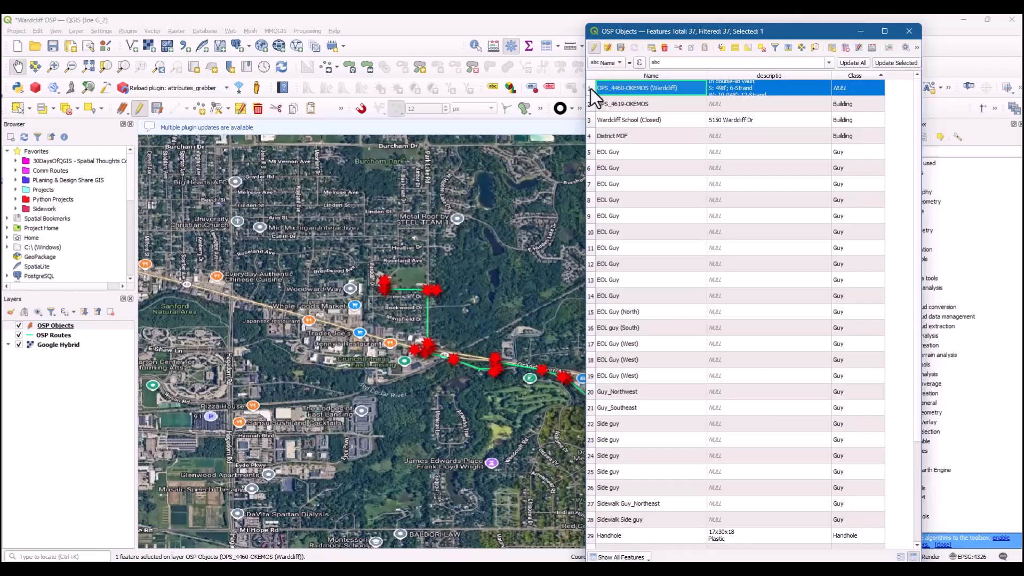
{"action": "right_click", "coordinate": [609, 88]}
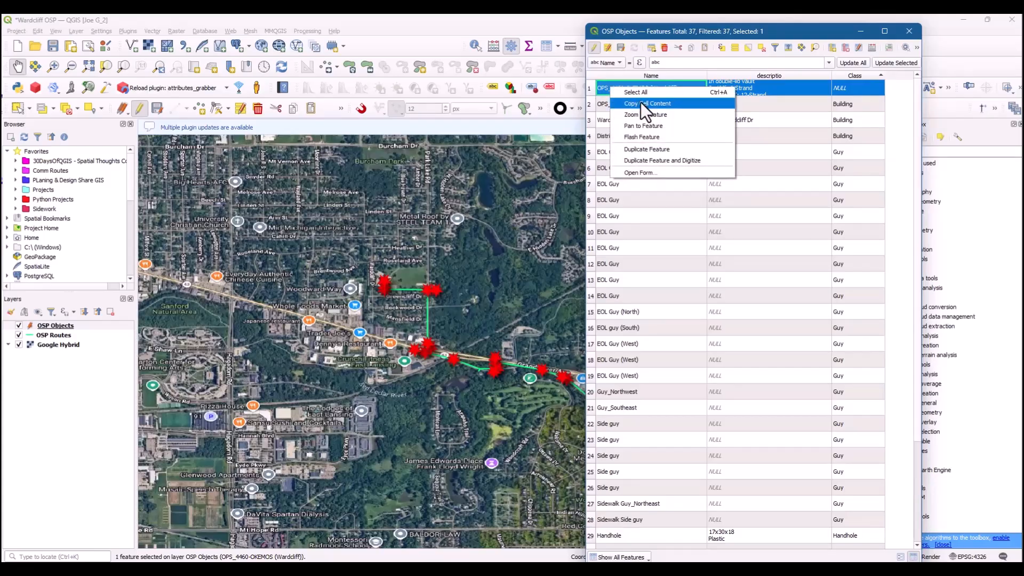
{"action": "left_click", "coordinate": [645, 124]}
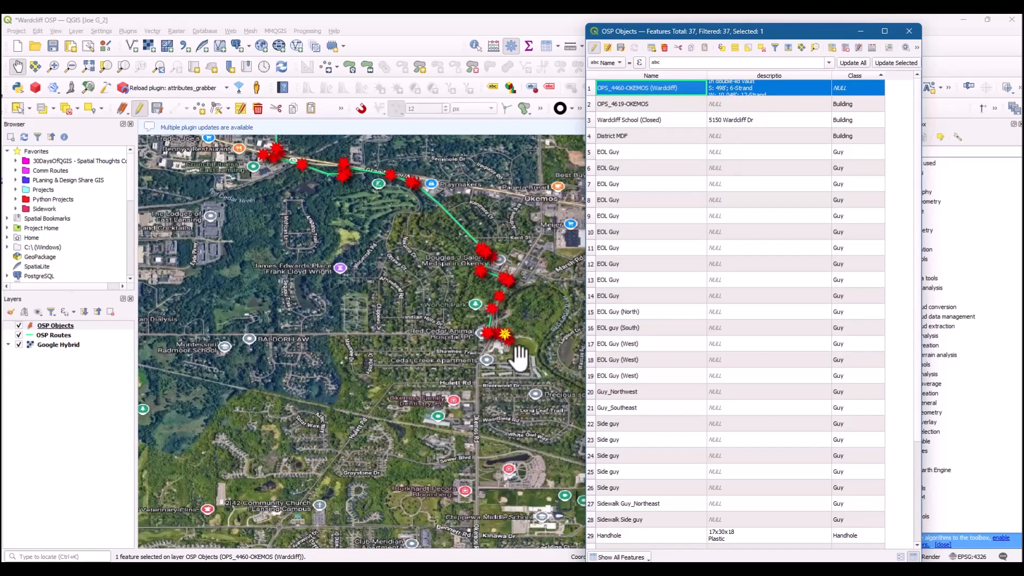
{"action": "mouse_move", "coordinate": [505, 342]}
{"action": "scroll", "coordinate": [506, 342], "scroll_direction": "up", "scroll_amount": 5}
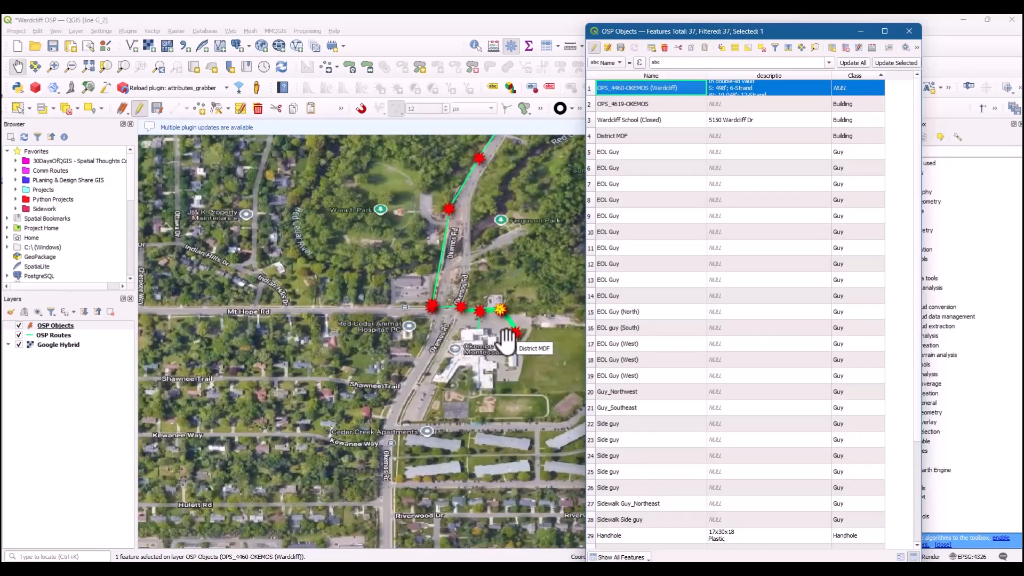
{"action": "scroll", "coordinate": [501, 307], "scroll_direction": "down", "scroll_amount": 3}
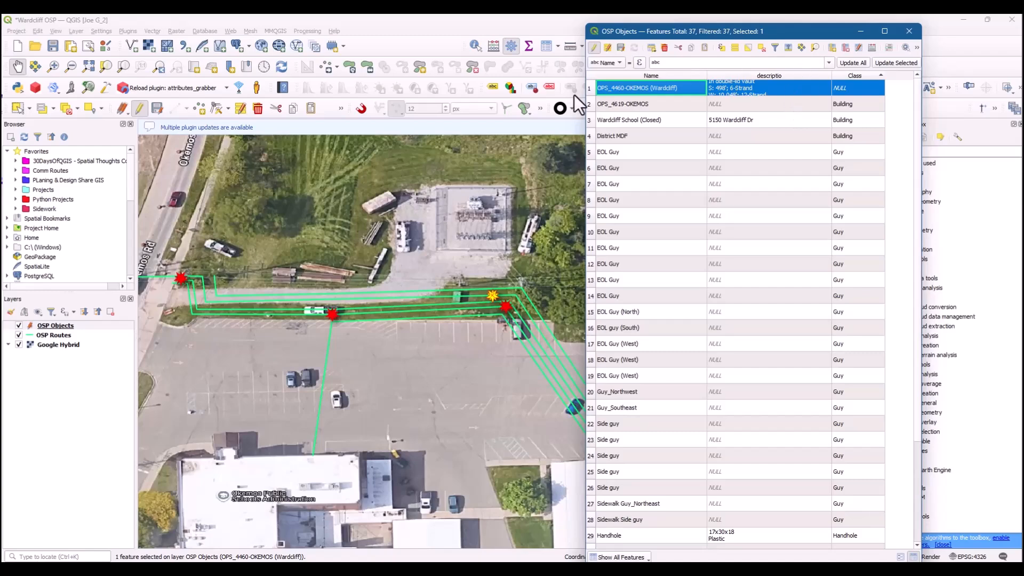
Enlarge the OPS_4460-OKEMOS (Wardcliff) record's row to read its full description, and set its Class to Splice
{"action": "left_click_drag", "start_coordinate": [591, 96], "coordinate": [595, 122]}
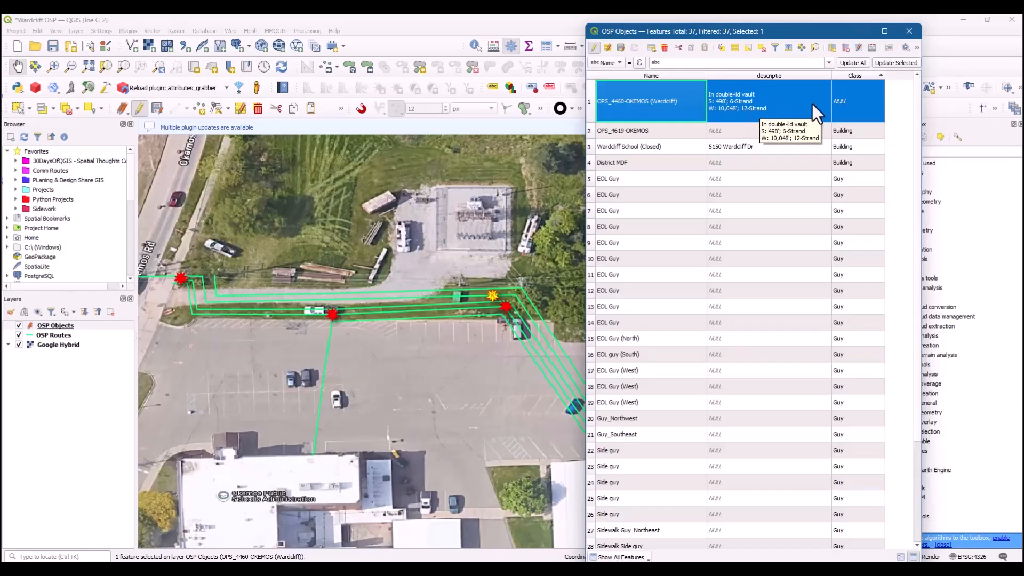
{"action": "double_click", "coordinate": [845, 97]}
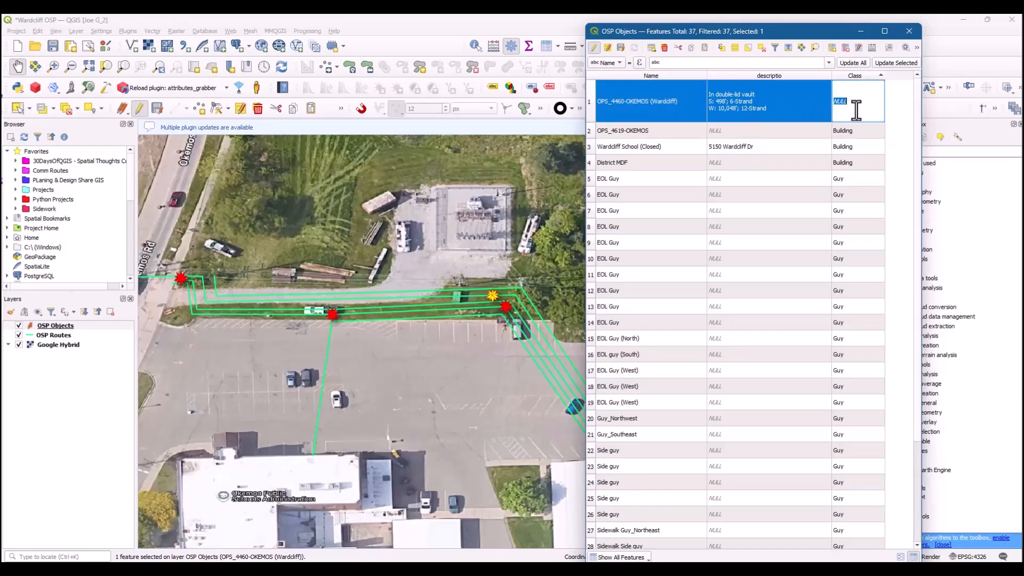
{"action": "type", "text": "Splice"}
{"action": "key", "text": "Return"}
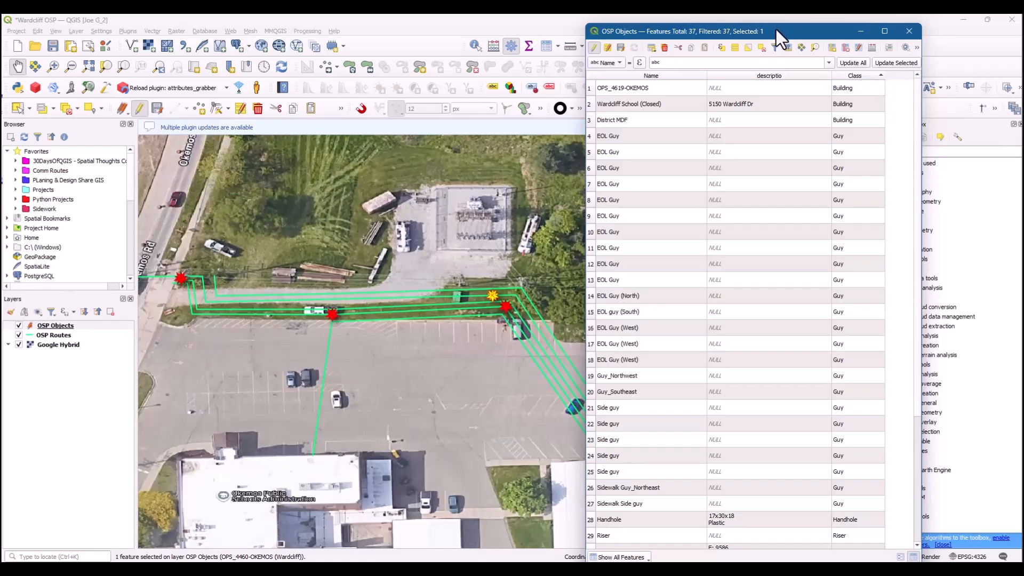
{"action": "left_click_drag", "start_coordinate": [776, 30], "coordinate": [492, 41]}
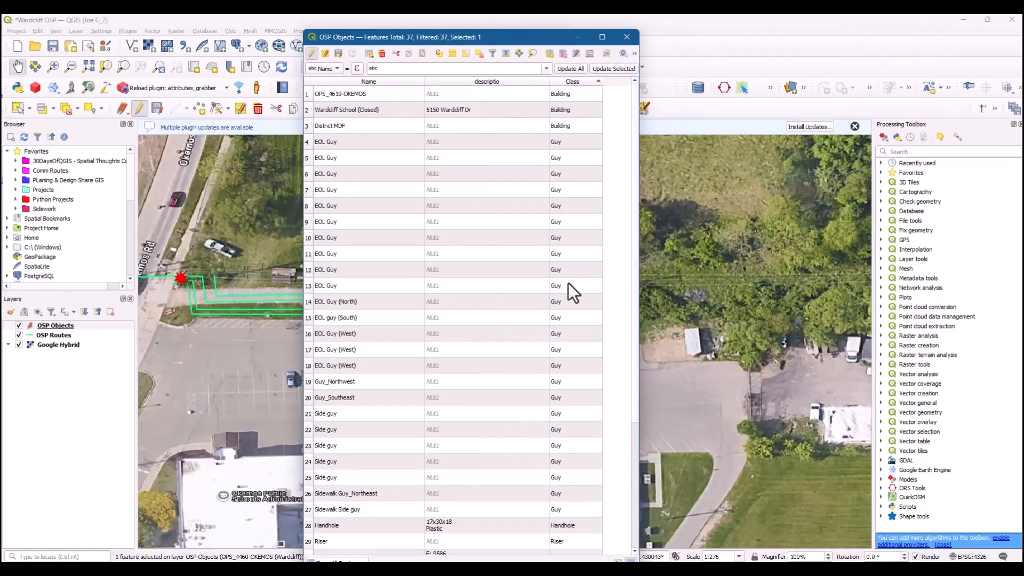
{"action": "scroll", "coordinate": [568, 284], "scroll_direction": "down", "scroll_amount": 3}
{"action": "scroll", "coordinate": [567, 284], "scroll_direction": "up", "scroll_amount": 3}
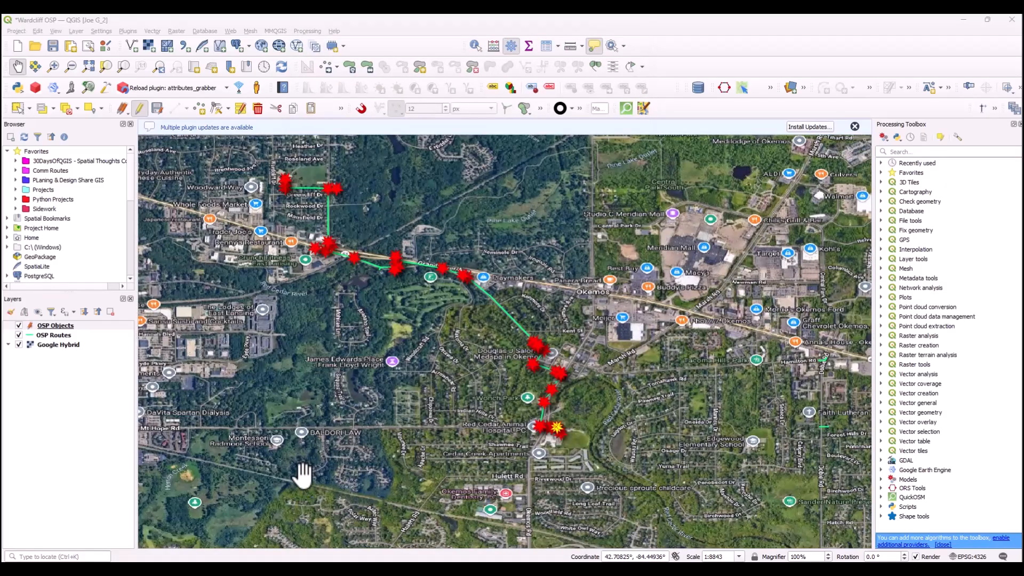
Style the OSP Objects layer as Categorized by the Class field, classify its values, and check the resulting markers on the map
{"action": "left_click", "coordinate": [53, 325]}
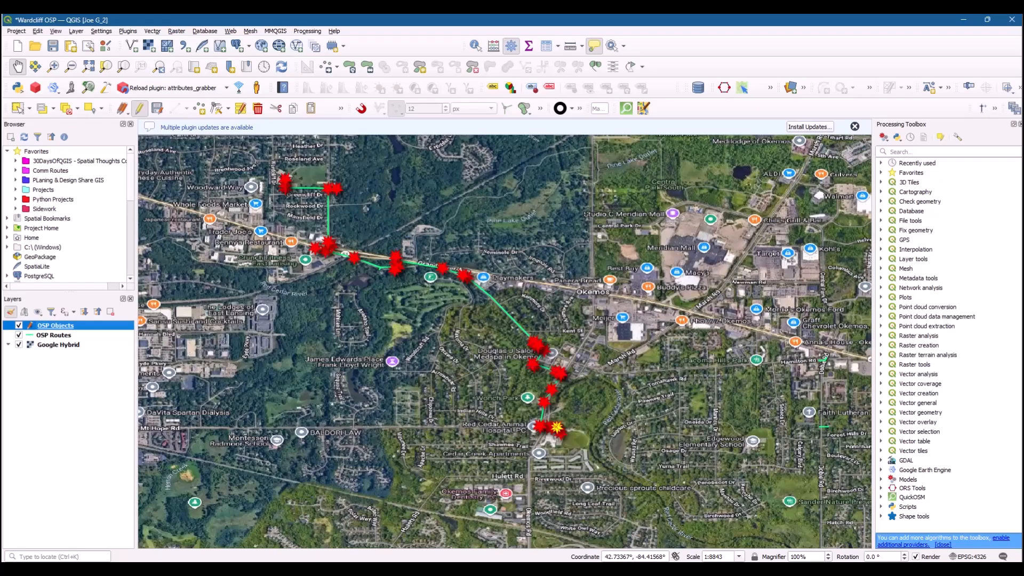
{"action": "left_click_drag", "start_coordinate": [1022, 126], "coordinate": [556, 50]}
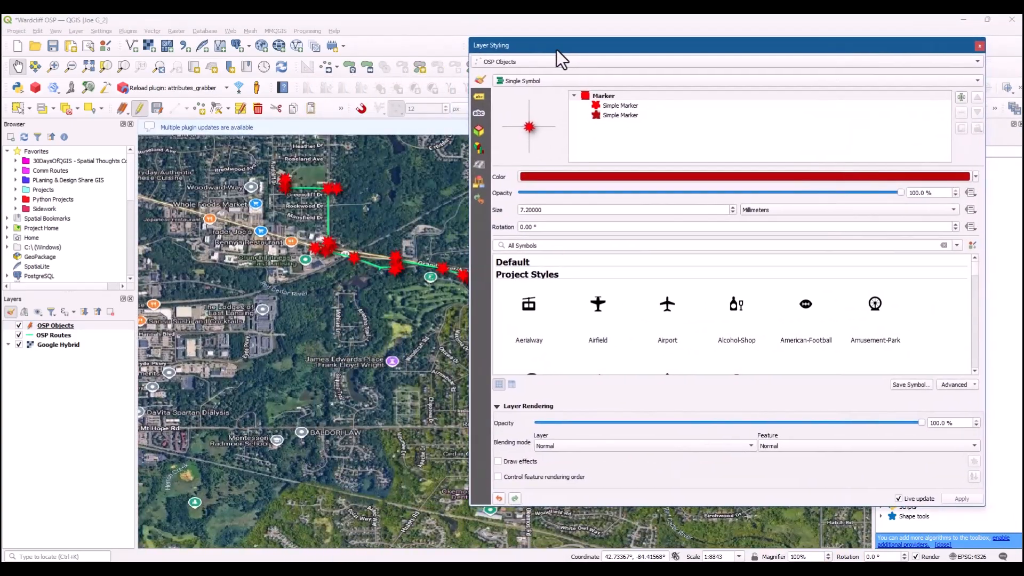
{"action": "left_click", "coordinate": [518, 82]}
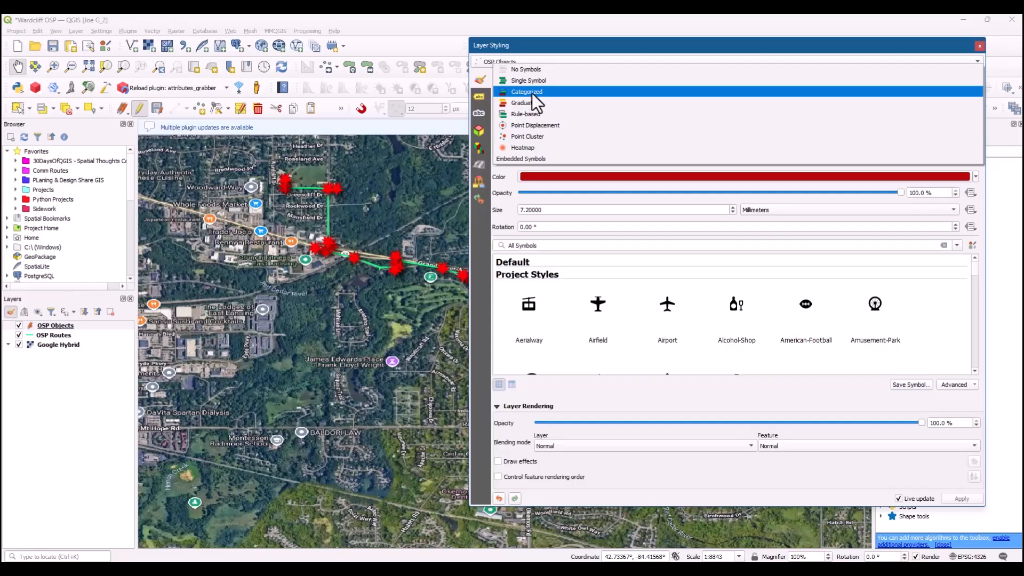
{"action": "left_click", "coordinate": [532, 93]}
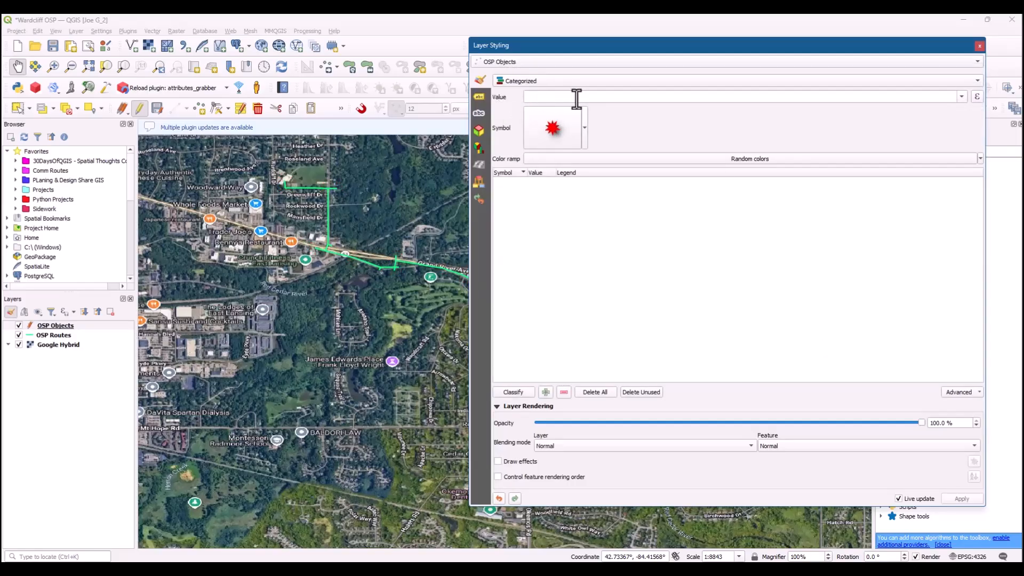
{"action": "left_click", "coordinate": [959, 100]}
{"action": "left_click", "coordinate": [625, 135]}
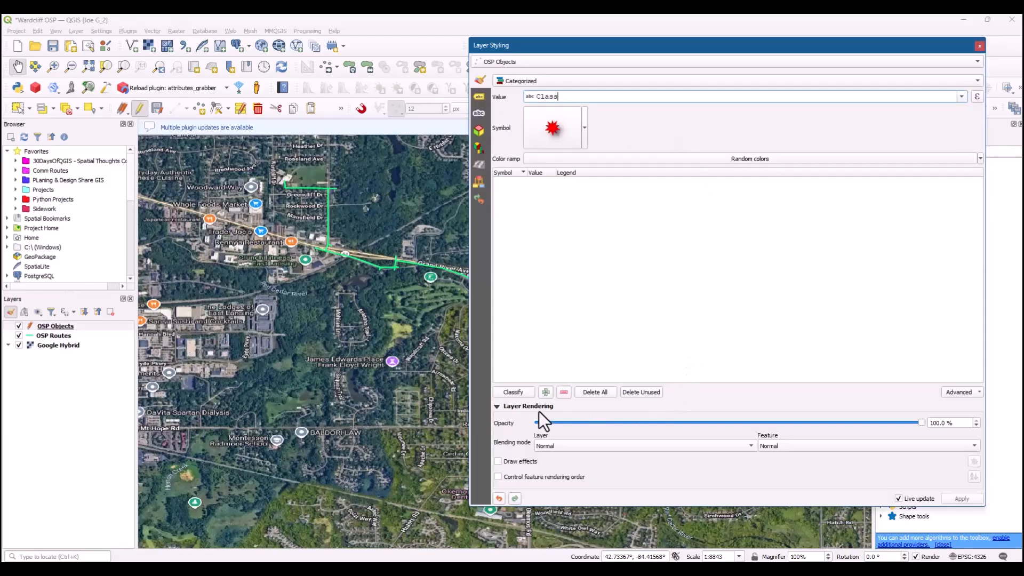
{"action": "left_click", "coordinate": [514, 392]}
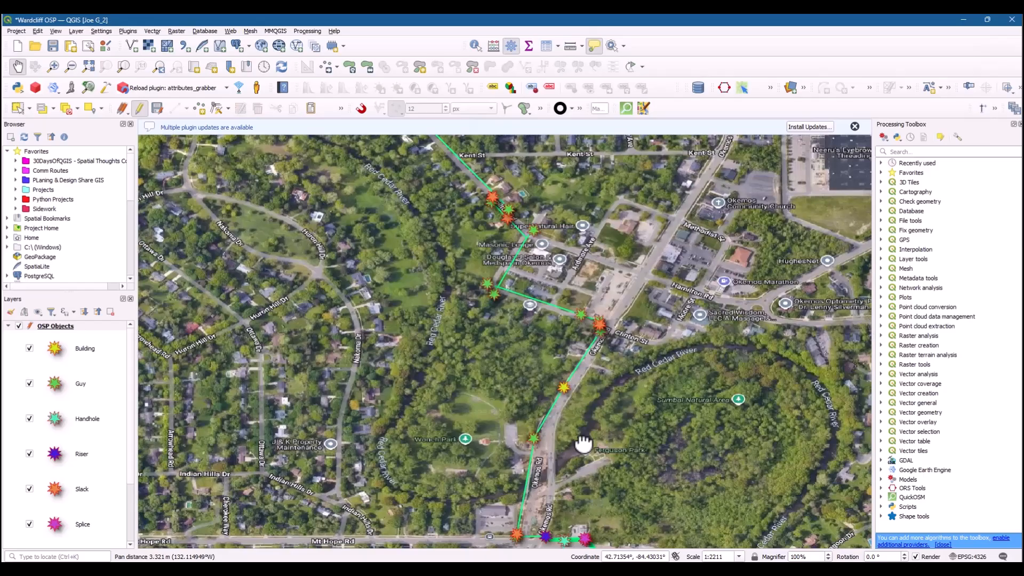
{"action": "left_click_drag", "start_coordinate": [583, 443], "coordinate": [537, 331]}
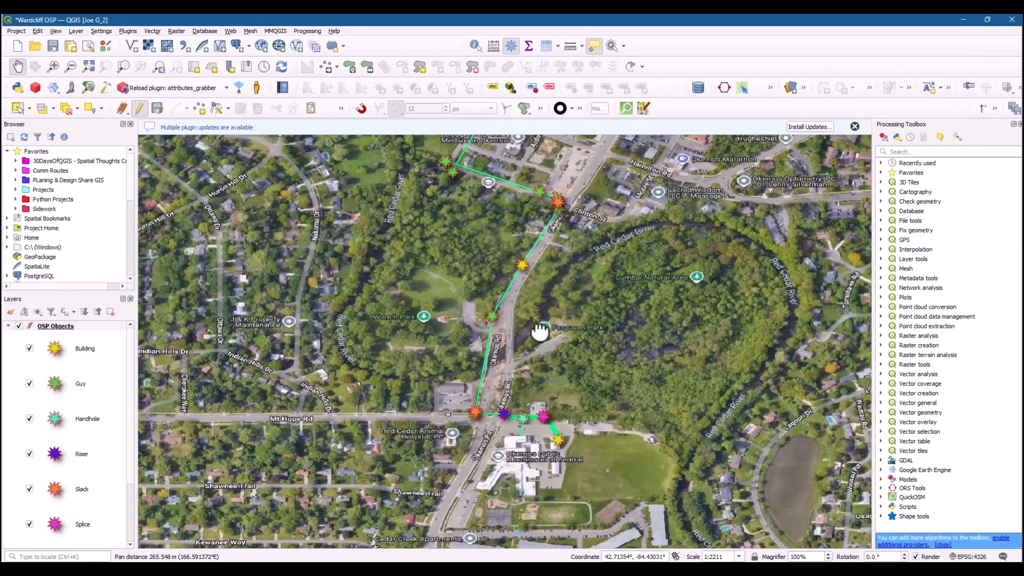
{"action": "scroll", "coordinate": [559, 448], "scroll_direction": "up", "scroll_amount": 2}
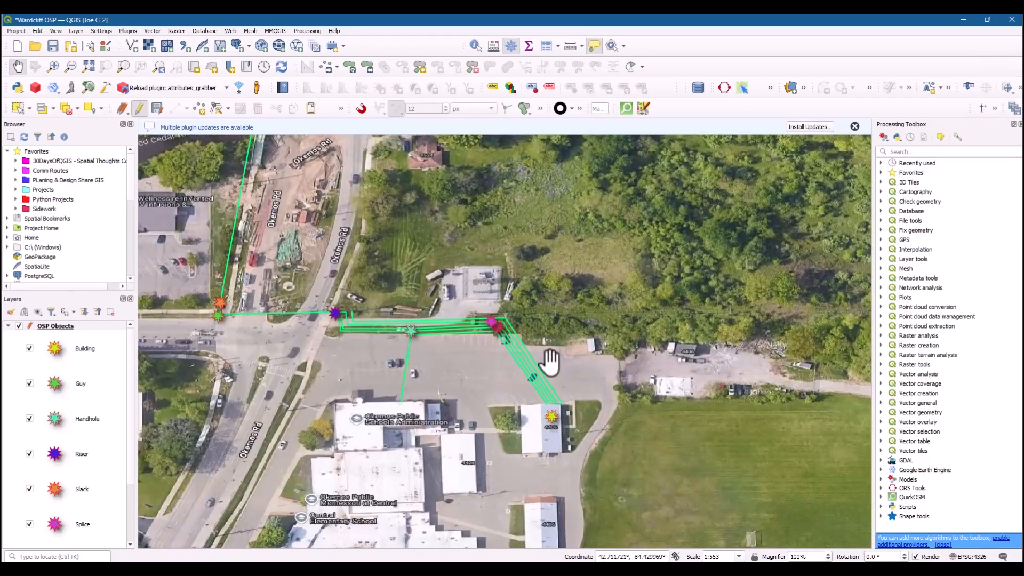
{"action": "scroll", "coordinate": [549, 358], "scroll_direction": "down", "scroll_amount": 1}
{"action": "scroll", "coordinate": [521, 345], "scroll_direction": "up", "scroll_amount": 2}
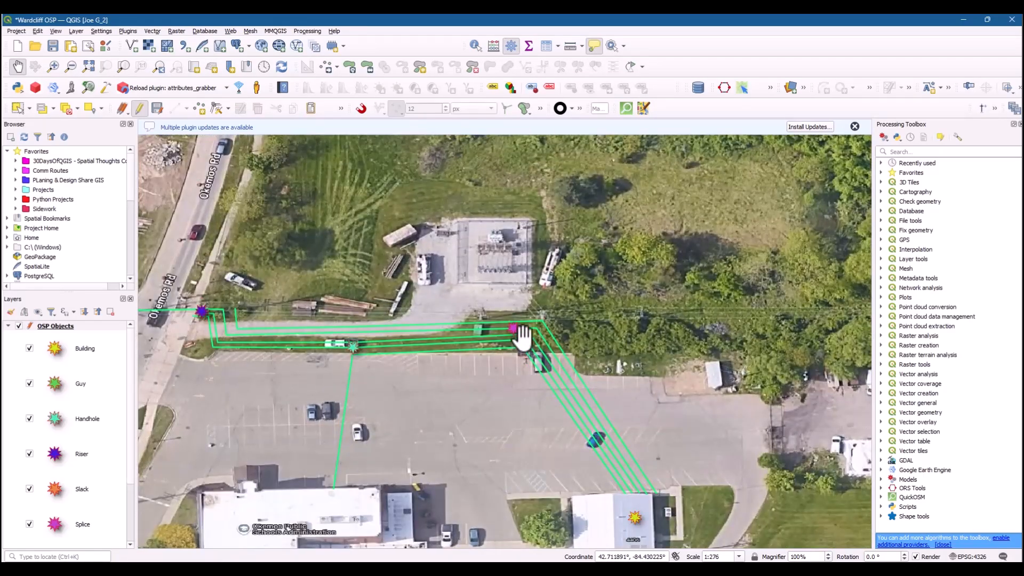
{"action": "scroll", "coordinate": [522, 341], "scroll_direction": "down", "scroll_amount": 2}
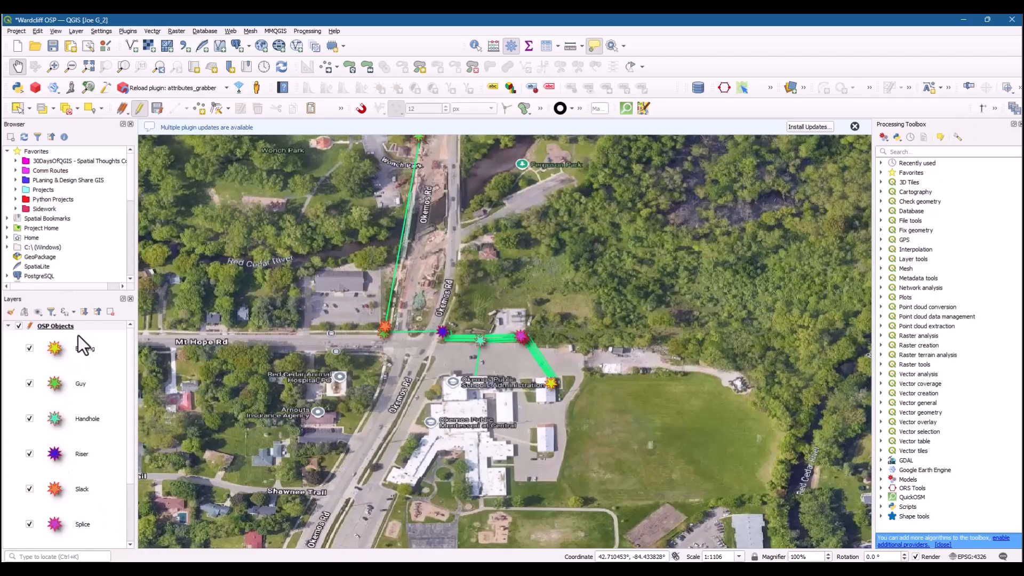
Change the Building category's symbol in OSP Objects to the Home preset marker
{"action": "double_click", "coordinate": [83, 350]}
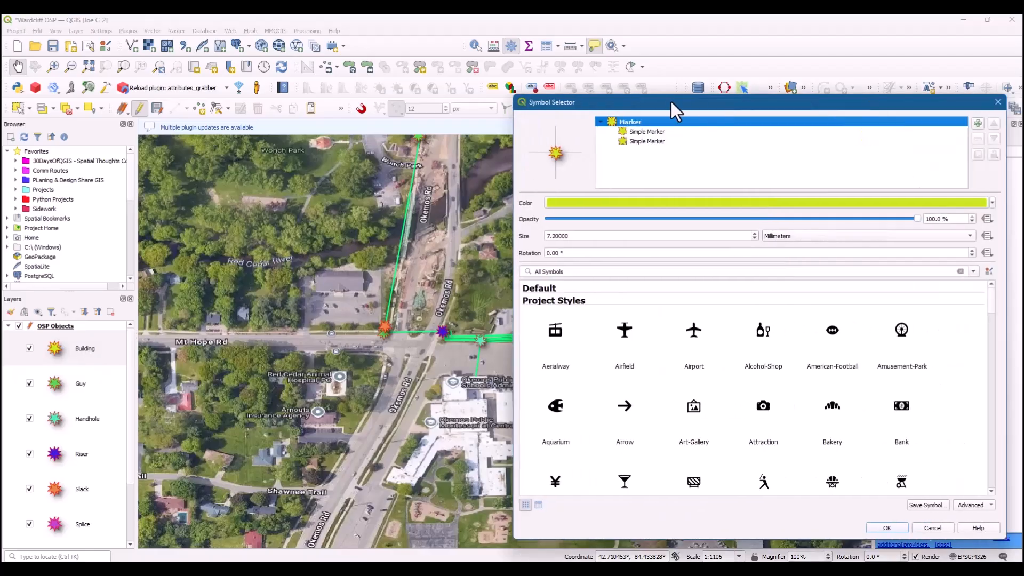
{"action": "left_click_drag", "start_coordinate": [670, 101], "coordinate": [494, 97]}
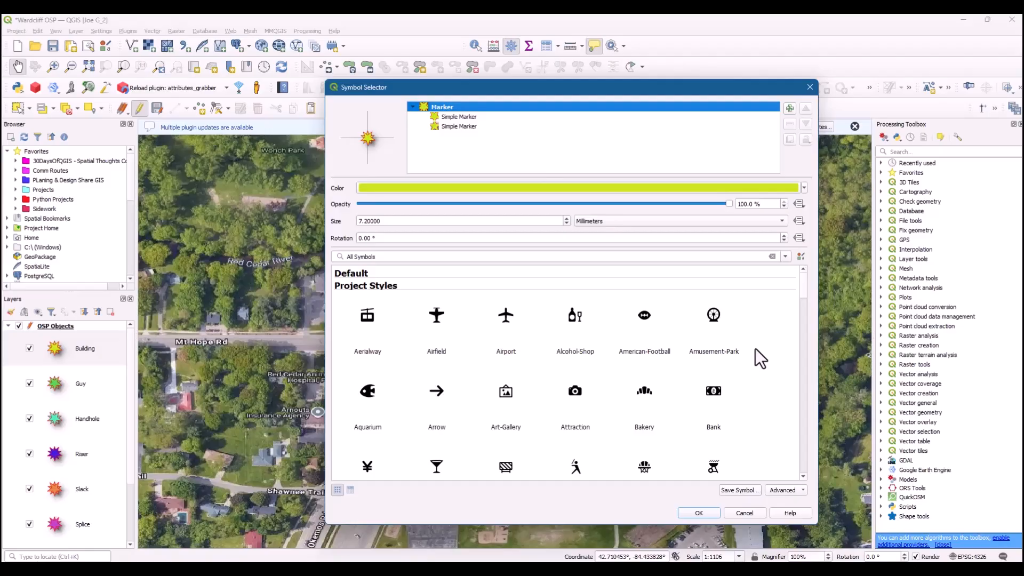
{"action": "scroll", "coordinate": [801, 294], "scroll_direction": "down", "scroll_amount": 3}
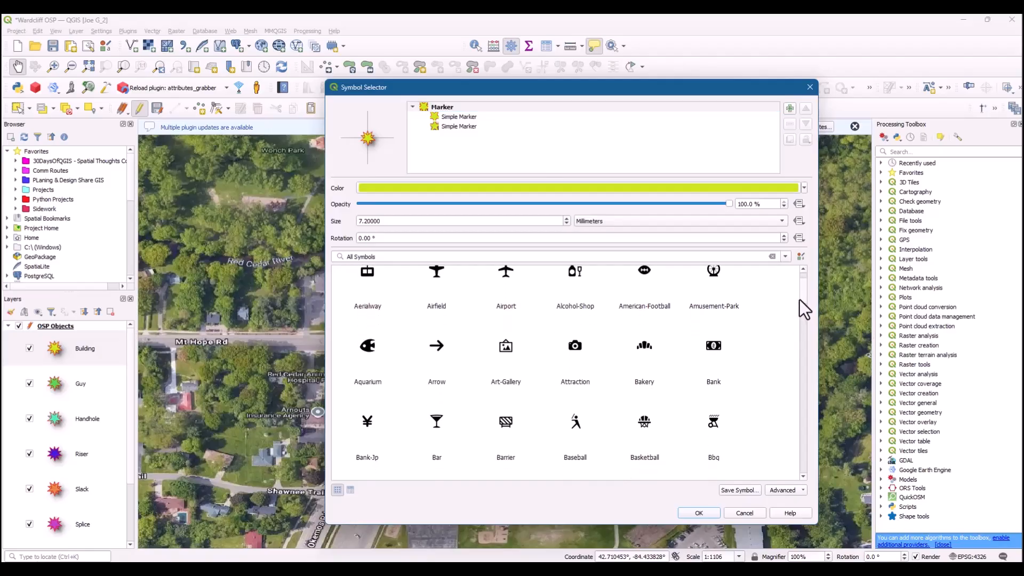
{"action": "scroll", "coordinate": [794, 334], "scroll_direction": "down", "scroll_amount": 8}
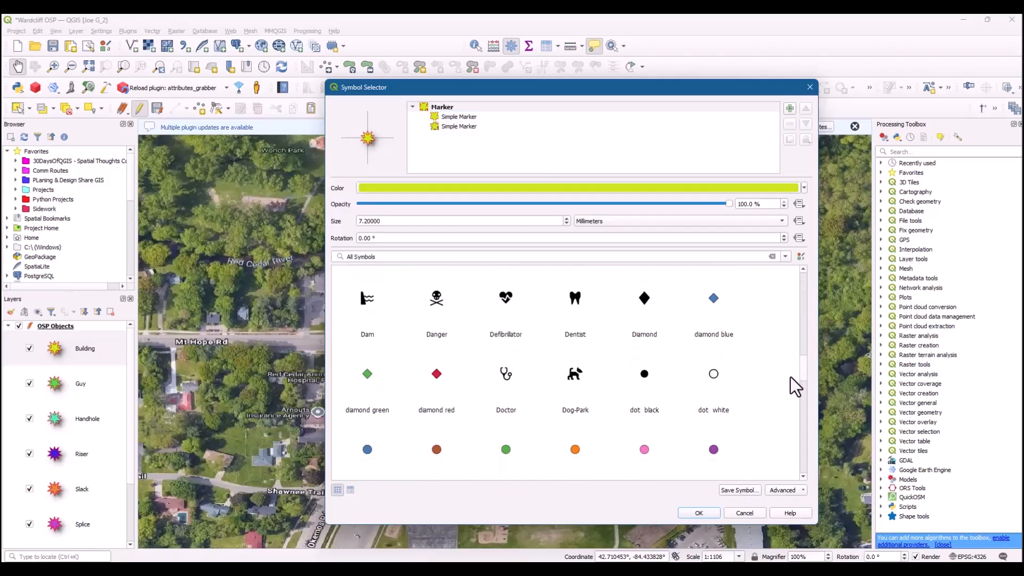
{"action": "scroll", "coordinate": [791, 401], "scroll_direction": "down", "scroll_amount": 6}
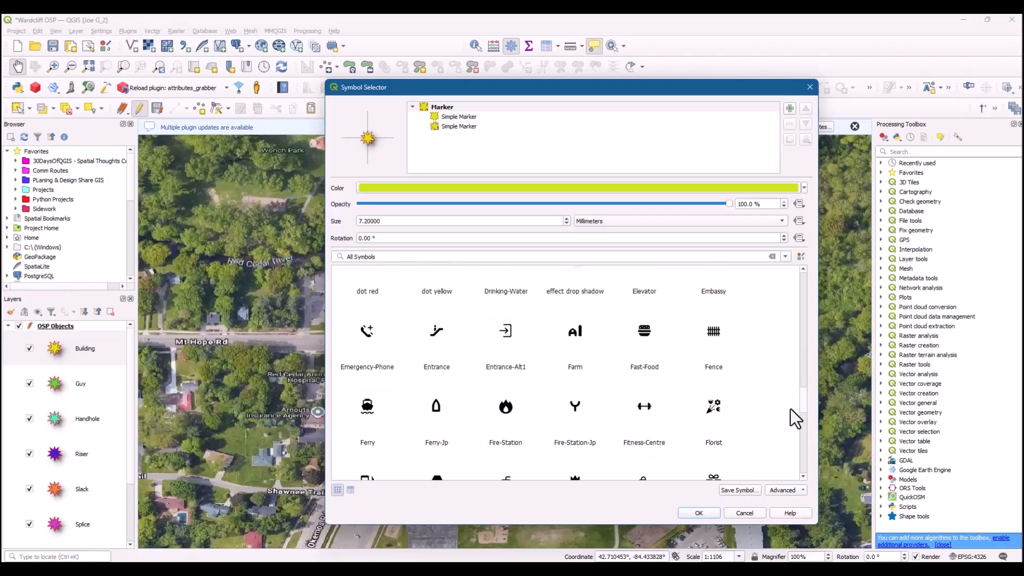
{"action": "scroll", "coordinate": [786, 445], "scroll_direction": "down", "scroll_amount": 5}
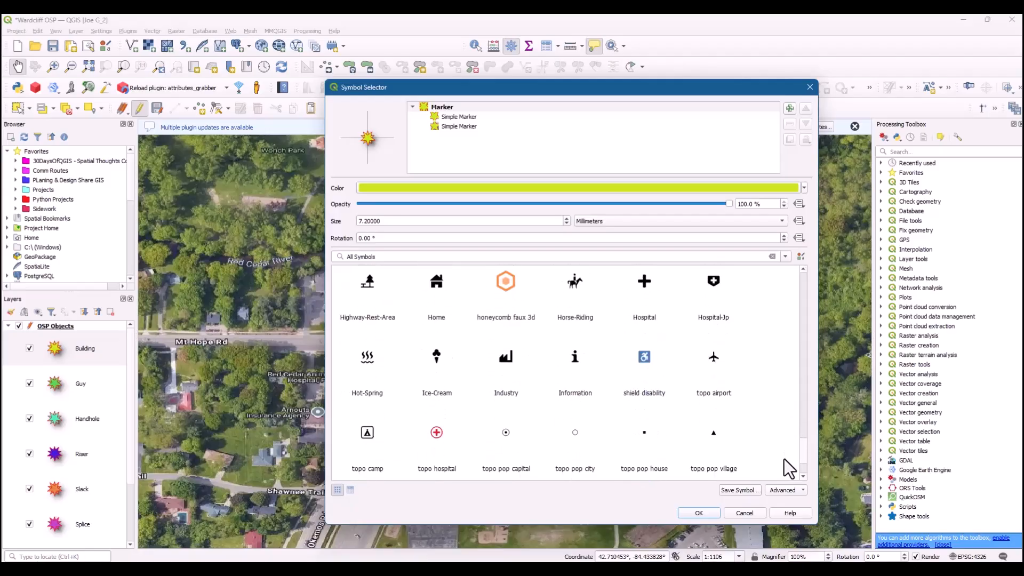
{"action": "left_click", "coordinate": [432, 275]}
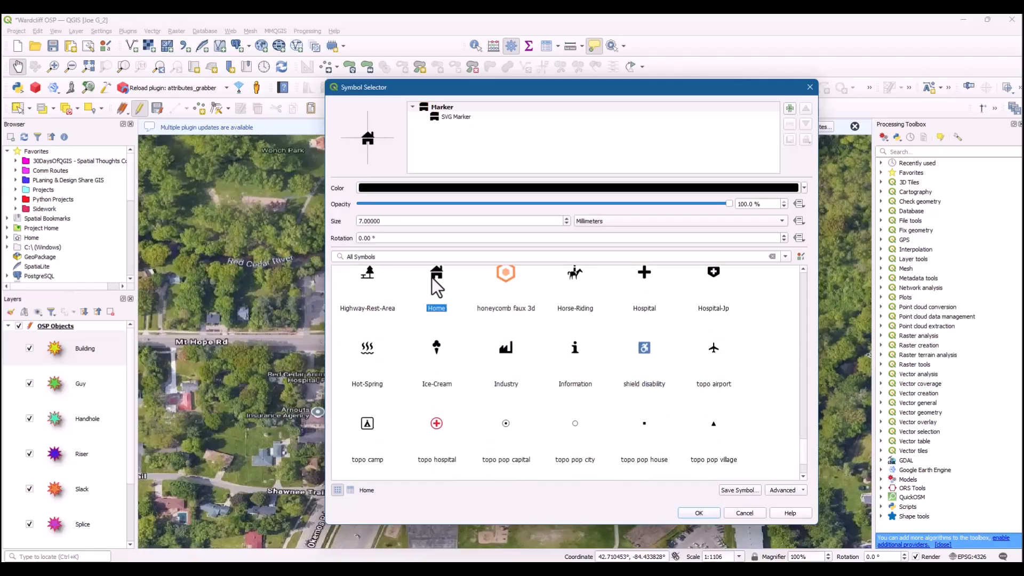
{"action": "left_click", "coordinate": [699, 513]}
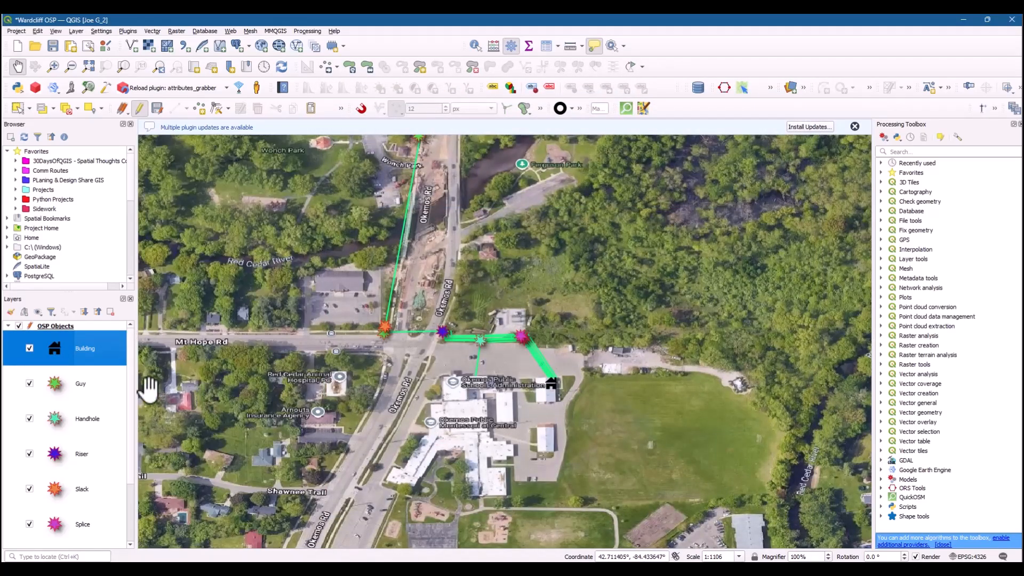
Change the OSP Objects layer's single symbol to the dot pink preset, with its size measured in Meters at Scale
{"action": "double_click", "coordinate": [83, 385]}
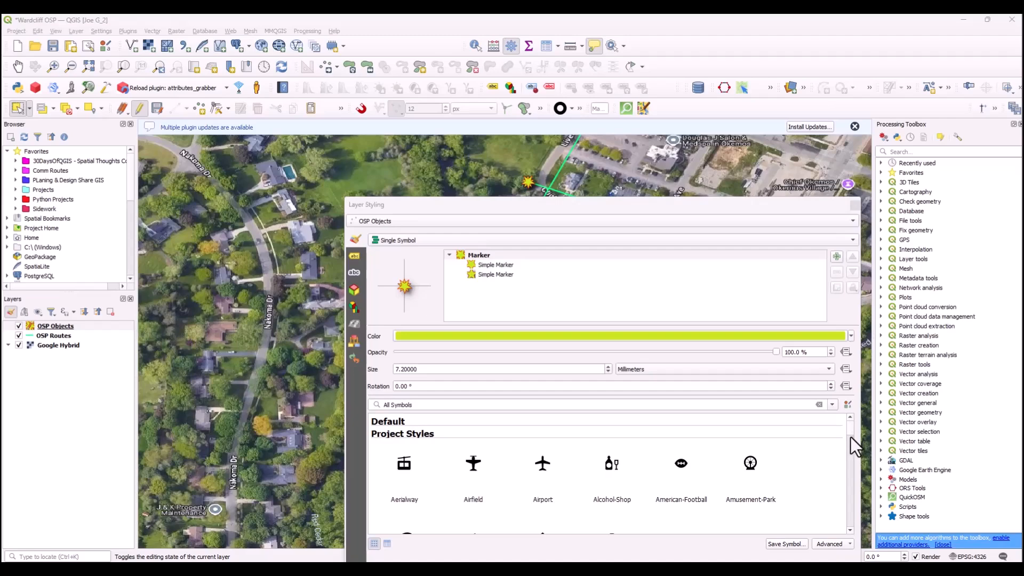
{"action": "left_click_drag", "start_coordinate": [850, 430], "coordinate": [839, 483]}
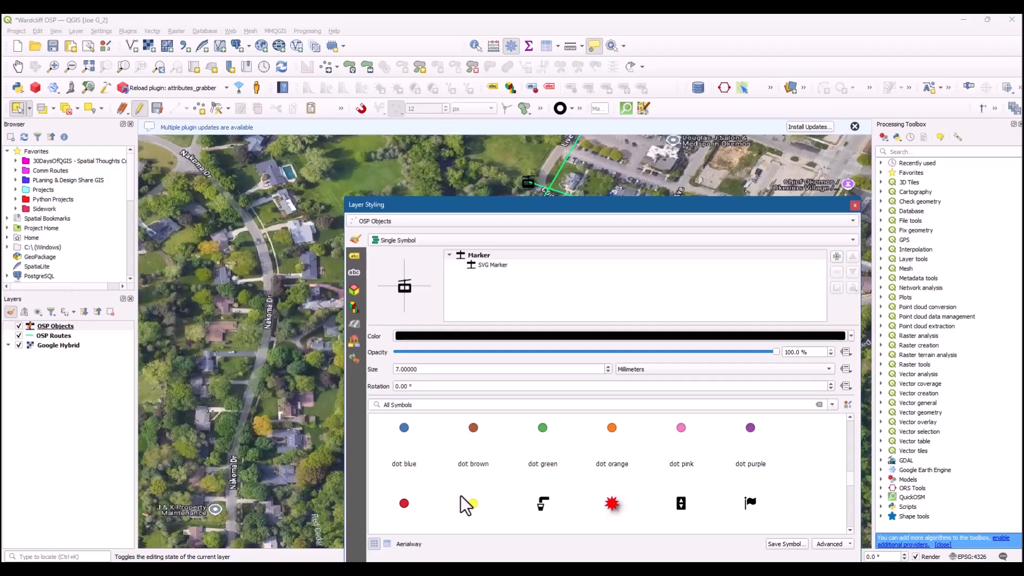
{"action": "left_click", "coordinate": [680, 431]}
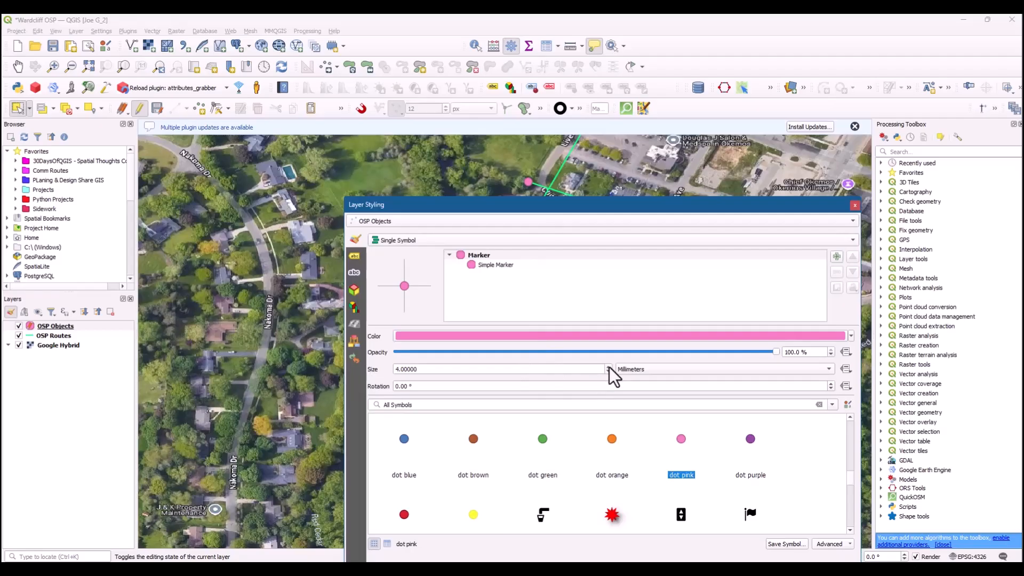
{"action": "left_click", "coordinate": [826, 370]}
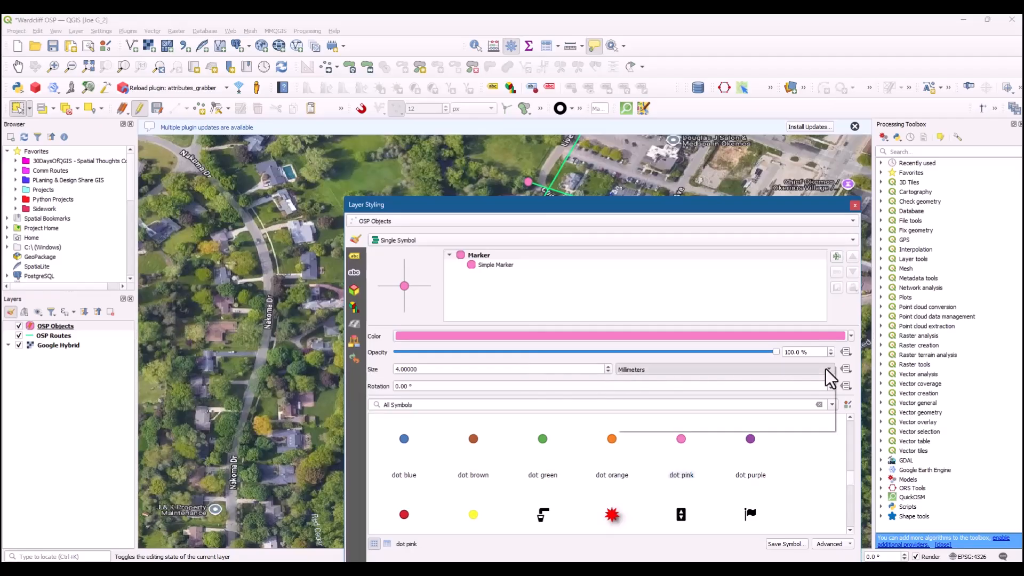
{"action": "left_click", "coordinate": [685, 404]}
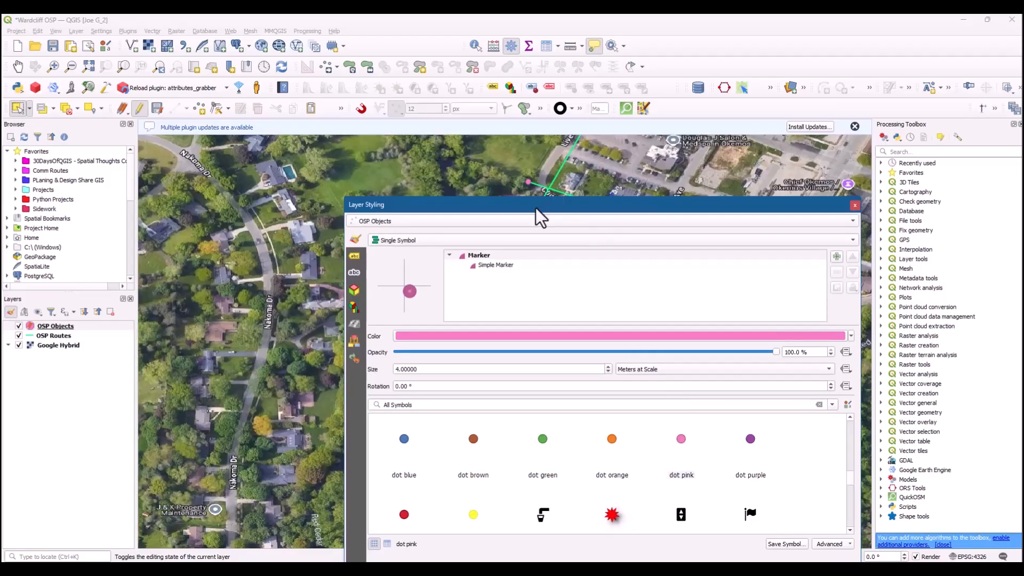
Examine how the pink OSP Objects markers scale along Okemos Rd and Clinton St at different map scales
{"action": "left_click_drag", "start_coordinate": [540, 211], "coordinate": [339, 317]}
{"action": "scroll", "coordinate": [776, 311], "scroll_direction": "up", "scroll_amount": 2}
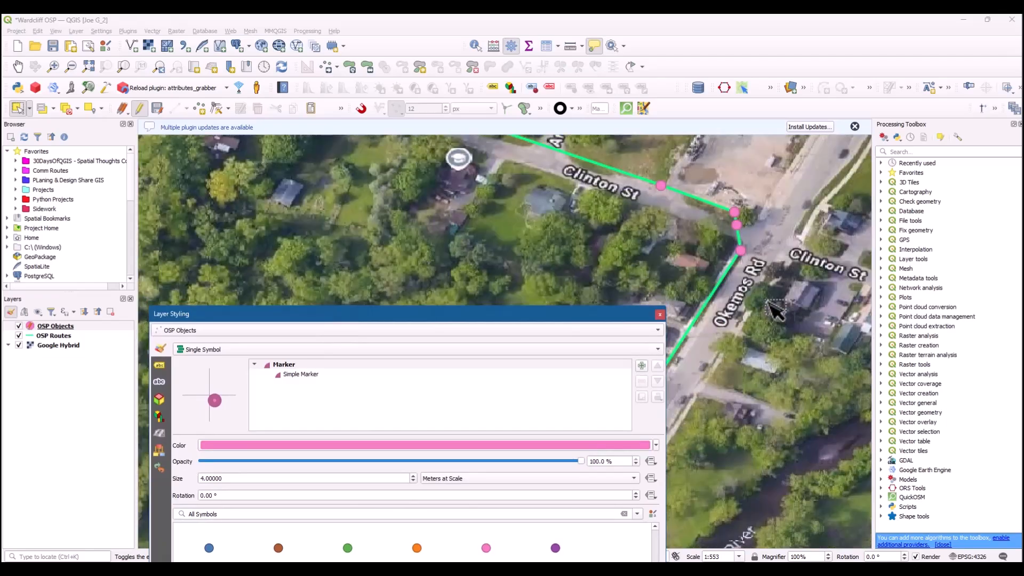
{"action": "scroll", "coordinate": [776, 311], "scroll_direction": "down", "scroll_amount": 4}
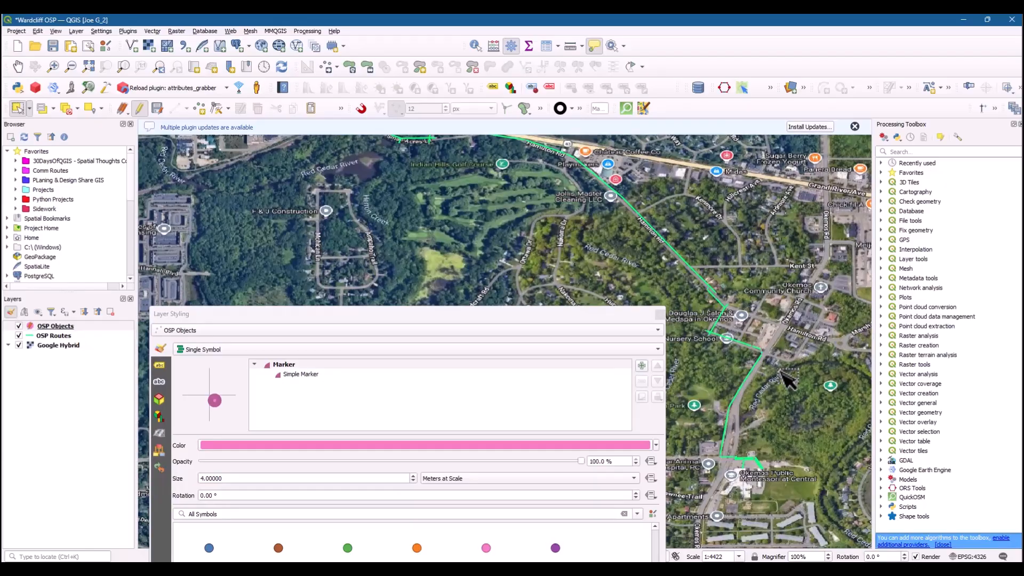
{"action": "scroll", "coordinate": [786, 380], "scroll_direction": "down", "scroll_amount": 1}
{"action": "scroll", "coordinate": [785, 380], "scroll_direction": "up", "scroll_amount": 2}
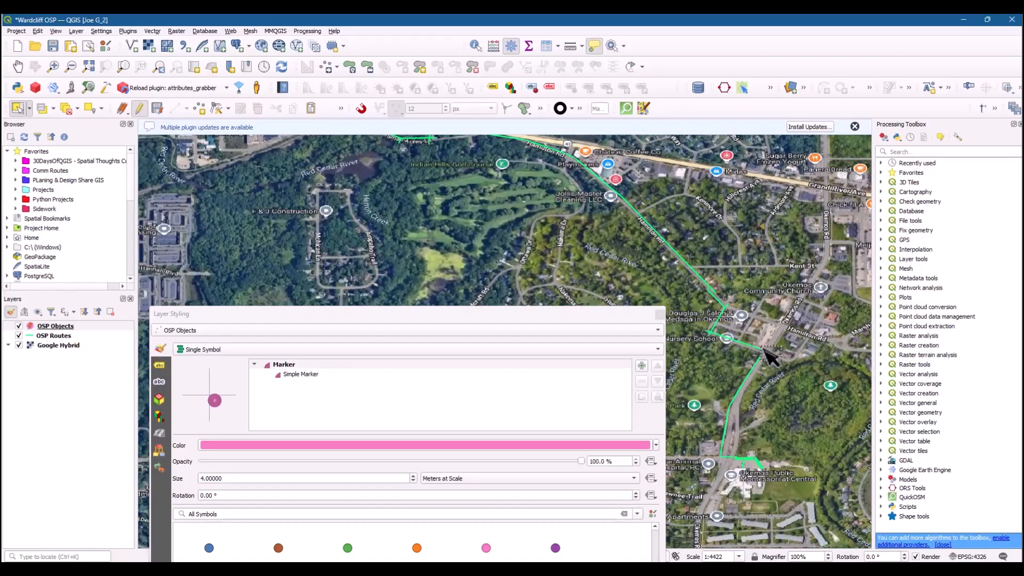
{"action": "scroll", "coordinate": [768, 356], "scroll_direction": "up", "scroll_amount": 1}
{"action": "scroll", "coordinate": [768, 356], "scroll_direction": "down", "scroll_amount": 2}
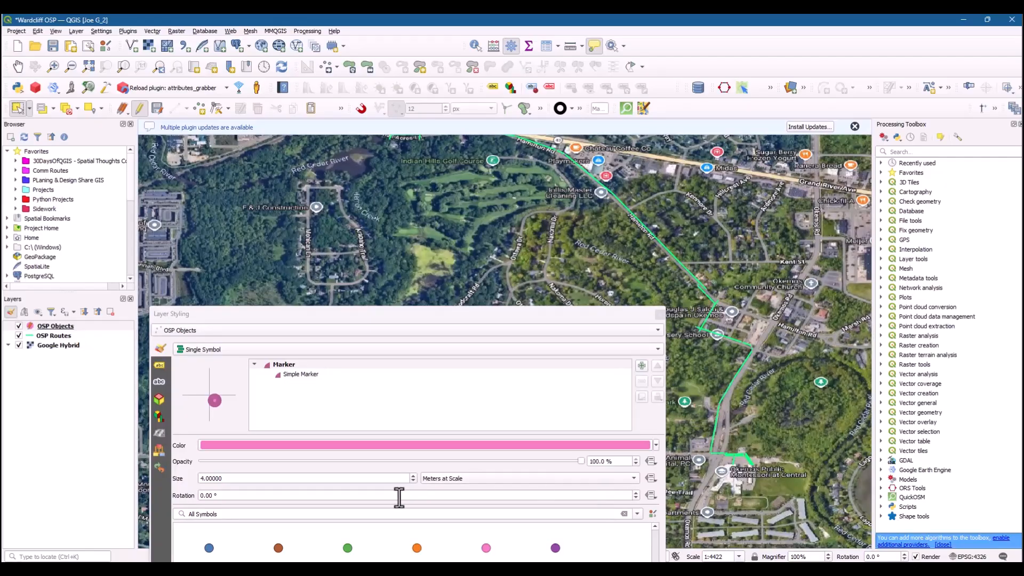
Try marker sizes of 10 and 15 for OSP Objects, and settle on 12 meters at scale
{"action": "left_click", "coordinate": [239, 477]}
{"action": "double_click", "coordinate": [200, 478]}
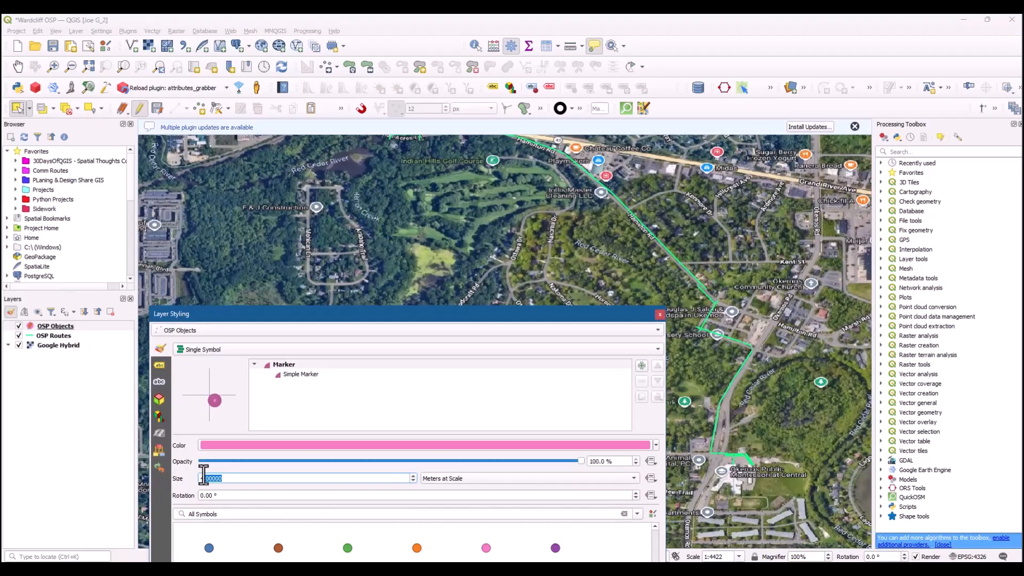
{"action": "type", "text": "10"}
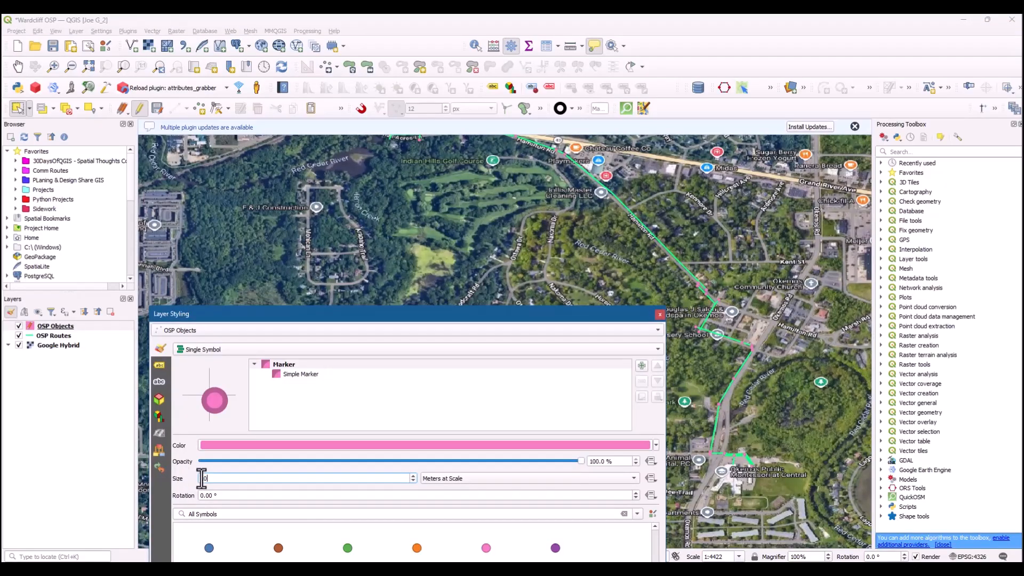
{"action": "double_click", "coordinate": [201, 479]}
{"action": "type", "text": "15"}
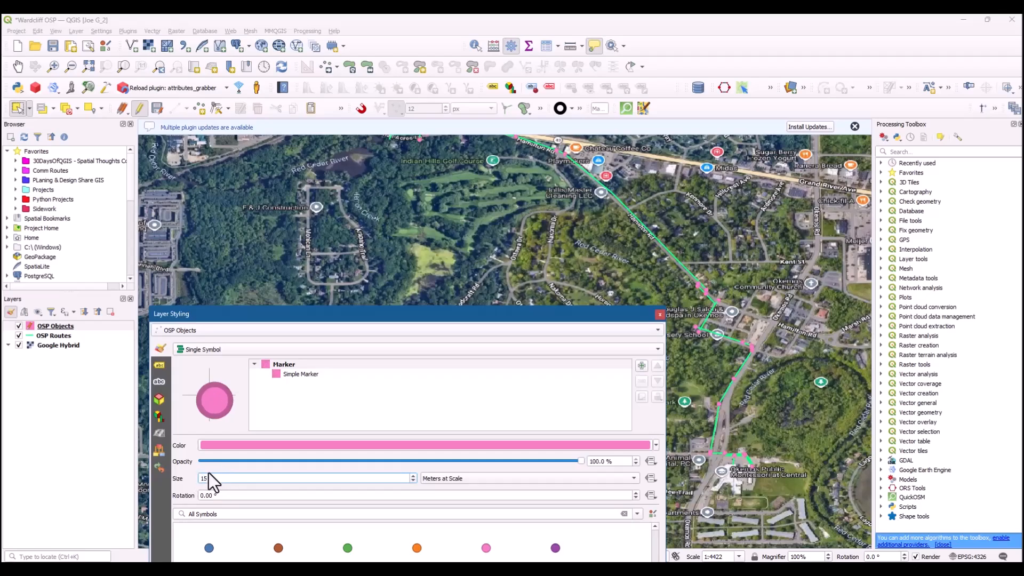
{"action": "key", "text": "BackSpace"}
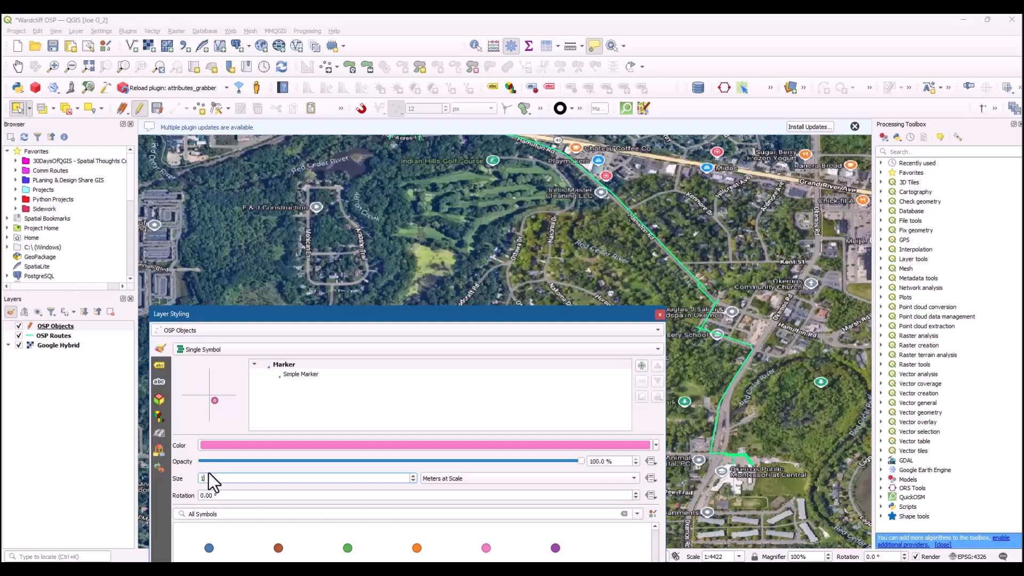
{"action": "type", "text": "2"}
{"action": "key", "text": "Return"}
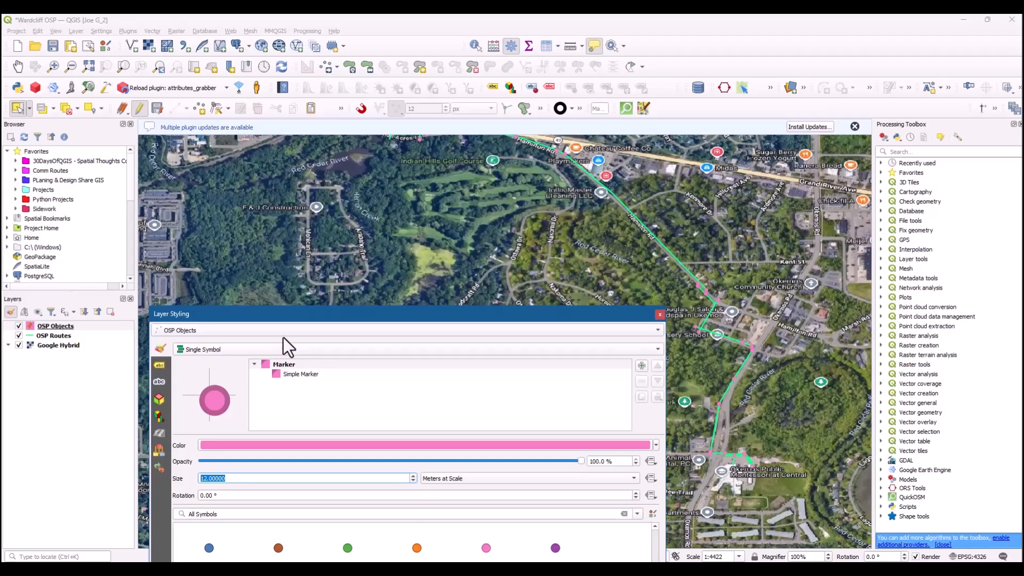
Categorize the OSP Objects dot symbols by the Class field, classify the values, and close the layer styling
{"action": "left_click_drag", "start_coordinate": [311, 319], "coordinate": [251, 225]}
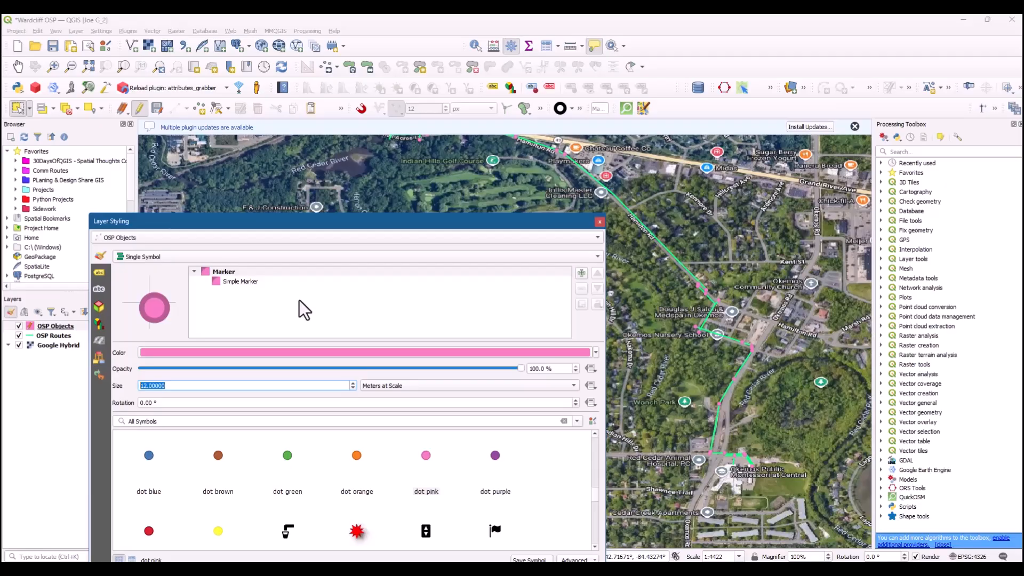
{"action": "left_click", "coordinate": [175, 257]}
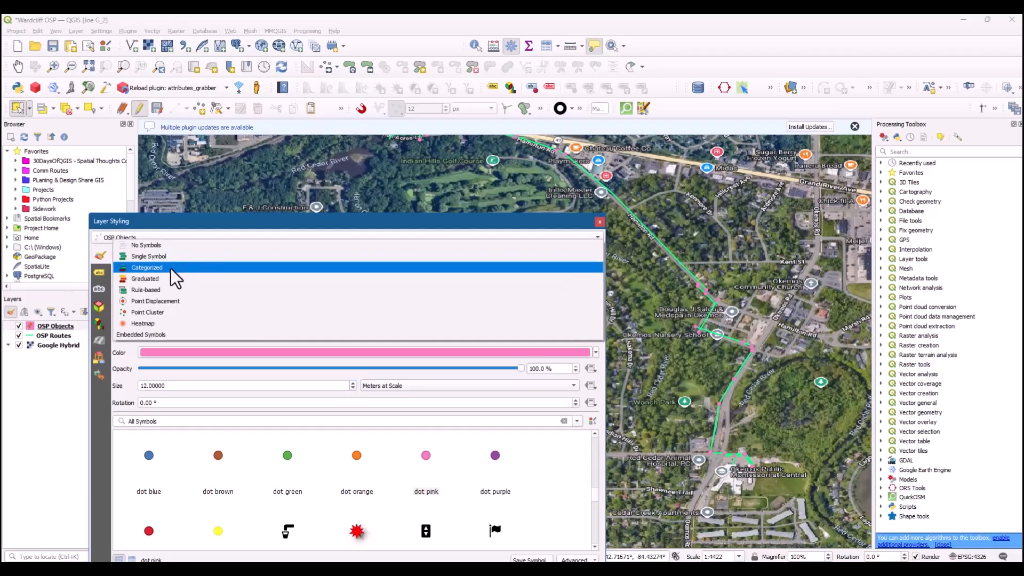
{"action": "left_click", "coordinate": [171, 267]}
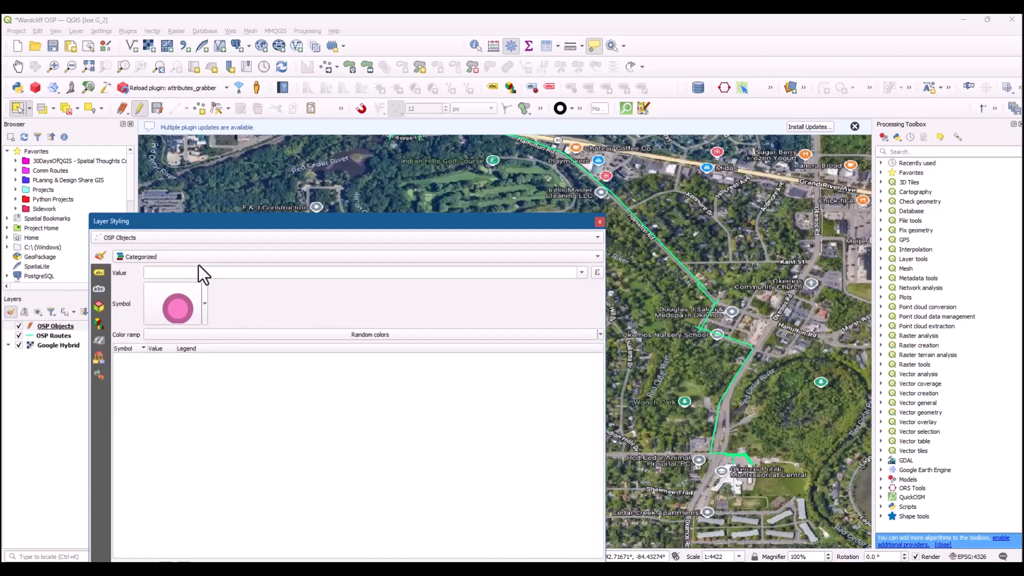
{"action": "left_click", "coordinate": [581, 273]}
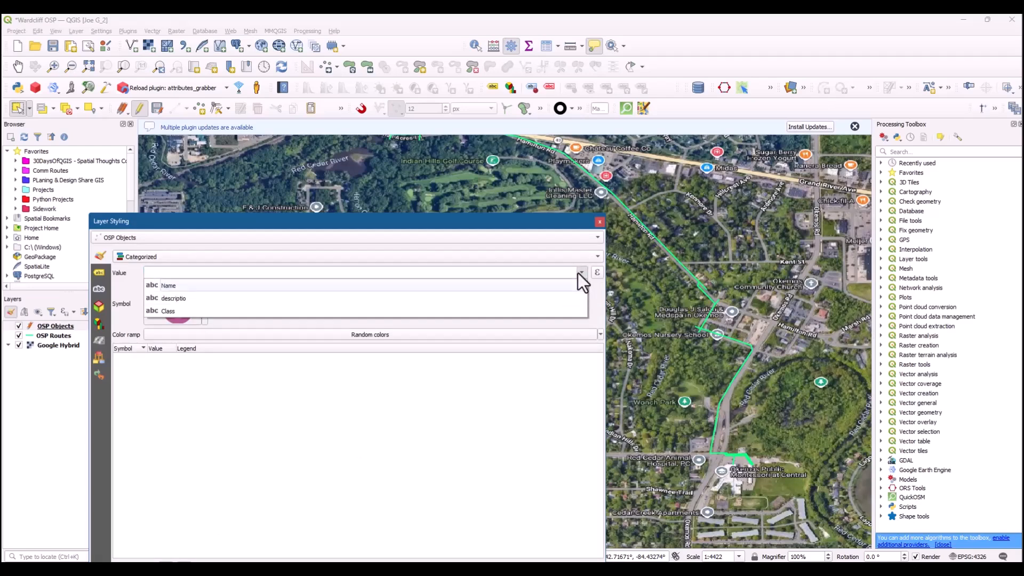
{"action": "left_click", "coordinate": [171, 315]}
{"action": "left_click_drag", "start_coordinate": [200, 222], "coordinate": [196, 81]}
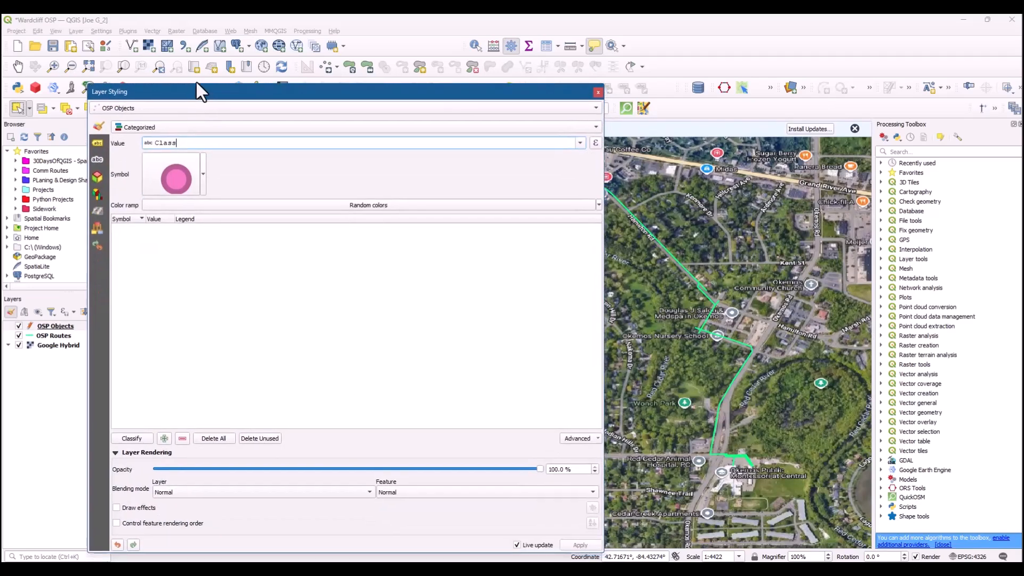
{"action": "left_click", "coordinate": [132, 429]}
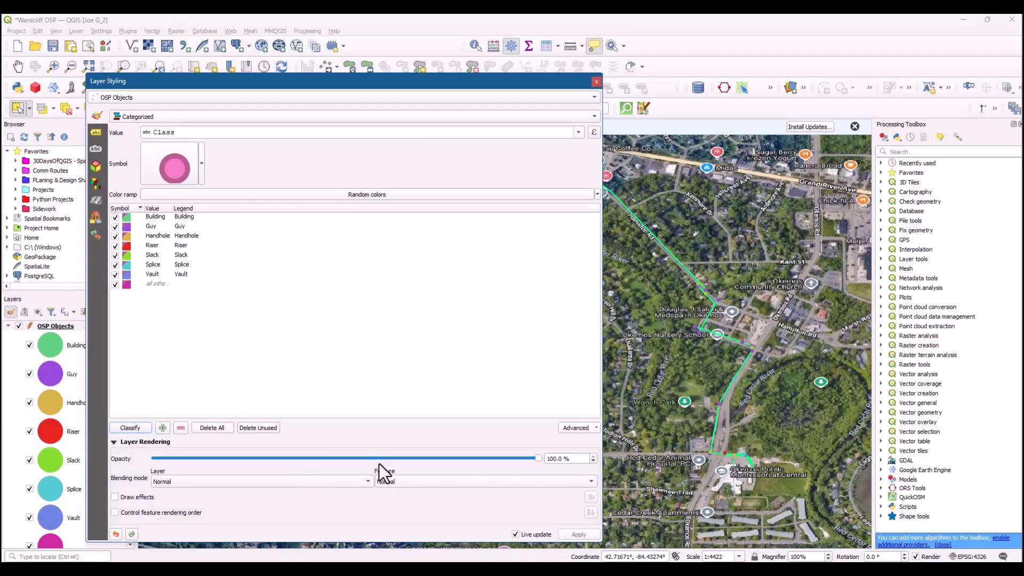
{"action": "left_click", "coordinate": [596, 82]}
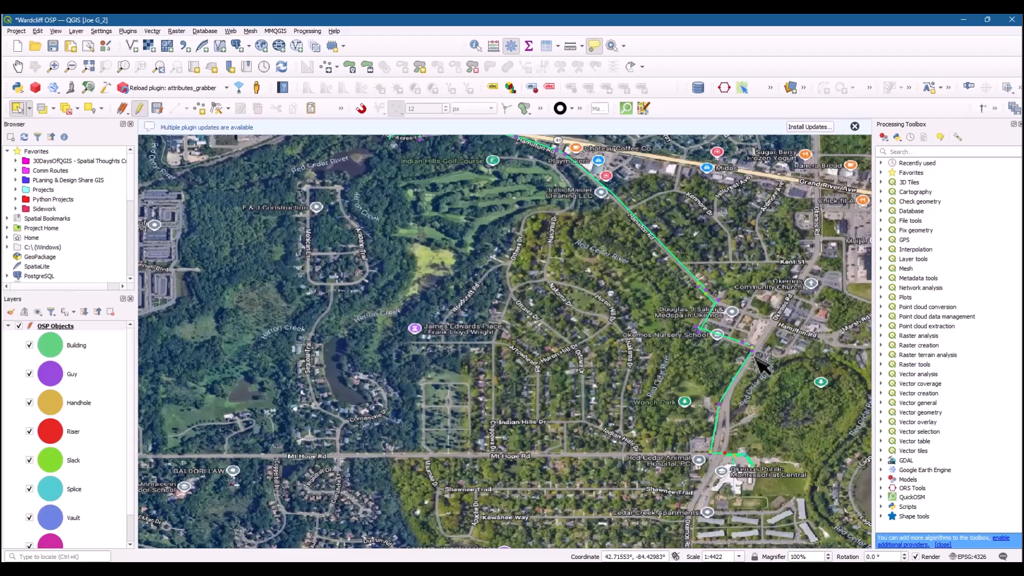
Replace the Building category's dot in OSP Objects with the Building preset marker
{"action": "scroll", "coordinate": [747, 408], "scroll_direction": "down", "scroll_amount": 1}
{"action": "scroll", "coordinate": [747, 416], "scroll_direction": "up", "scroll_amount": 4}
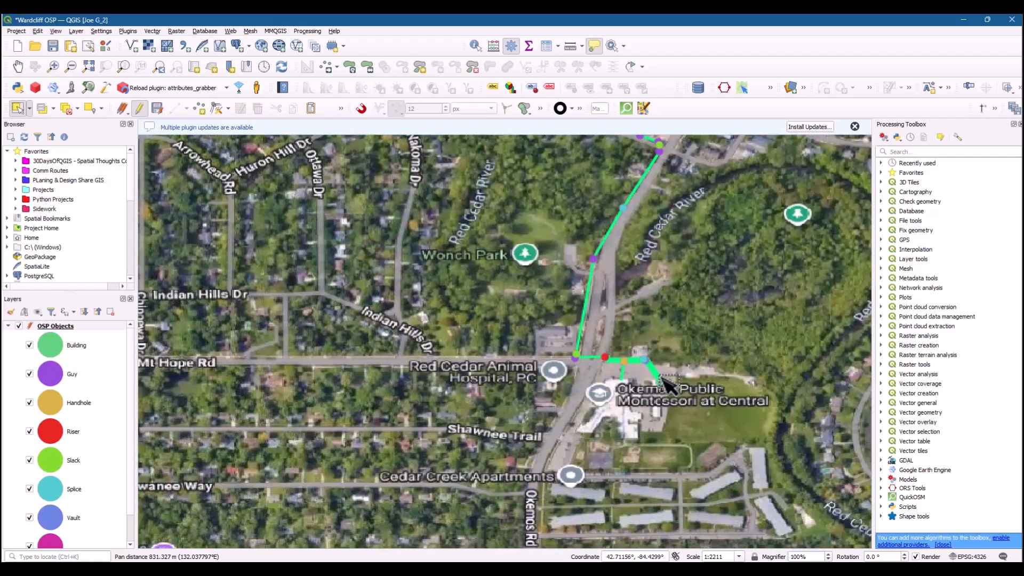
{"action": "scroll", "coordinate": [664, 399], "scroll_direction": "down", "scroll_amount": 1}
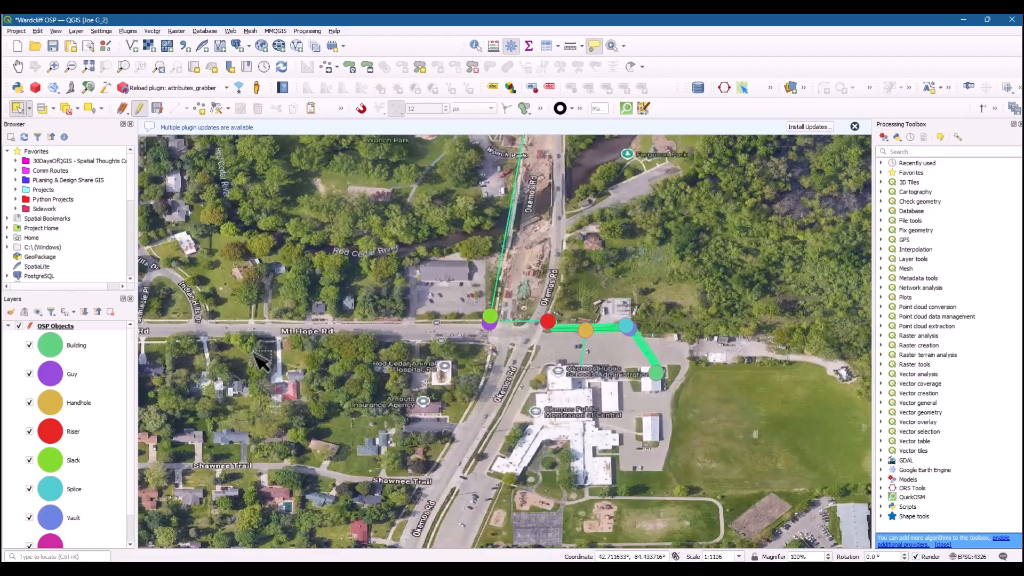
{"action": "double_click", "coordinate": [77, 346]}
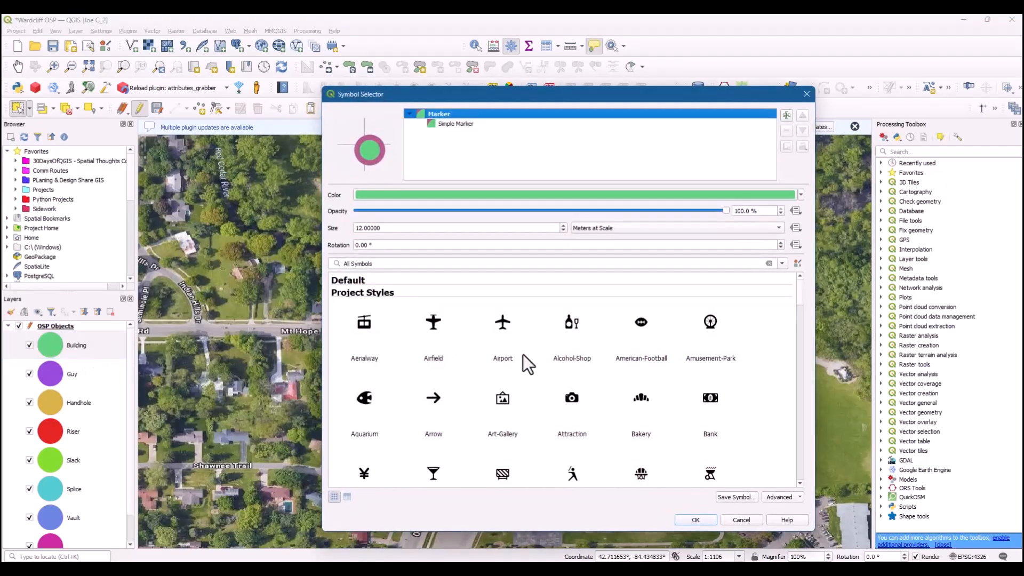
{"action": "scroll", "coordinate": [644, 392], "scroll_direction": "down", "scroll_amount": 2}
{"action": "scroll", "coordinate": [645, 396], "scroll_direction": "down", "scroll_amount": 1}
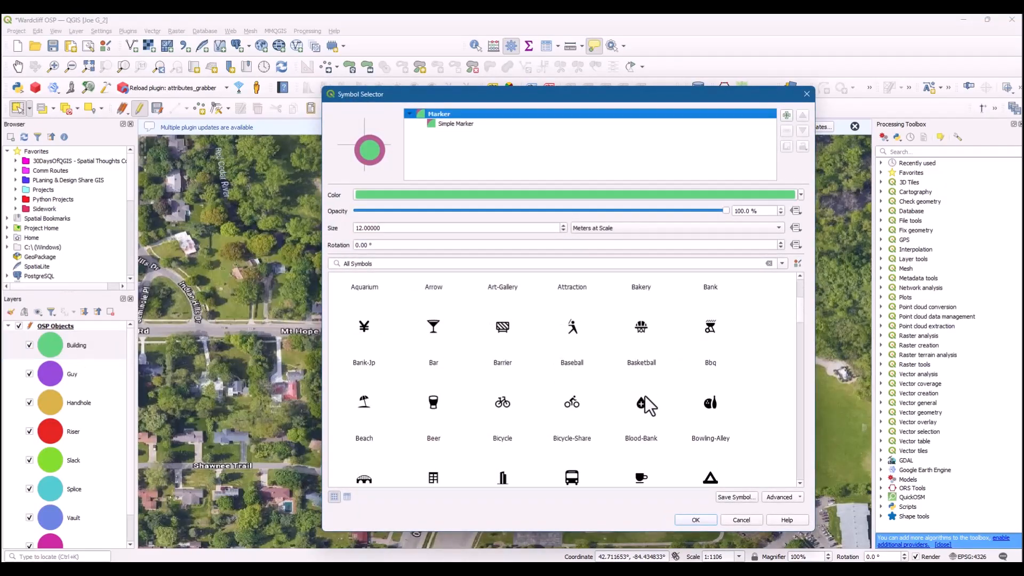
{"action": "scroll", "coordinate": [644, 396], "scroll_direction": "down", "scroll_amount": 3}
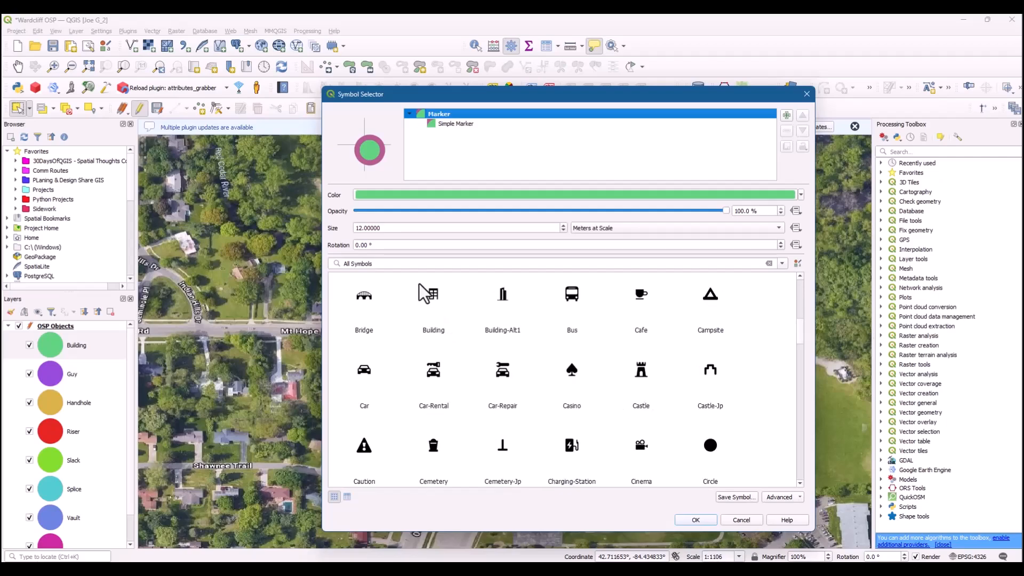
{"action": "left_click", "coordinate": [433, 303]}
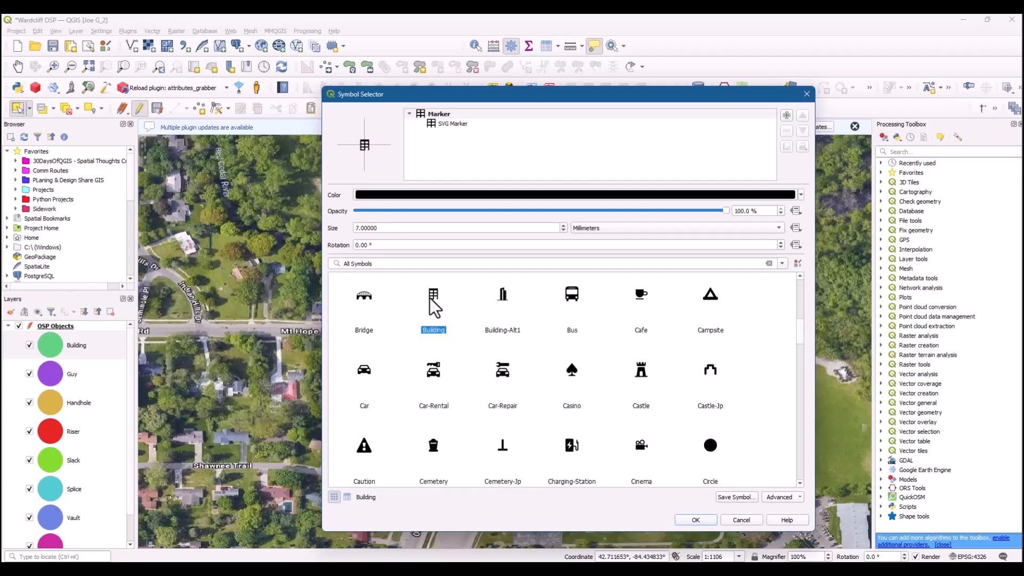
{"action": "left_click", "coordinate": [699, 519]}
Compare the Building marker's size with the other class markers around Okemos Public Schools Administration at several map scales
{"action": "scroll", "coordinate": [682, 392], "scroll_direction": "up", "scroll_amount": 3}
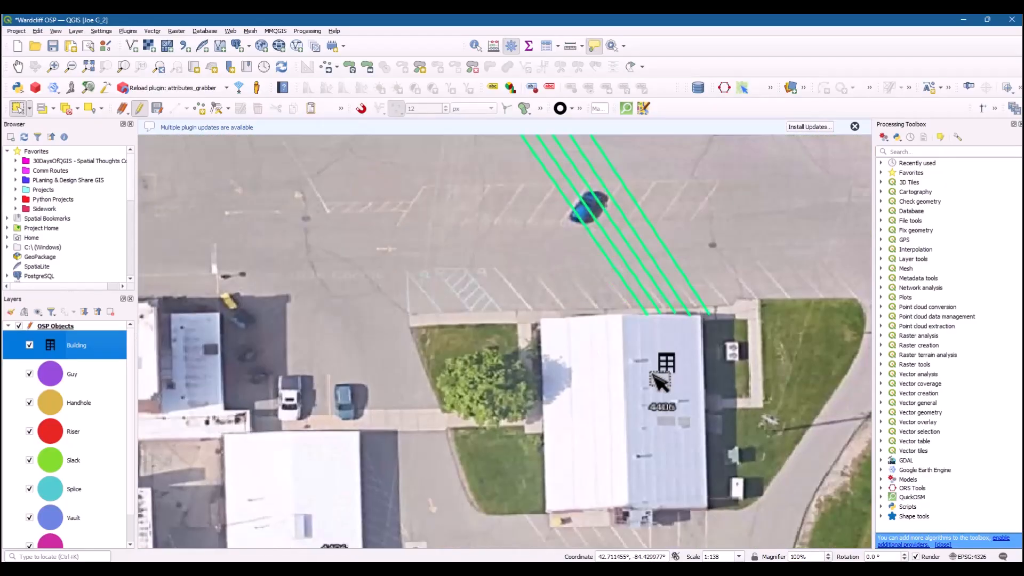
{"action": "scroll", "coordinate": [667, 384], "scroll_direction": "down", "scroll_amount": 3}
{"action": "scroll", "coordinate": [693, 405], "scroll_direction": "up", "scroll_amount": 1}
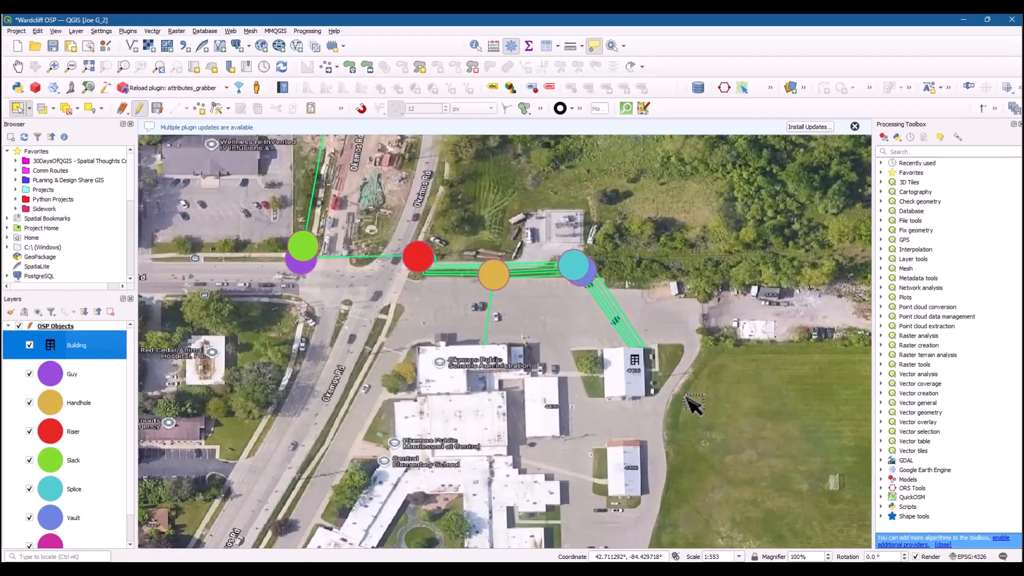
{"action": "scroll", "coordinate": [693, 405], "scroll_direction": "down", "scroll_amount": 1}
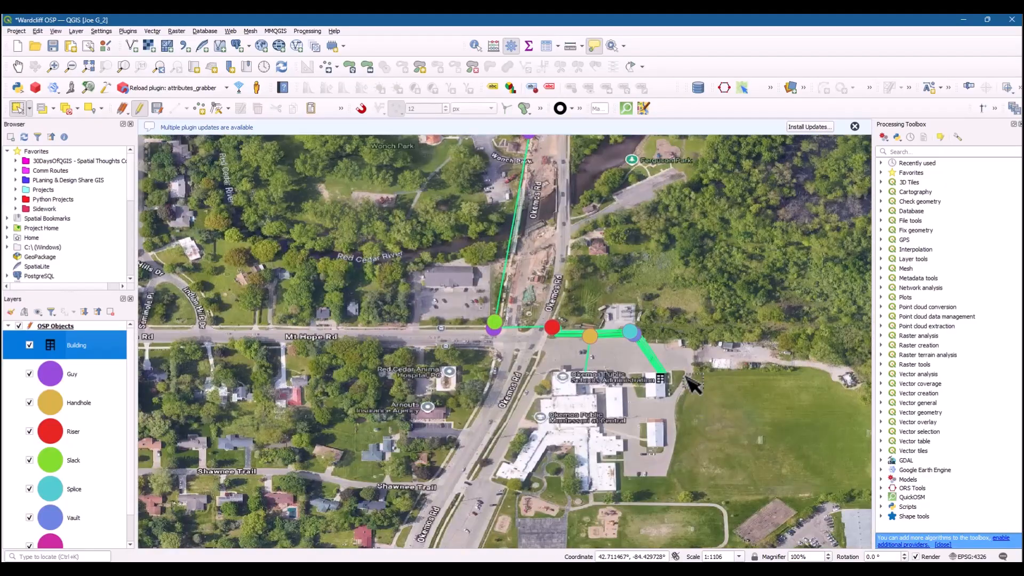
{"action": "scroll", "coordinate": [666, 386], "scroll_direction": "up", "scroll_amount": 1}
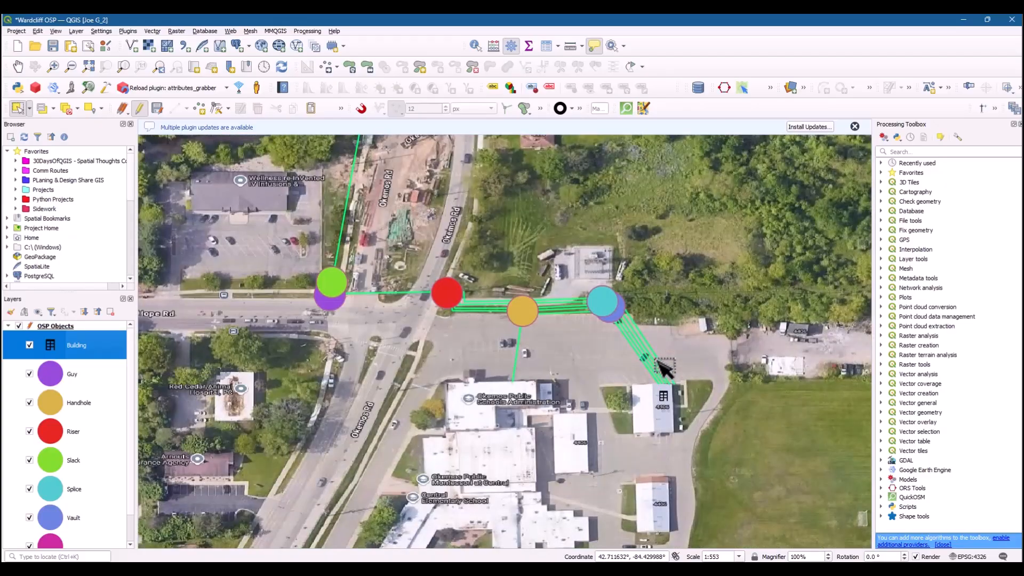
{"action": "scroll", "coordinate": [662, 405], "scroll_direction": "up", "scroll_amount": 2}
{"action": "scroll", "coordinate": [666, 411], "scroll_direction": "down", "scroll_amount": 1}
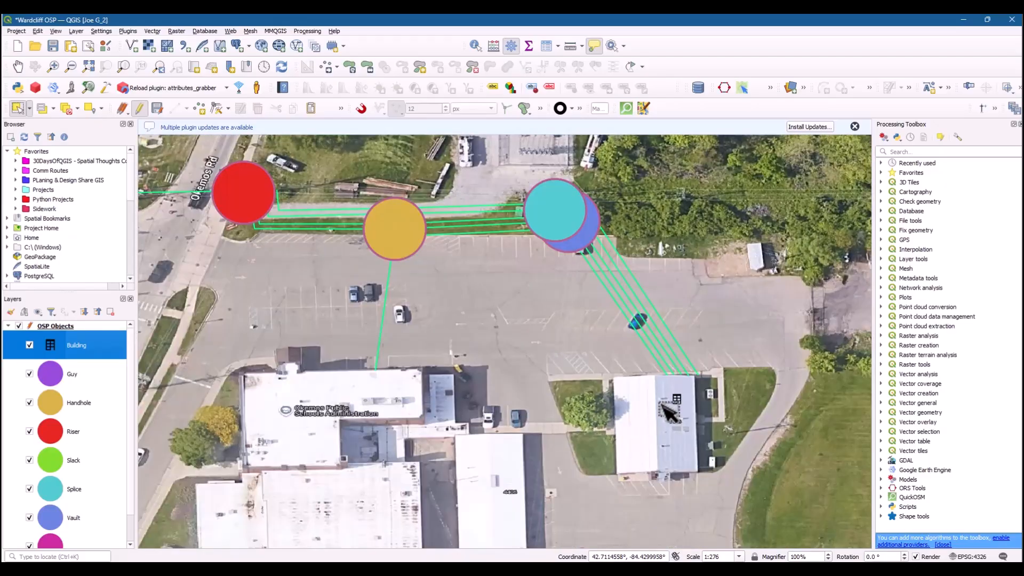
{"action": "scroll", "coordinate": [657, 373], "scroll_direction": "down", "scroll_amount": 1}
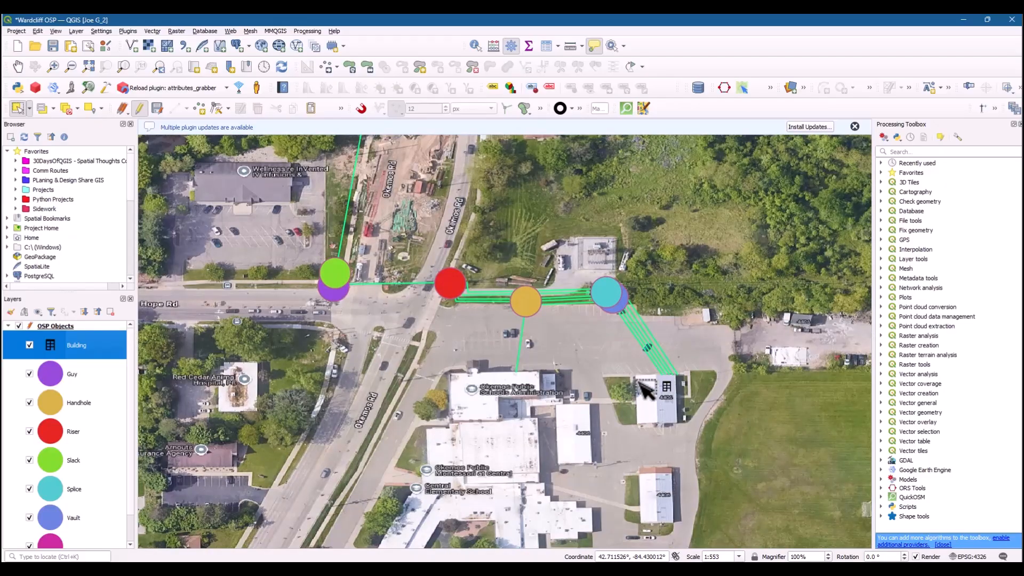
{"action": "scroll", "coordinate": [662, 402], "scroll_direction": "up", "scroll_amount": 1}
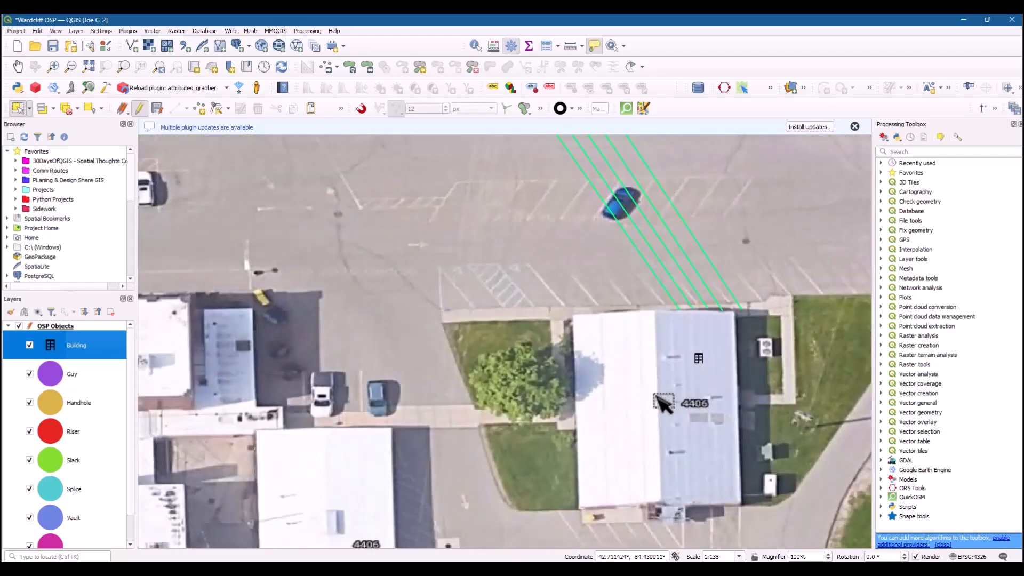
{"action": "scroll", "coordinate": [663, 404], "scroll_direction": "down", "scroll_amount": 1}
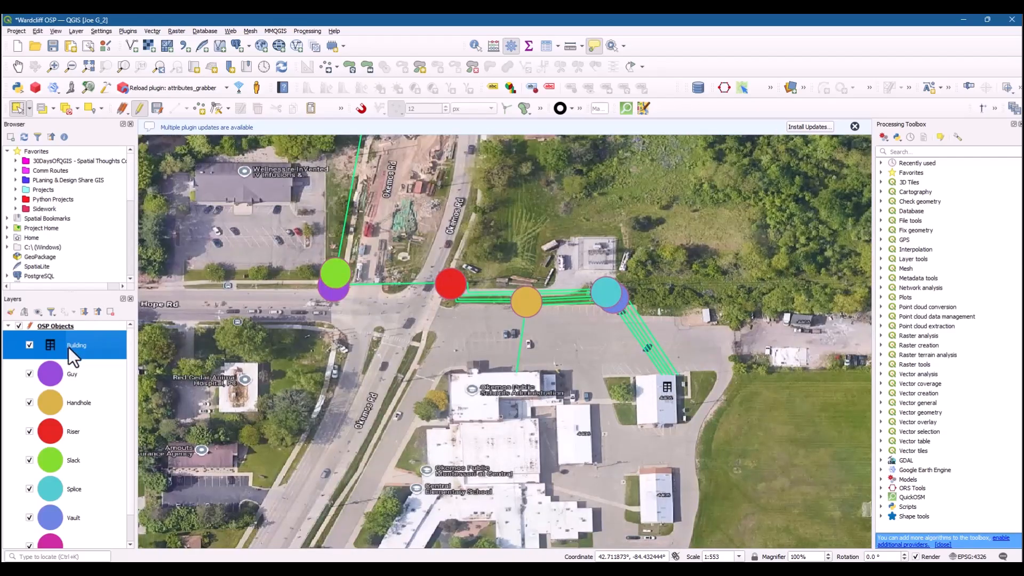
Set the Building marker's size unit to Meters at Scale, enlarge the marker, and check it on the map
{"action": "double_click", "coordinate": [68, 347]}
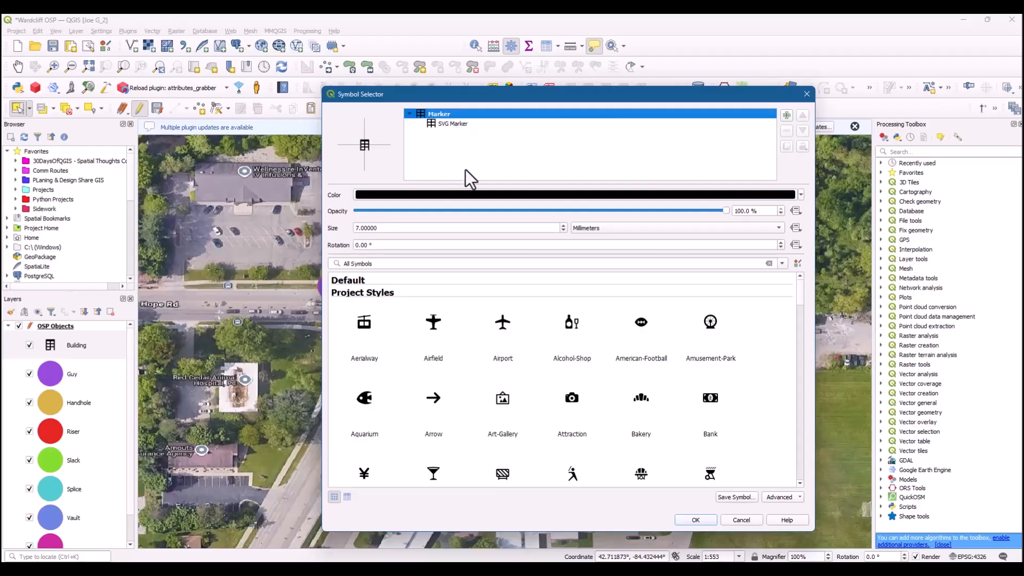
{"action": "left_click", "coordinate": [437, 122]}
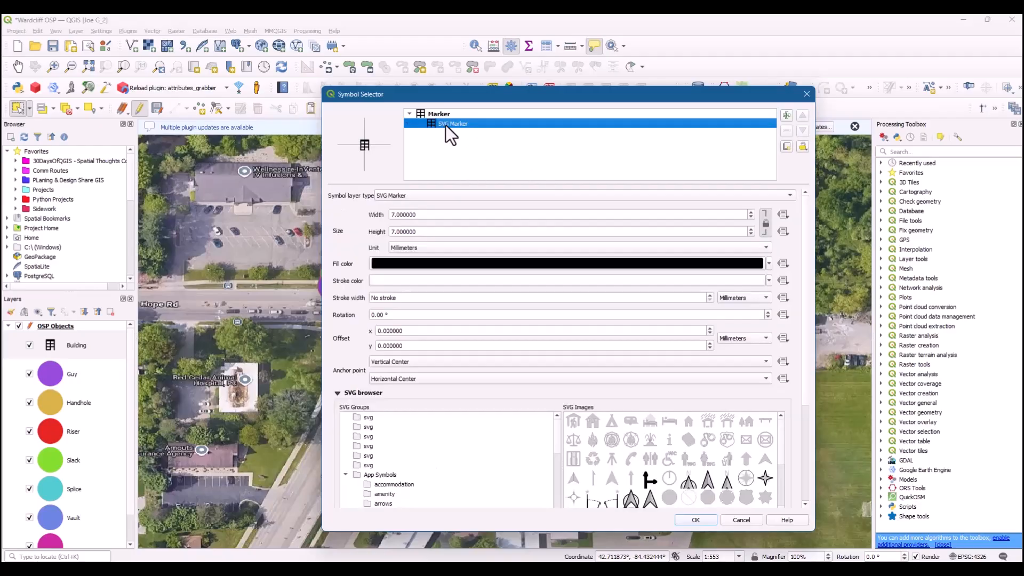
{"action": "left_click", "coordinate": [438, 114]}
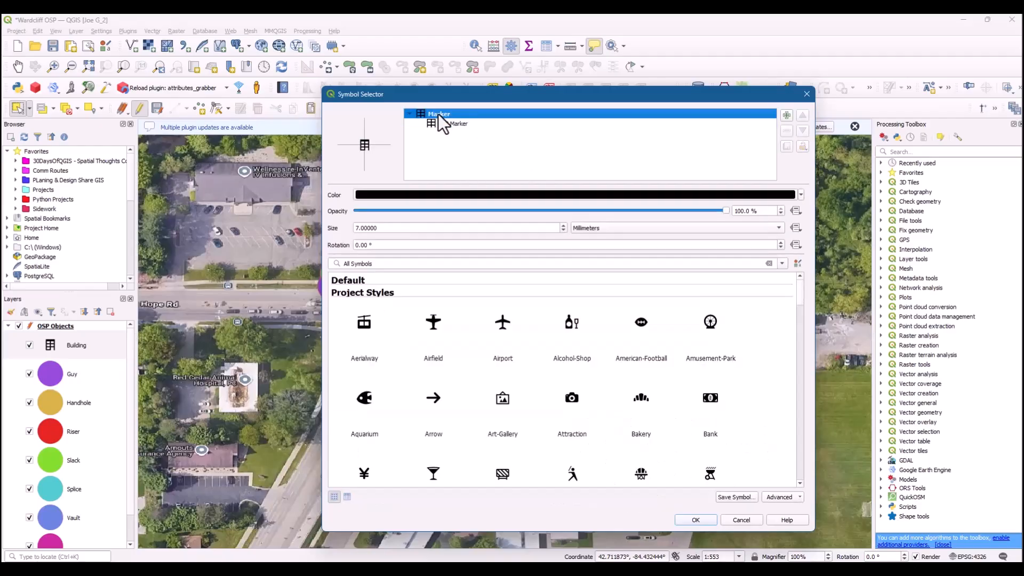
{"action": "left_click", "coordinate": [777, 229]}
{"action": "left_click", "coordinate": [654, 101]}
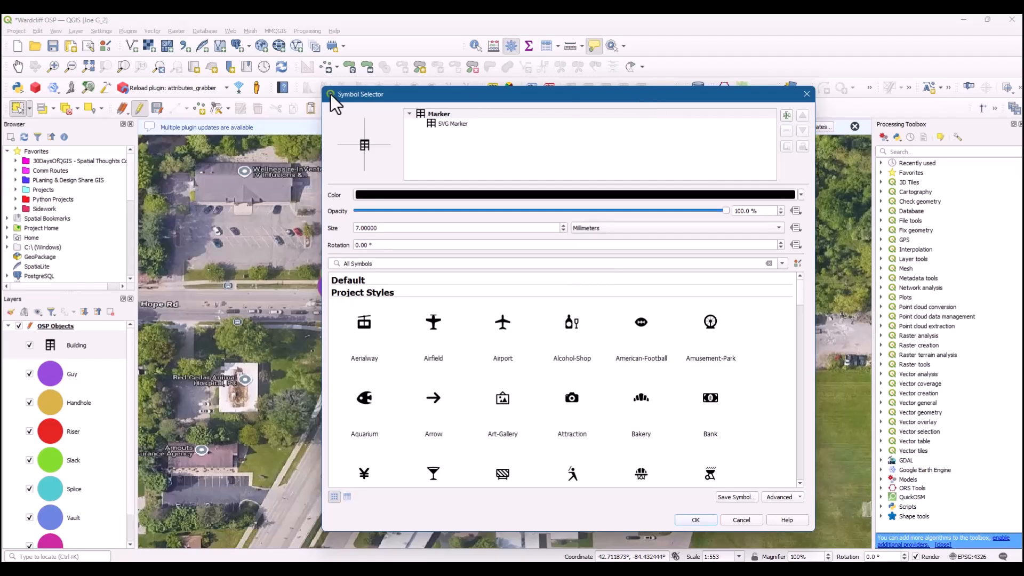
{"action": "left_click_drag", "start_coordinate": [514, 93], "coordinate": [259, 87]}
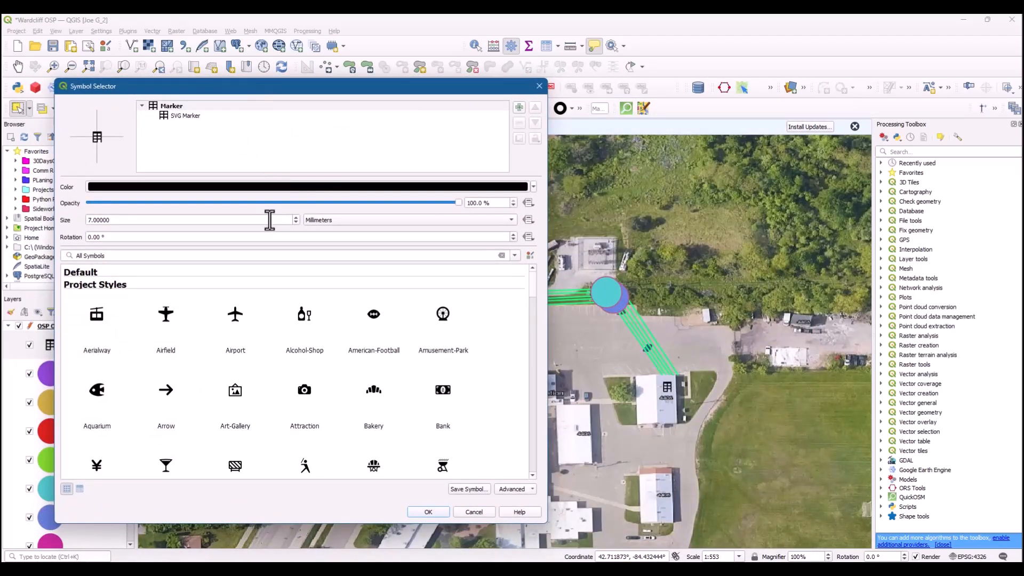
{"action": "left_click", "coordinate": [341, 221]}
{"action": "left_click", "coordinate": [331, 252]}
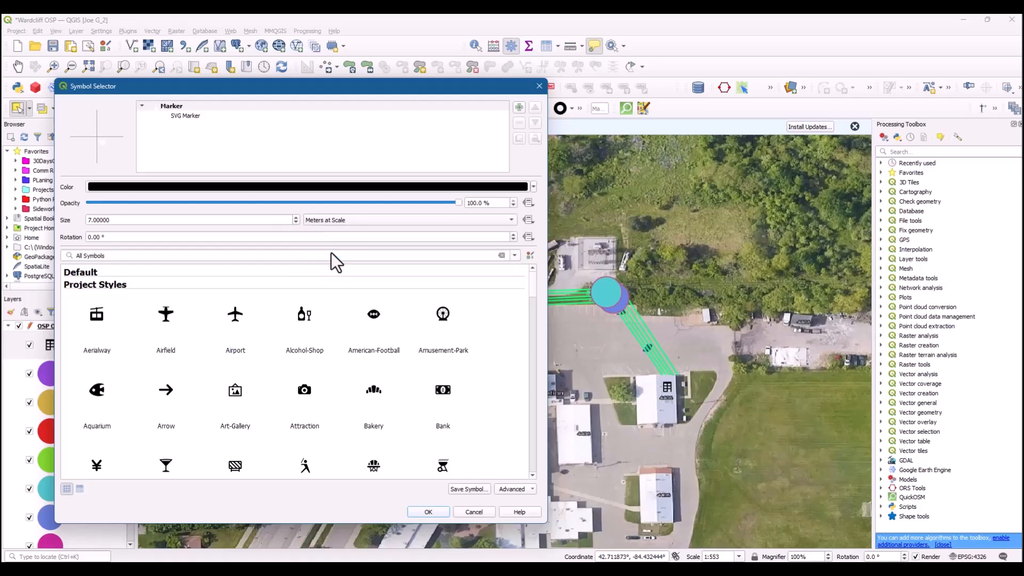
{"action": "double_click", "coordinate": [134, 218]}
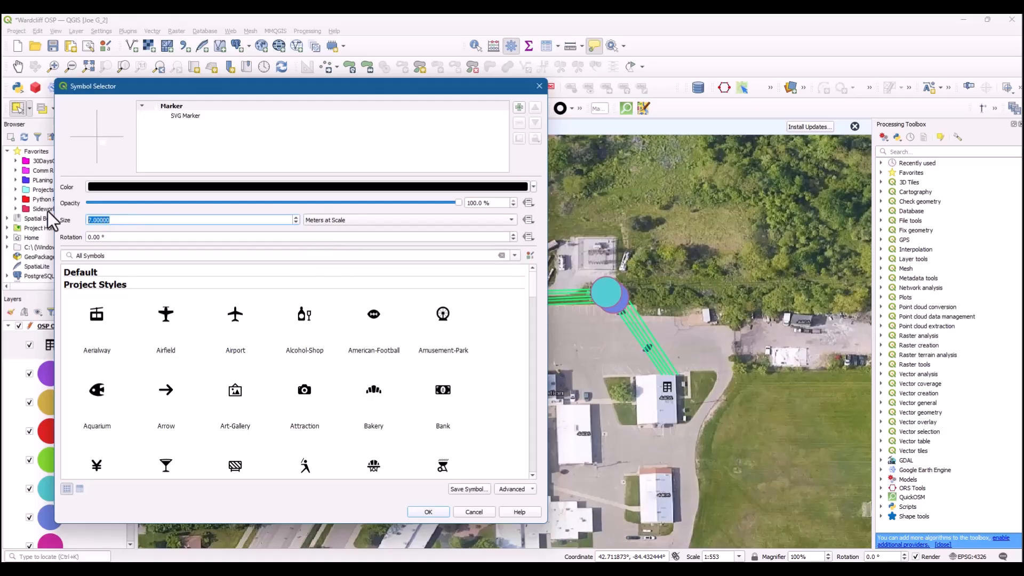
{"action": "key", "text": "Return"}
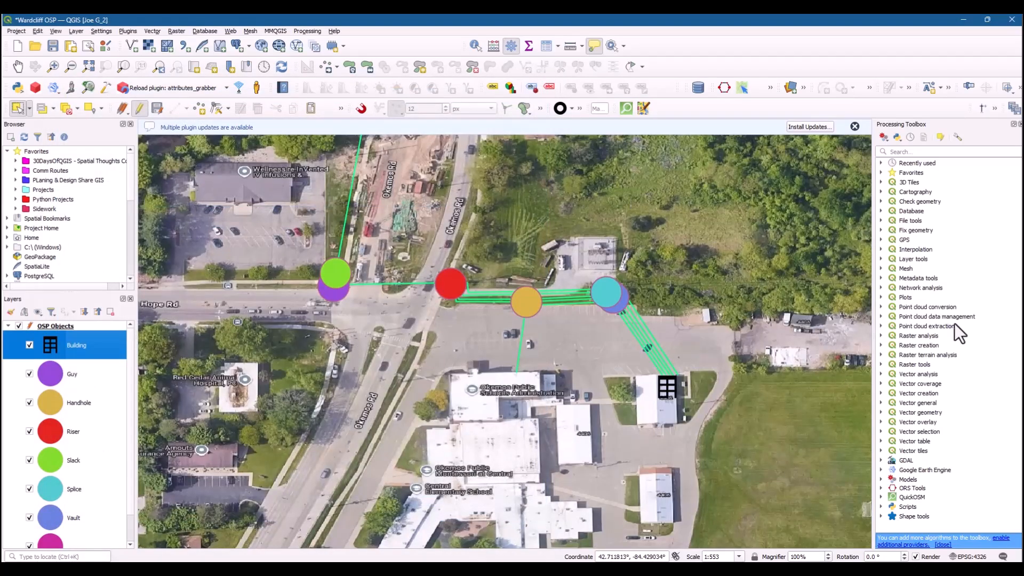
{"action": "scroll", "coordinate": [666, 421], "scroll_direction": "down", "scroll_amount": 2}
{"action": "scroll", "coordinate": [669, 430], "scroll_direction": "up", "scroll_amount": 2}
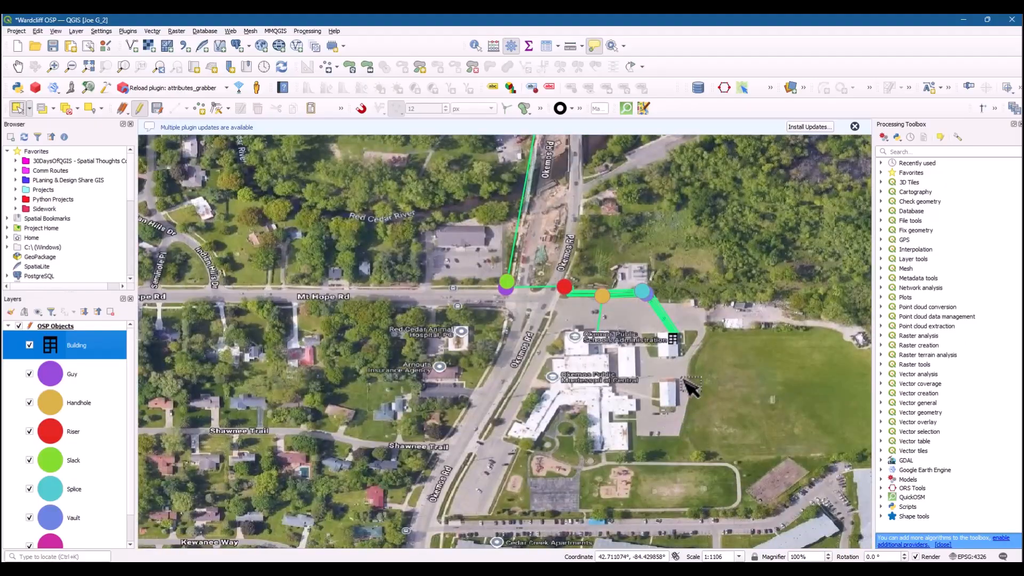
{"action": "left_click_drag", "start_coordinate": [683, 356], "coordinate": [670, 473]}
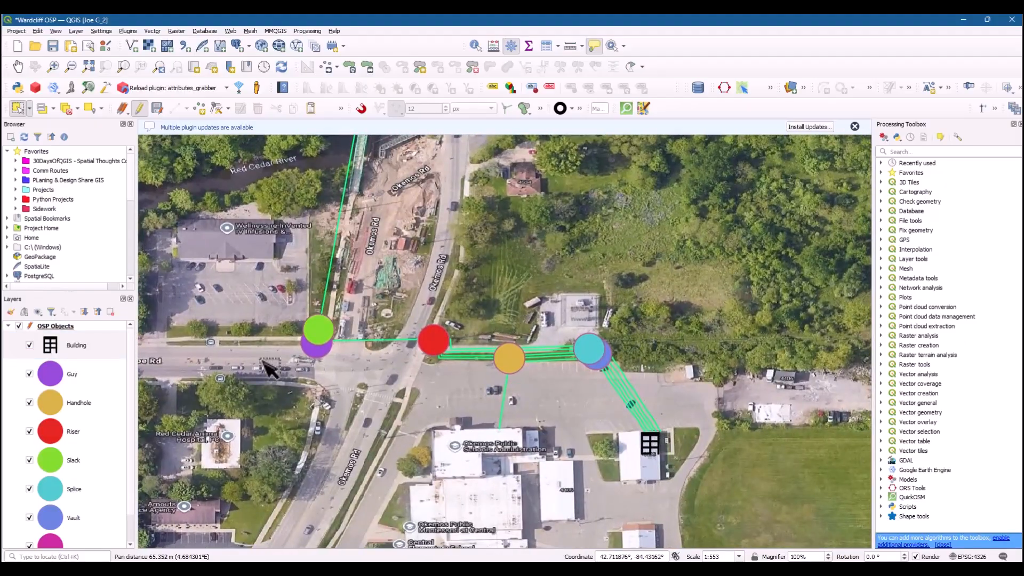
Change the Guy category's simple marker from a circle to a filled cross
{"action": "left_click", "coordinate": [49, 376]}
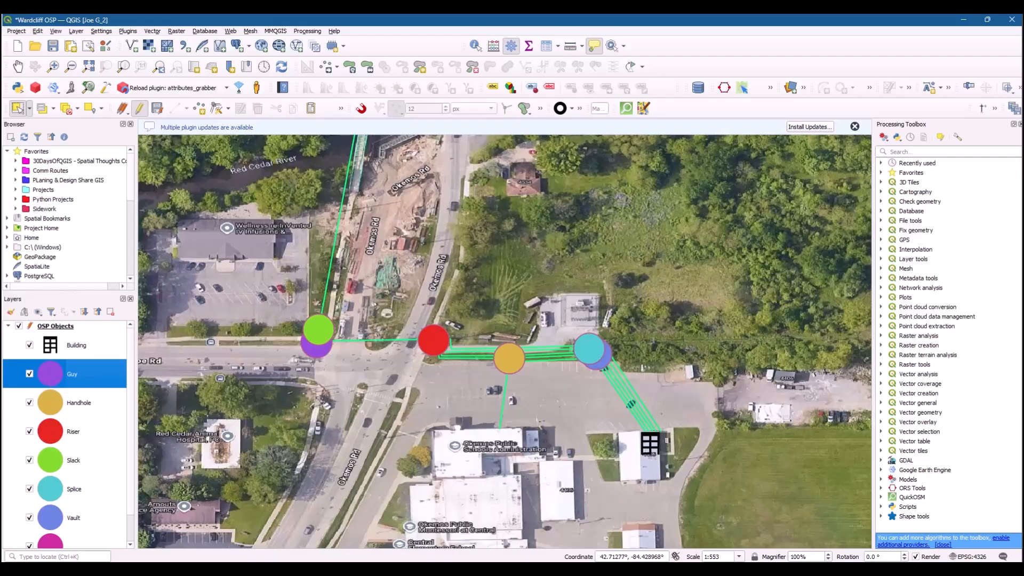
{"action": "double_click", "coordinate": [49, 375]}
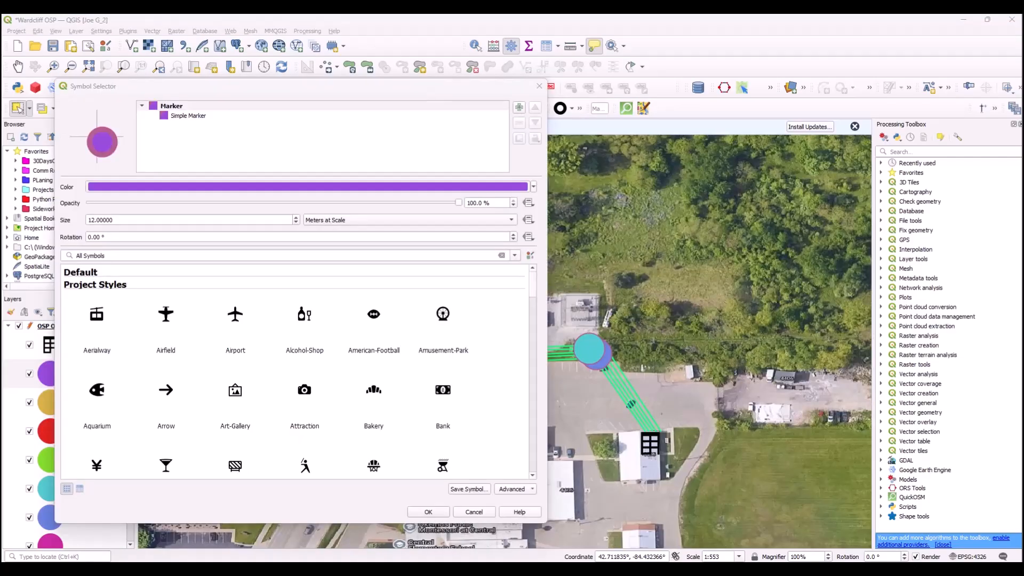
{"action": "left_click", "coordinate": [198, 116]}
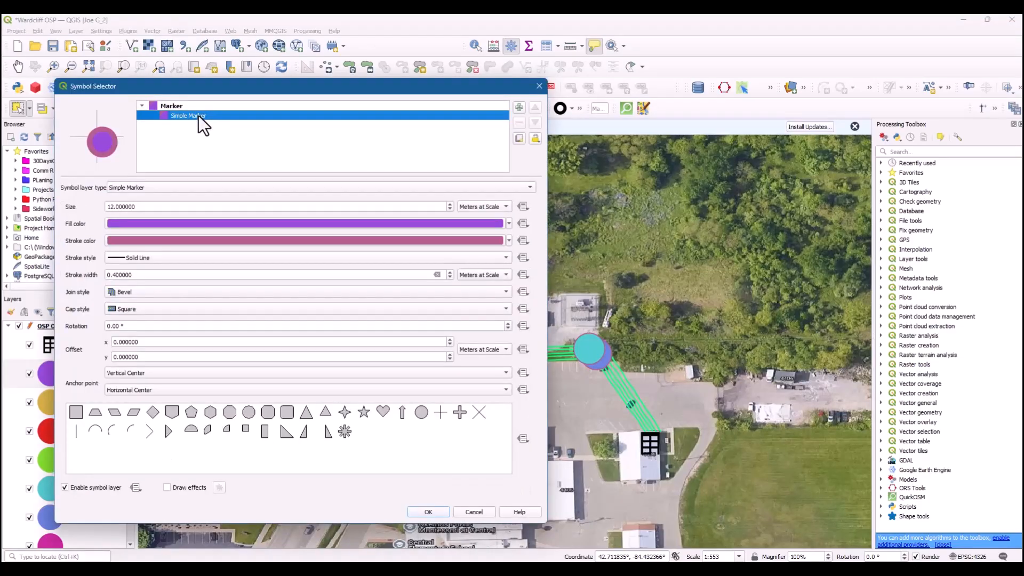
{"action": "left_click", "coordinate": [461, 414]}
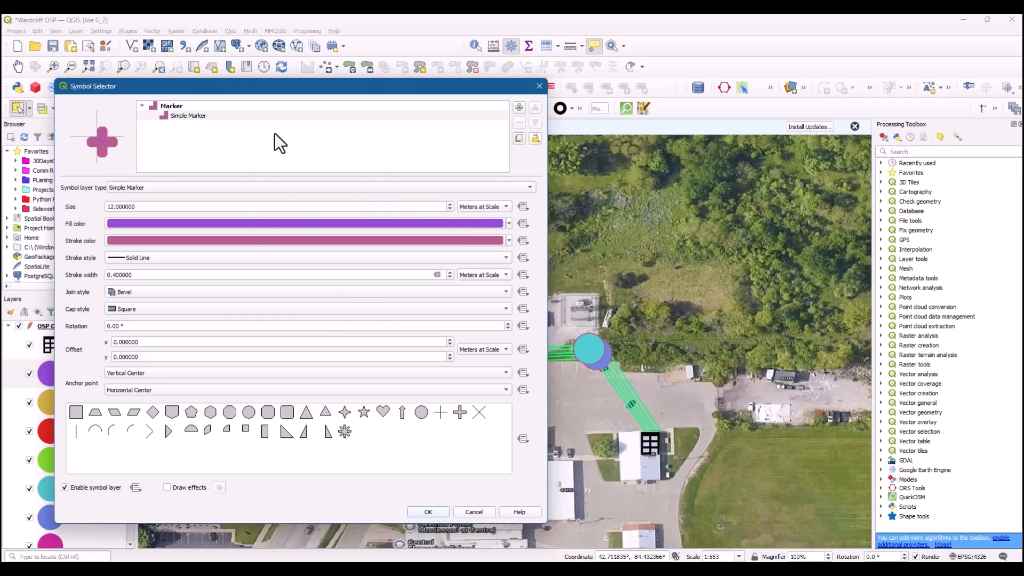
{"action": "left_click", "coordinate": [428, 511]}
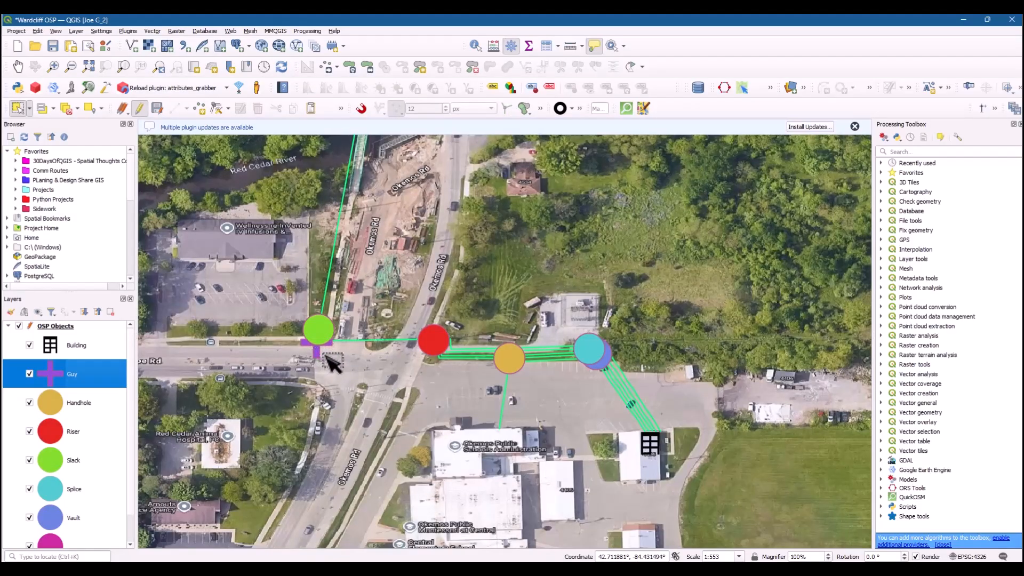
Examine the Guy cross markers along Okemos Rd, Clinton St and Hamilton Rd at several map scales
{"action": "scroll", "coordinate": [327, 357], "scroll_direction": "down", "scroll_amount": 2}
{"action": "scroll", "coordinate": [326, 356], "scroll_direction": "up", "scroll_amount": 2}
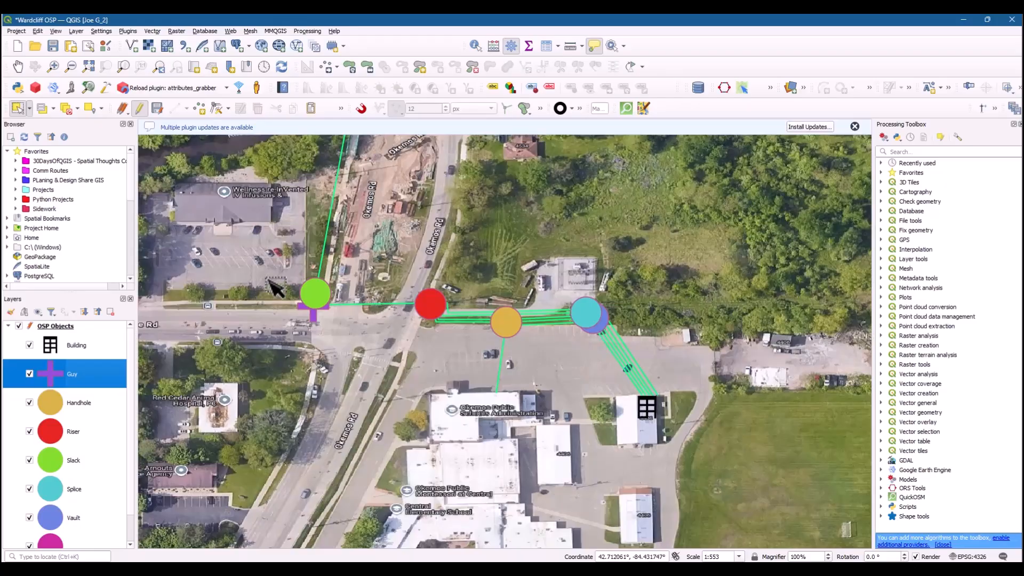
{"action": "scroll", "coordinate": [276, 290], "scroll_direction": "down", "scroll_amount": 2}
{"action": "left_click_drag", "start_coordinate": [331, 291], "coordinate": [426, 558]}
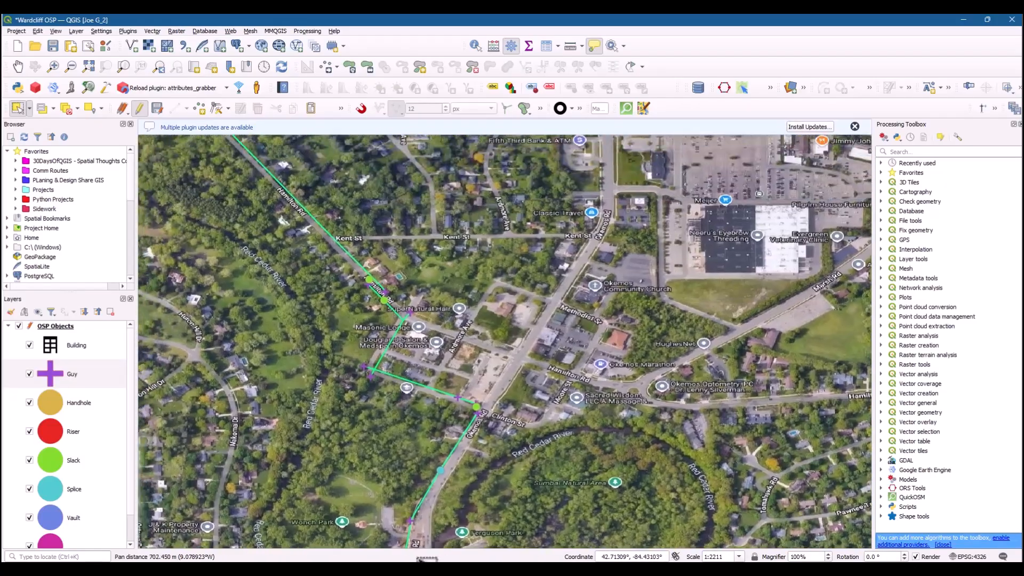
{"action": "scroll", "coordinate": [411, 312], "scroll_direction": "up", "scroll_amount": 2}
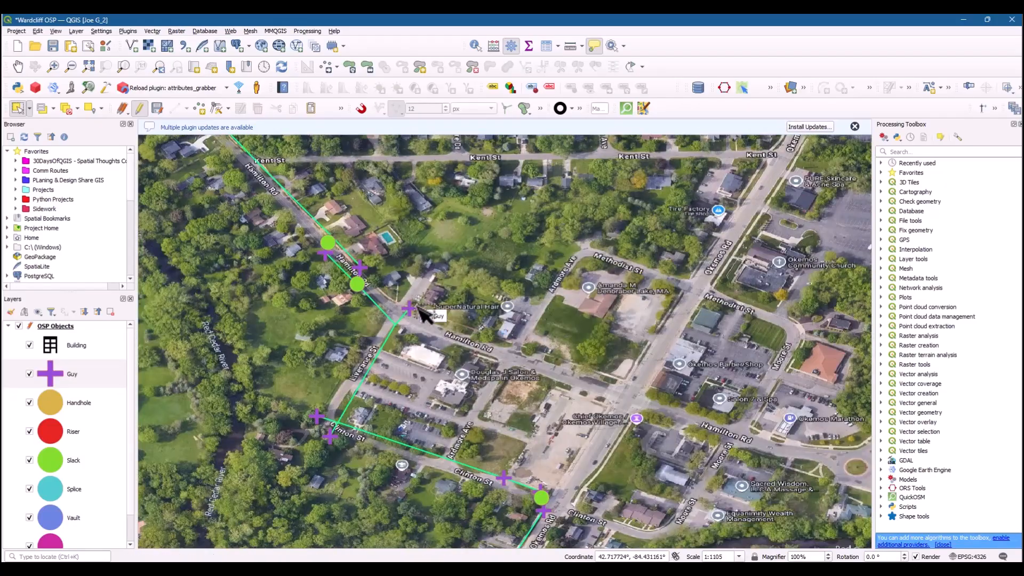
{"action": "scroll", "coordinate": [421, 317], "scroll_direction": "down", "scroll_amount": 2}
{"action": "scroll", "coordinate": [437, 323], "scroll_direction": "up", "scroll_amount": 2}
{"action": "scroll", "coordinate": [460, 318], "scroll_direction": "down", "scroll_amount": 2}
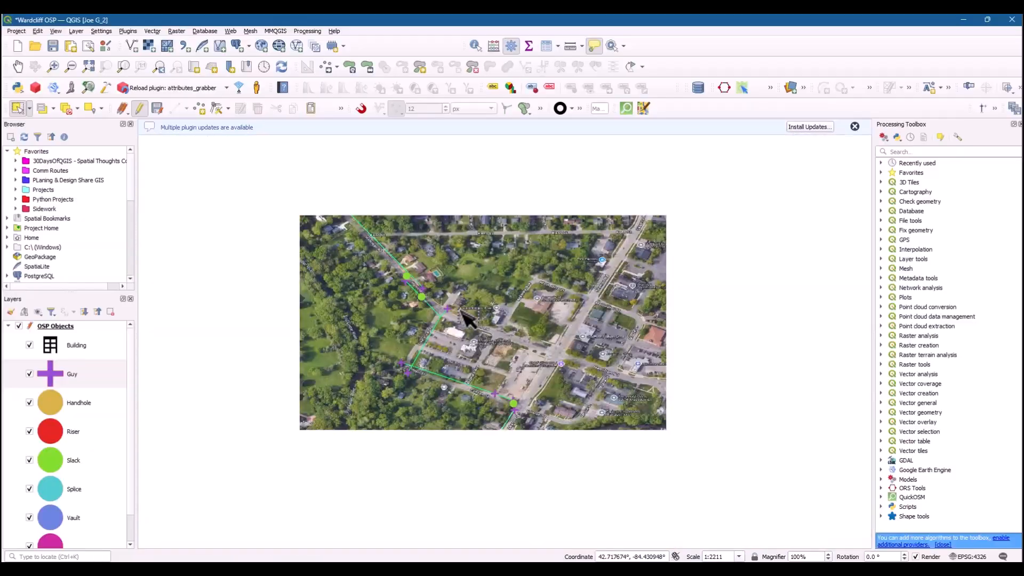
{"action": "scroll", "coordinate": [465, 319], "scroll_direction": "up", "scroll_amount": 2}
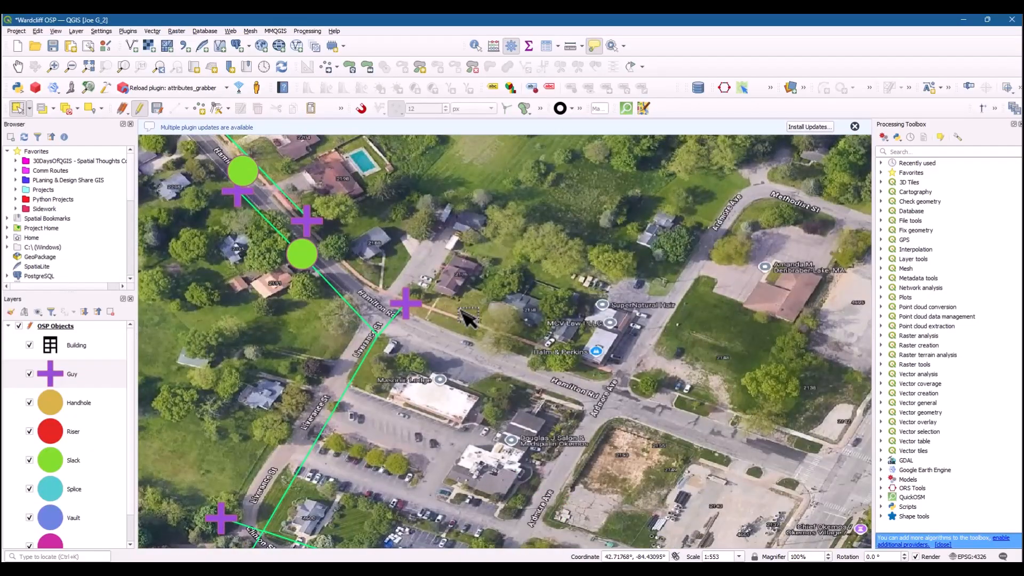
{"action": "scroll", "coordinate": [437, 319], "scroll_direction": "down", "scroll_amount": 1}
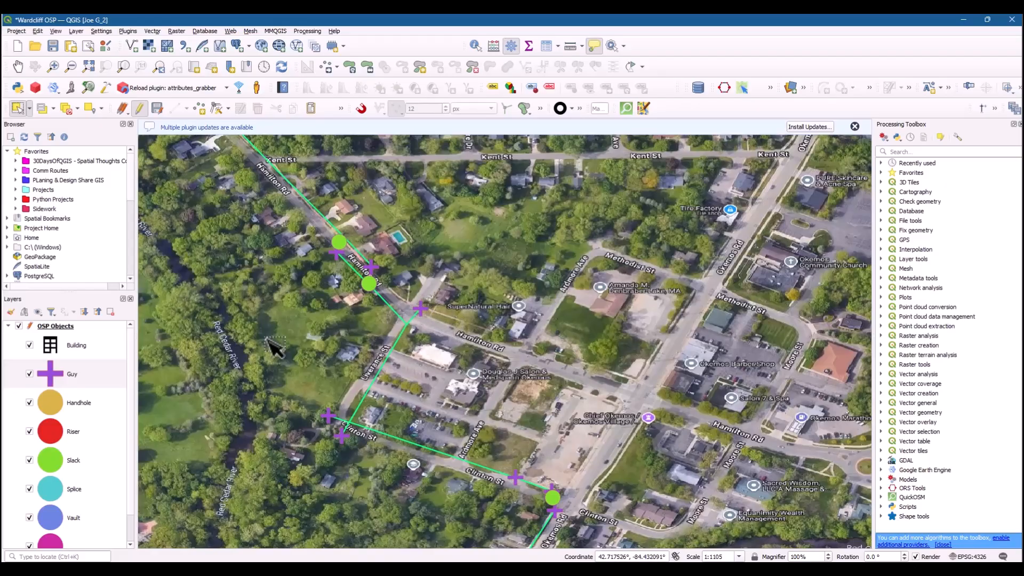
Recolor the Guy cross marker light blue and check its visibility along the route
{"action": "double_click", "coordinate": [72, 373]}
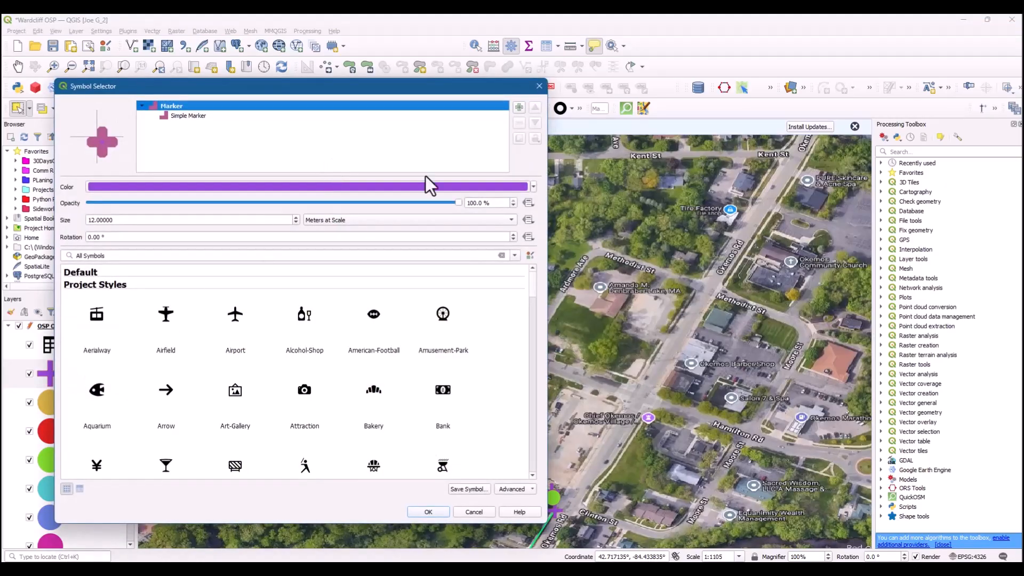
{"action": "left_click", "coordinate": [534, 187]}
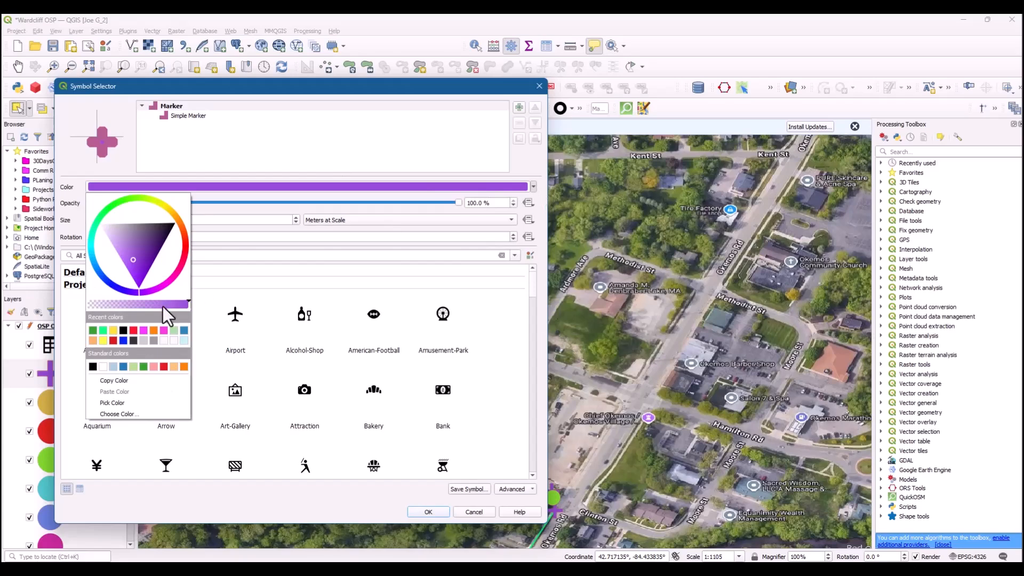
{"action": "left_click", "coordinate": [92, 251]}
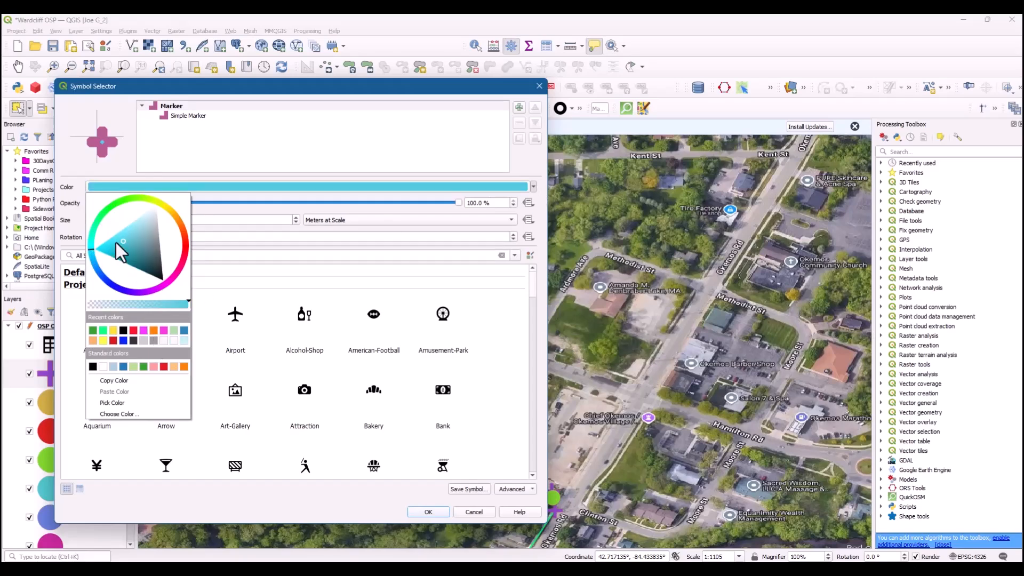
{"action": "left_click_drag", "start_coordinate": [129, 235], "coordinate": [138, 228]}
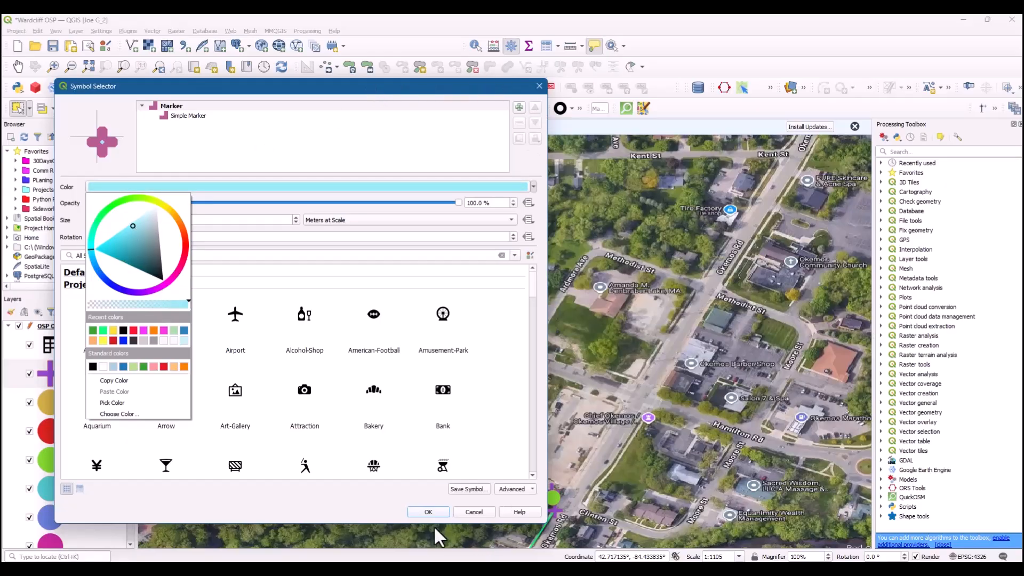
{"action": "left_click", "coordinate": [428, 511]}
{"action": "left_click", "coordinate": [428, 511]}
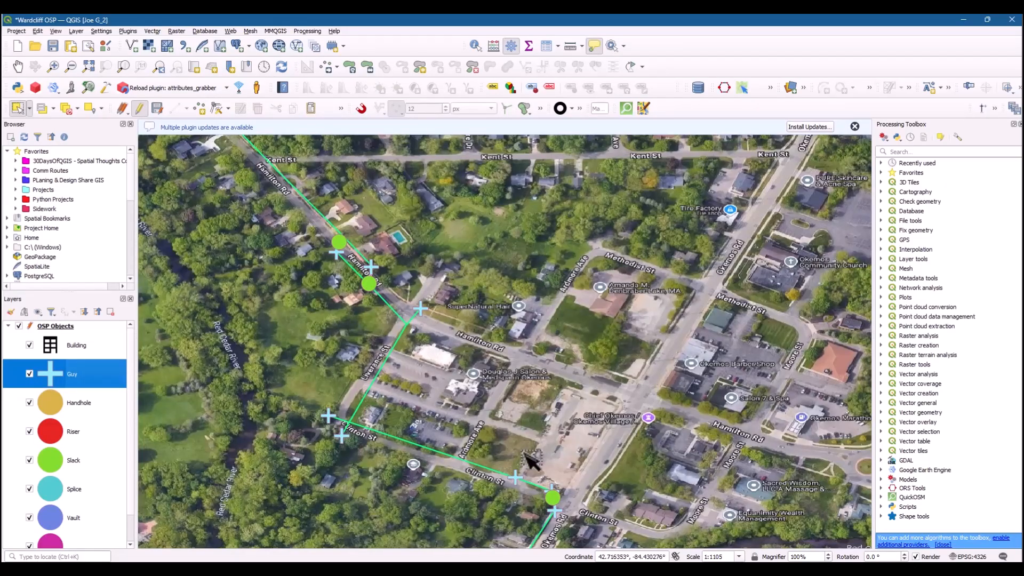
{"action": "scroll", "coordinate": [524, 453], "scroll_direction": "down", "scroll_amount": 1}
{"action": "left_click_drag", "start_coordinate": [524, 453], "coordinate": [493, 316]}
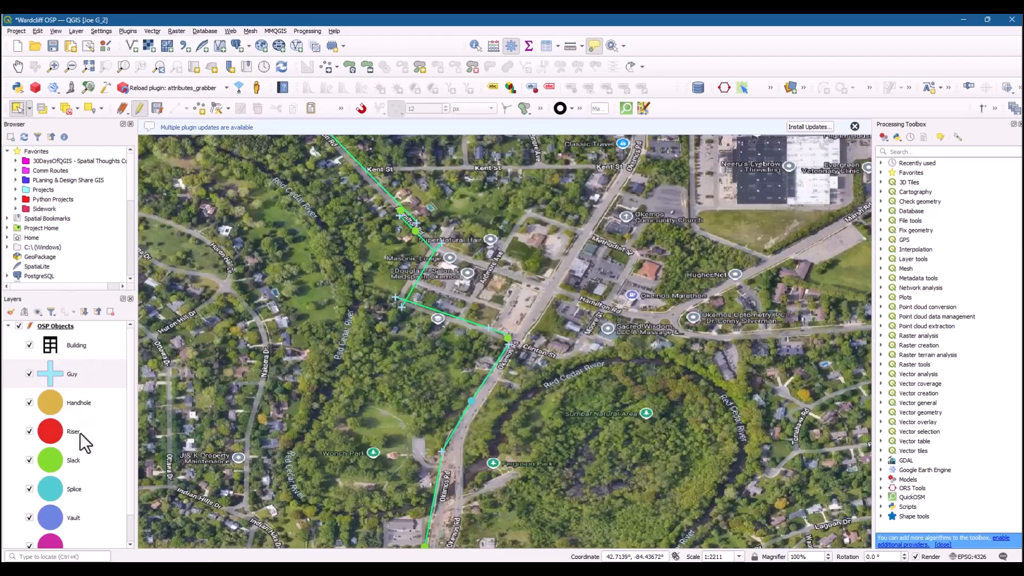
Change the Handhole category's simple marker to an octagon with a bright green fill
{"action": "double_click", "coordinate": [56, 406]}
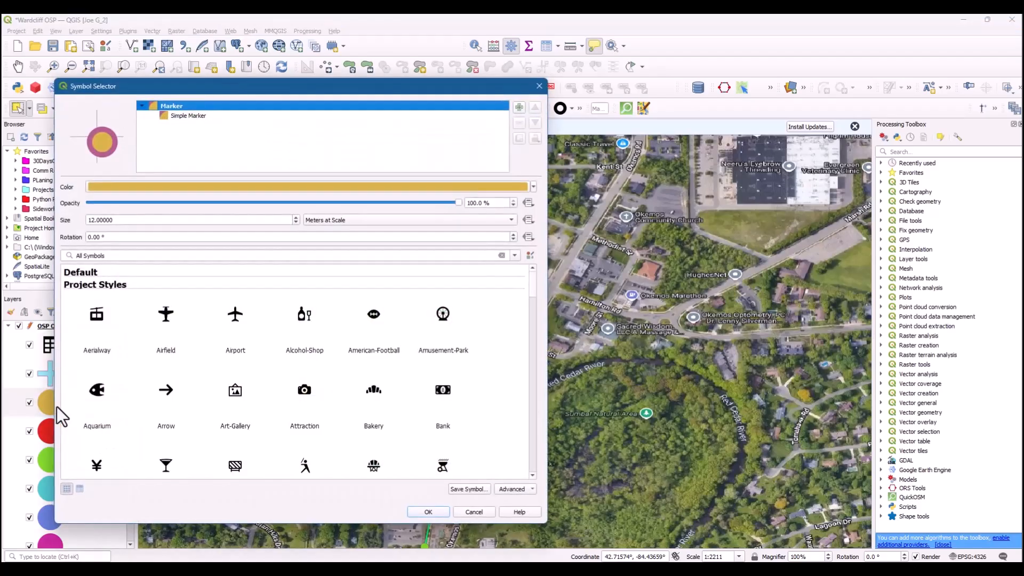
{"action": "scroll", "coordinate": [372, 377], "scroll_direction": "down", "scroll_amount": 3}
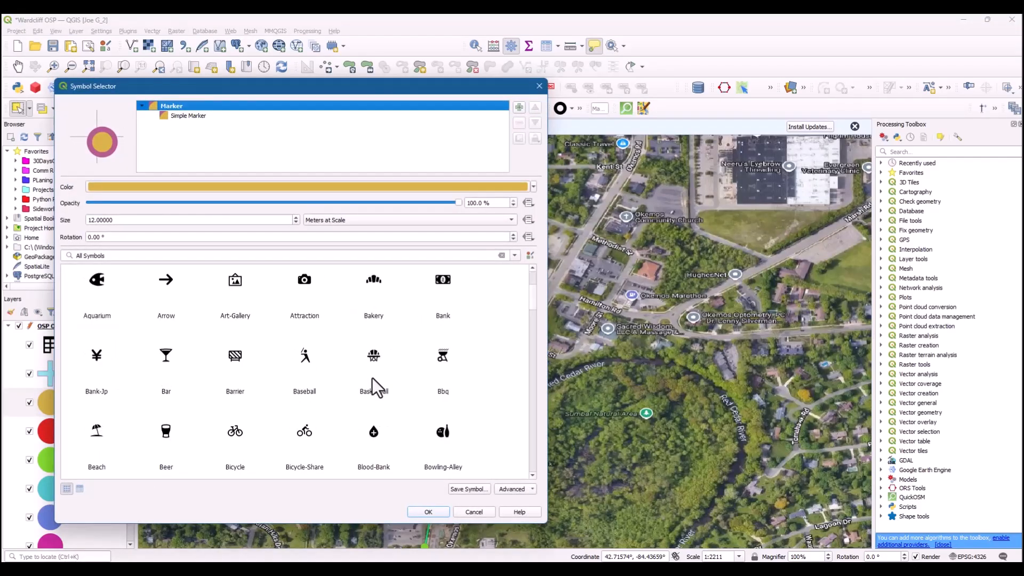
{"action": "scroll", "coordinate": [372, 377], "scroll_direction": "down", "scroll_amount": 5}
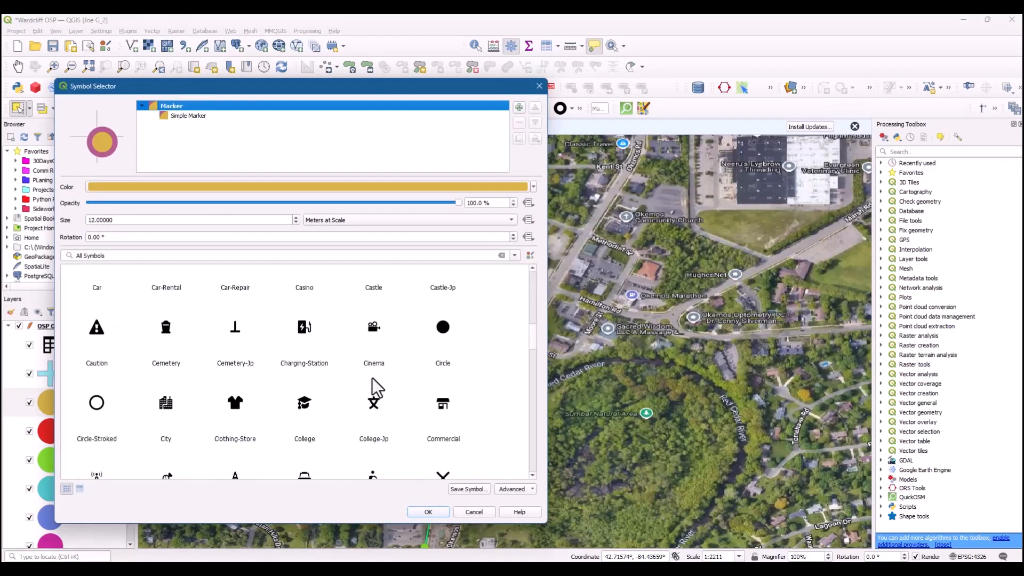
{"action": "scroll", "coordinate": [372, 378], "scroll_direction": "up", "scroll_amount": 1}
{"action": "left_click", "coordinate": [193, 116]}
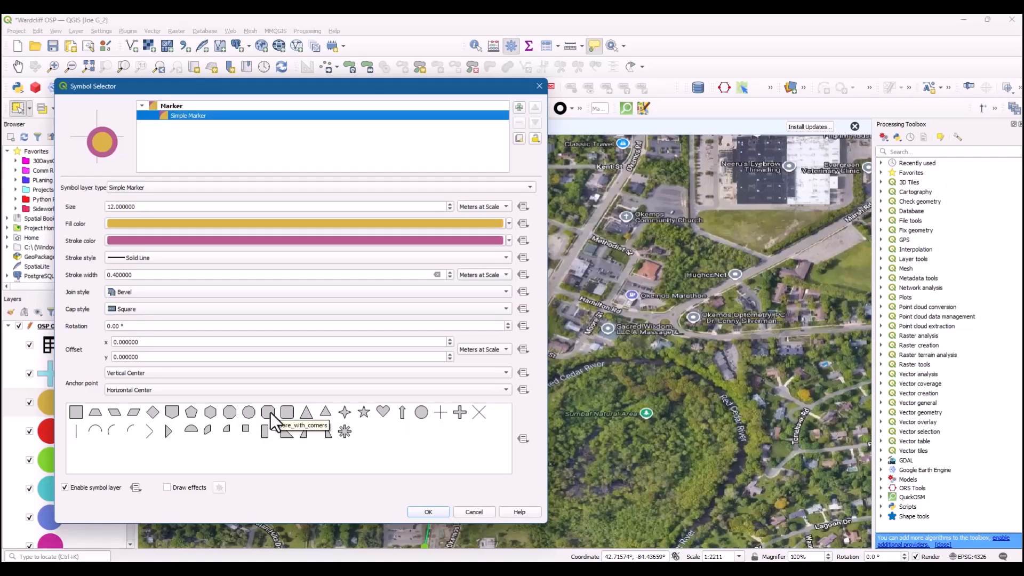
{"action": "left_click", "coordinate": [231, 413]}
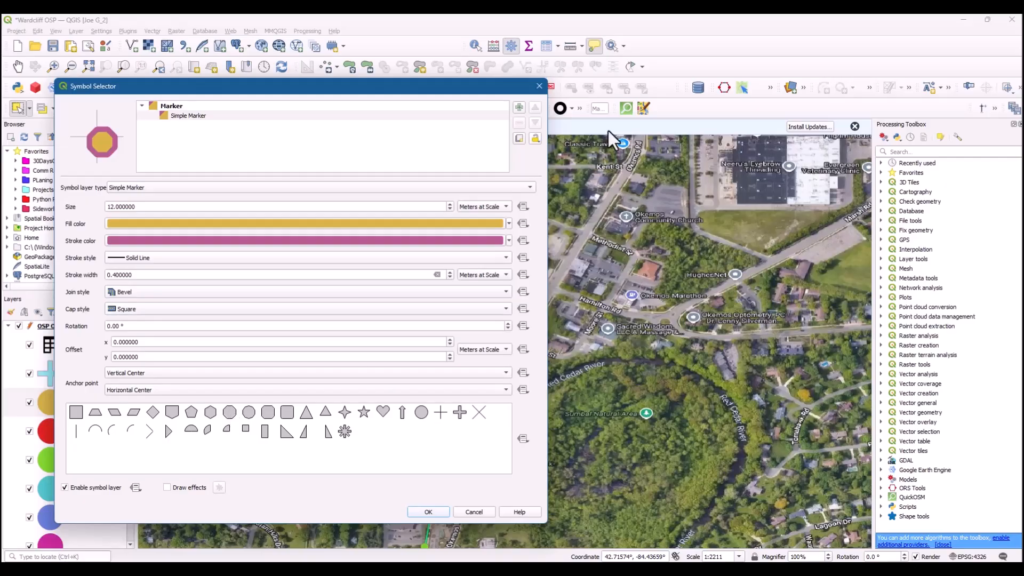
{"action": "left_click", "coordinate": [509, 223]}
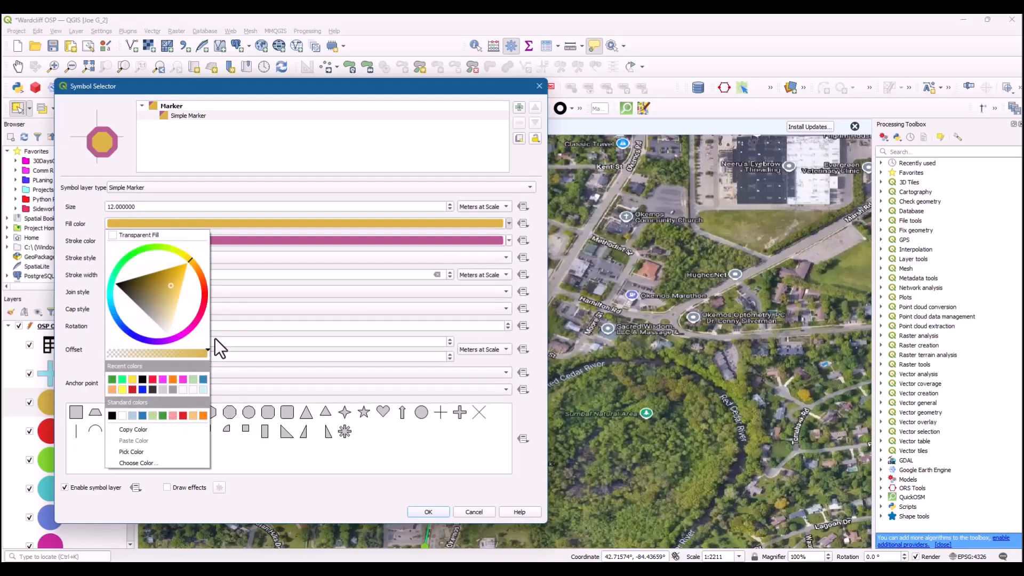
{"action": "left_click", "coordinate": [122, 379]}
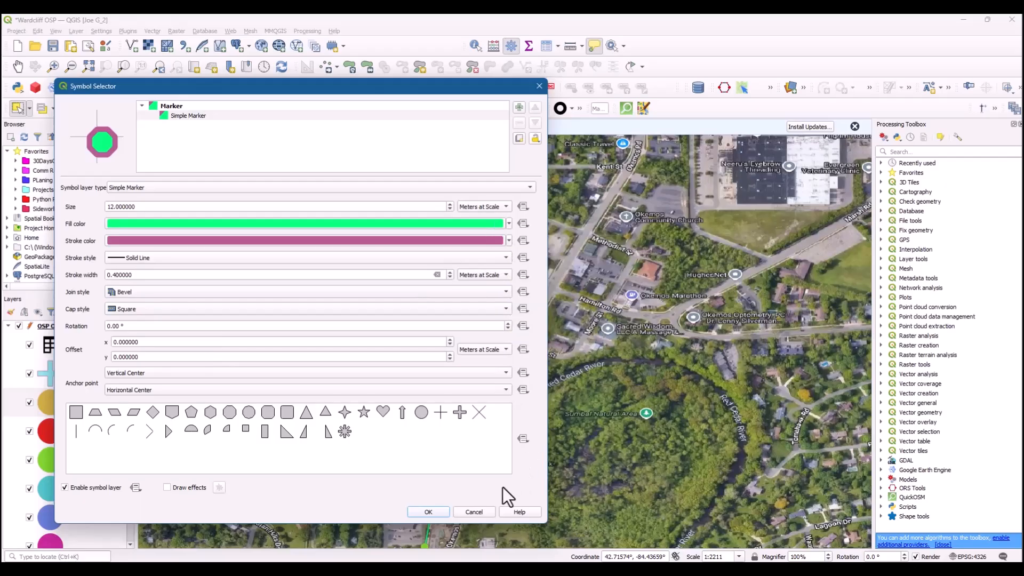
{"action": "left_click", "coordinate": [417, 513]}
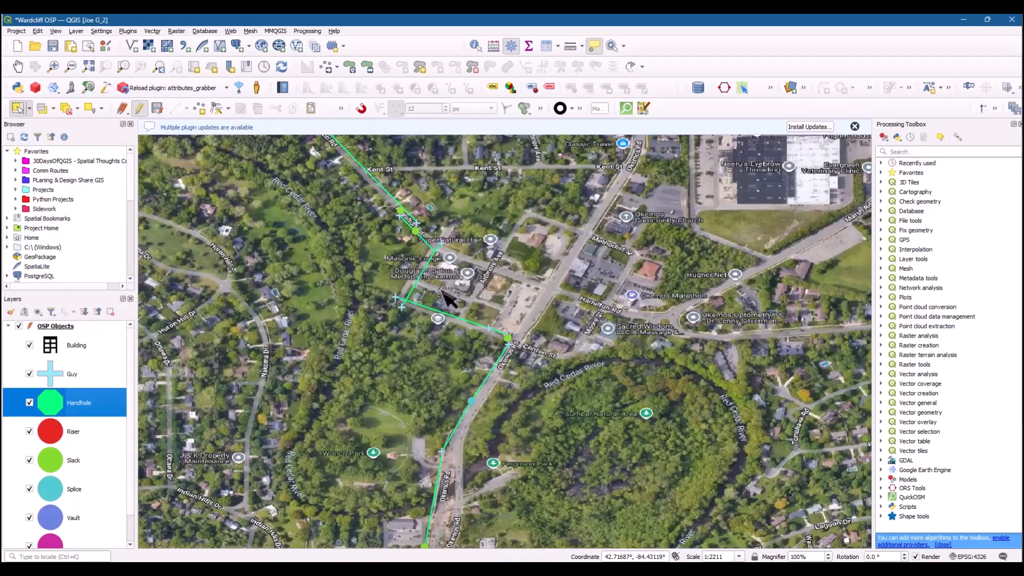
Examine the object markers along Okemos Rd and Mt Hope Rd at several map scales and review the OSP Objects legend categories
{"action": "scroll", "coordinate": [509, 344], "scroll_direction": "up", "scroll_amount": 1}
{"action": "scroll", "coordinate": [581, 443], "scroll_direction": "down", "scroll_amount": 2}
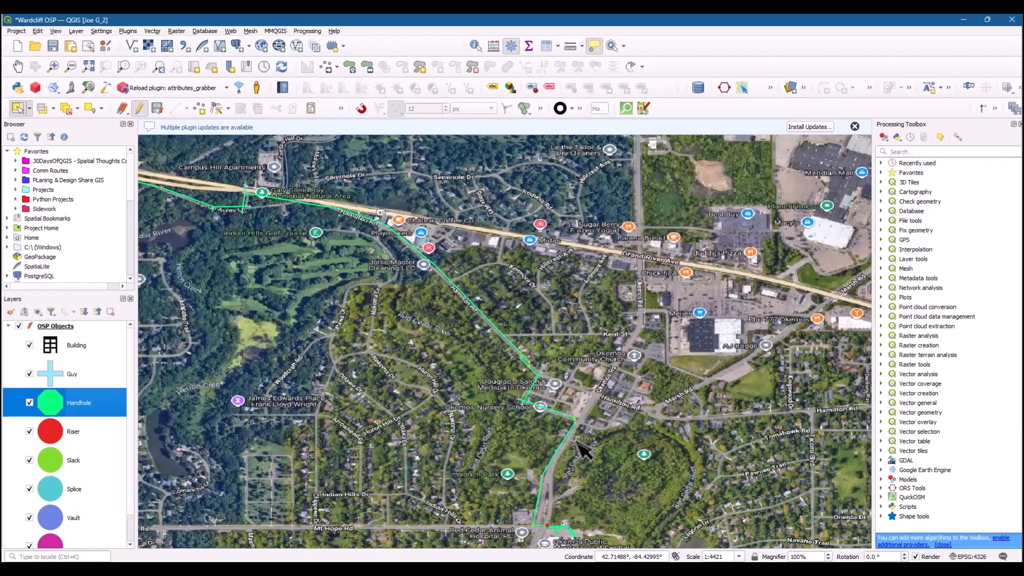
{"action": "scroll", "coordinate": [536, 368], "scroll_direction": "up", "scroll_amount": 3}
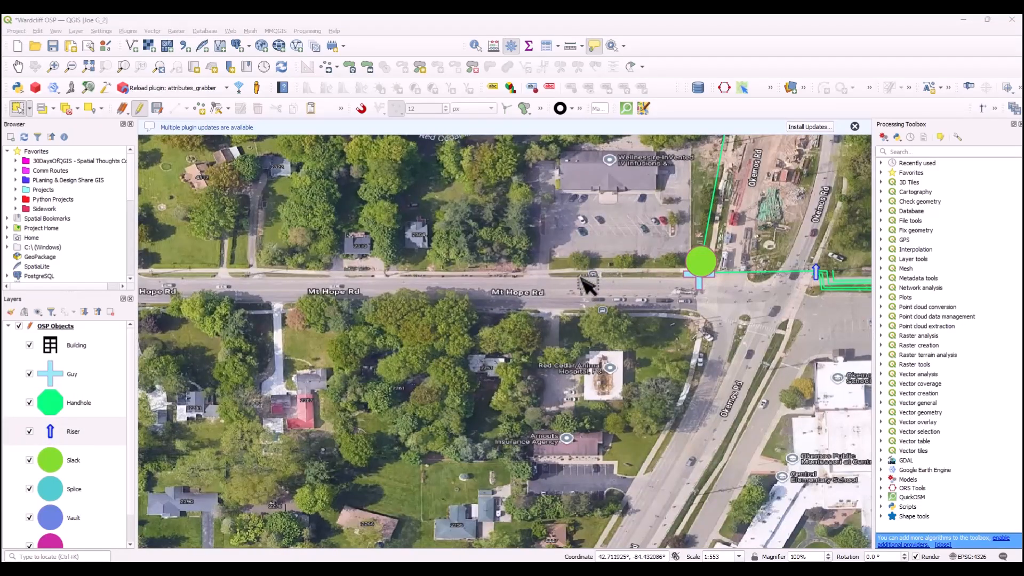
{"action": "scroll", "coordinate": [587, 285], "scroll_direction": "down", "scroll_amount": 1}
{"action": "left_click_drag", "start_coordinate": [584, 286], "coordinate": [485, 383]}
{"action": "scroll", "coordinate": [557, 285], "scroll_direction": "down", "scroll_amount": 1}
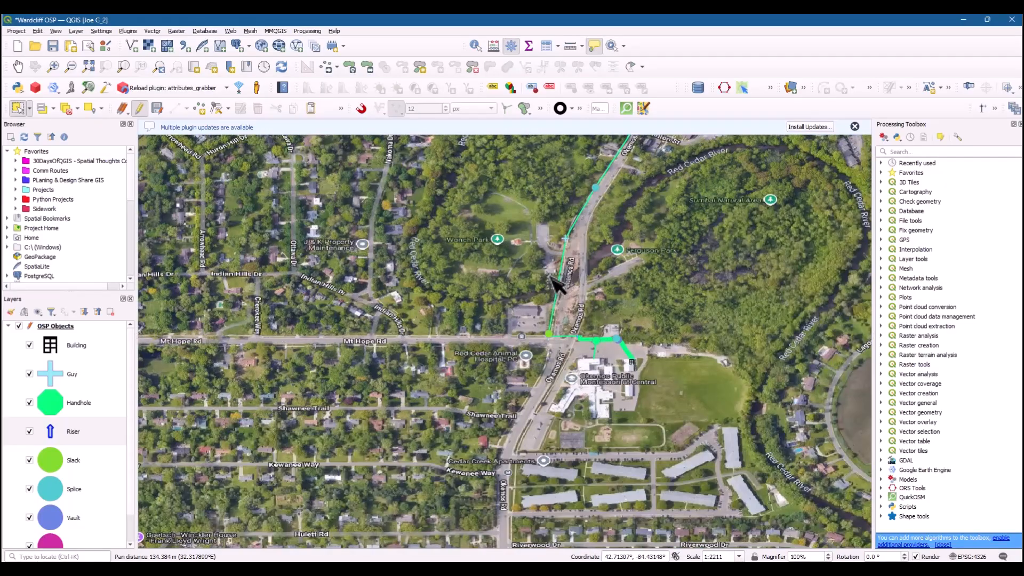
{"action": "left_click_drag", "start_coordinate": [551, 276], "coordinate": [537, 343]}
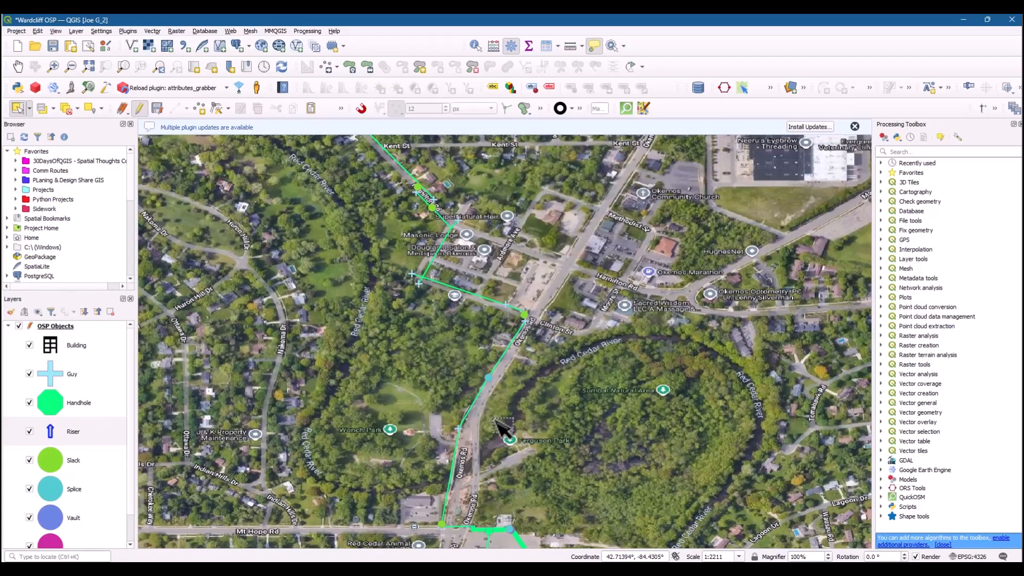
{"action": "left_click_drag", "start_coordinate": [502, 426], "coordinate": [521, 347]}
{"action": "scroll", "coordinate": [470, 450], "scroll_direction": "up", "scroll_amount": 1}
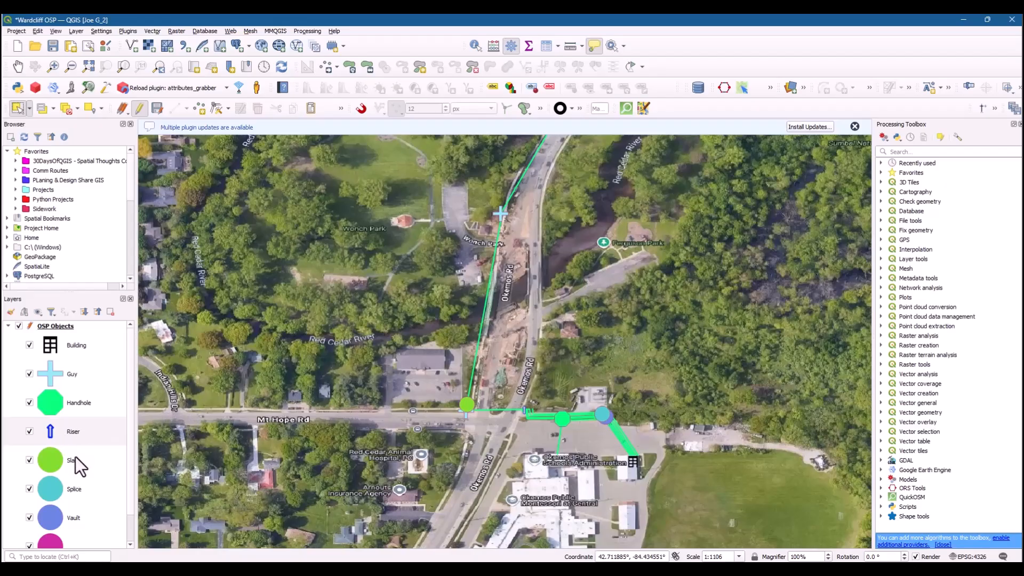
{"action": "scroll", "coordinate": [75, 457], "scroll_direction": "down", "scroll_amount": 1}
{"action": "scroll", "coordinate": [82, 410], "scroll_direction": "up", "scroll_amount": 1}
{"action": "scroll", "coordinate": [75, 471], "scroll_direction": "down", "scroll_amount": 1}
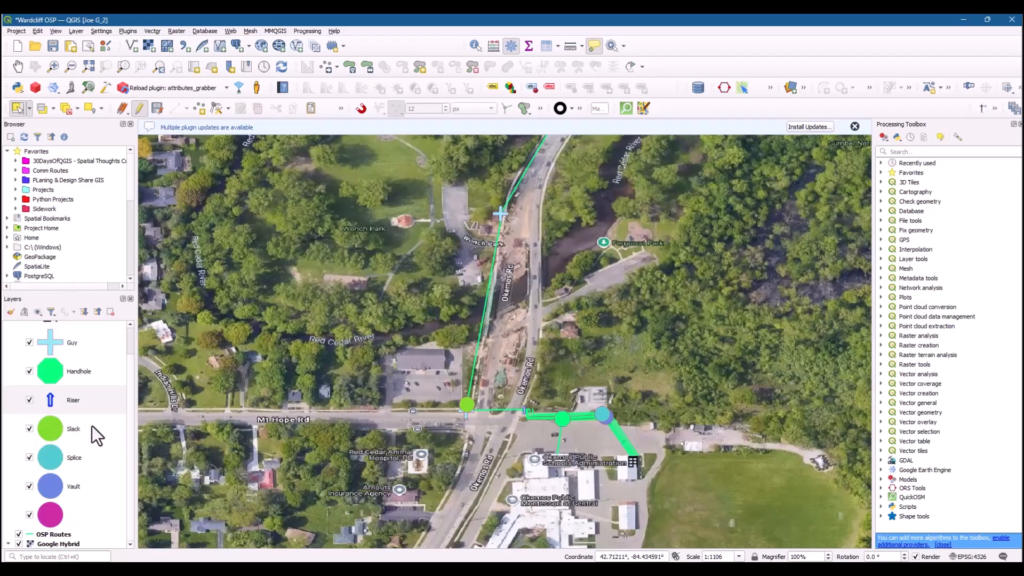
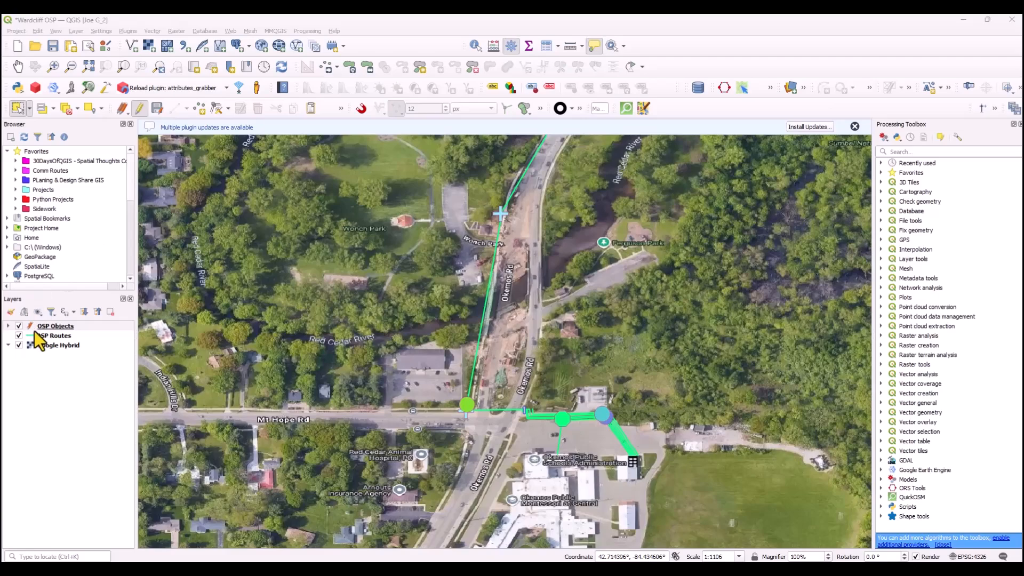
Save the OSP Objects layer edits, end its editing session and save the Wardcliff OSP project
{"action": "left_click", "coordinate": [158, 110]}
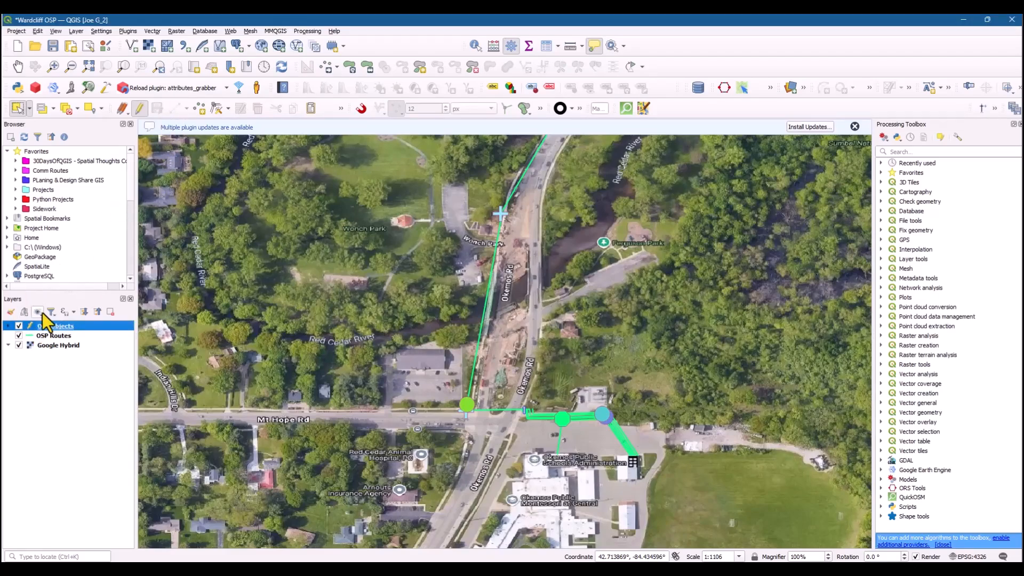
{"action": "left_click", "coordinate": [140, 116]}
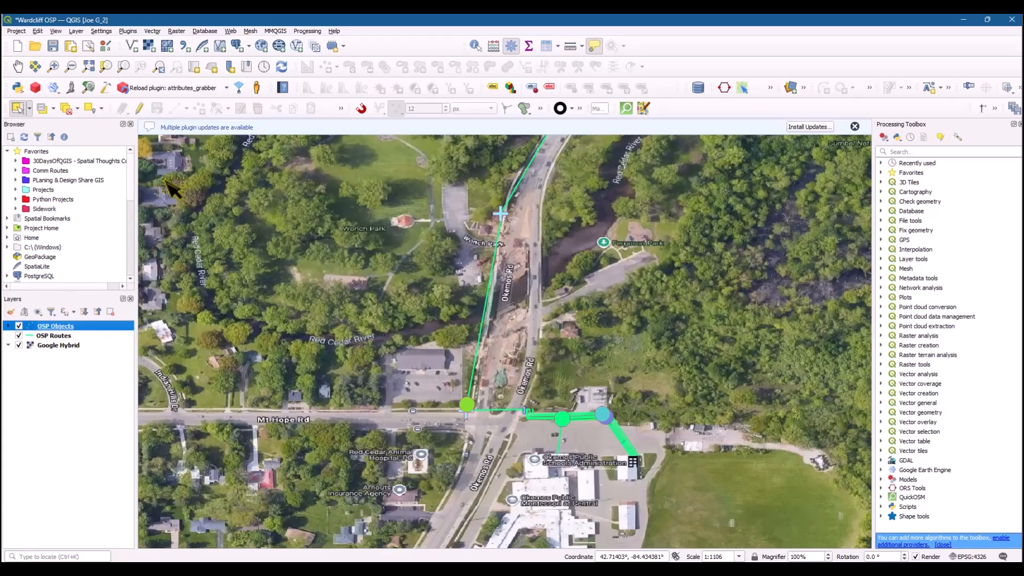
{"action": "left_click", "coordinate": [53, 46]}
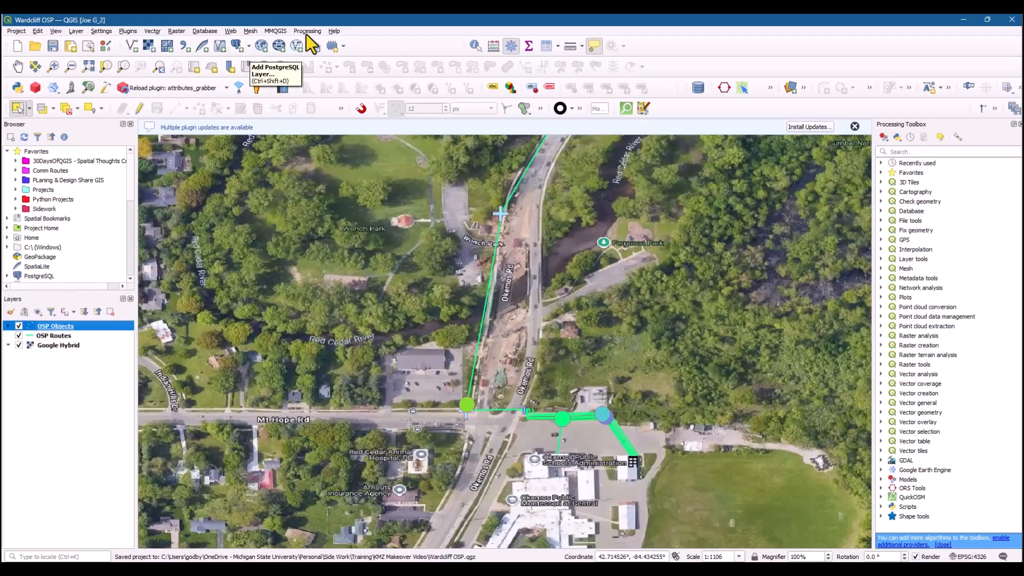
Open the feature export for the OSP Objects layer and set its format to Keyhole Markup Language [KML]
{"action": "right_click", "coordinate": [66, 325]}
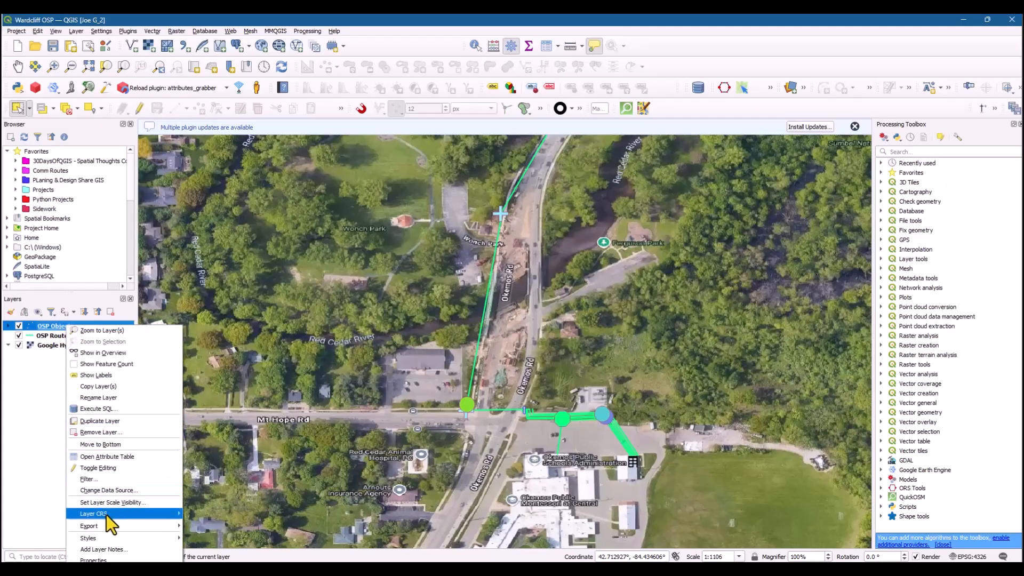
{"action": "mouse_move", "coordinate": [113, 526]}
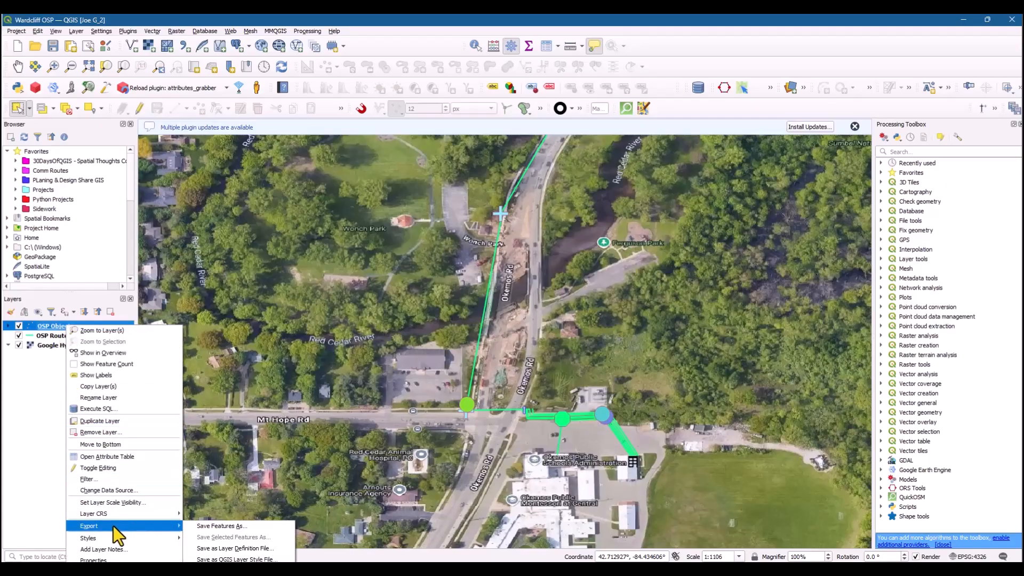
{"action": "left_click", "coordinate": [222, 526]}
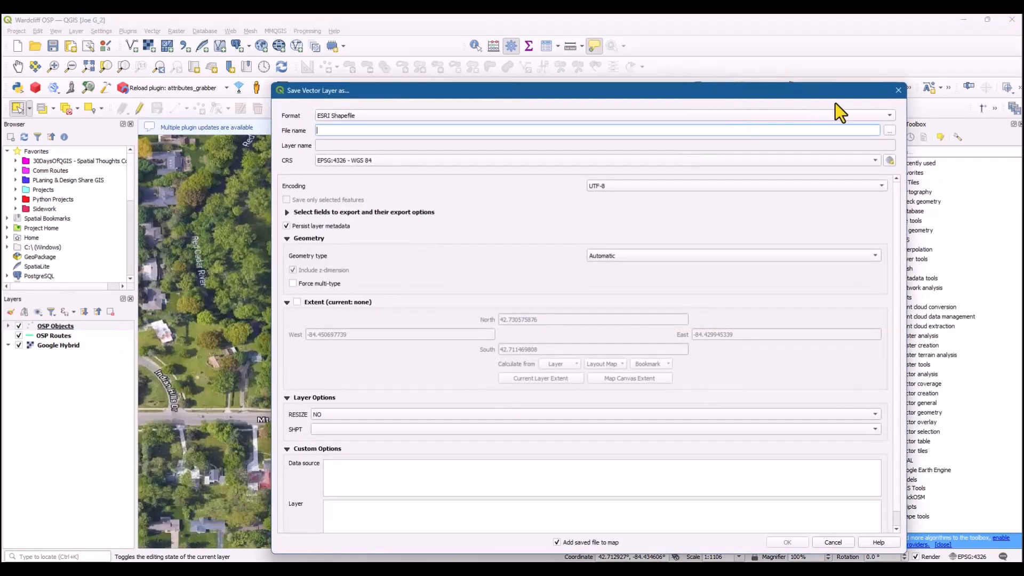
{"action": "left_click", "coordinate": [876, 116]}
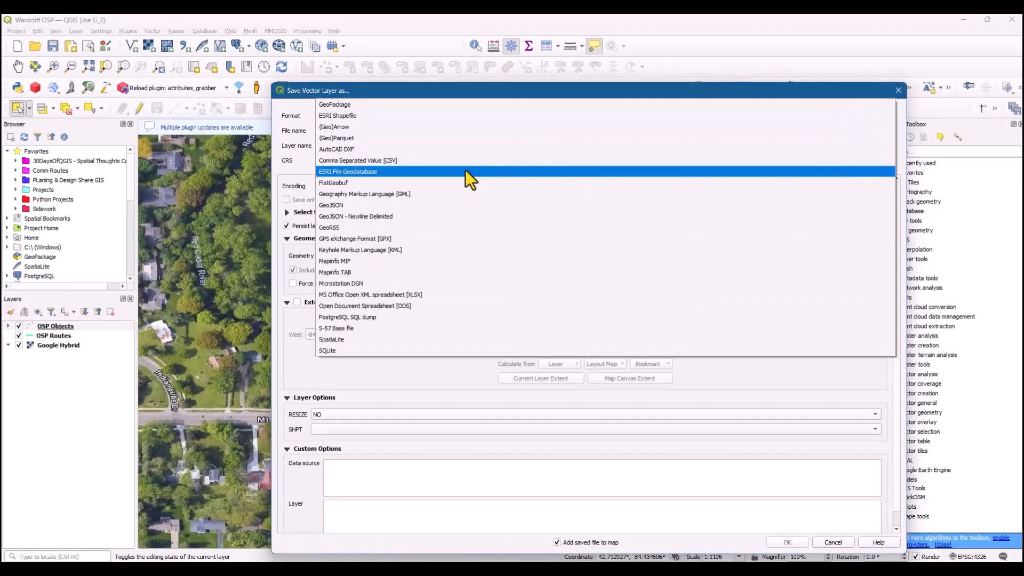
{"action": "left_click", "coordinate": [392, 250]}
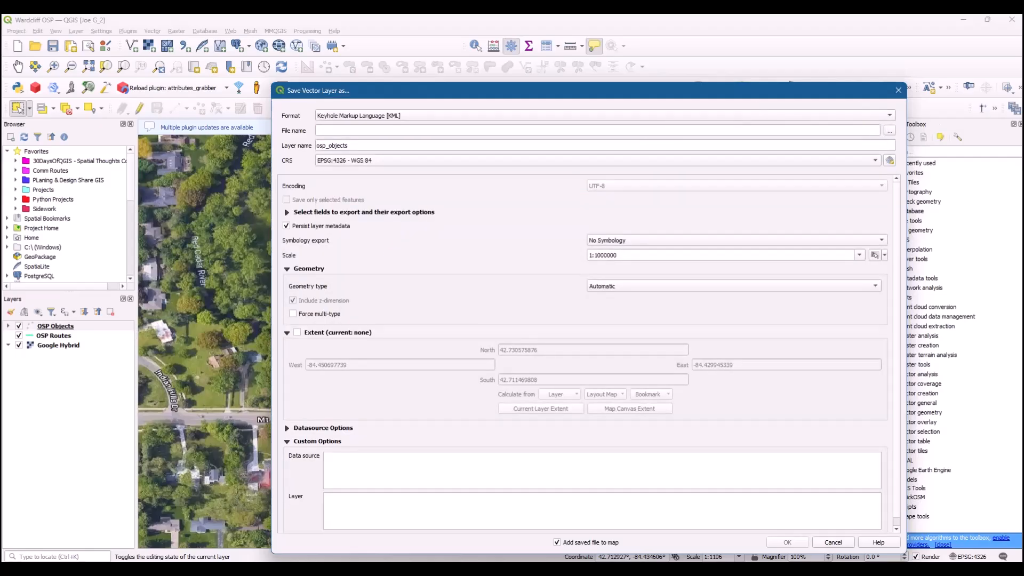
Export the layer as OSP Objects in the KMZ Makeover Video folder, without adding the exported items to the map
{"action": "left_click", "coordinate": [888, 132]}
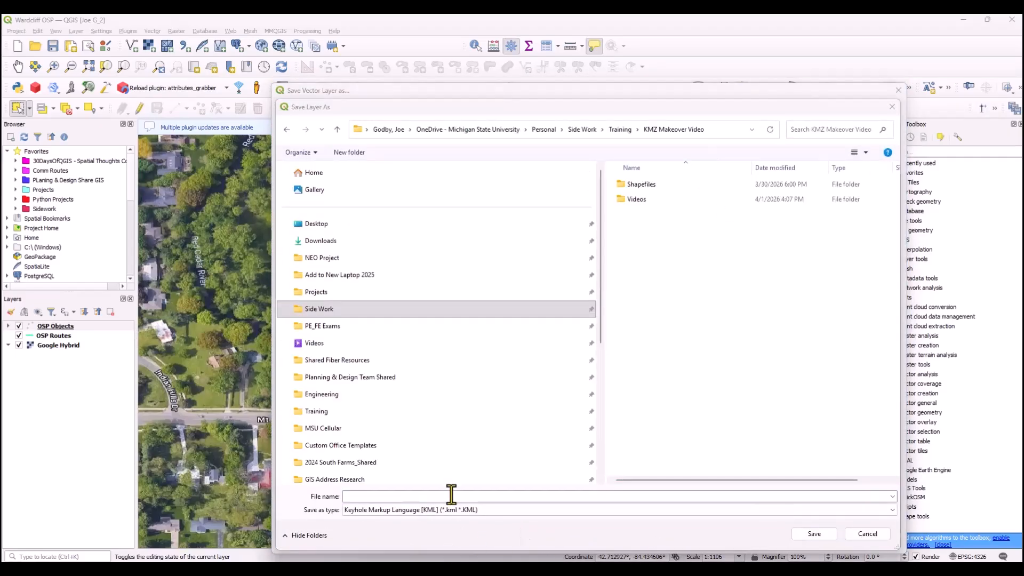
{"action": "left_click", "coordinate": [451, 496]}
{"action": "type", "text": "OSp"}
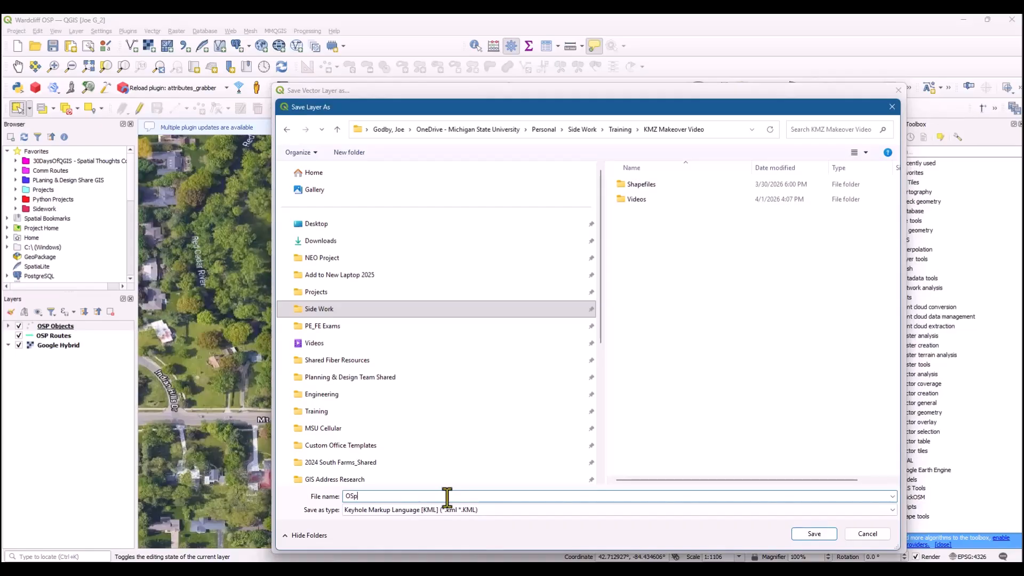
{"action": "type", "text": " Objects"}
{"action": "left_click", "coordinate": [353, 496]}
{"action": "left_click", "coordinate": [820, 535]}
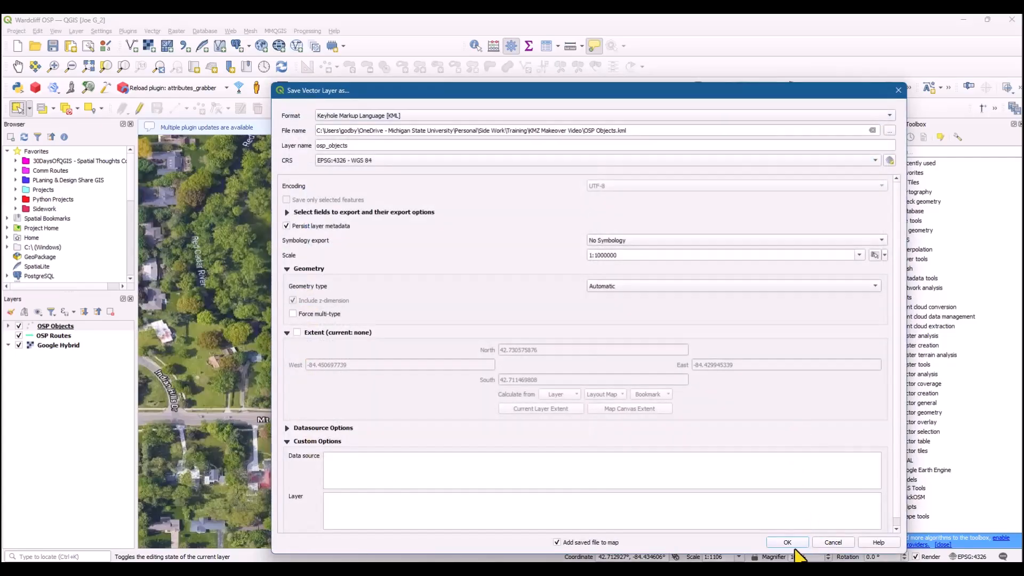
{"action": "left_click", "coordinate": [793, 542]}
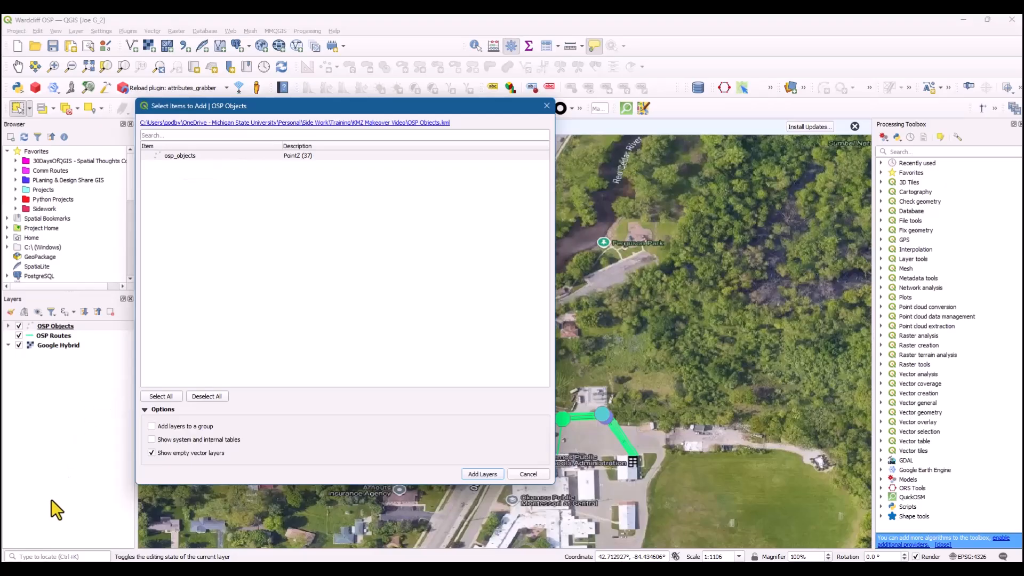
{"action": "left_click", "coordinate": [528, 474]}
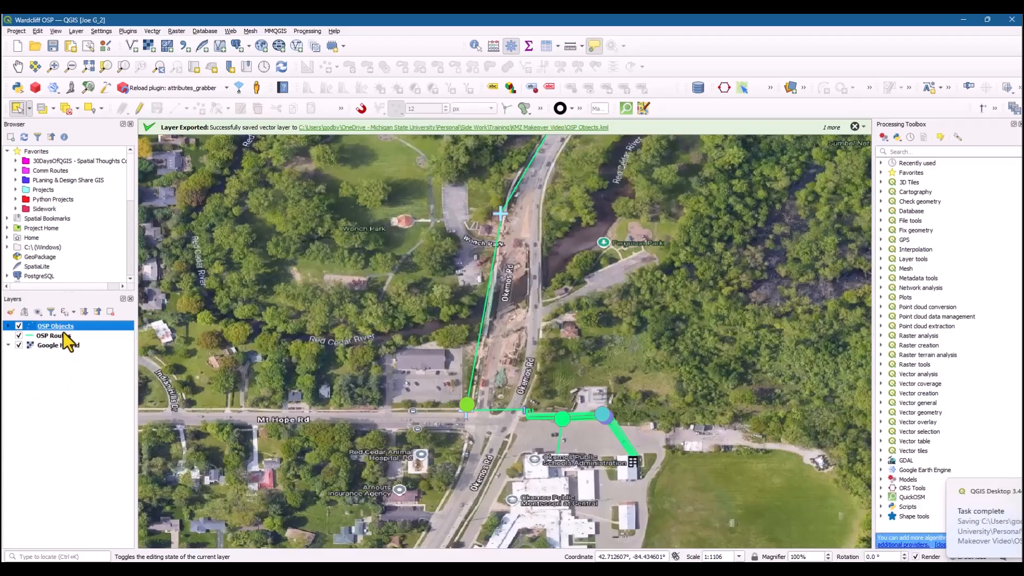
Open the feature export settings for the OSP Routes layer
{"action": "left_click", "coordinate": [46, 337]}
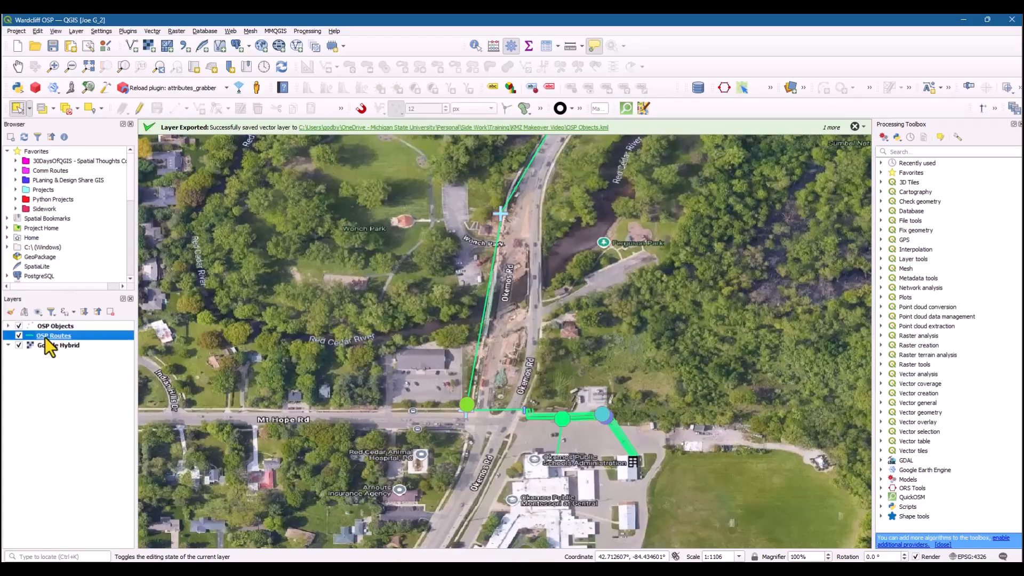
{"action": "right_click", "coordinate": [45, 337]}
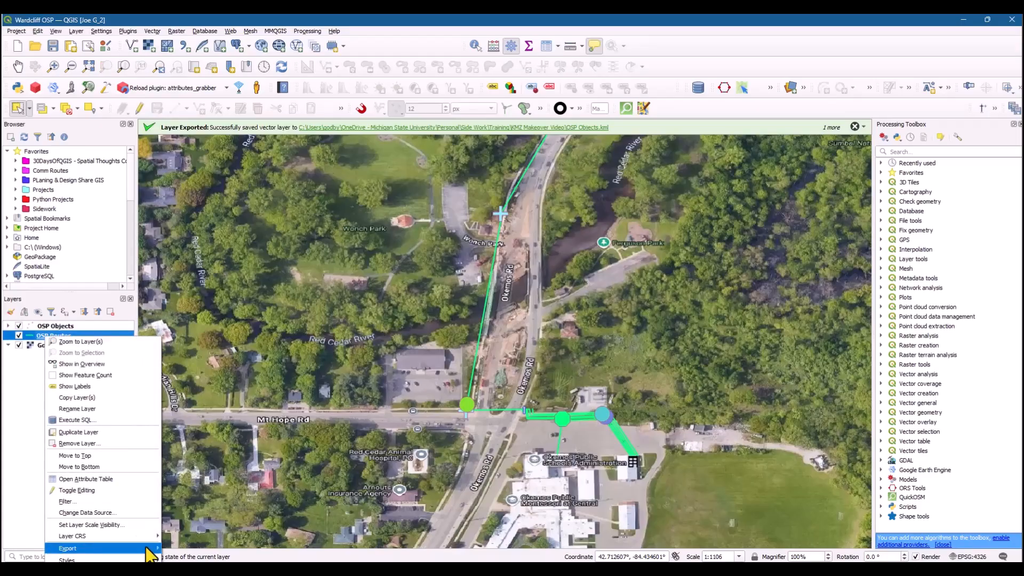
{"action": "mouse_move", "coordinate": [149, 552]}
{"action": "left_click", "coordinate": [200, 549]}
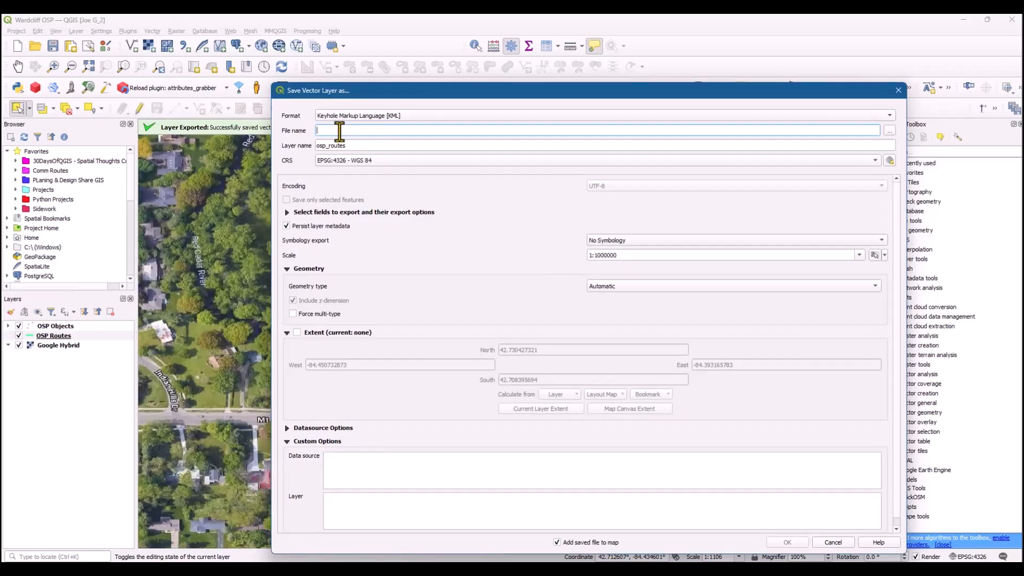
Export the OSP Routes layer as OSP Routes.kml in the KMZ Makeover Video folder, without adding the exported layer to the map
{"action": "type", "text": "Routes"}
{"action": "left_click", "coordinate": [889, 130]}
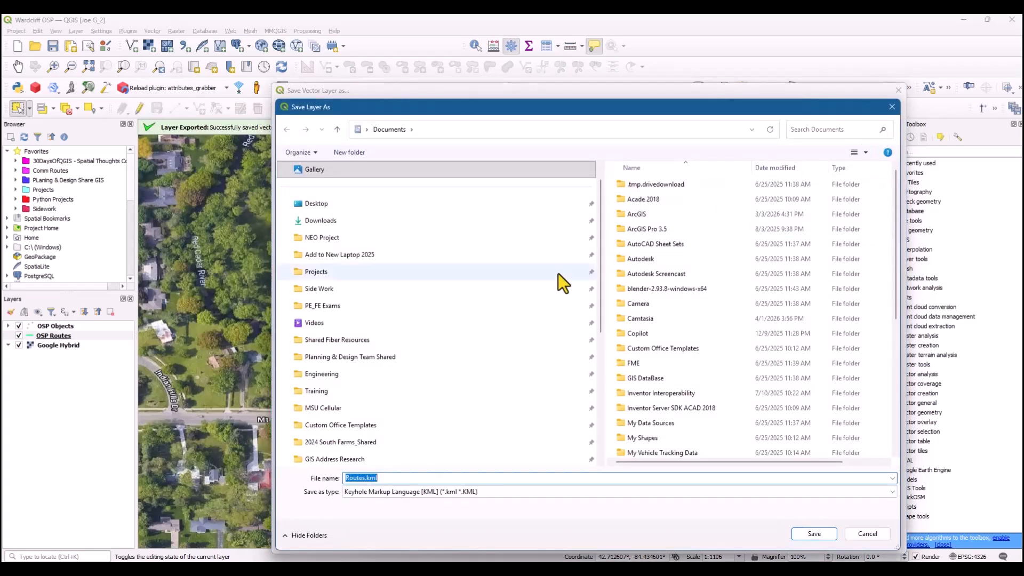
{"action": "left_click", "coordinate": [332, 289]}
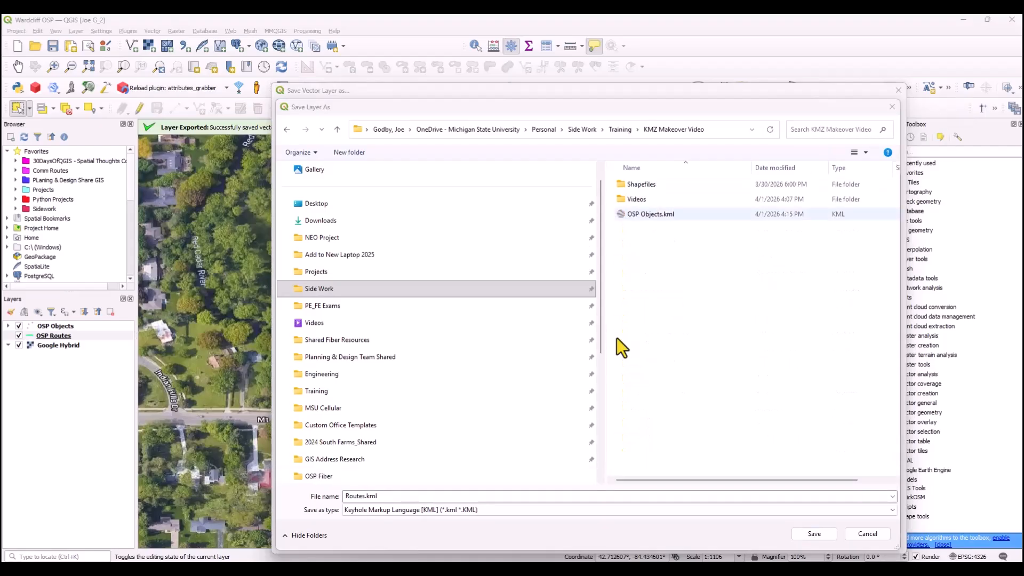
{"action": "left_click", "coordinate": [642, 214]}
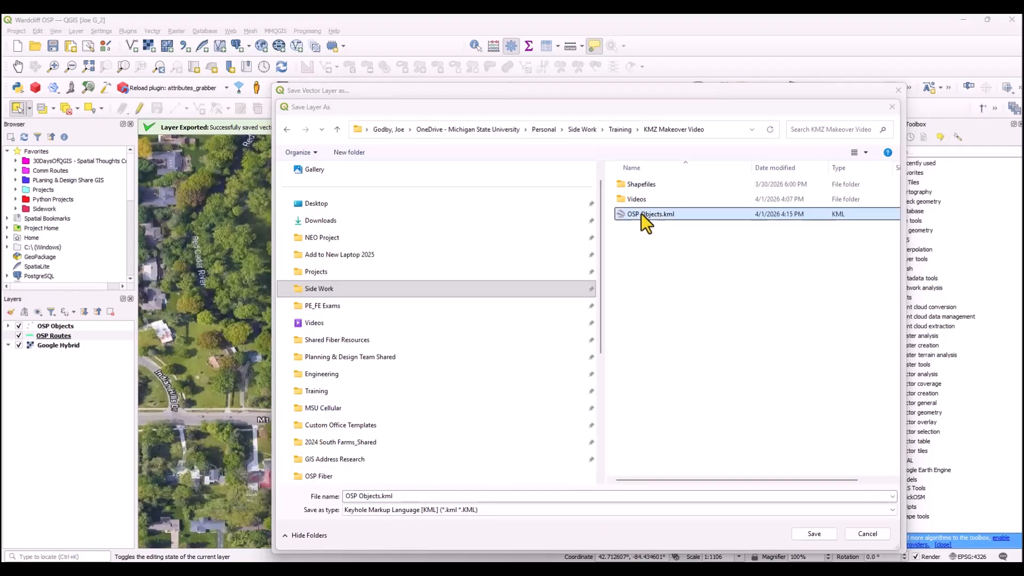
{"action": "left_click", "coordinate": [359, 495]}
{"action": "left_click_drag", "start_coordinate": [358, 495], "coordinate": [380, 496]}
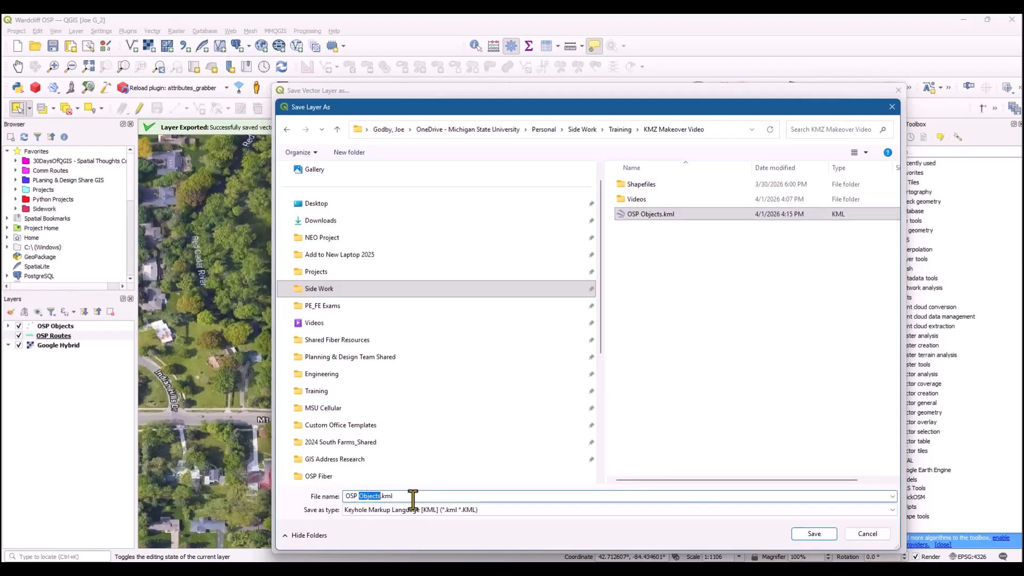
{"action": "type", "text": "Routes"}
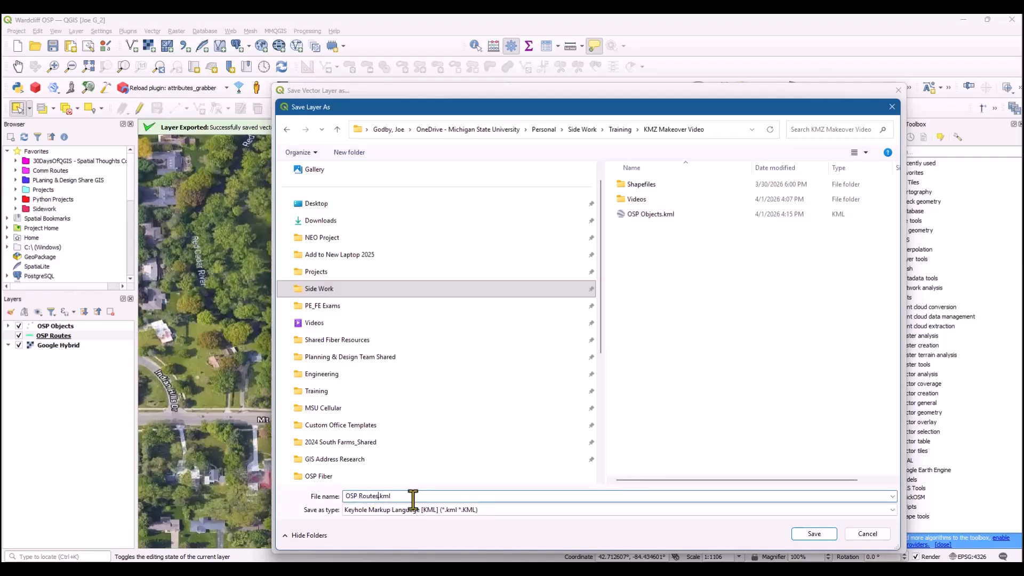
{"action": "left_click", "coordinate": [812, 533]}
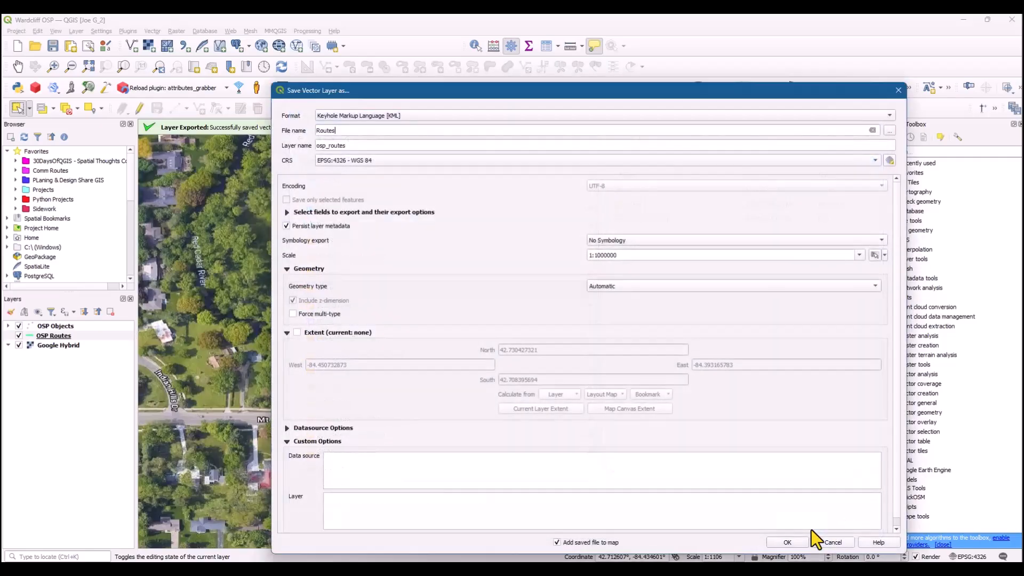
{"action": "left_click", "coordinate": [787, 541]}
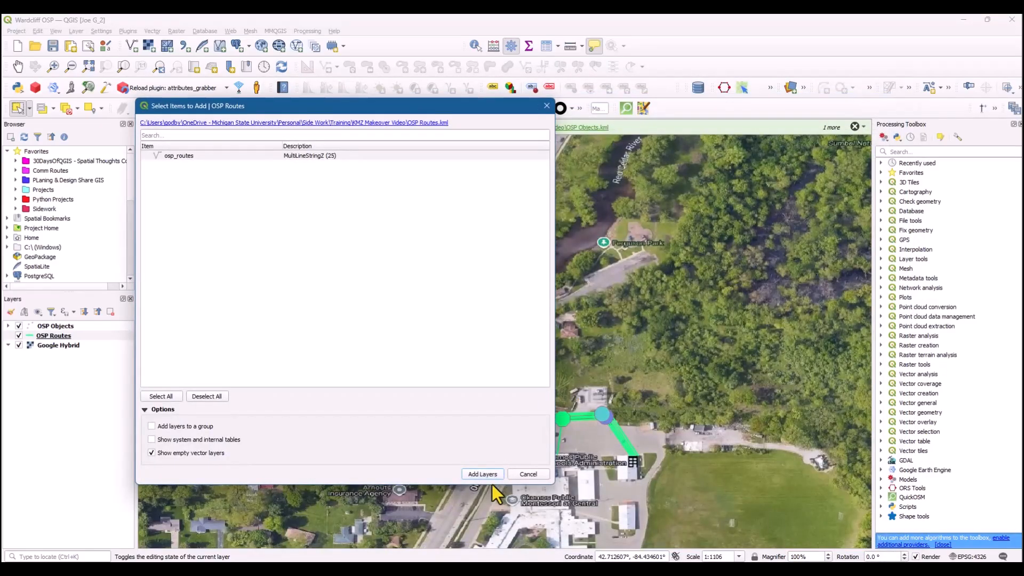
{"action": "left_click", "coordinate": [527, 474]}
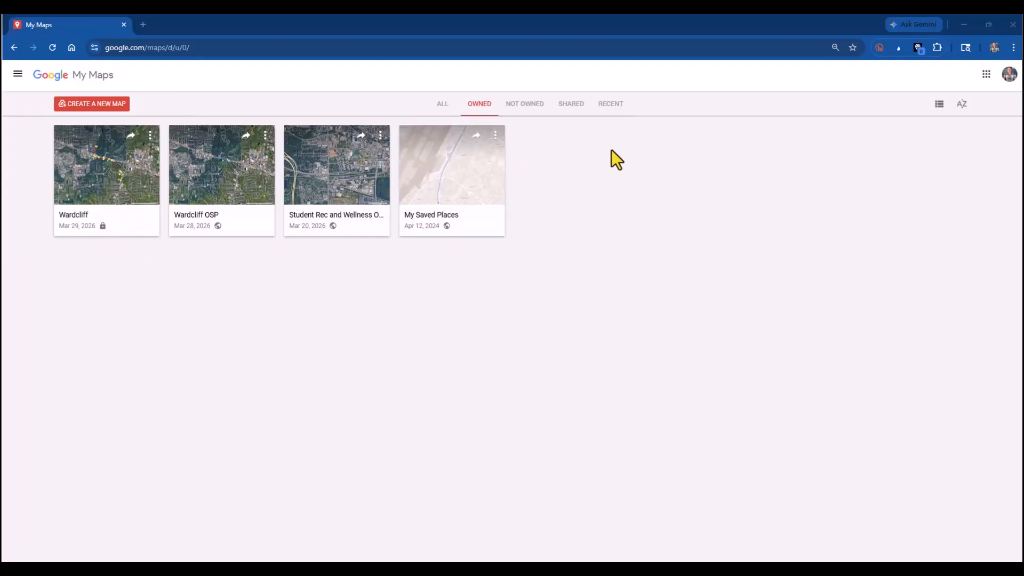
Switch to Google My Maps, create a new map and rename its untitled layer OSP Objects
{"action": "left_click", "coordinate": [86, 107]}
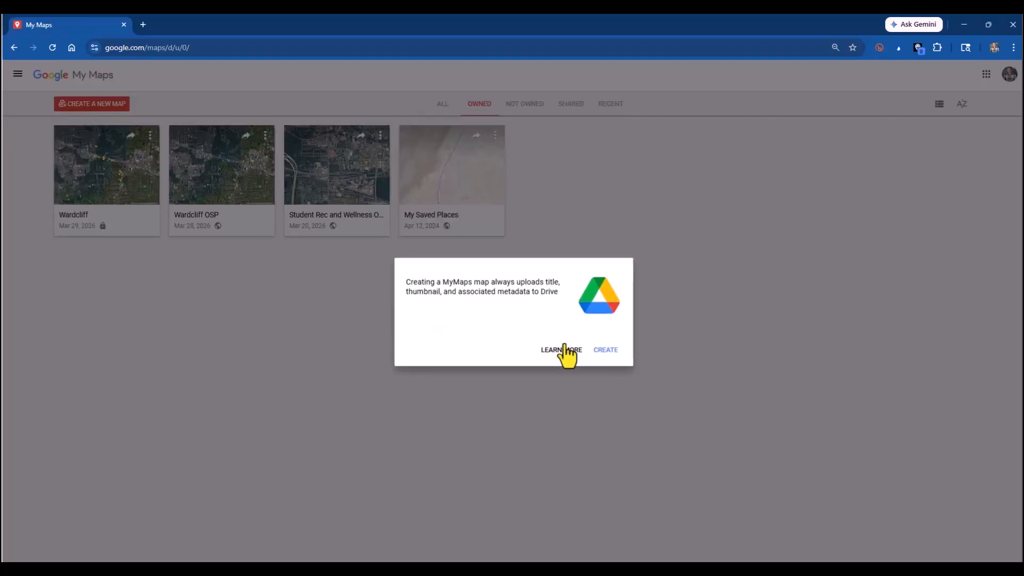
{"action": "left_click", "coordinate": [608, 352]}
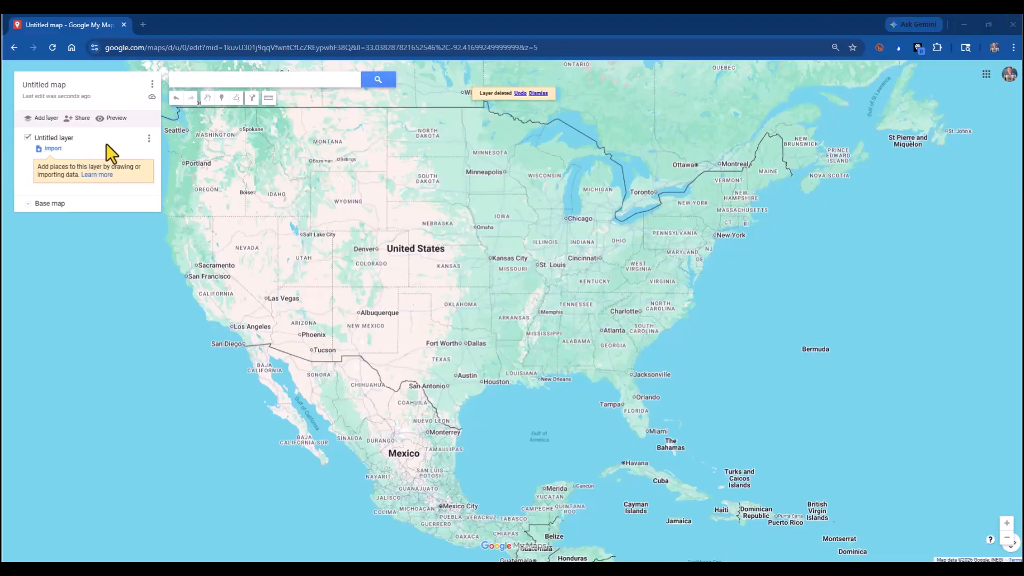
{"action": "left_click", "coordinate": [77, 133]}
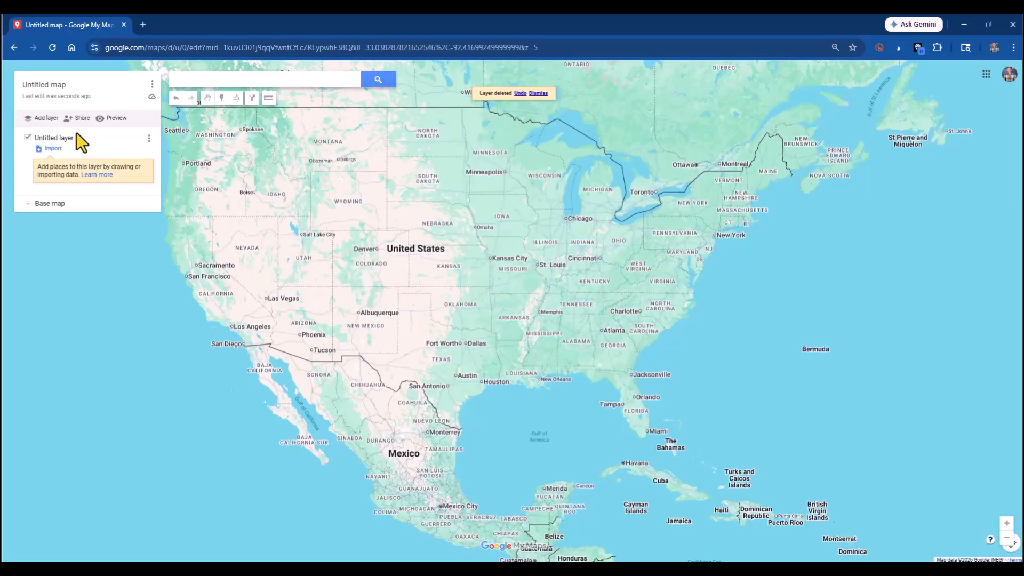
{"action": "left_click", "coordinate": [70, 139]}
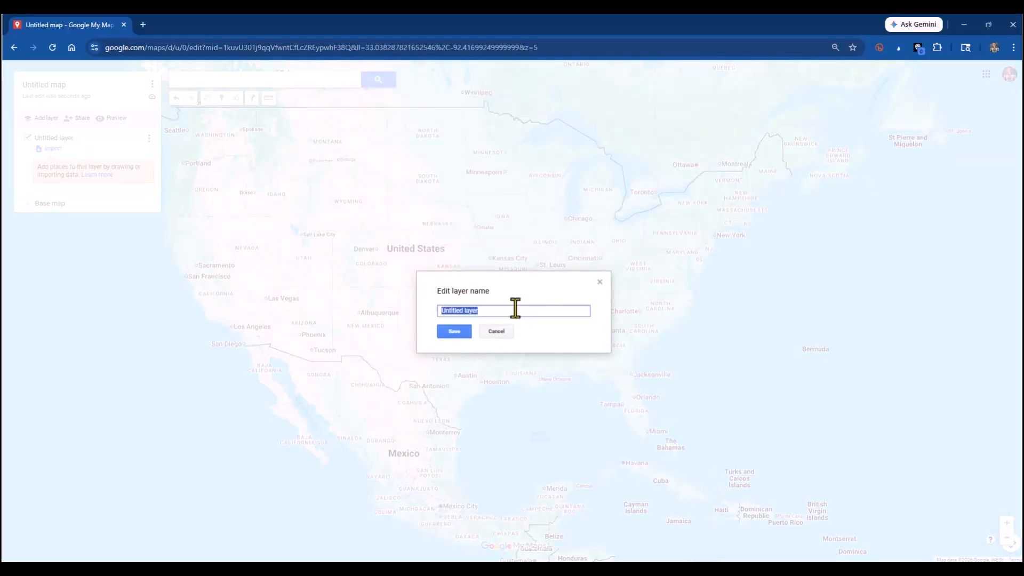
{"action": "type", "text": "OSP Objects"}
{"action": "left_click", "coordinate": [447, 329]}
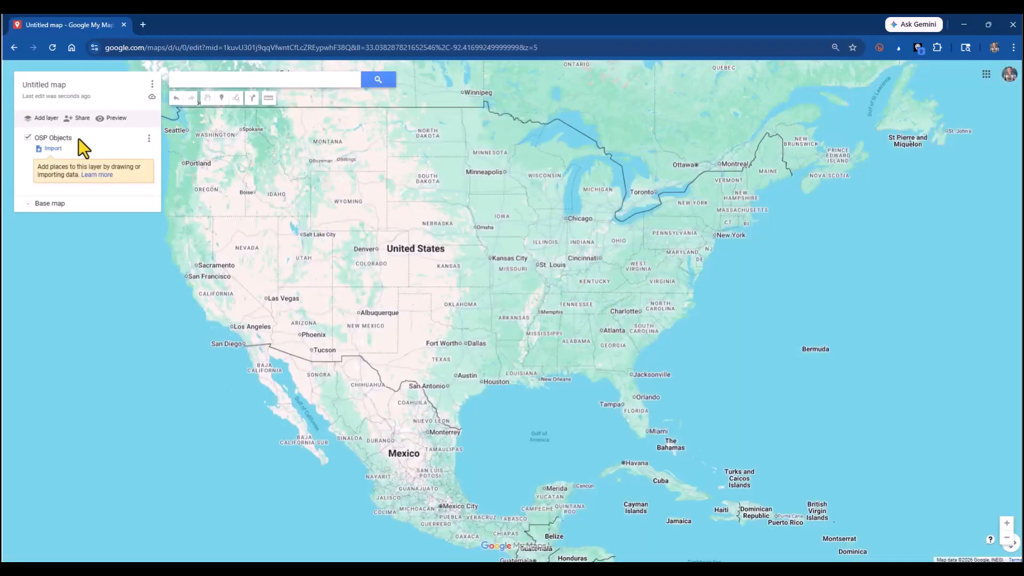
Import OSP Objects.kml from the KMZ Makeover Video folder into the OSP Objects layer
{"action": "left_click", "coordinate": [51, 149]}
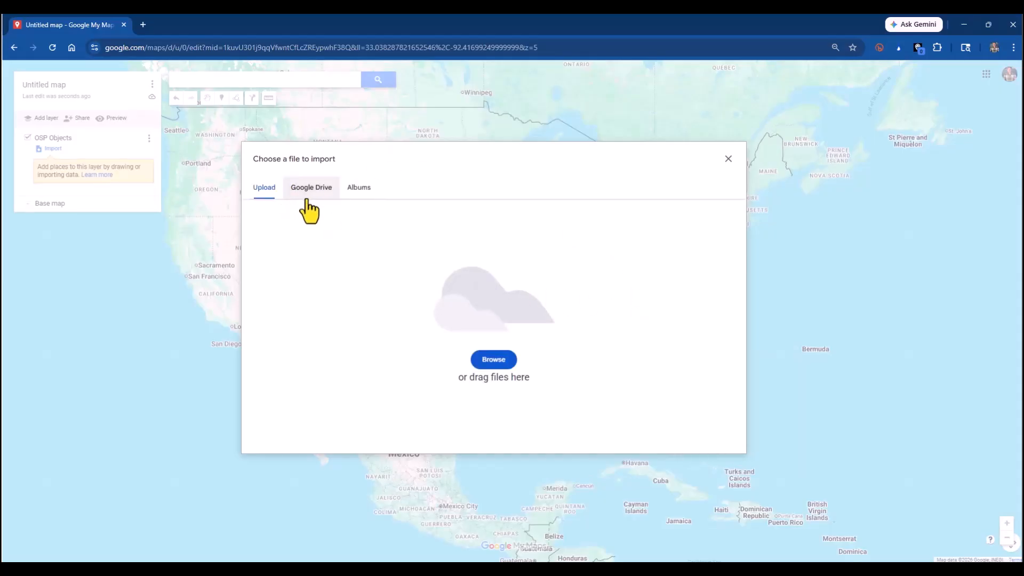
{"action": "left_click", "coordinate": [494, 361]}
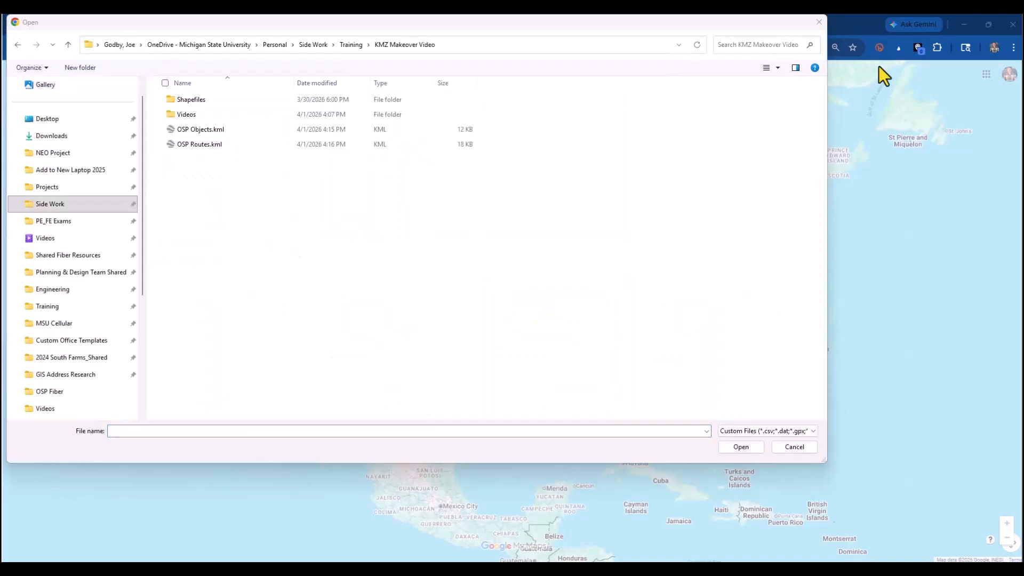
{"action": "double_click", "coordinate": [203, 131]}
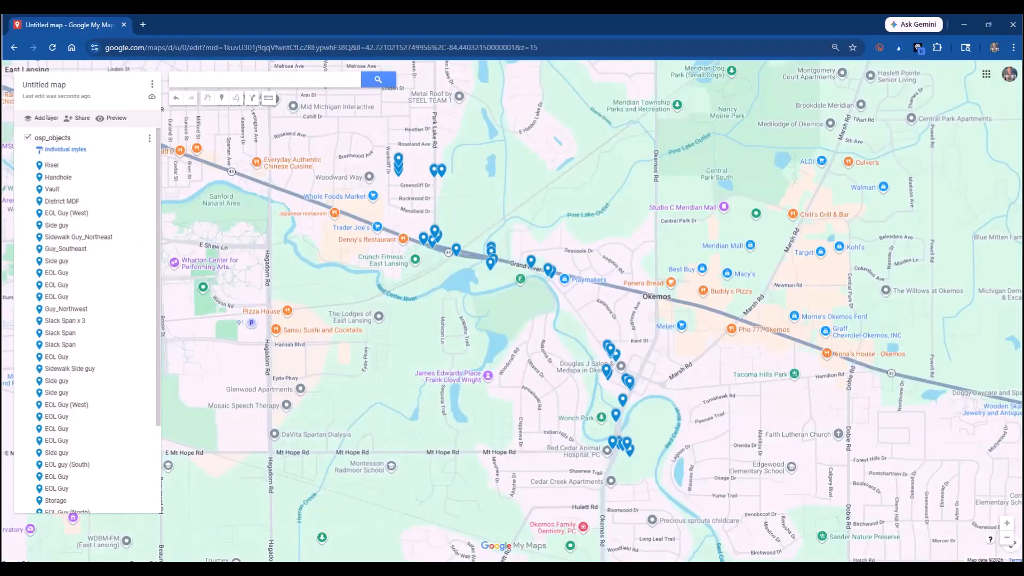
Examine the imported object markers from Park Lake Rd along Grand River Ave and Hamilton Rd to Okemos Rd
{"action": "scroll", "coordinate": [441, 189], "scroll_direction": "up", "scroll_amount": 2}
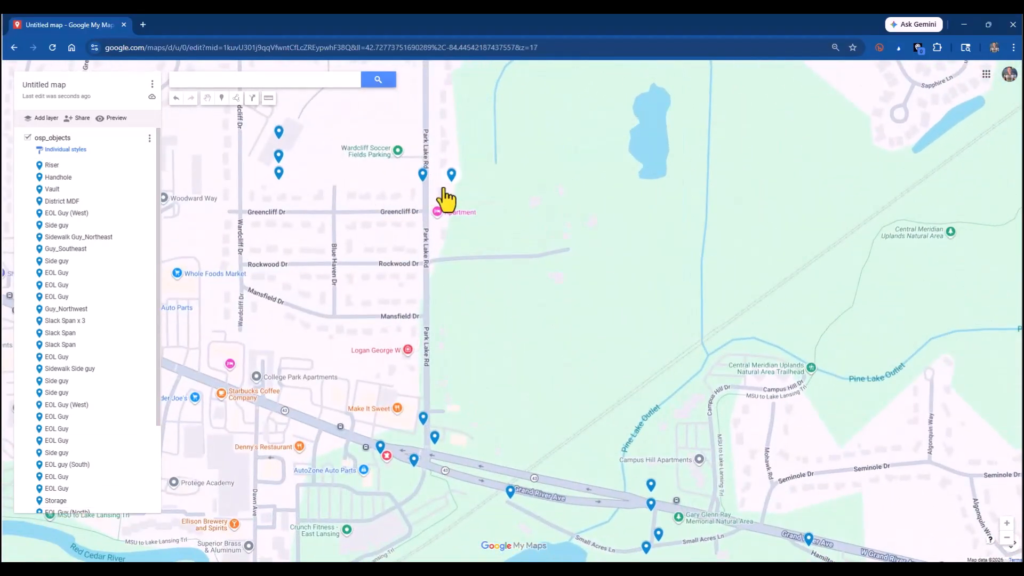
{"action": "scroll", "coordinate": [446, 200], "scroll_direction": "down", "scroll_amount": 1}
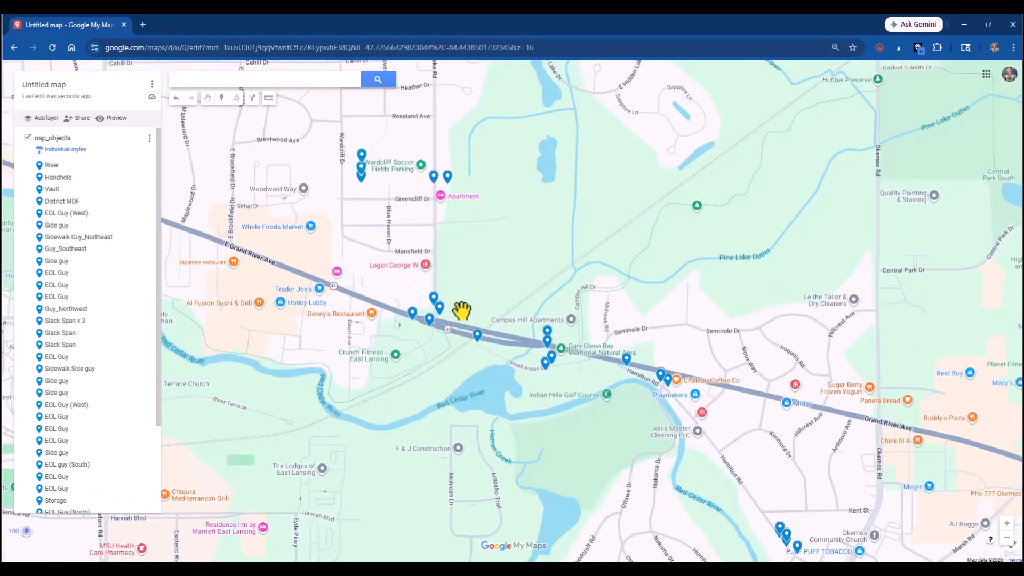
{"action": "left_click_drag", "start_coordinate": [695, 432], "coordinate": [597, 231]}
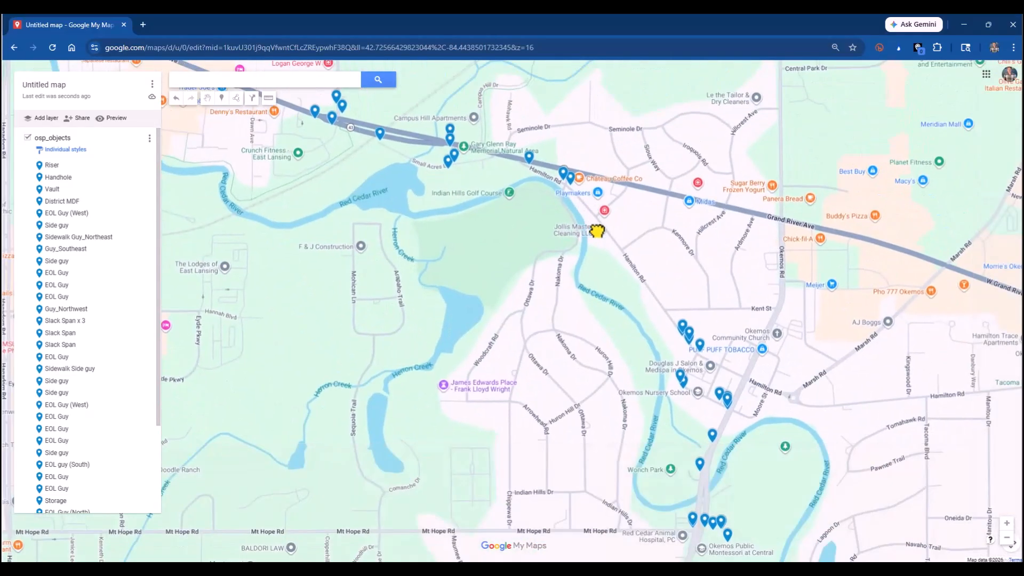
{"action": "scroll", "coordinate": [687, 327], "scroll_direction": "up", "scroll_amount": 2}
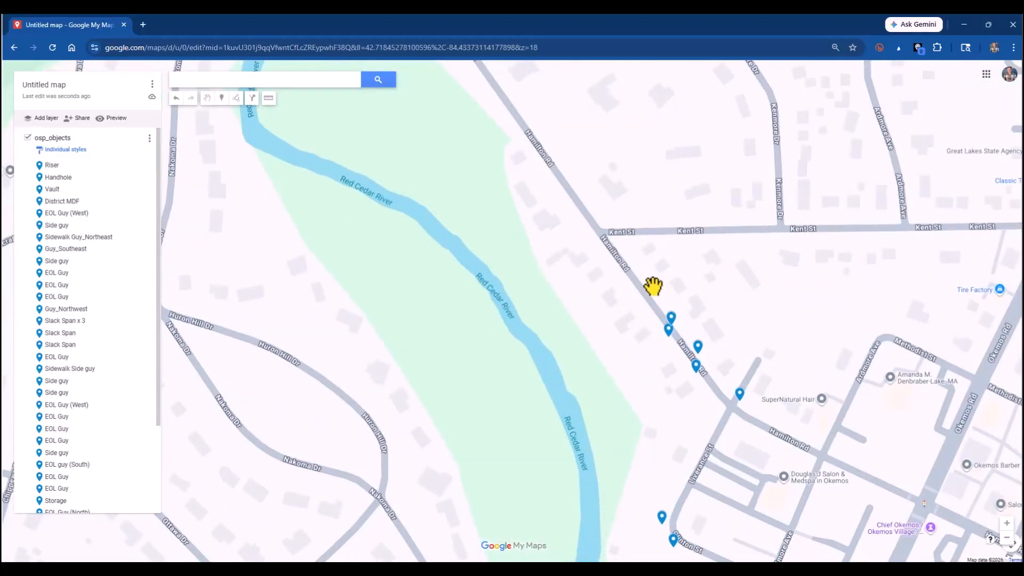
{"action": "scroll", "coordinate": [652, 286], "scroll_direction": "down", "scroll_amount": 2}
{"action": "left_click_drag", "start_coordinate": [651, 359], "coordinate": [570, 226]}
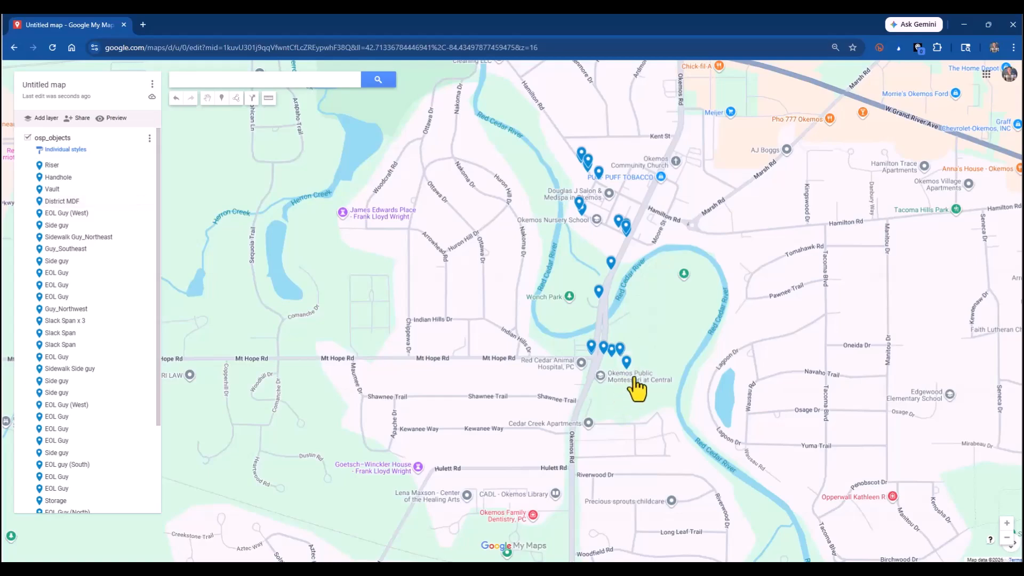
{"action": "scroll", "coordinate": [613, 362], "scroll_direction": "down", "scroll_amount": 1}
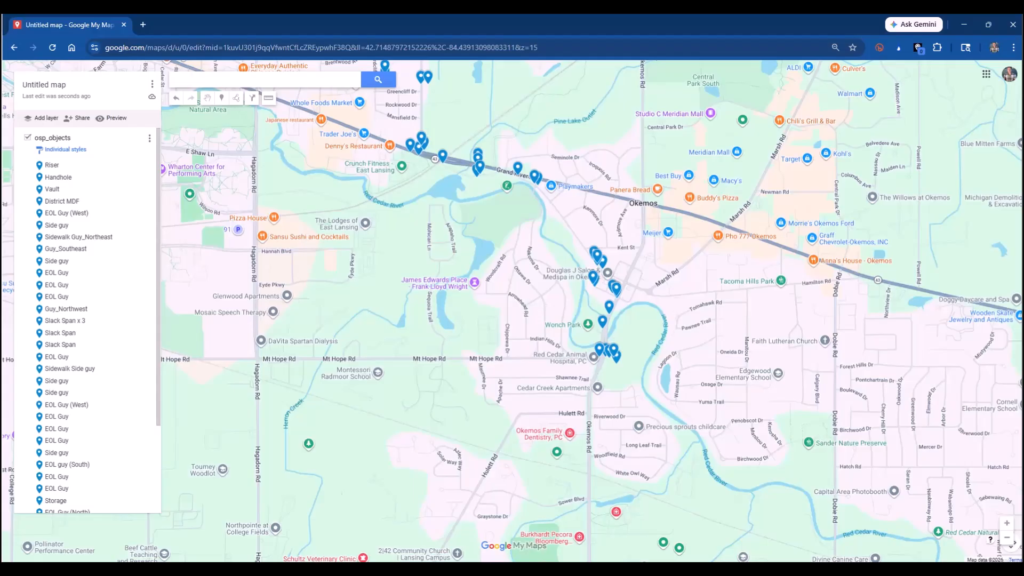
Add a new layer below the imported objects and delete the surplus second untitled layer
{"action": "left_click", "coordinate": [47, 118]}
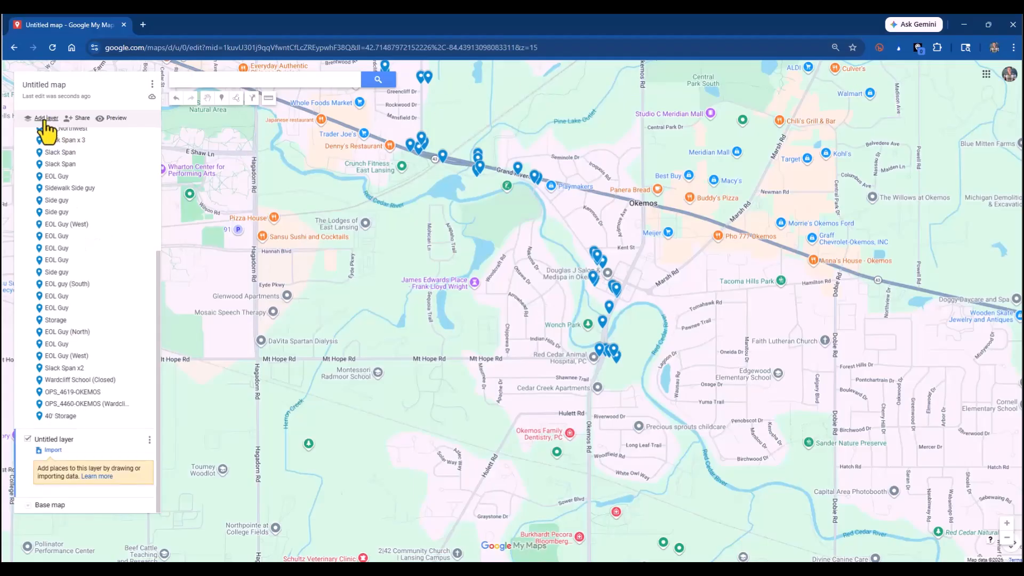
{"action": "left_click", "coordinate": [47, 118]}
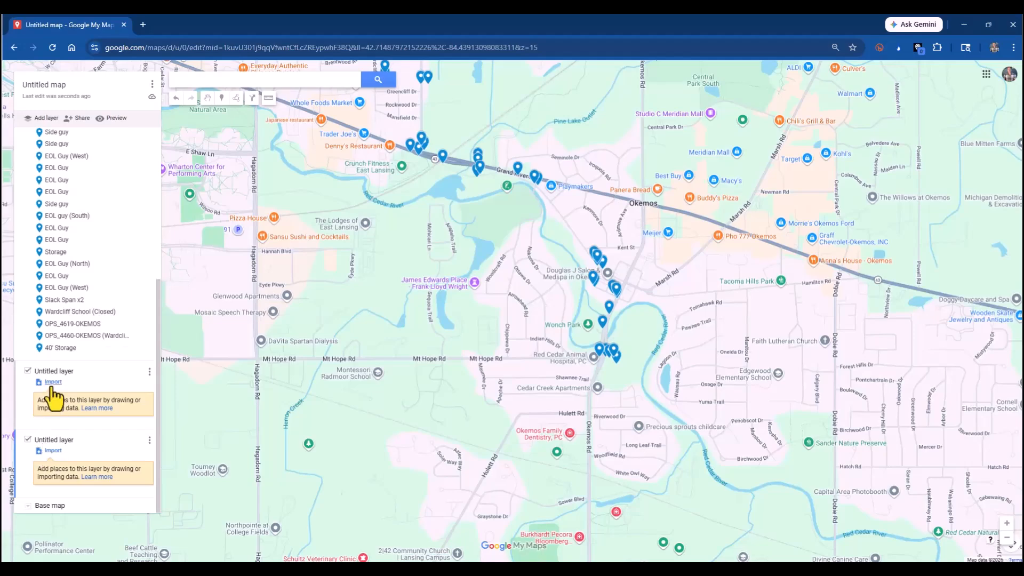
{"action": "left_click", "coordinate": [149, 440]}
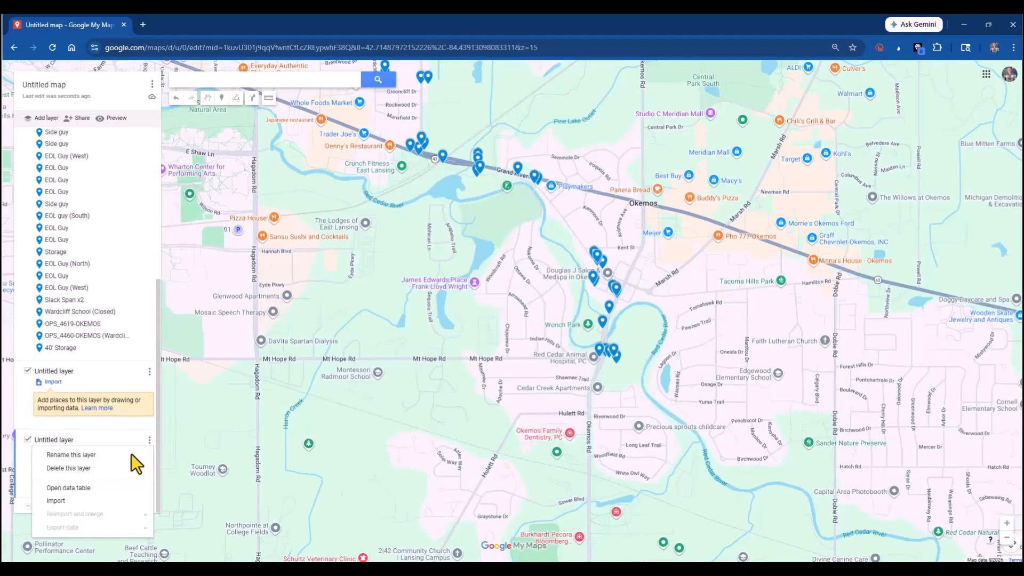
{"action": "left_click", "coordinate": [75, 467]}
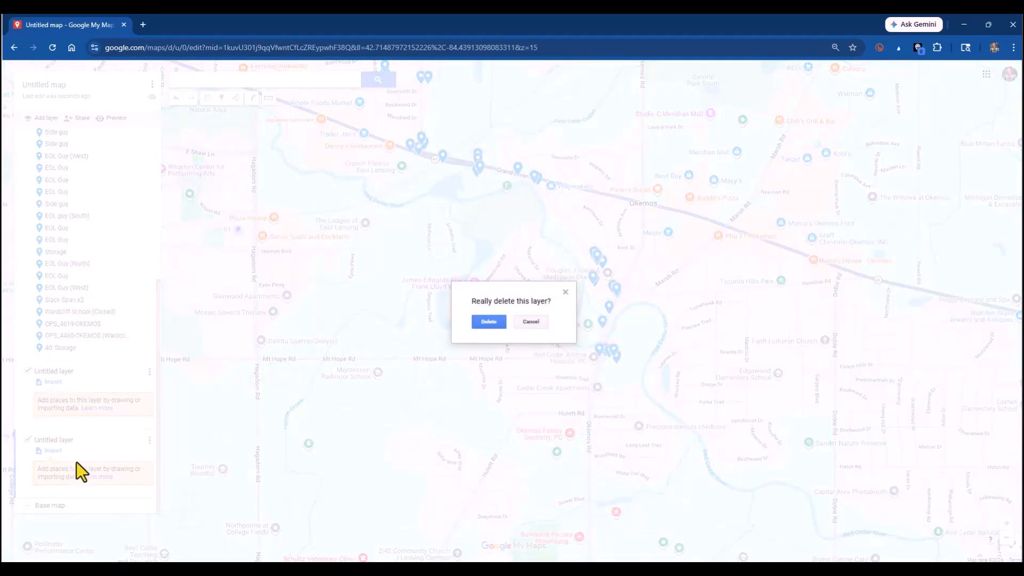
{"action": "left_click", "coordinate": [484, 322]}
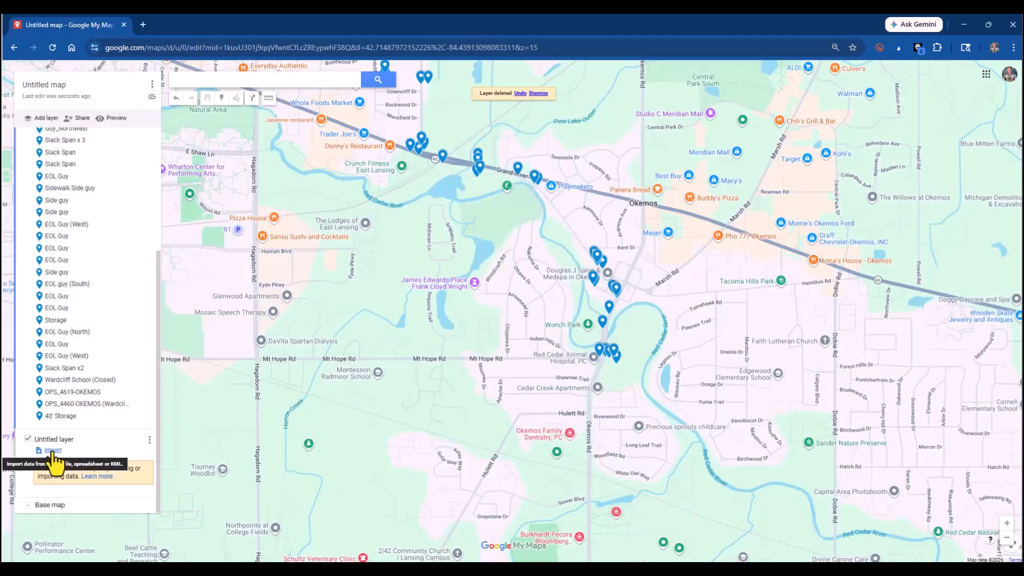
Rename the new untitled layer OSP Fiber Routes
{"action": "left_click", "coordinate": [52, 450]}
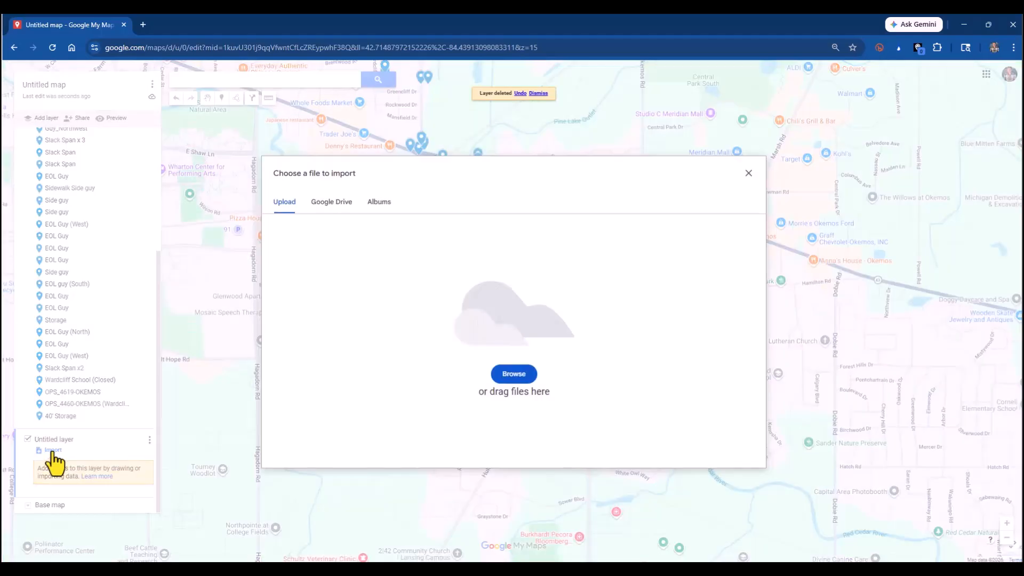
{"action": "left_click", "coordinate": [748, 172]}
{"action": "left_click", "coordinate": [58, 440]}
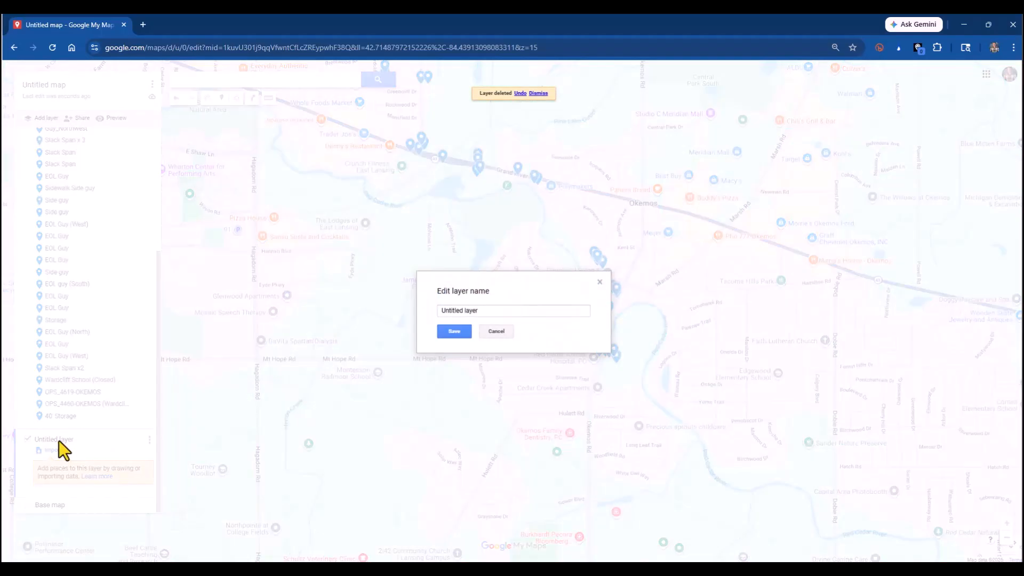
{"action": "left_click", "coordinate": [487, 310]}
{"action": "type", "text": "OS "}
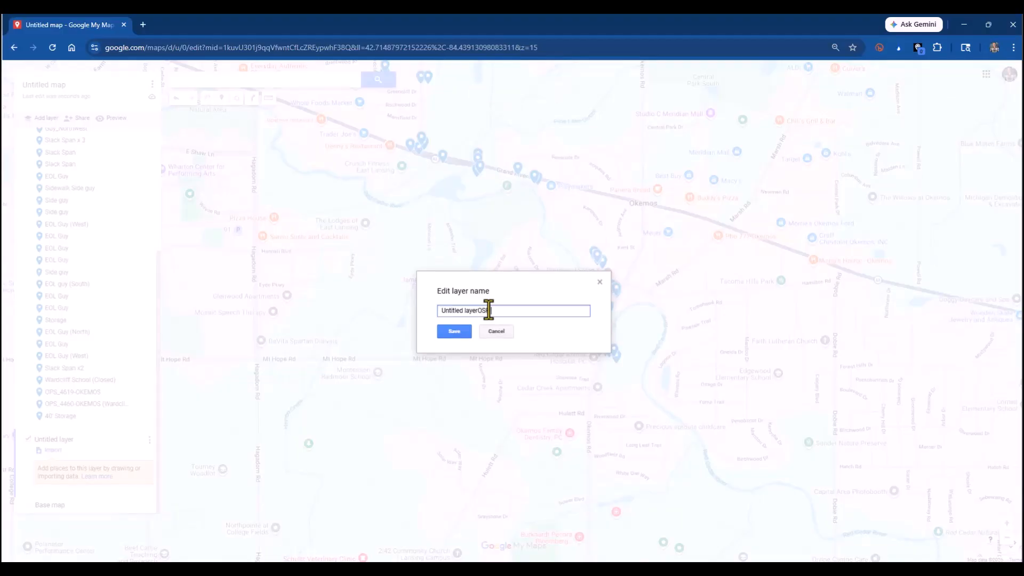
{"action": "type", "text": "Fiber Routes"}
{"action": "left_click_drag", "start_coordinate": [480, 311], "coordinate": [428, 313]}
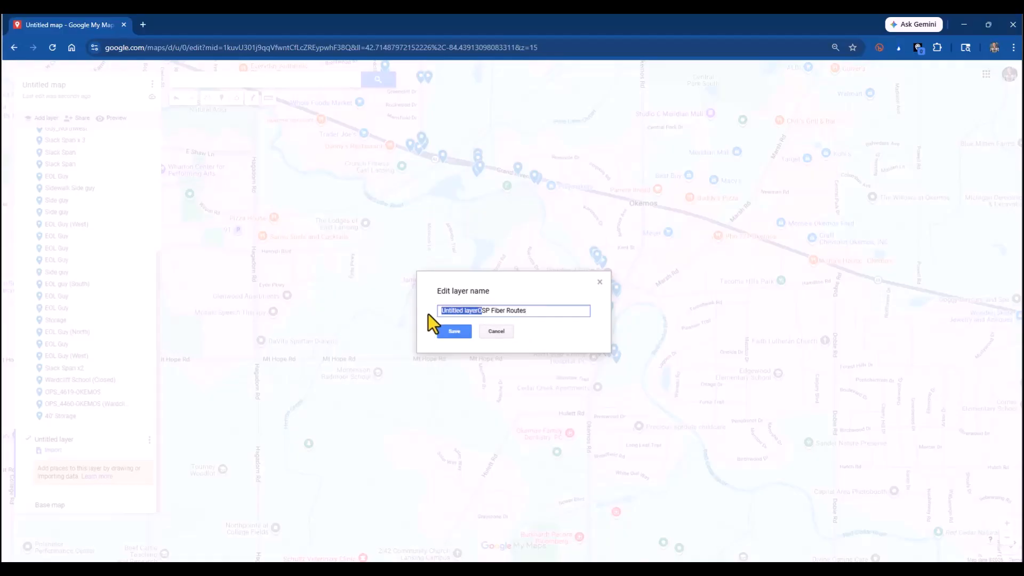
{"action": "type", "text": "O"}
{"action": "left_click", "coordinate": [459, 330]}
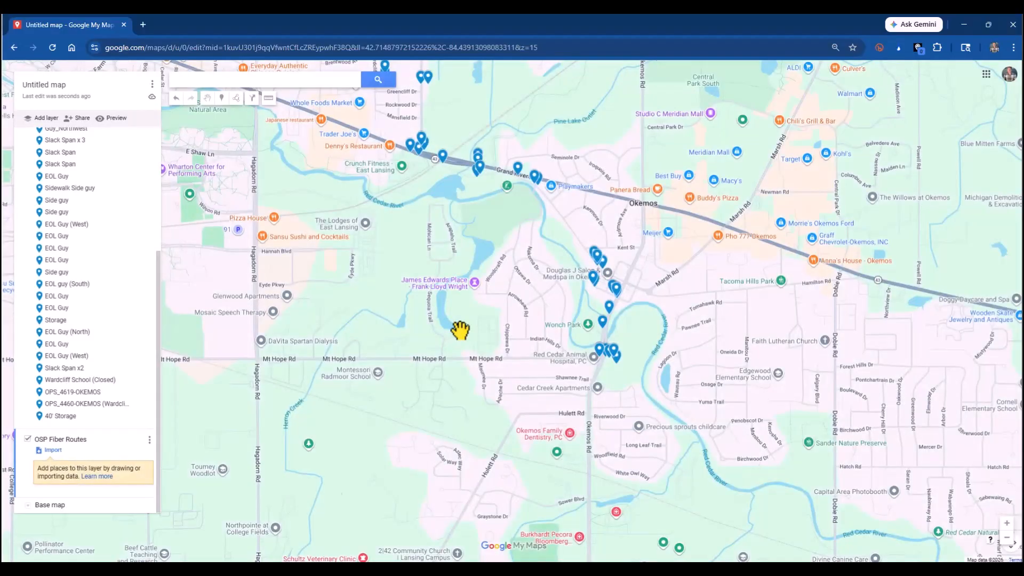
Import OSP Routes.kml from the KMZ Makeover Video folder into the OSP Fiber Routes layer
{"action": "left_click", "coordinate": [53, 450]}
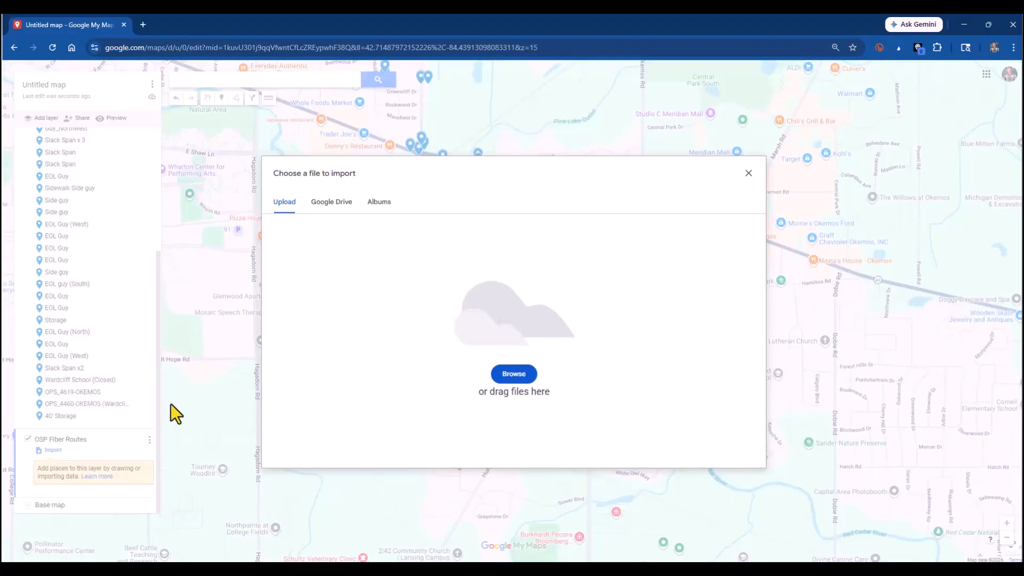
{"action": "left_click", "coordinate": [523, 373]}
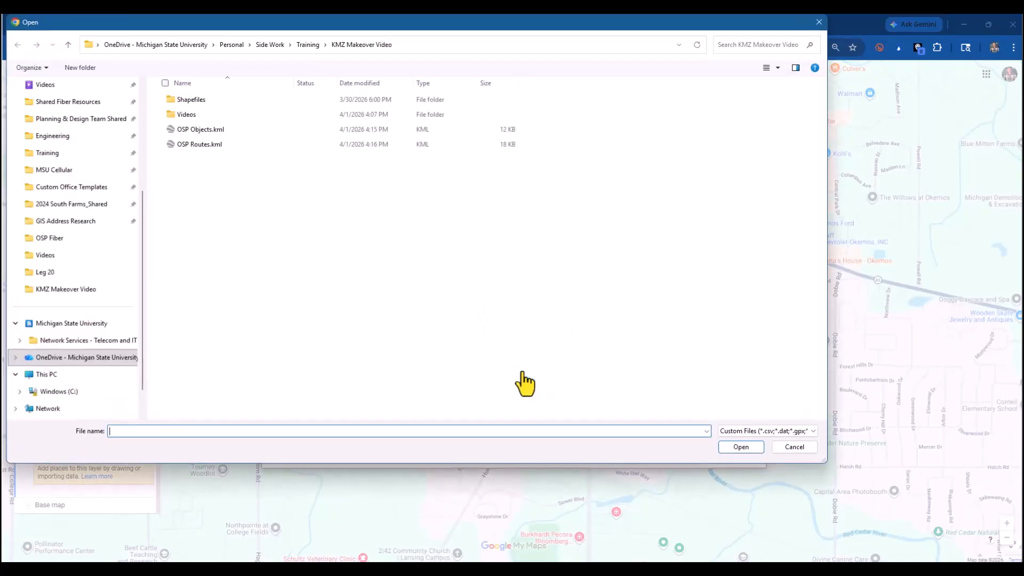
{"action": "double_click", "coordinate": [195, 148]}
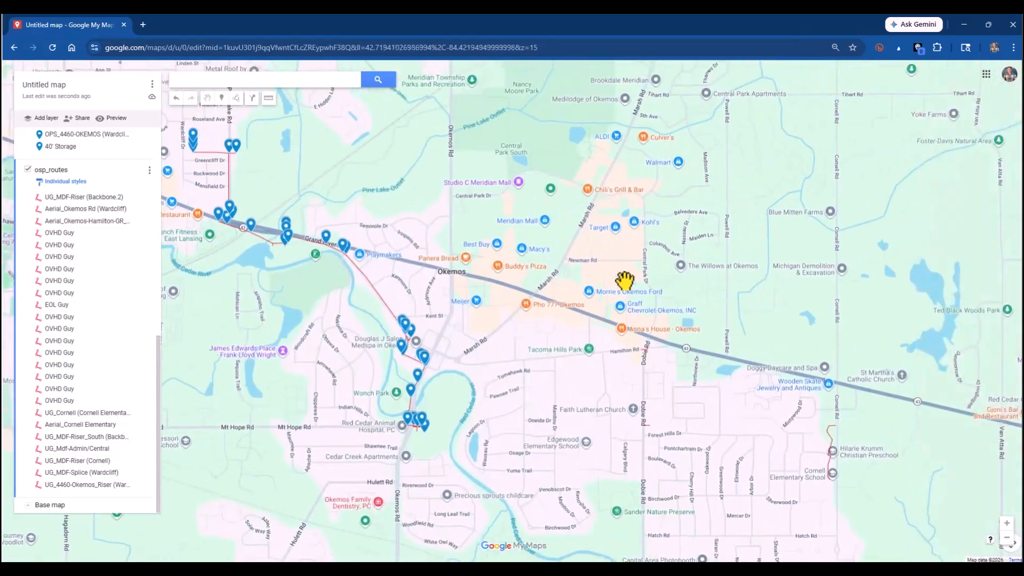
Try the dark base map style, and set the base map to satellite imagery
{"action": "left_click_drag", "start_coordinate": [360, 289], "coordinate": [638, 384]}
{"action": "scroll", "coordinate": [637, 383], "scroll_direction": "up", "scroll_amount": 1}
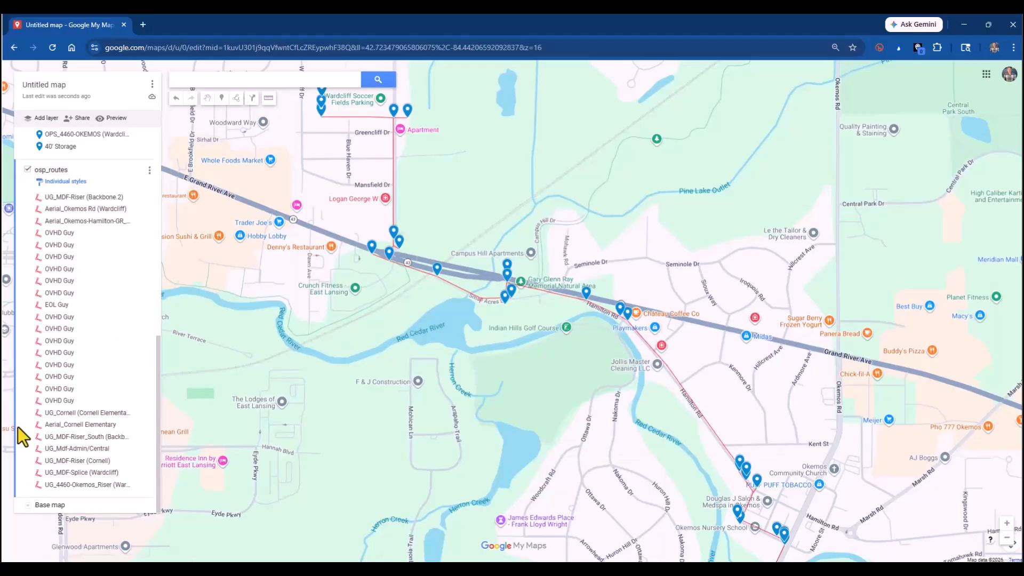
{"action": "left_click", "coordinate": [28, 505]}
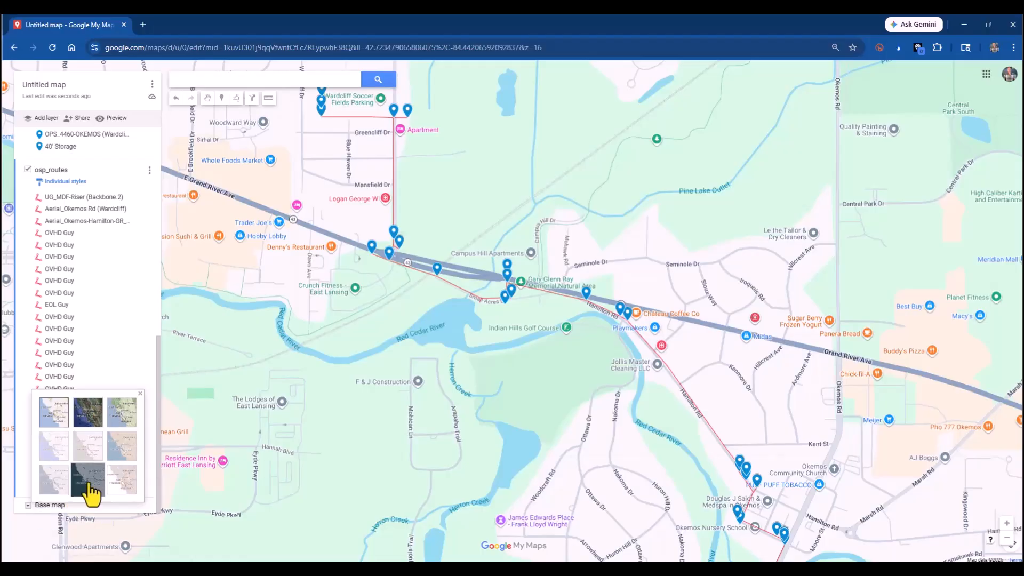
{"action": "left_click", "coordinate": [90, 488]}
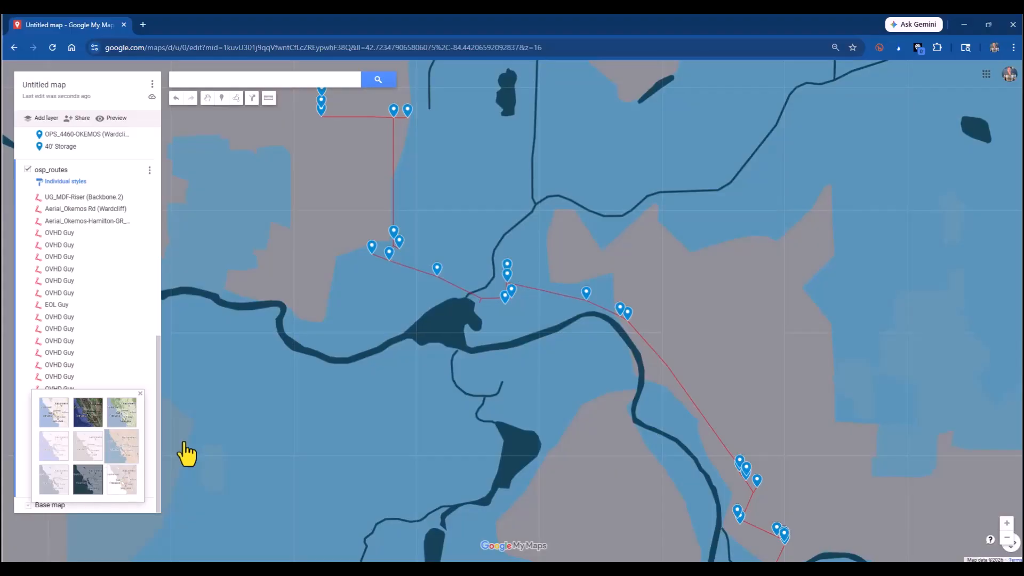
{"action": "scroll", "coordinate": [722, 358], "scroll_direction": "down", "scroll_amount": 2}
{"action": "scroll", "coordinate": [722, 357], "scroll_direction": "up", "scroll_amount": 2}
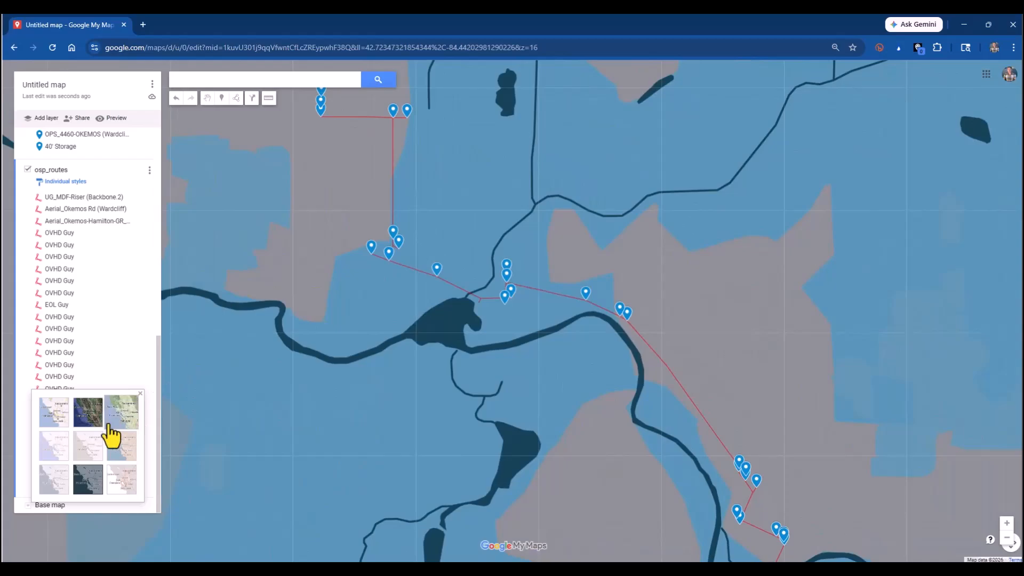
{"action": "left_click", "coordinate": [91, 420]}
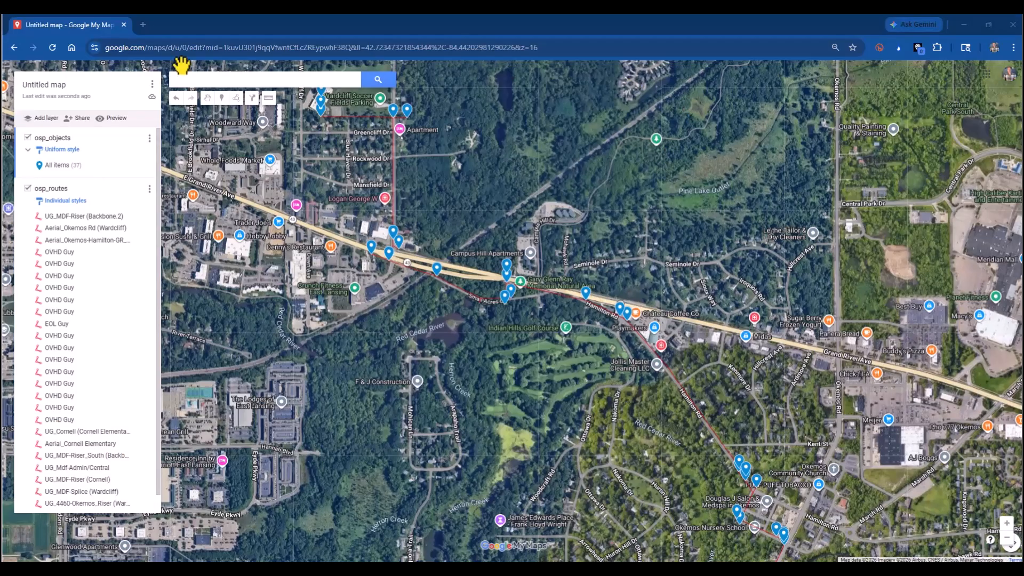
Title the map Wardcliff Fiber and give it the description Training Video
{"action": "left_click", "coordinate": [58, 86]}
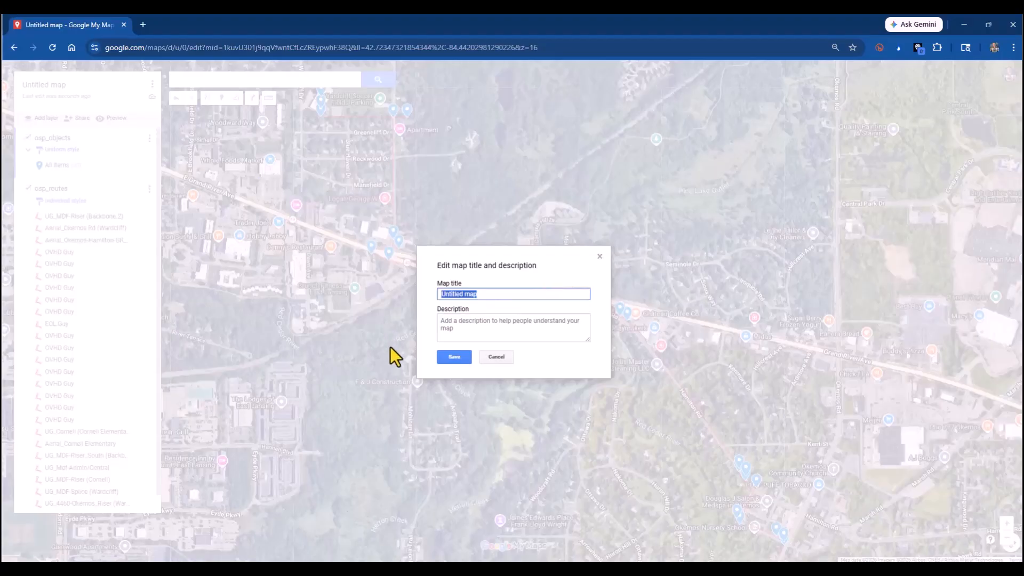
{"action": "left_click", "coordinate": [498, 357]}
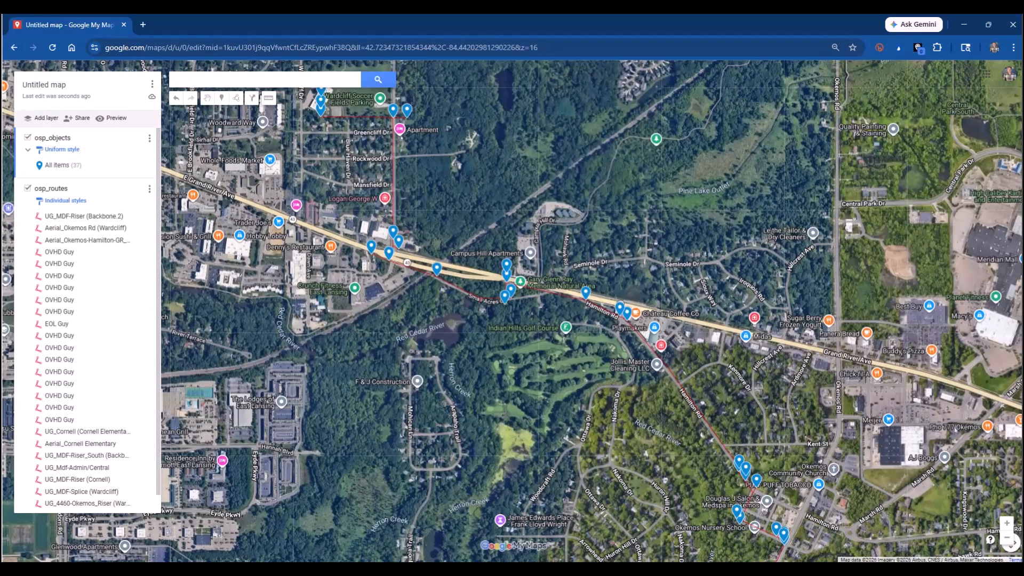
{"action": "left_click", "coordinate": [40, 85]}
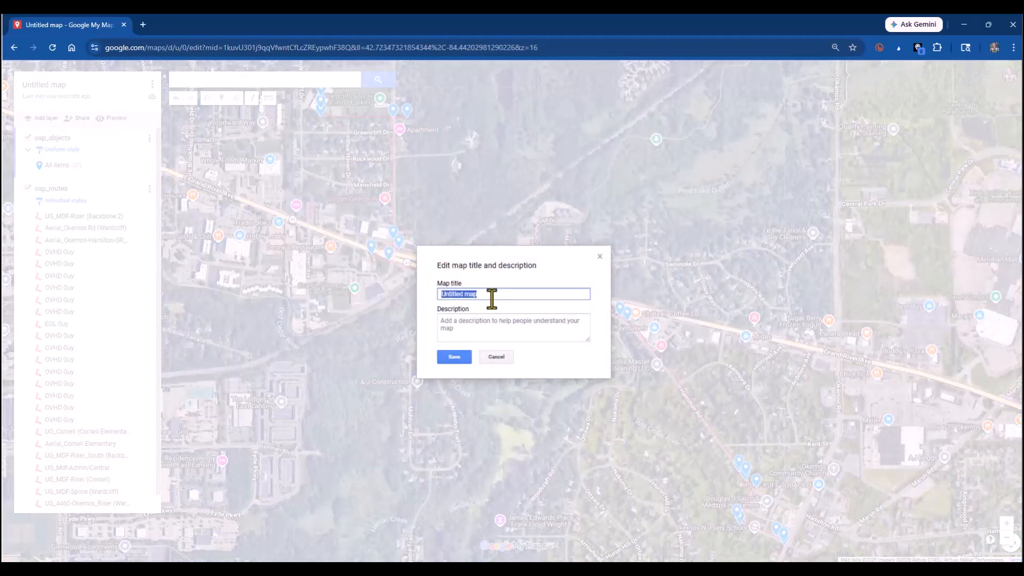
{"action": "type", "text": "Wardcliff Fiber"}
{"action": "left_click", "coordinate": [442, 323]}
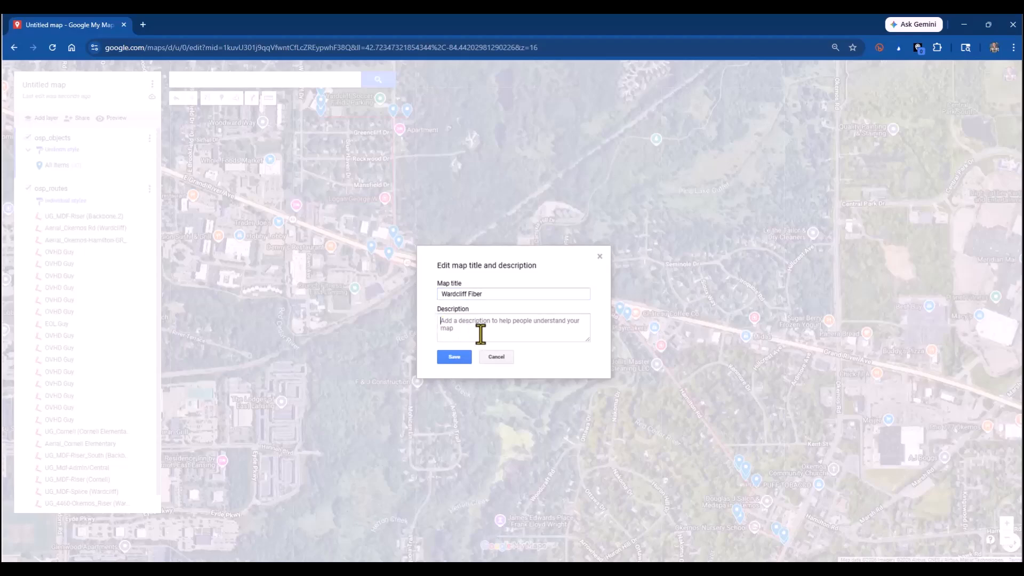
{"action": "type", "text": "Training Video"}
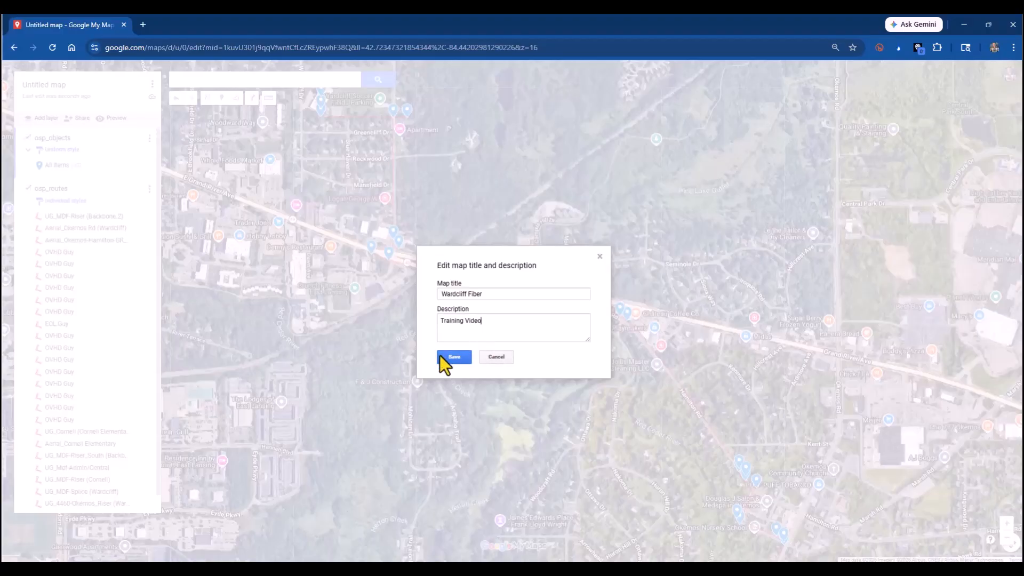
{"action": "left_click", "coordinate": [441, 357]}
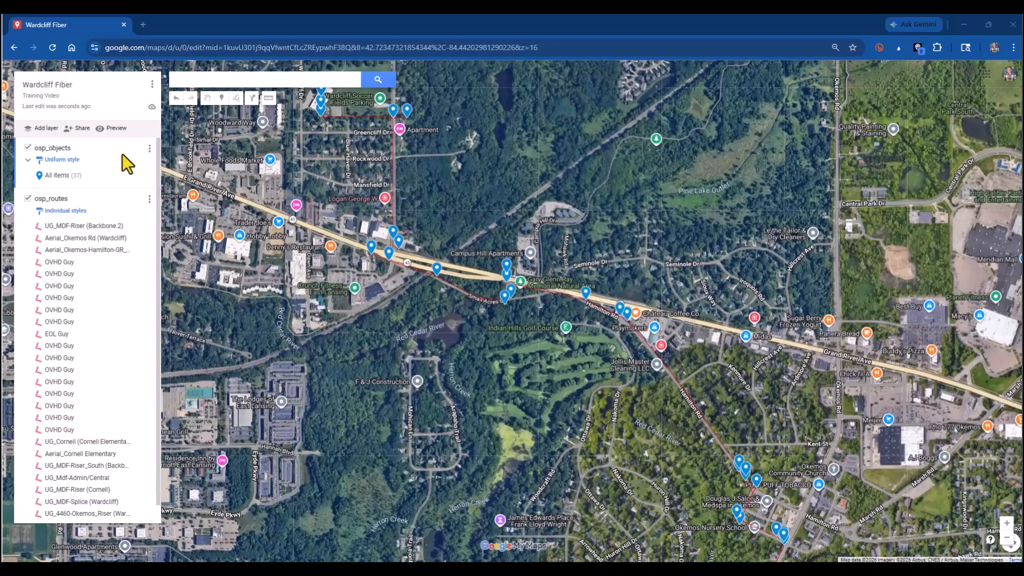
Examine the attribute details of several guy and storage markers along Grand River Ave and Hamilton Rd
{"action": "left_click", "coordinate": [63, 160]}
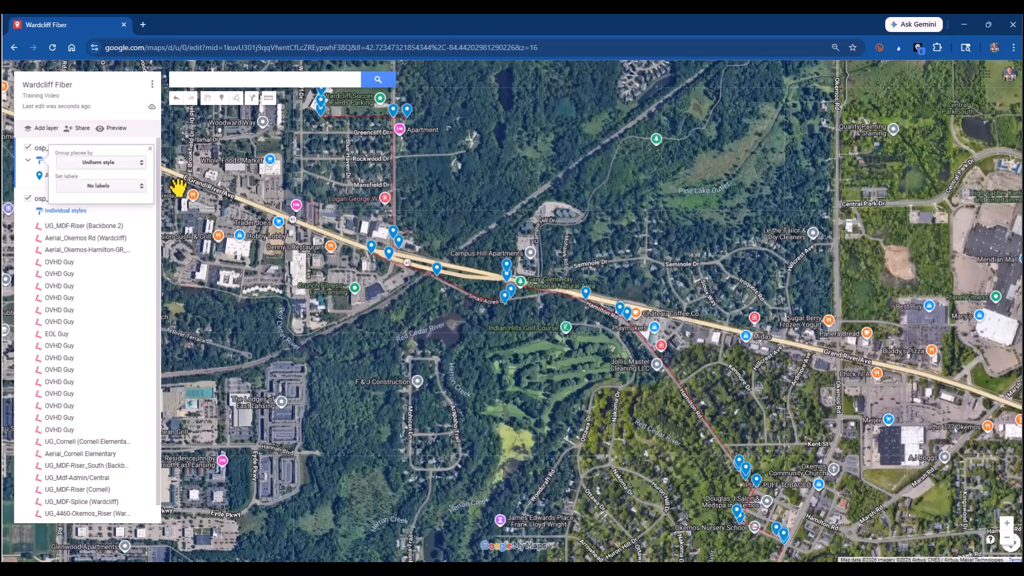
{"action": "left_click", "coordinate": [440, 276]}
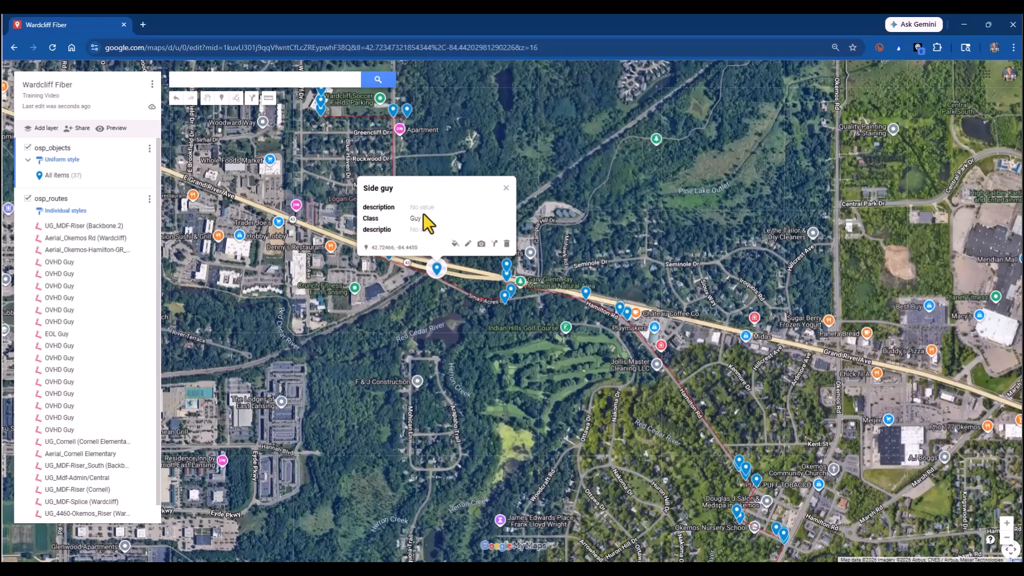
{"action": "left_click", "coordinate": [505, 297]}
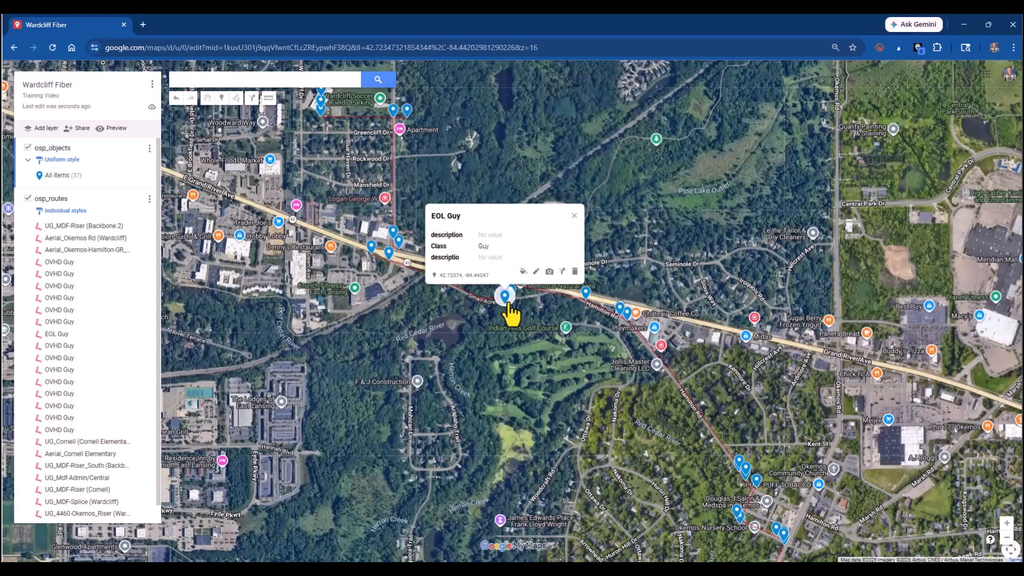
{"action": "left_click", "coordinate": [621, 312]}
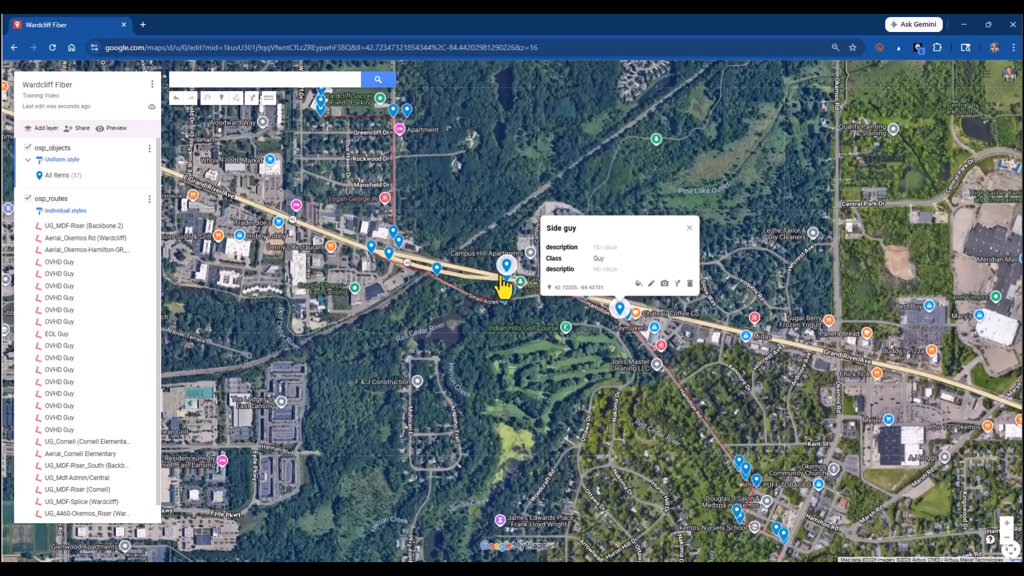
{"action": "left_click", "coordinate": [394, 235]}
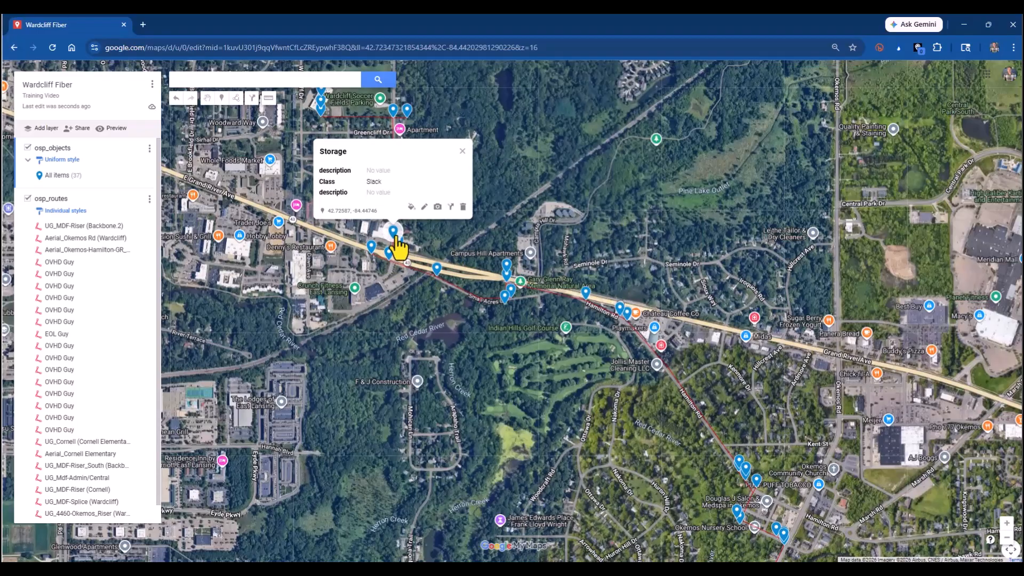
{"action": "left_click", "coordinate": [462, 151]}
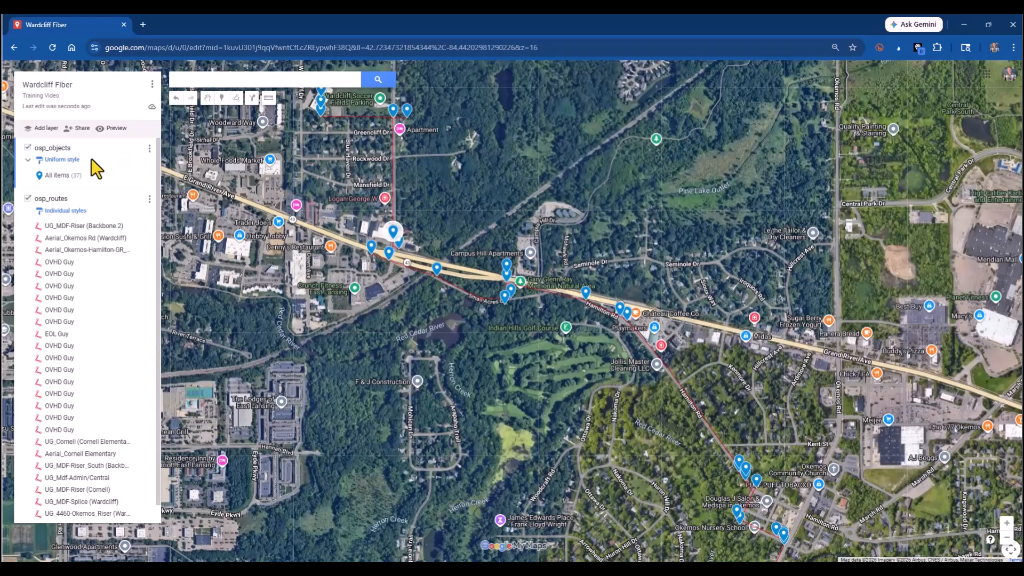
Style the osp_objects markers by the Class data column and label them with Class
{"action": "left_click", "coordinate": [62, 160]}
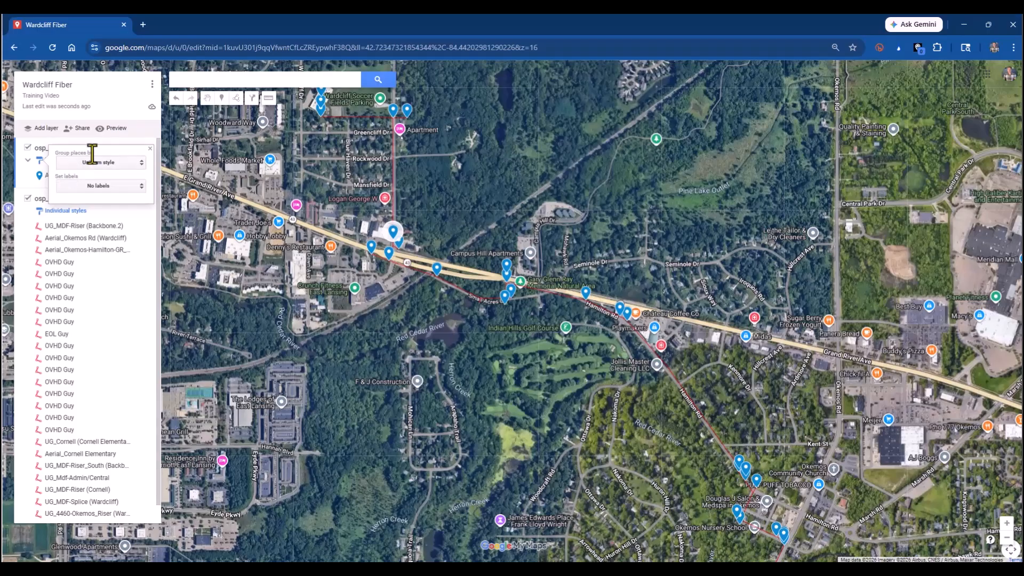
{"action": "left_click", "coordinate": [136, 161]}
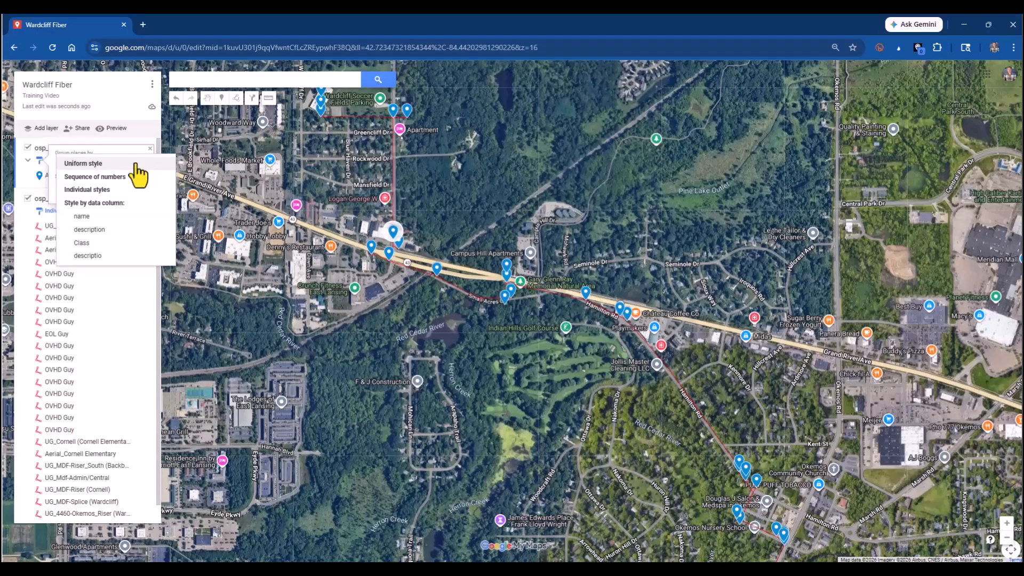
{"action": "left_click", "coordinate": [81, 242]}
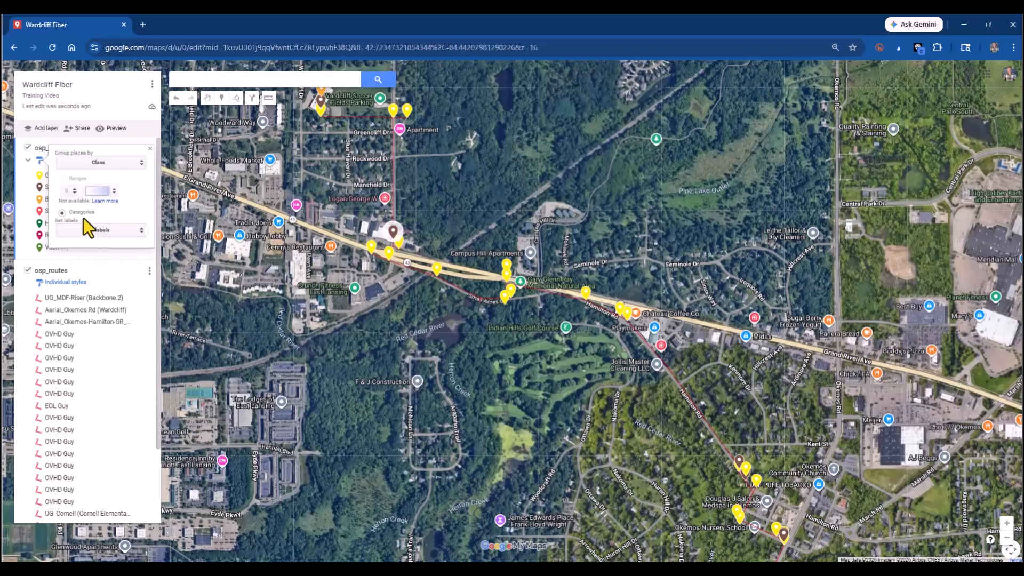
{"action": "left_click", "coordinate": [109, 231]}
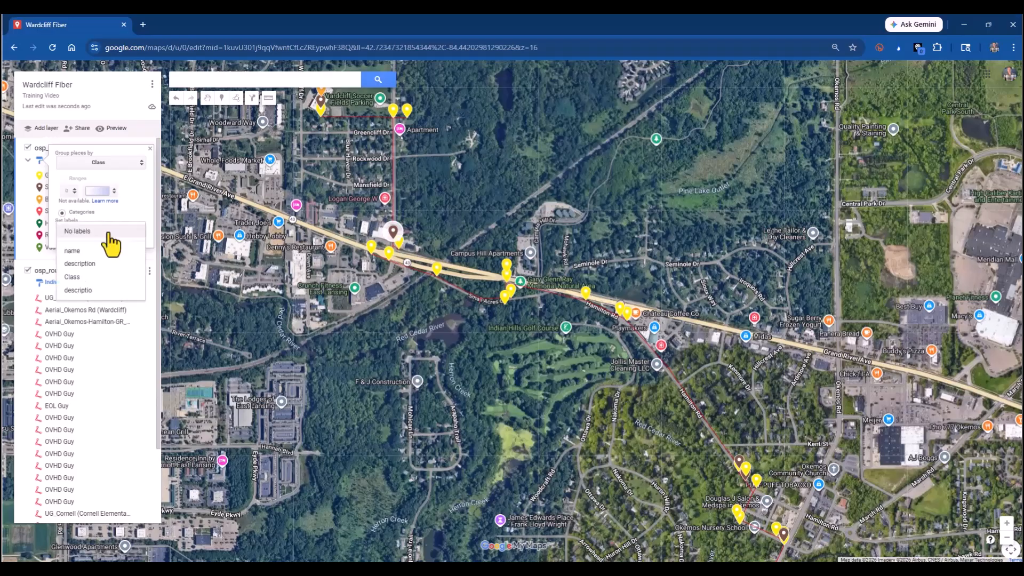
{"action": "left_click", "coordinate": [83, 286]}
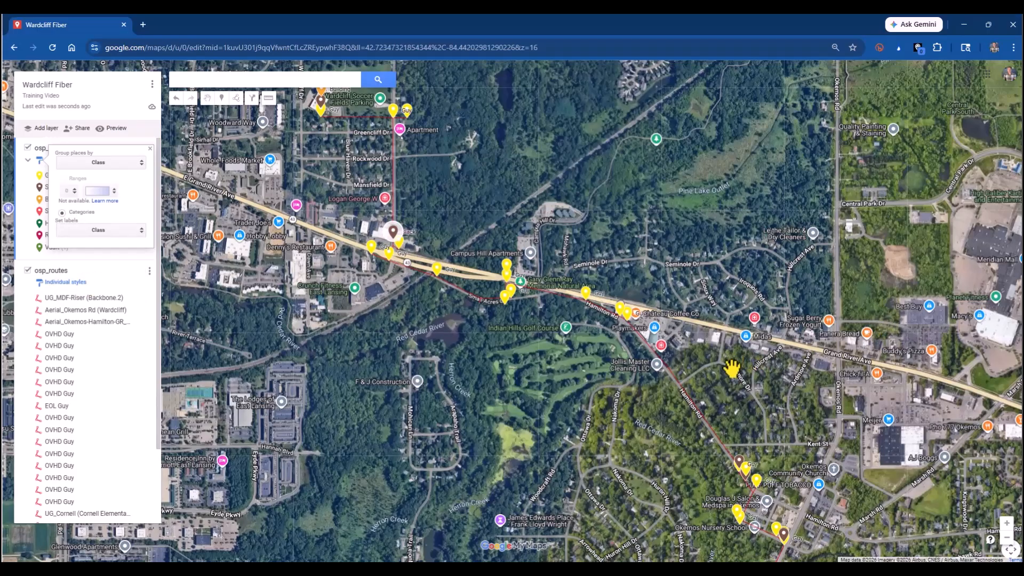
{"action": "scroll", "coordinate": [746, 428], "scroll_direction": "up", "scroll_amount": 1}
{"action": "scroll", "coordinate": [747, 428], "scroll_direction": "down", "scroll_amount": 2}
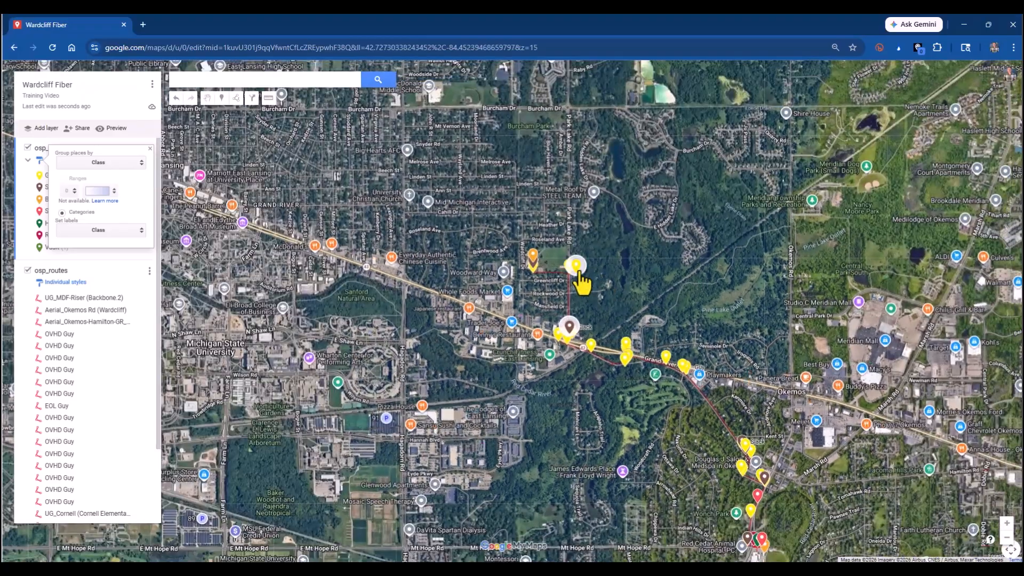
{"action": "scroll", "coordinate": [583, 325], "scroll_direction": "up", "scroll_amount": 1}
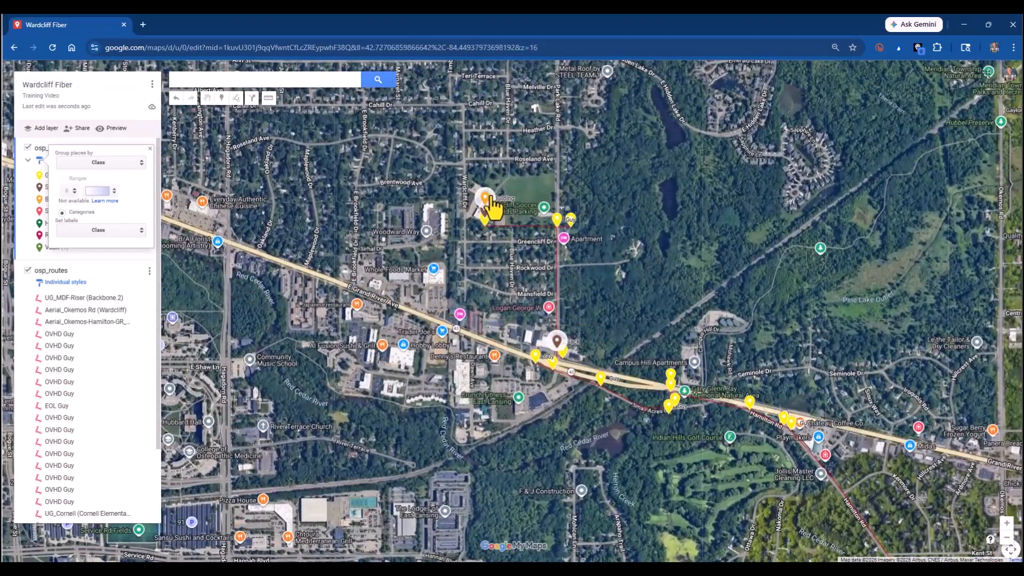
{"action": "scroll", "coordinate": [488, 202], "scroll_direction": "up", "scroll_amount": 1}
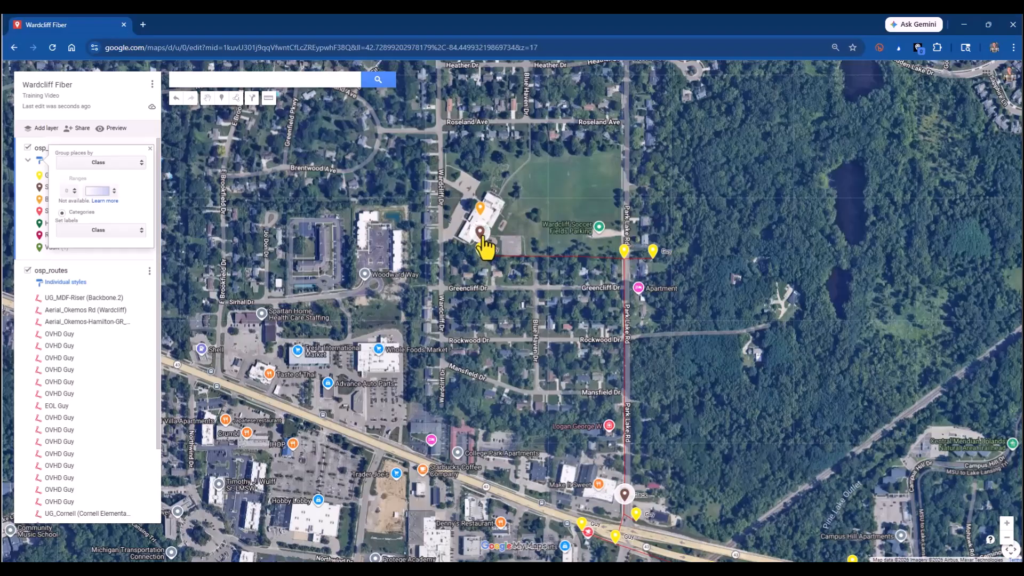
{"action": "left_click", "coordinate": [126, 109]}
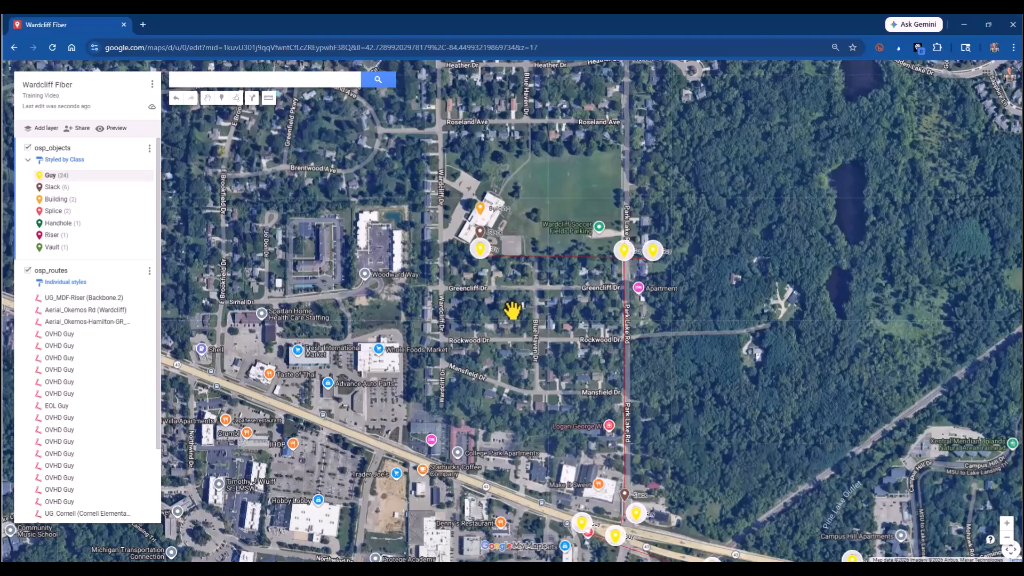
Examine where the Guy, Slack and Splice markers lie along the fiber route, and look closely at the school building off Wardcliff Dr
{"action": "scroll", "coordinate": [511, 311], "scroll_direction": "down", "scroll_amount": 2}
{"action": "scroll", "coordinate": [533, 320], "scroll_direction": "down", "scroll_amount": 1}
{"action": "scroll", "coordinate": [599, 372], "scroll_direction": "down", "scroll_amount": 2}
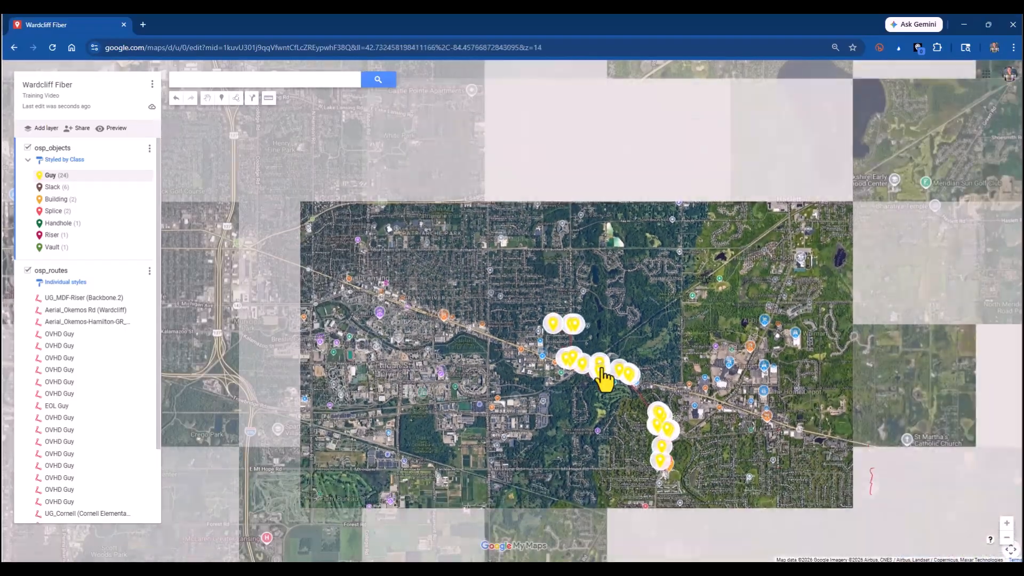
{"action": "scroll", "coordinate": [682, 407], "scroll_direction": "up", "scroll_amount": 1}
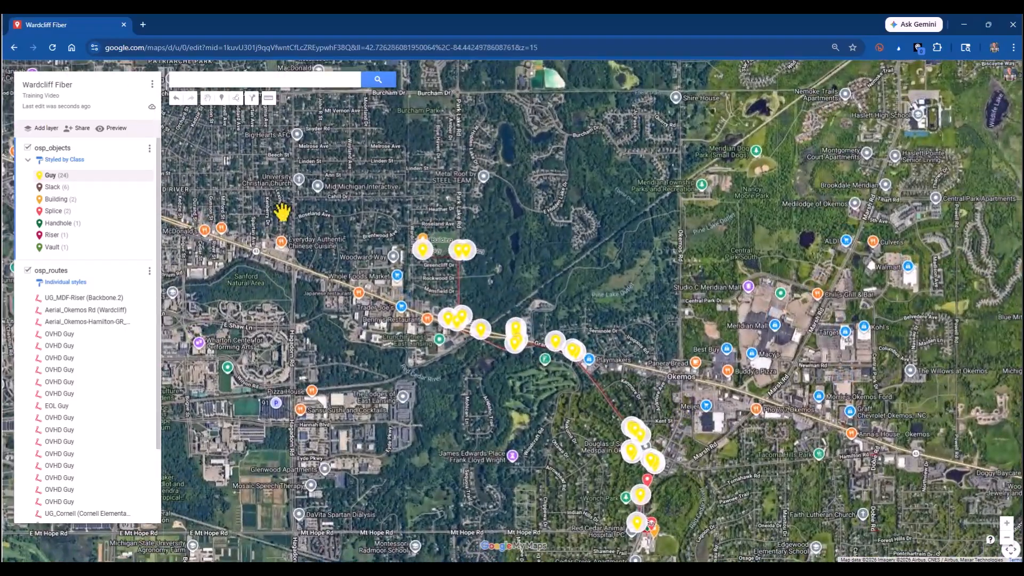
{"action": "left_click", "coordinate": [51, 187]}
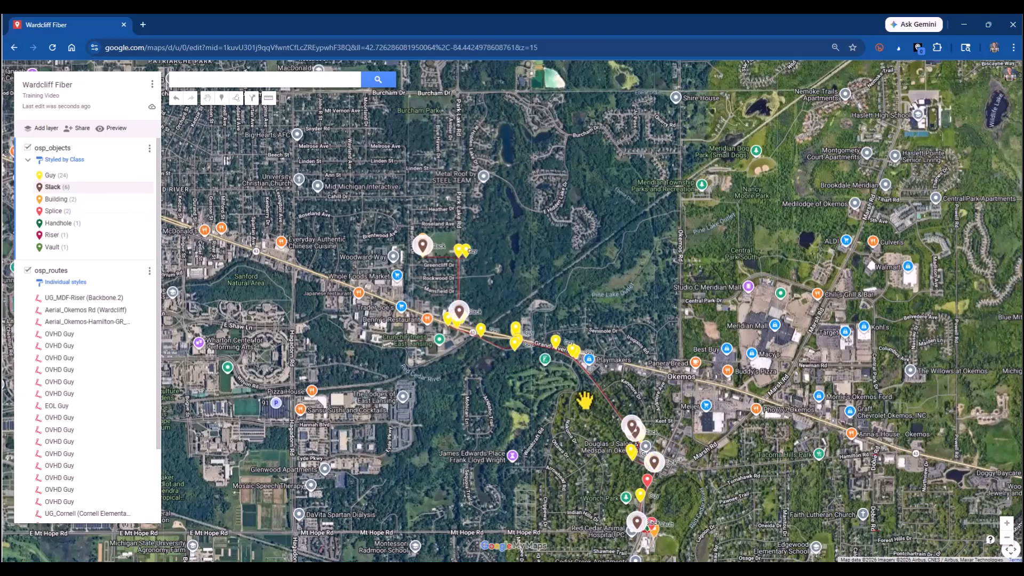
{"action": "left_click_drag", "start_coordinate": [585, 400], "coordinate": [548, 335]}
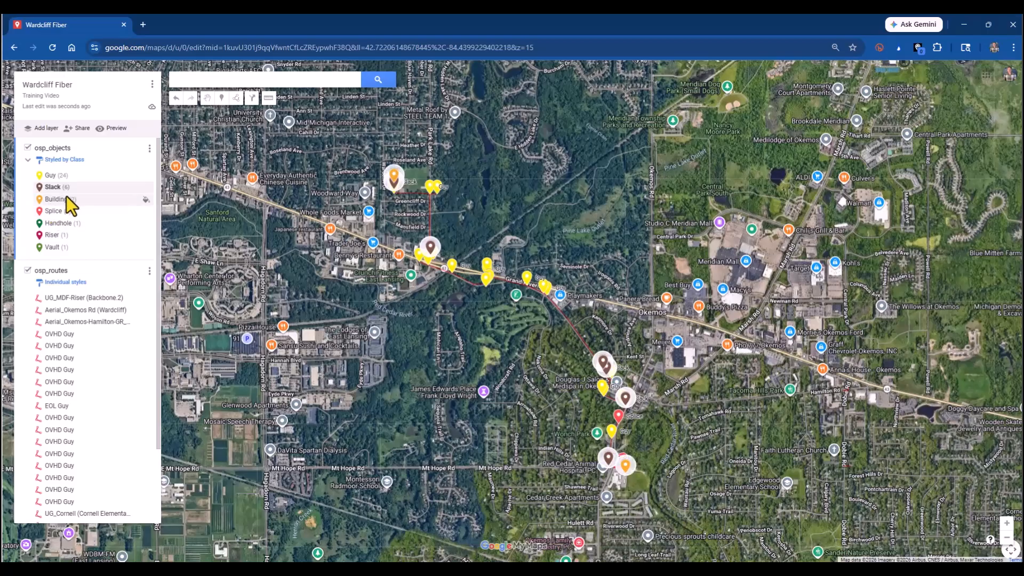
{"action": "left_click", "coordinate": [57, 211]}
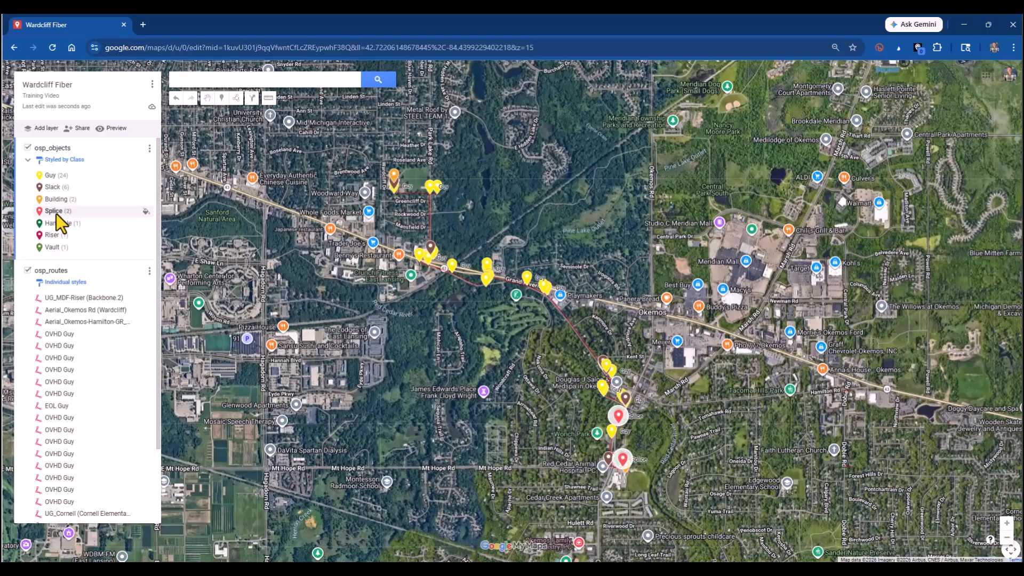
{"action": "scroll", "coordinate": [651, 407], "scroll_direction": "up", "scroll_amount": 1}
{"action": "scroll", "coordinate": [652, 407], "scroll_direction": "down", "scroll_amount": 1}
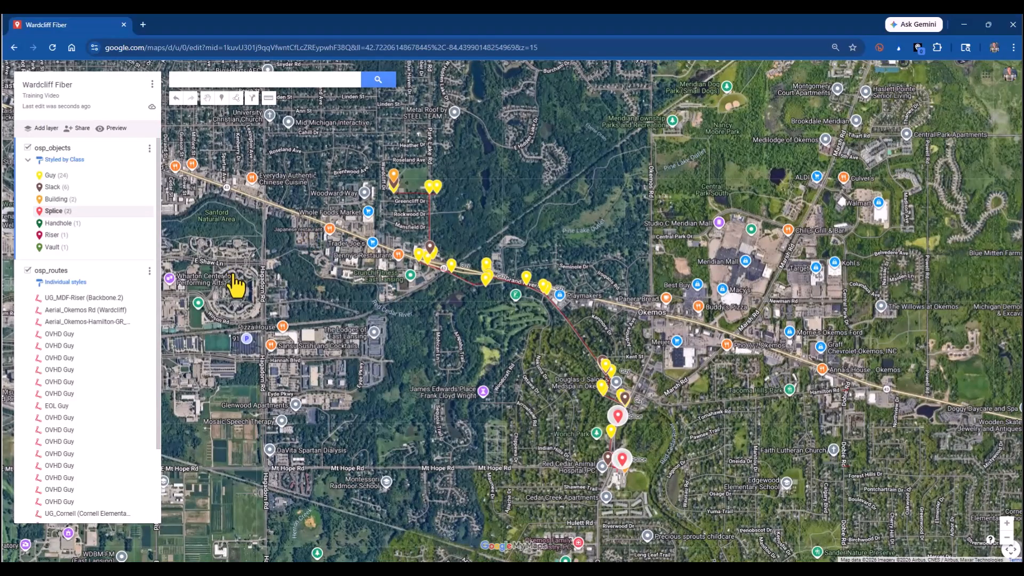
{"action": "scroll", "coordinate": [437, 204], "scroll_direction": "up", "scroll_amount": 1}
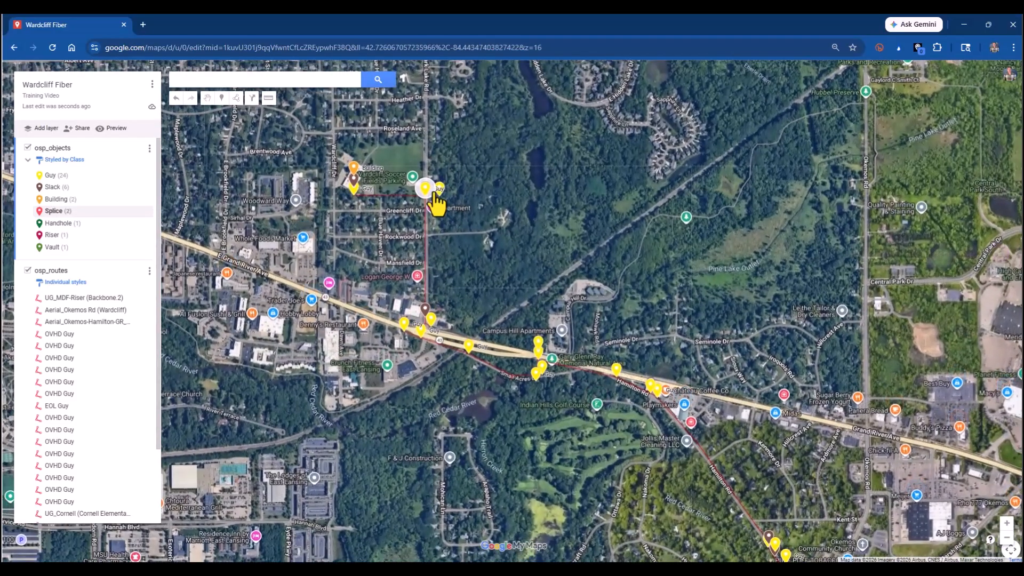
{"action": "left_click_drag", "start_coordinate": [434, 206], "coordinate": [556, 263]}
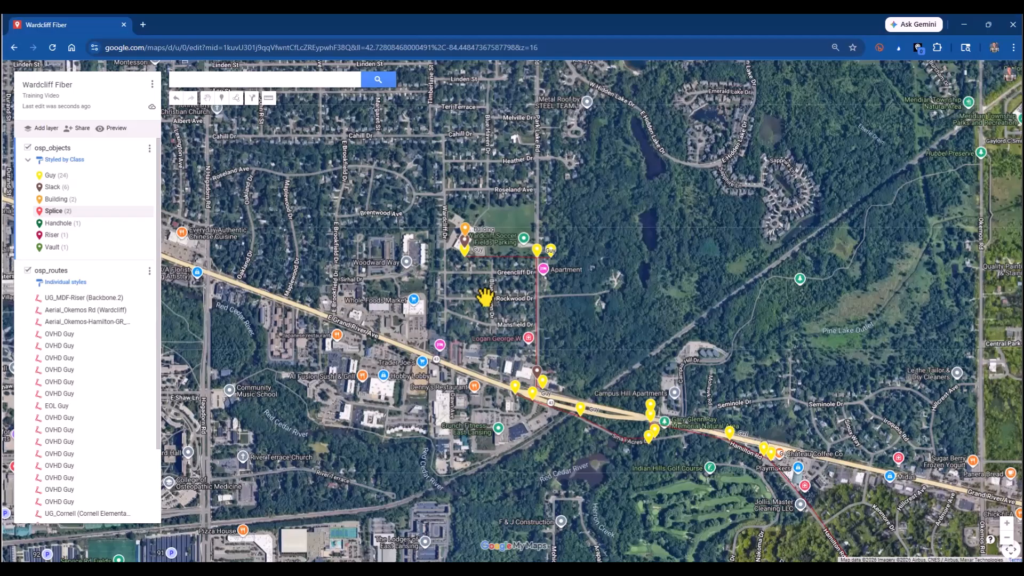
{"action": "scroll", "coordinate": [458, 230], "scroll_direction": "up", "scroll_amount": 2}
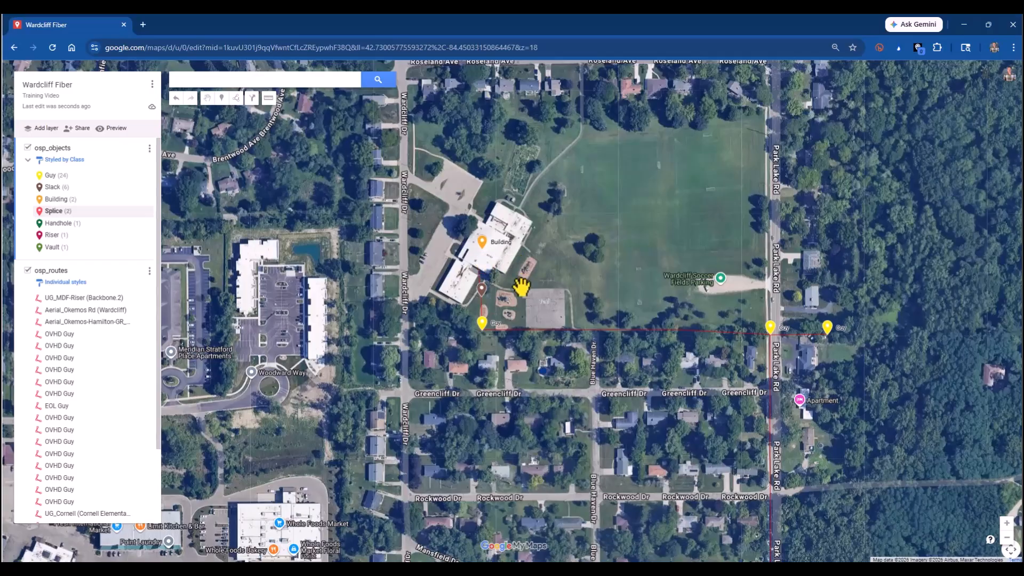
Examine the fiber route from the school off Wardcliff Dr to Park Lake Rd and the overall spread of markers toward Okemos
{"action": "scroll", "coordinate": [521, 283], "scroll_direction": "up", "scroll_amount": 1}
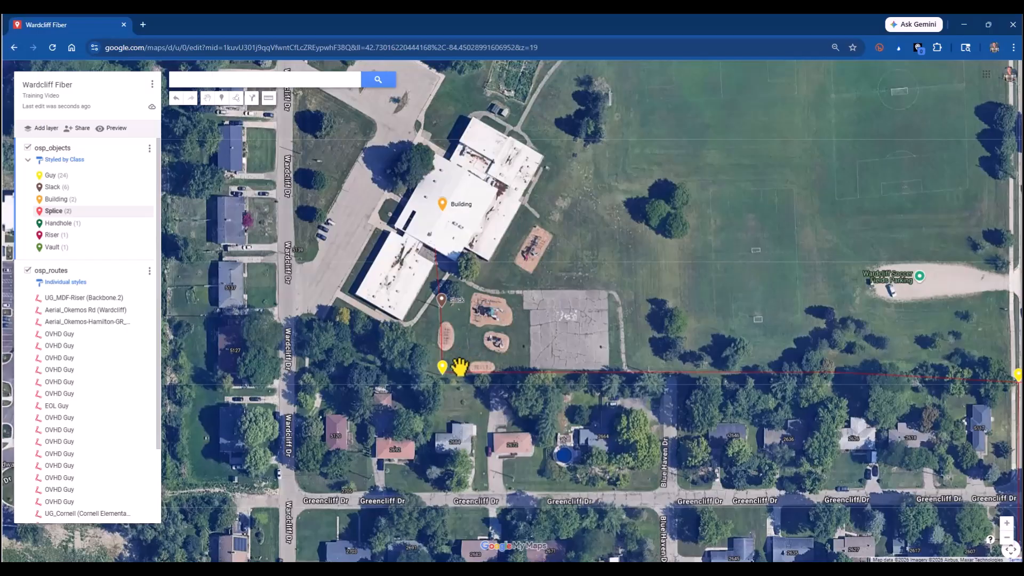
{"action": "mouse_move", "coordinate": [673, 361]}
{"action": "left_mouse_down"}
{"action": "mouse_move", "coordinate": [458, 330]}
{"action": "mouse_move", "coordinate": [447, 311]}
{"action": "left_mouse_up"}
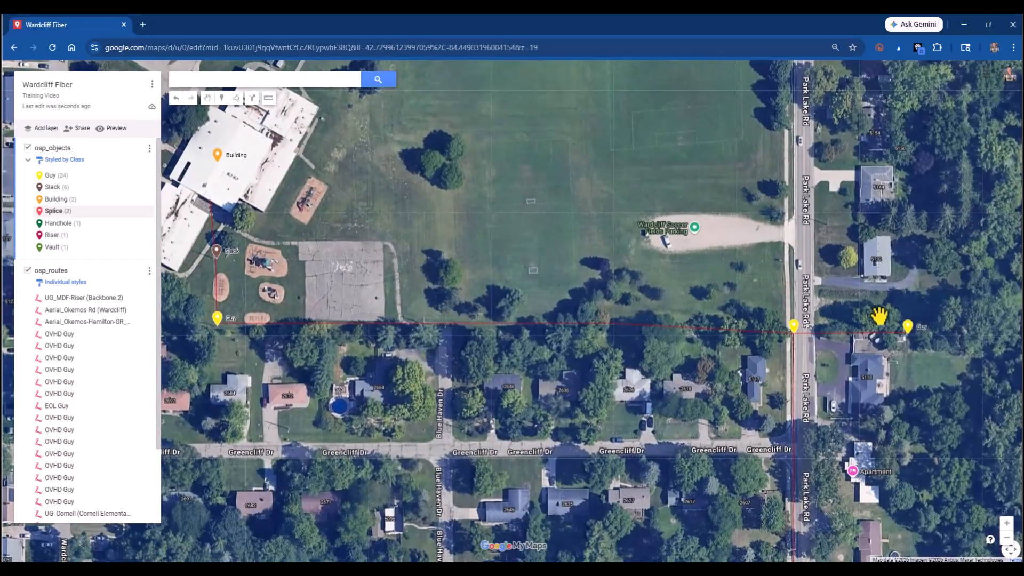
{"action": "scroll", "coordinate": [900, 330], "scroll_direction": "up", "scroll_amount": 1}
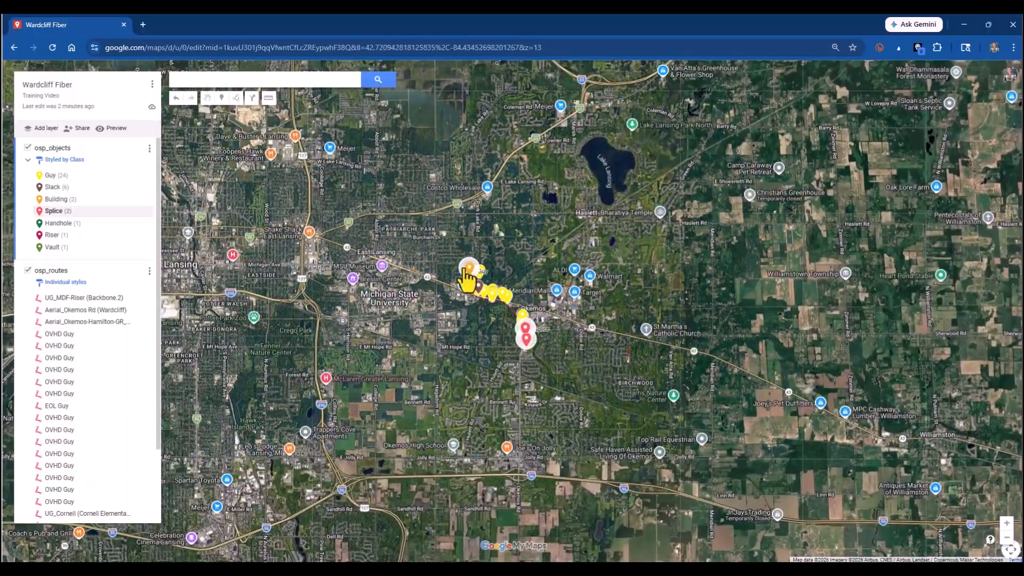
{"action": "scroll", "coordinate": [468, 278], "scroll_direction": "up", "scroll_amount": 2}
{"action": "scroll", "coordinate": [474, 280], "scroll_direction": "down", "scroll_amount": 4}
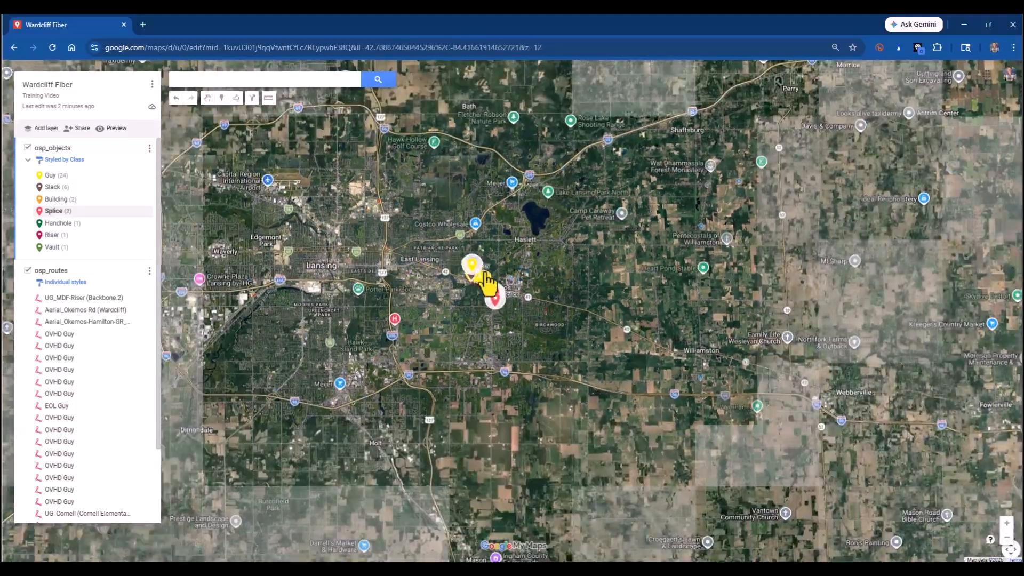
{"action": "scroll", "coordinate": [492, 308], "scroll_direction": "up", "scroll_amount": 1}
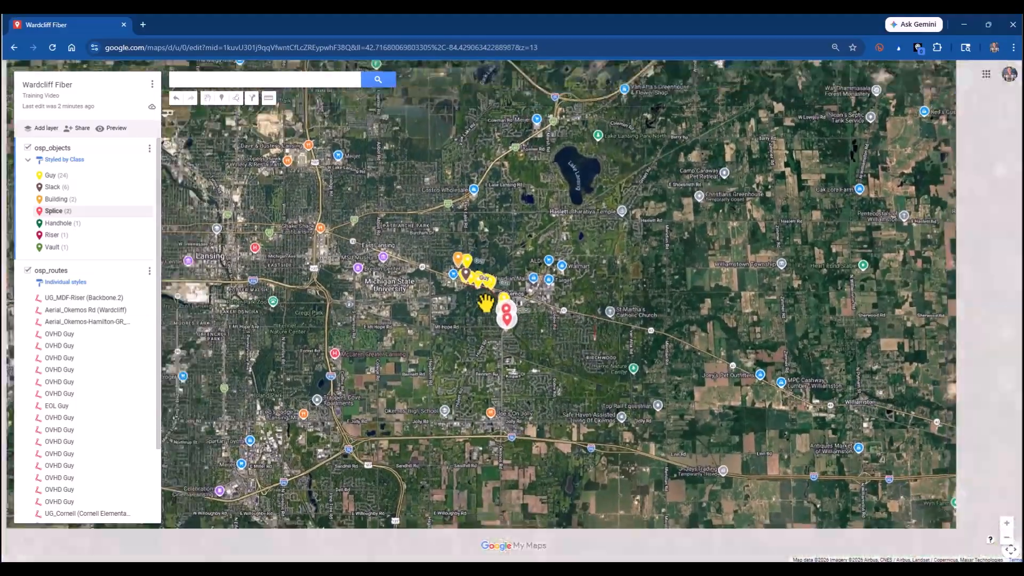
{"action": "scroll", "coordinate": [499, 316], "scroll_direction": "down", "scroll_amount": 1}
{"action": "scroll", "coordinate": [500, 318], "scroll_direction": "up", "scroll_amount": 3}
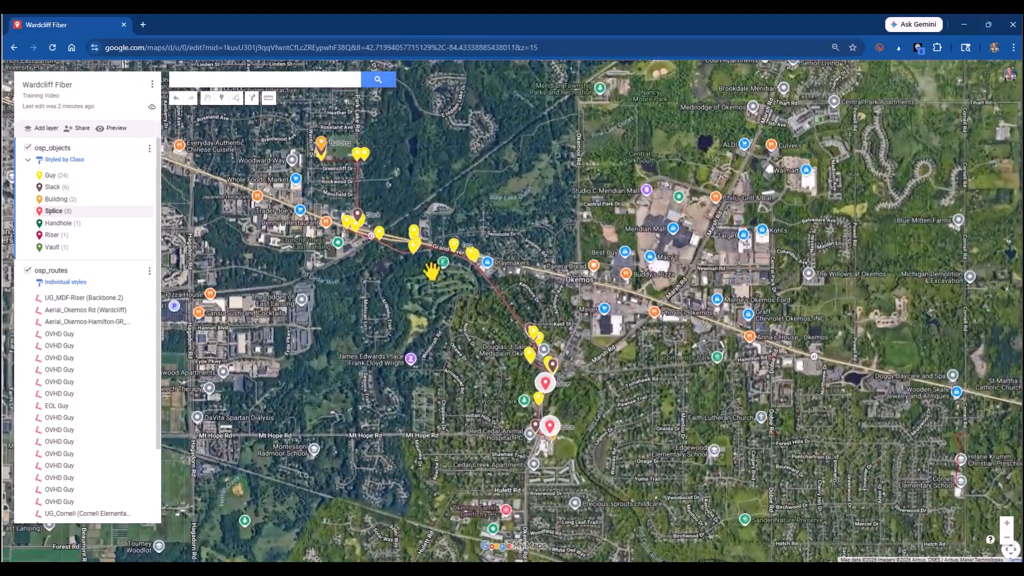
{"action": "left_click_drag", "start_coordinate": [431, 270], "coordinate": [535, 369]}
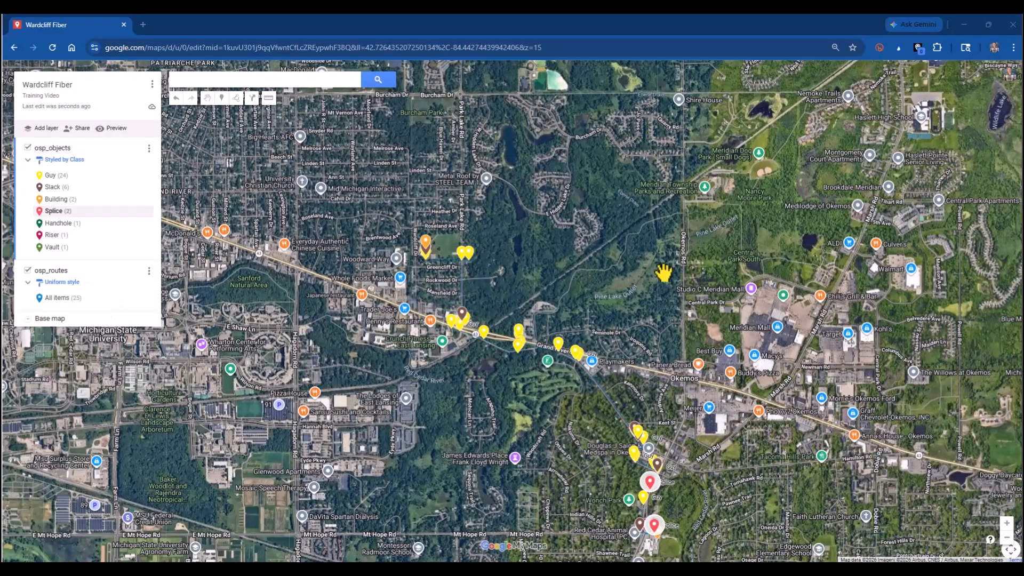
{"action": "scroll", "coordinate": [390, 304], "scroll_direction": "up", "scroll_amount": 1}
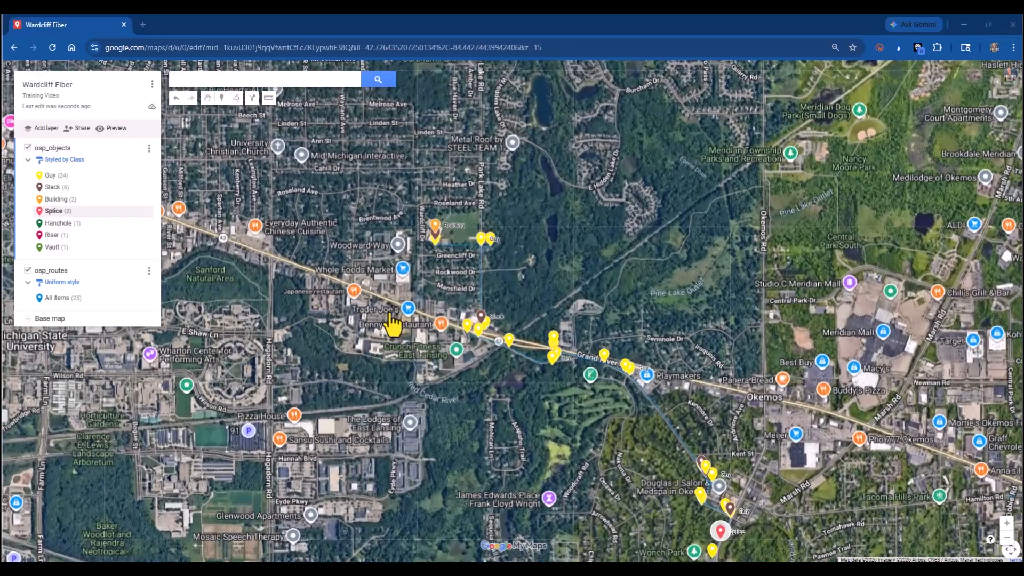
{"action": "left_click_drag", "start_coordinate": [464, 233], "coordinate": [510, 304]}
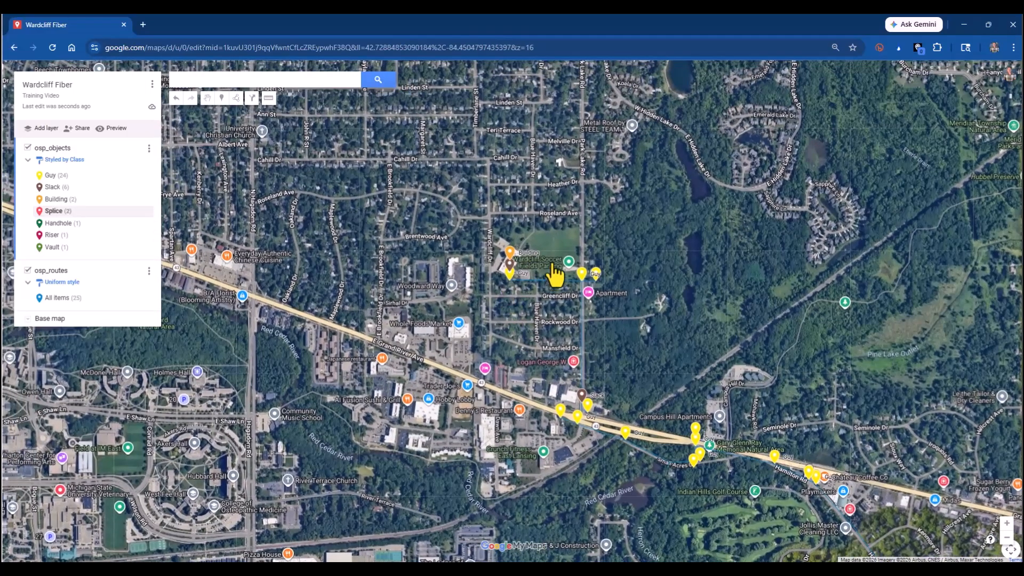
Review the osp_routes layer's options and the available ways to group its places
{"action": "left_click", "coordinate": [148, 270]}
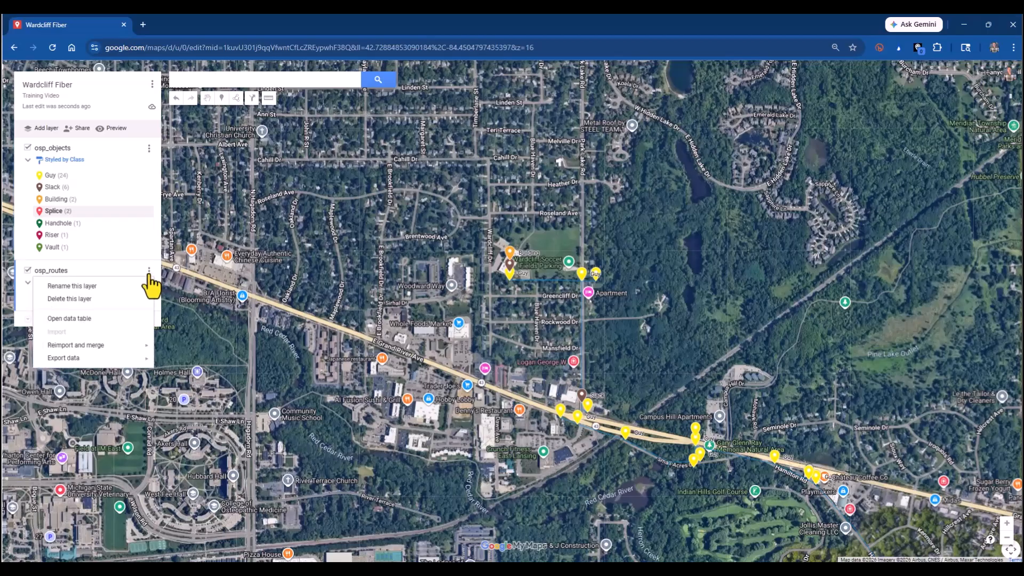
{"action": "left_click", "coordinate": [128, 248]}
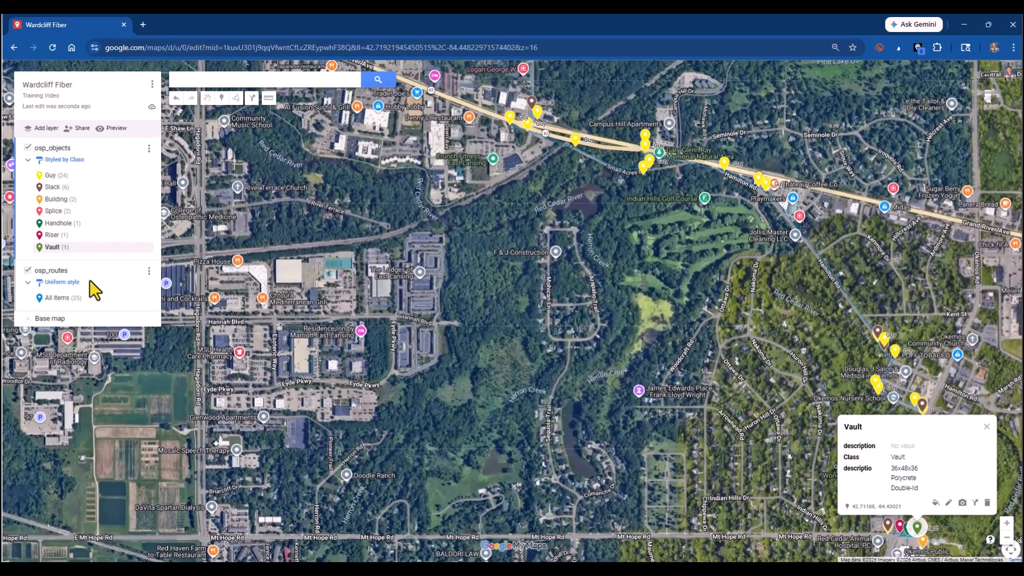
{"action": "left_click", "coordinate": [62, 282]}
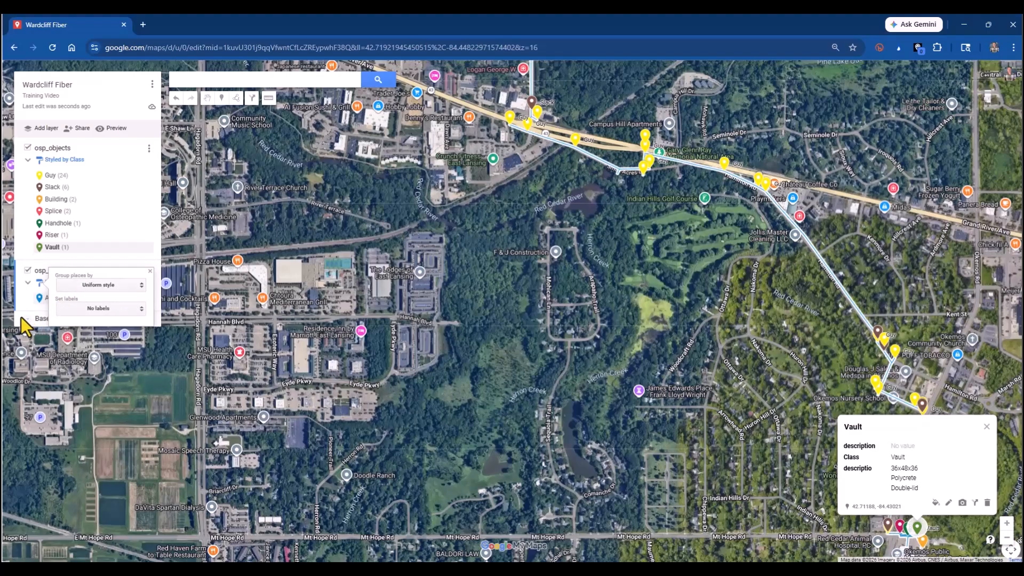
{"action": "left_click", "coordinate": [112, 285]}
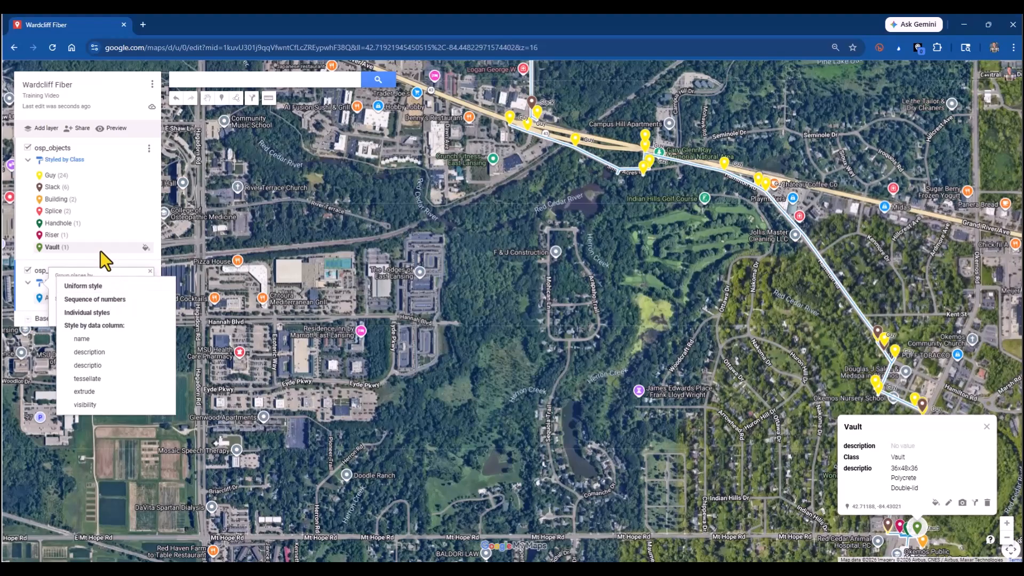
{"action": "left_click", "coordinate": [100, 251]}
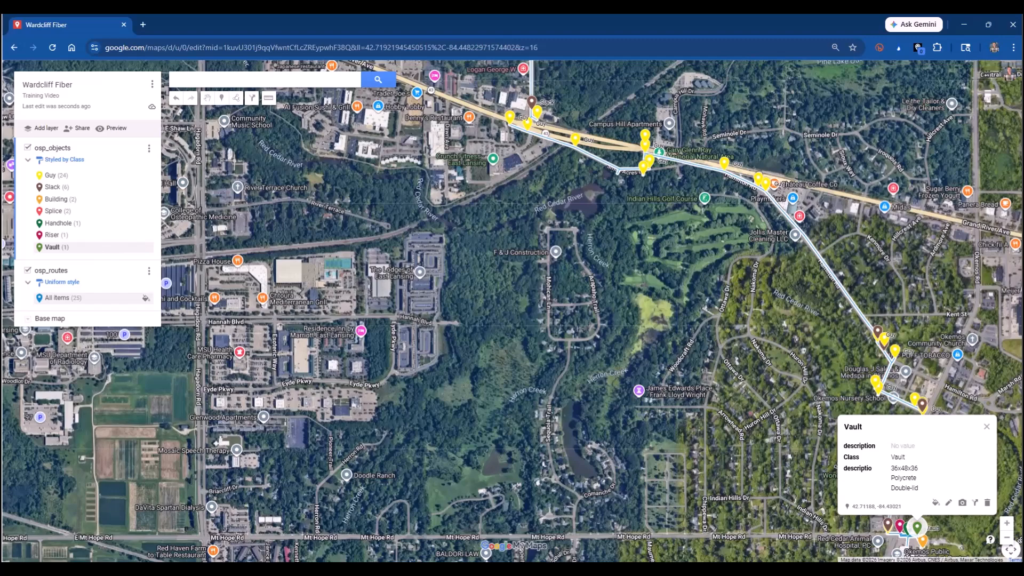
{"action": "left_click", "coordinate": [91, 365]}
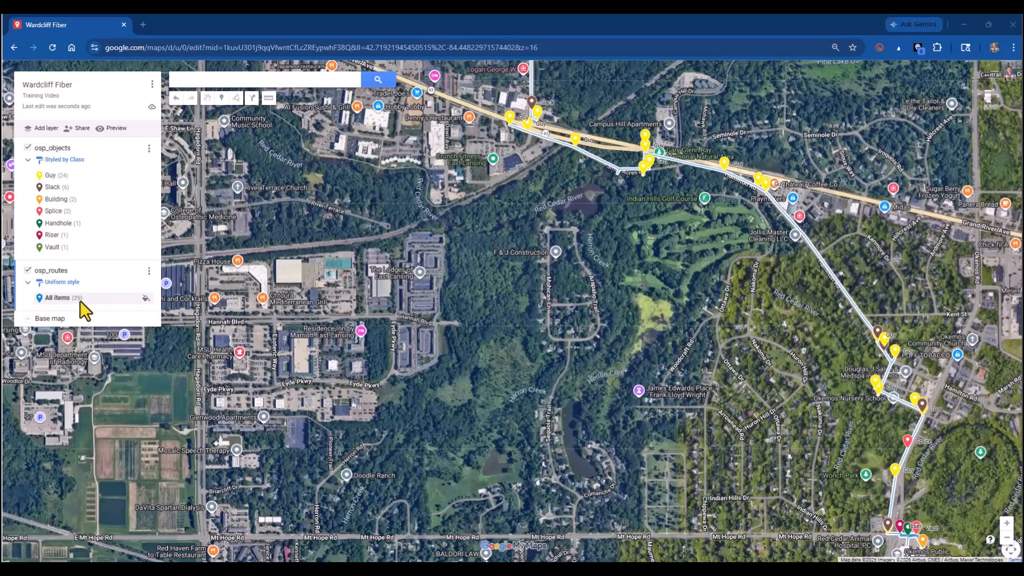
Color all osp_routes lines yellow and adjust their line width
{"action": "left_click", "coordinate": [145, 298]}
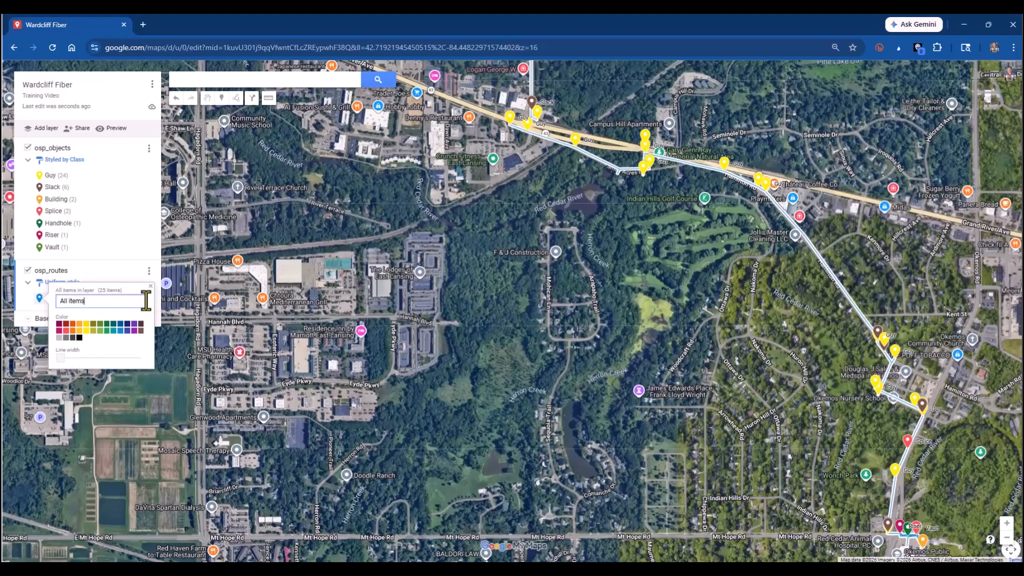
{"action": "left_click", "coordinate": [85, 330]}
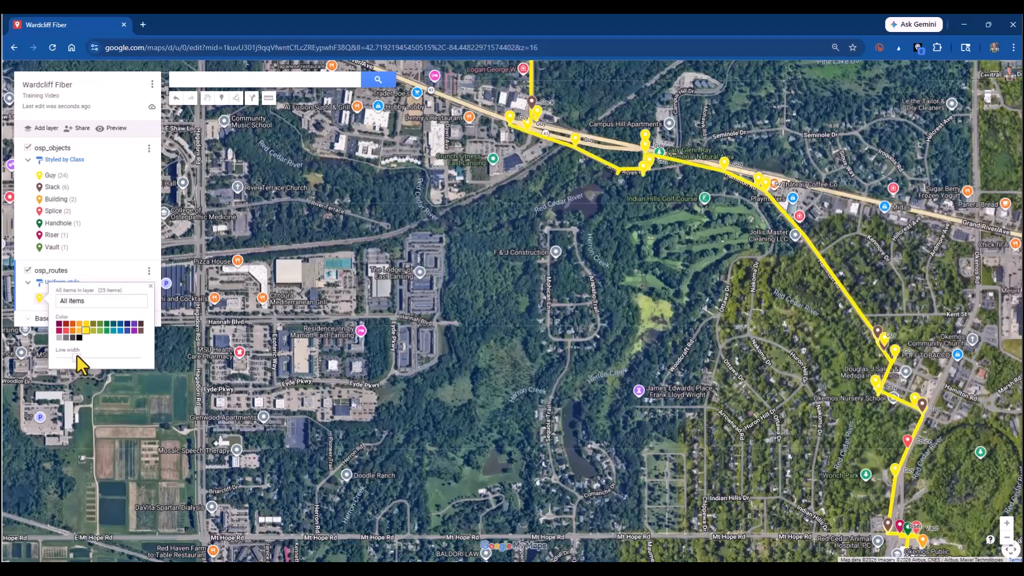
{"action": "left_click_drag", "start_coordinate": [79, 355], "coordinate": [73, 356]}
{"action": "left_click", "coordinate": [127, 274]}
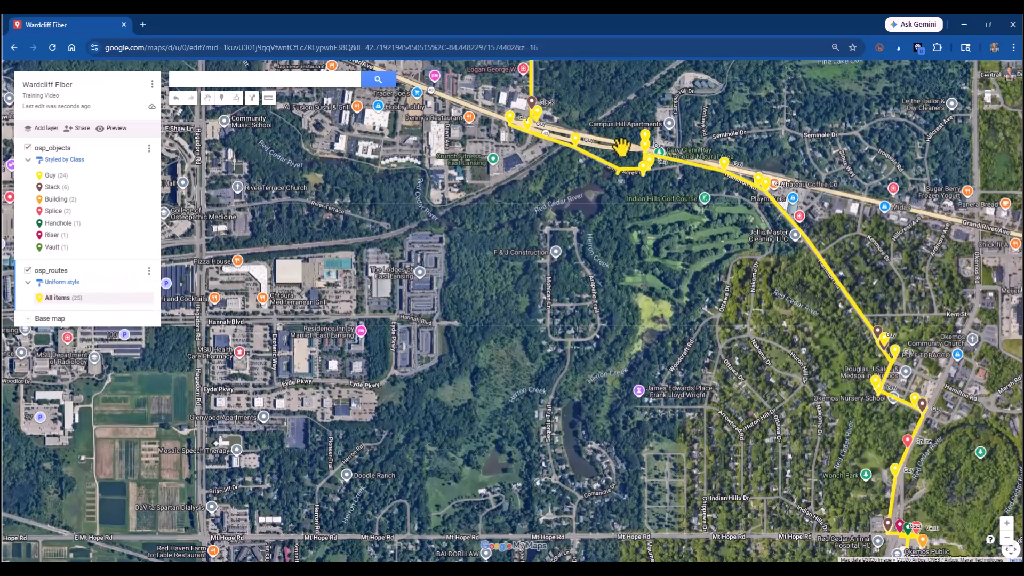
Examine the yellow route lines and the markers around Okemos Rd, Mt Hope Rd and the school buildings
{"action": "scroll", "coordinate": [643, 245], "scroll_direction": "down", "scroll_amount": 2}
{"action": "scroll", "coordinate": [710, 269], "scroll_direction": "up", "scroll_amount": 2}
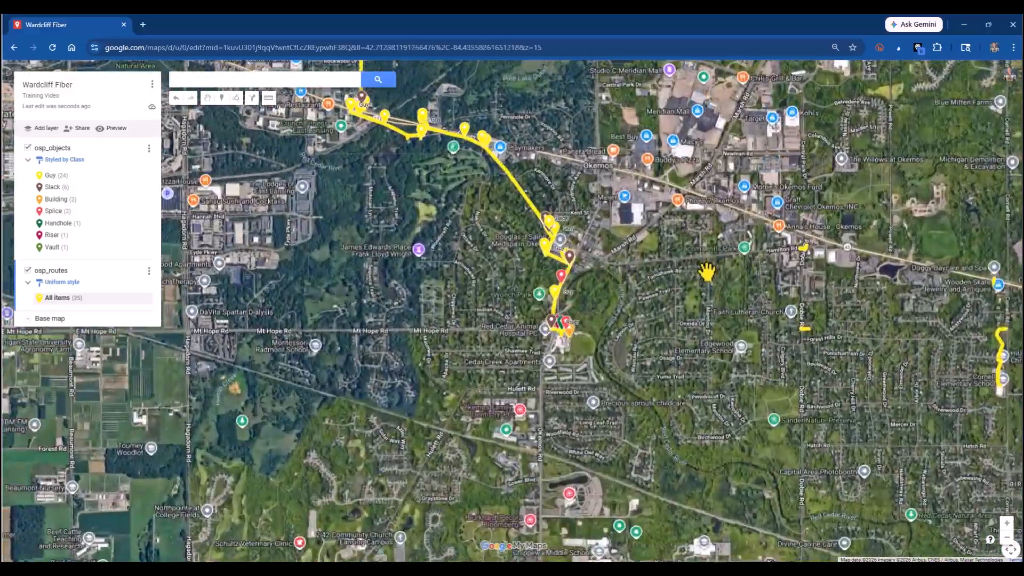
{"action": "scroll", "coordinate": [506, 380], "scroll_direction": "up", "scroll_amount": 3}
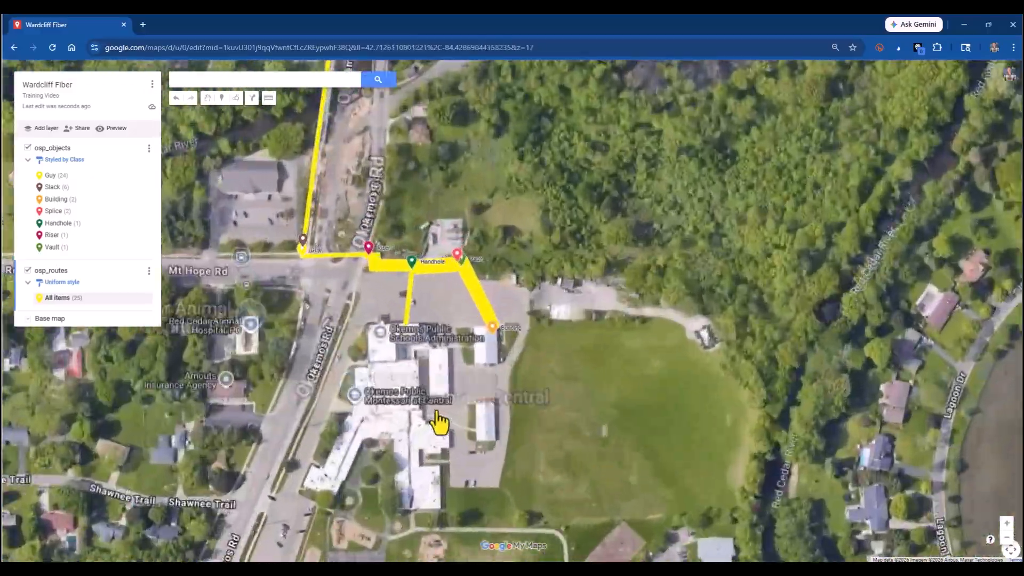
{"action": "scroll", "coordinate": [495, 288], "scroll_direction": "down", "scroll_amount": 2}
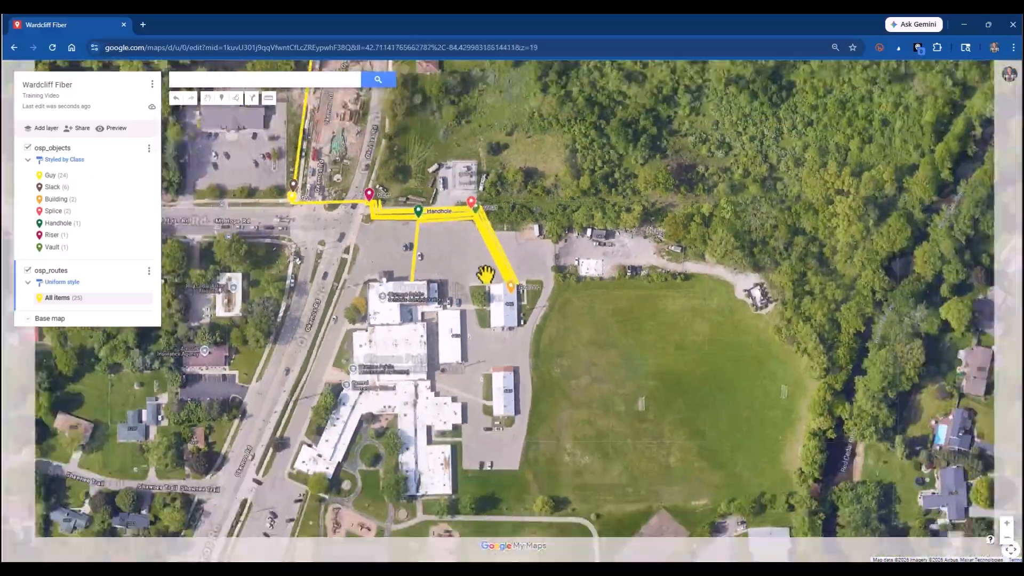
{"action": "scroll", "coordinate": [482, 269], "scroll_direction": "up", "scroll_amount": 1}
{"action": "scroll", "coordinate": [478, 258], "scroll_direction": "down", "scroll_amount": 1}
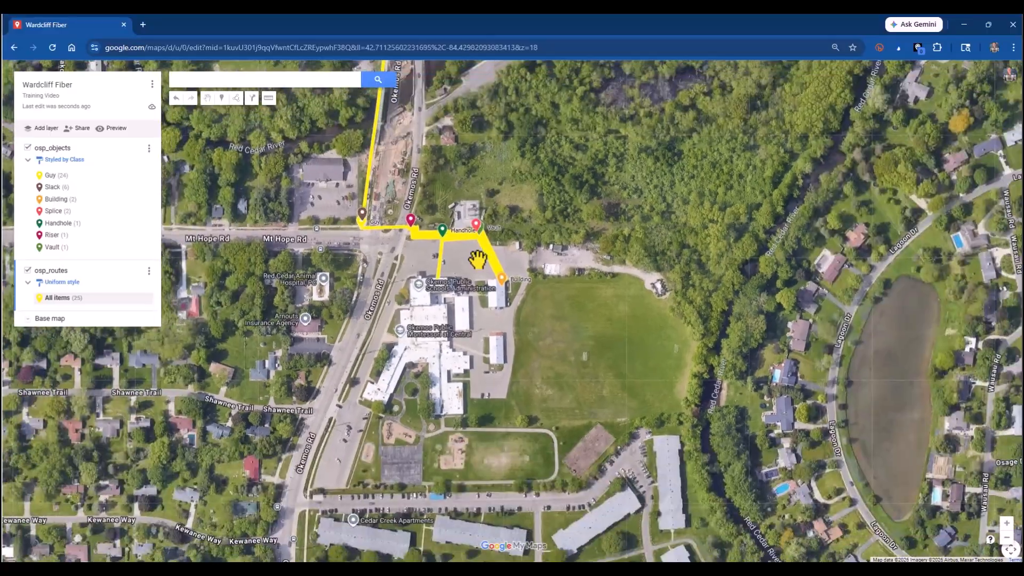
{"action": "scroll", "coordinate": [504, 269], "scroll_direction": "up", "scroll_amount": 1}
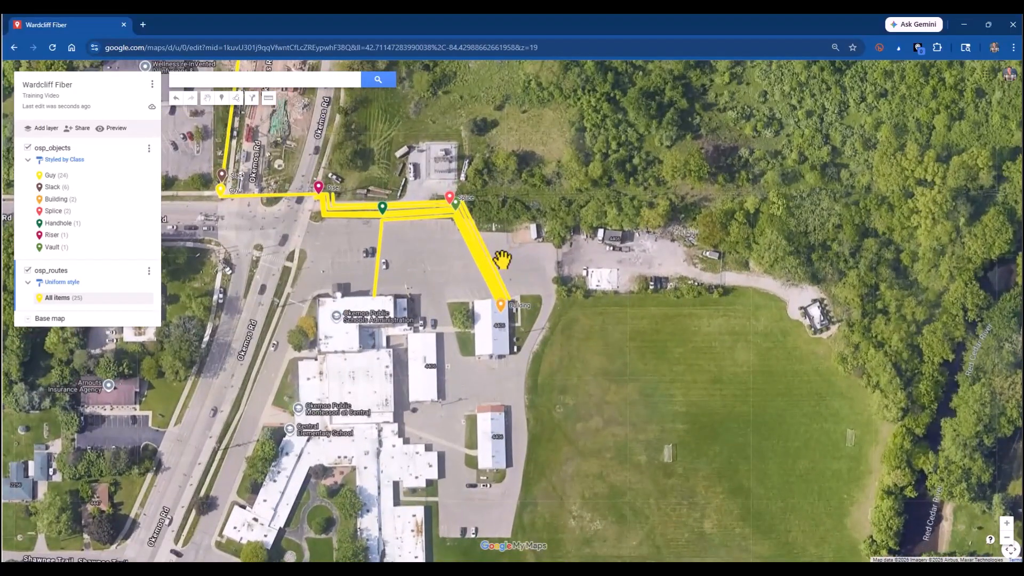
{"action": "scroll", "coordinate": [504, 261], "scroll_direction": "down", "scroll_amount": 1}
{"action": "scroll", "coordinate": [501, 260], "scroll_direction": "down", "scroll_amount": 2}
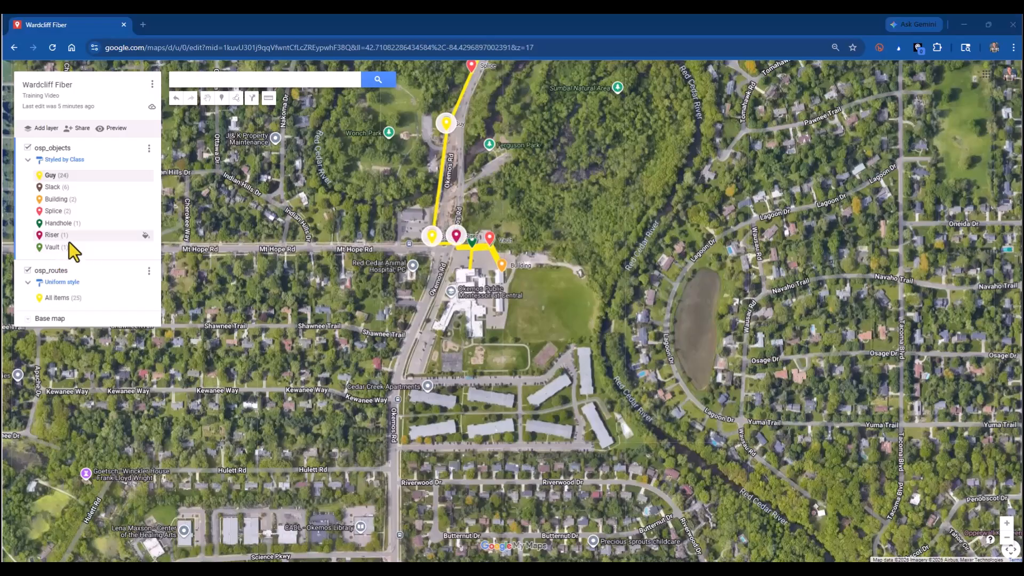
Change the icon of the Guy markers in osp_objects to the circled X shape
{"action": "left_click", "coordinate": [47, 176]}
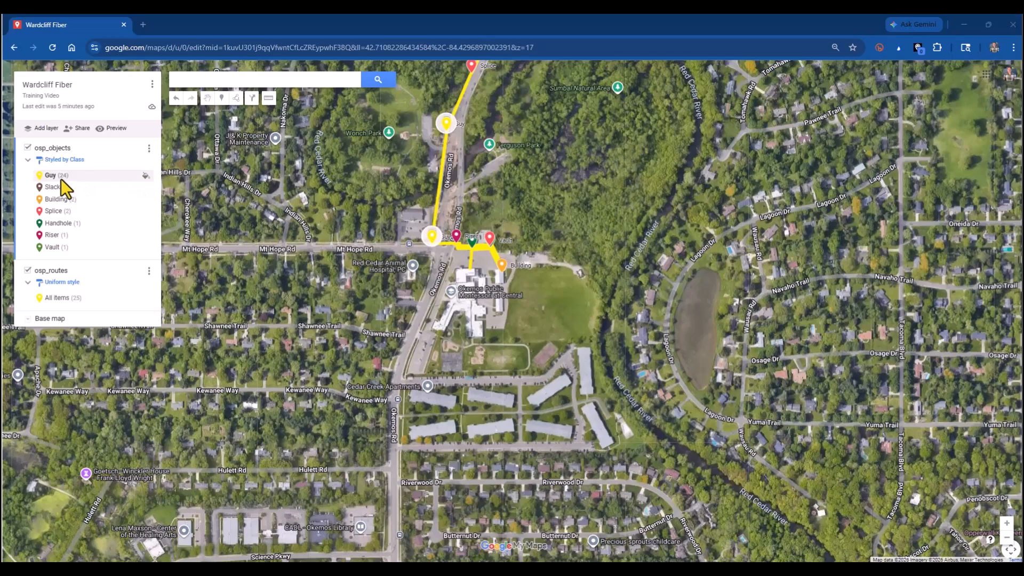
{"action": "left_click", "coordinate": [145, 175]}
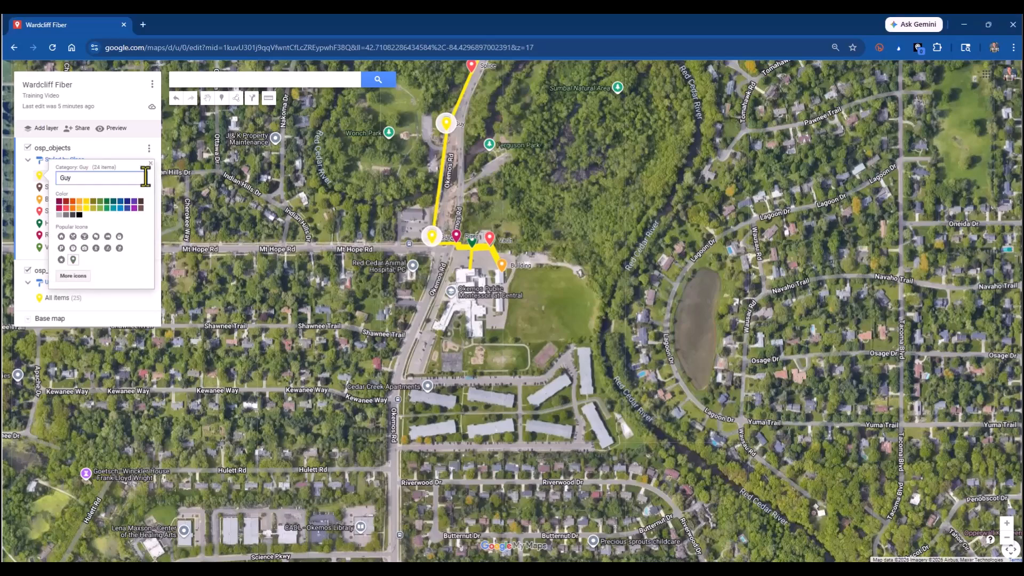
{"action": "left_click", "coordinate": [72, 278]}
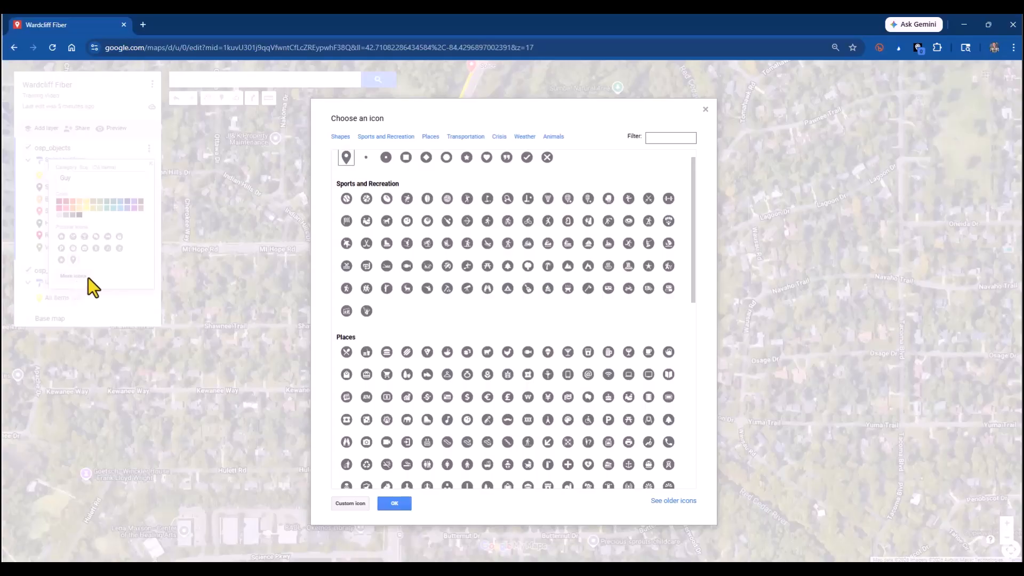
{"action": "left_click", "coordinate": [547, 158]}
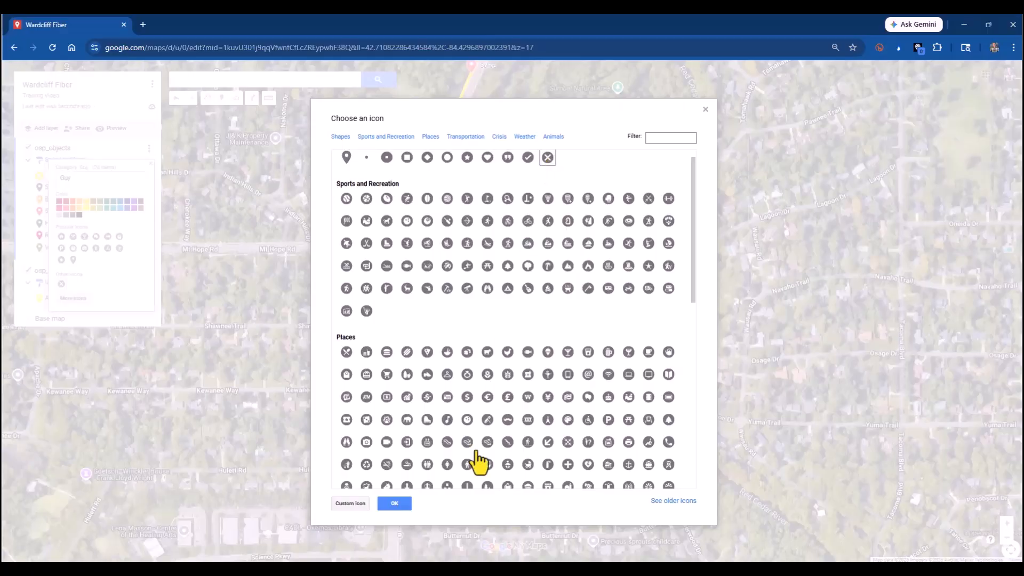
{"action": "left_click", "coordinate": [393, 503]}
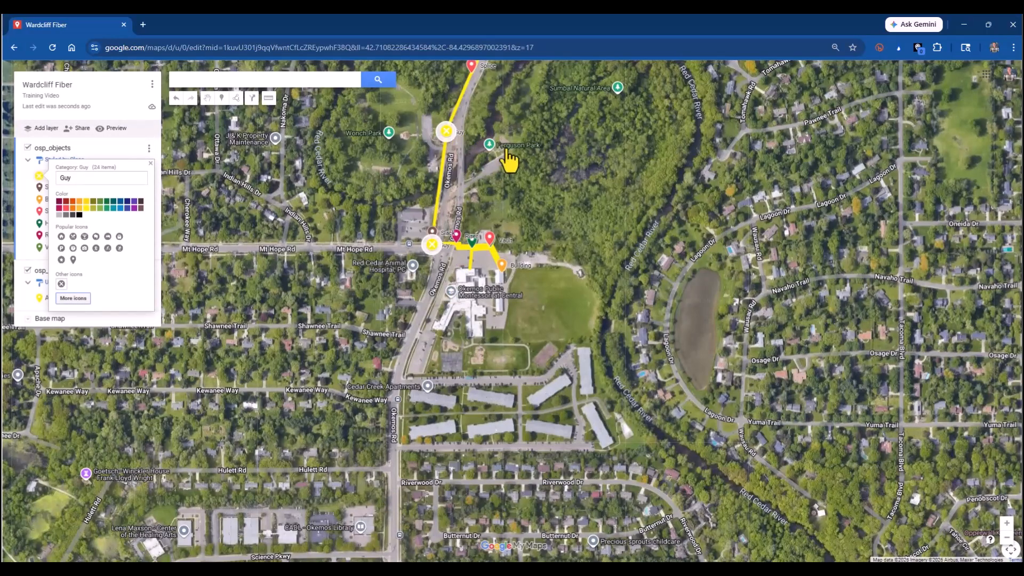
Set the color of the Guy markers to light gray
{"action": "scroll", "coordinate": [539, 325], "scroll_direction": "down", "scroll_amount": 4}
{"action": "scroll", "coordinate": [539, 326], "scroll_direction": "up", "scroll_amount": 5}
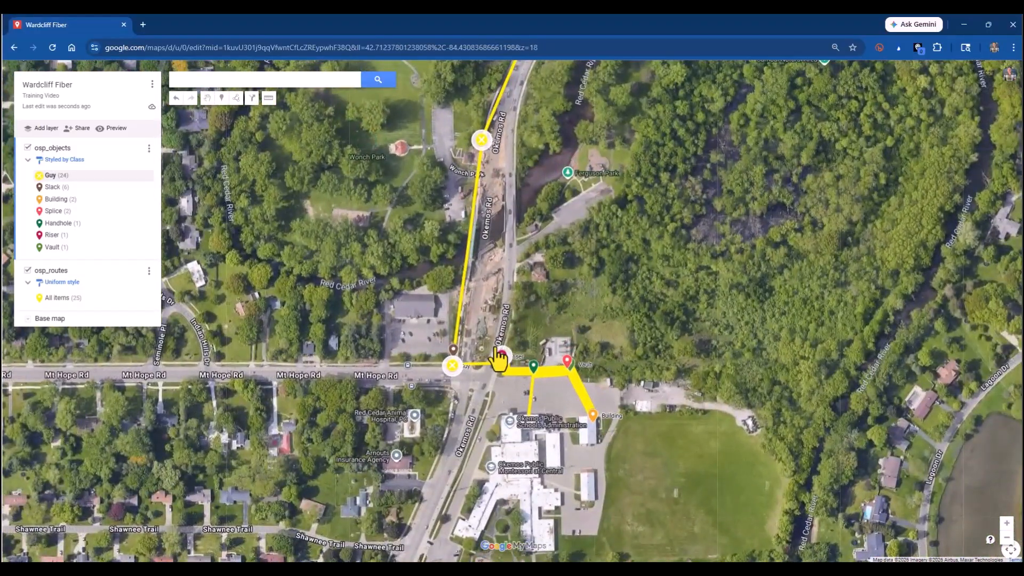
{"action": "left_click", "coordinate": [149, 175]}
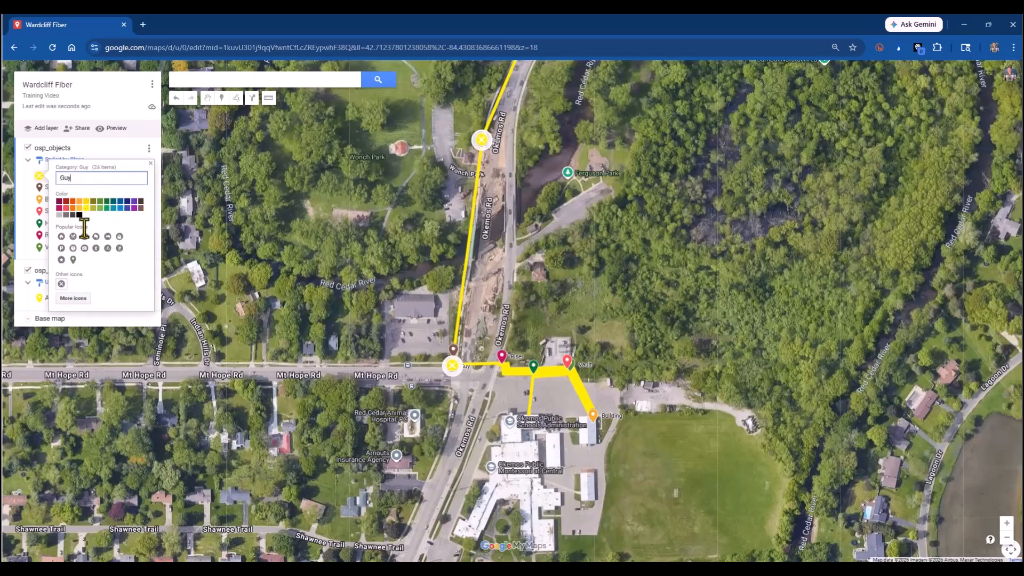
{"action": "left_click", "coordinate": [59, 215]}
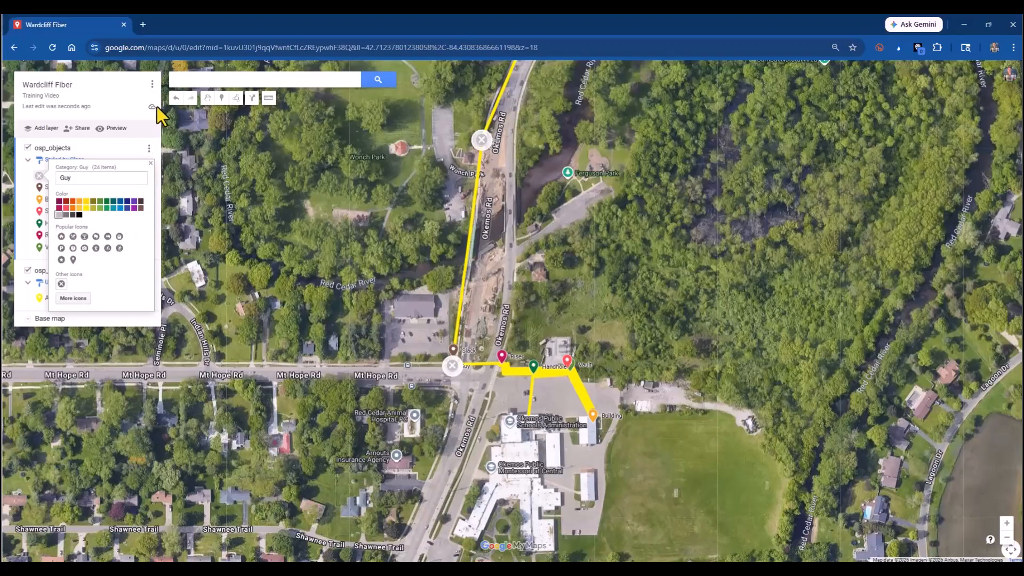
{"action": "left_click", "coordinate": [114, 113]}
Open the full icon collection for styling the Slack markers in osp_objects
{"action": "scroll", "coordinate": [502, 292], "scroll_direction": "down", "scroll_amount": 2}
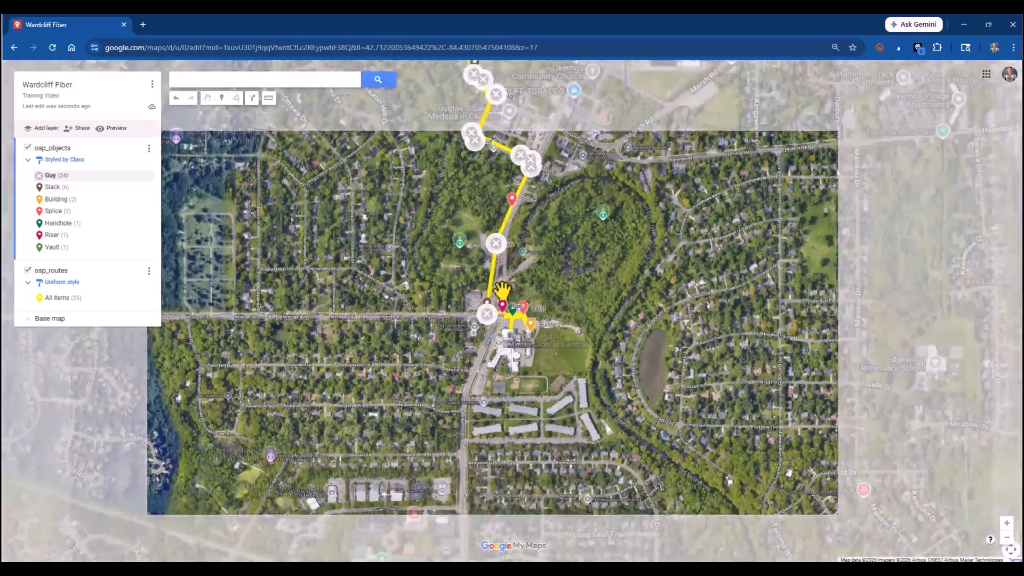
{"action": "scroll", "coordinate": [503, 292], "scroll_direction": "up", "scroll_amount": 4}
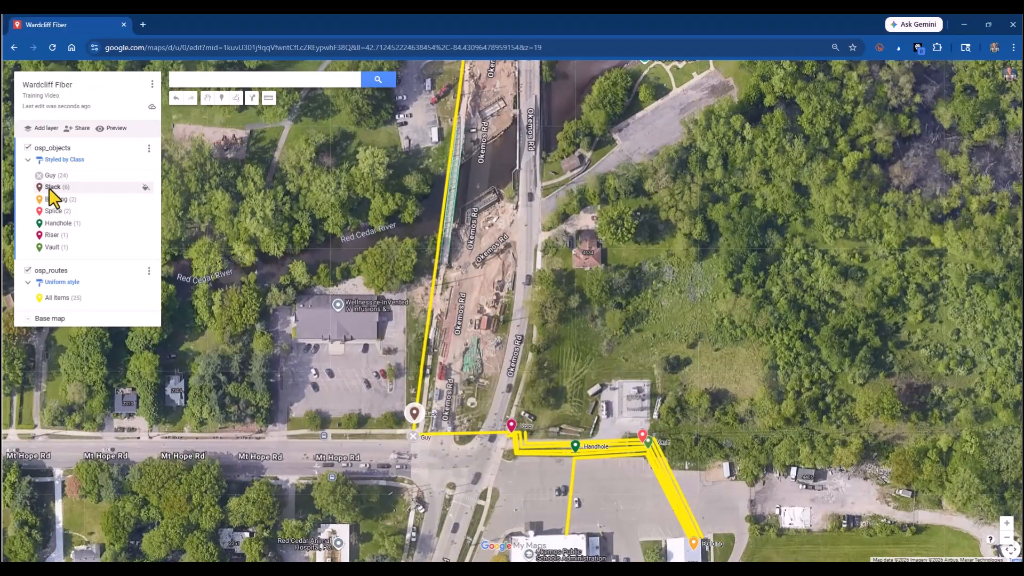
{"action": "left_click", "coordinate": [145, 188]}
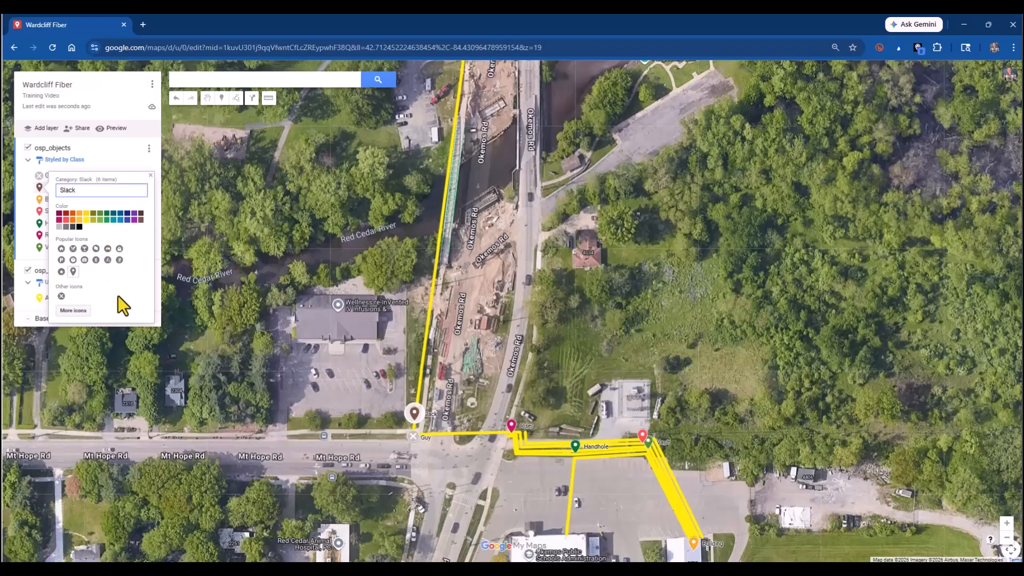
{"action": "left_click", "coordinate": [74, 310]}
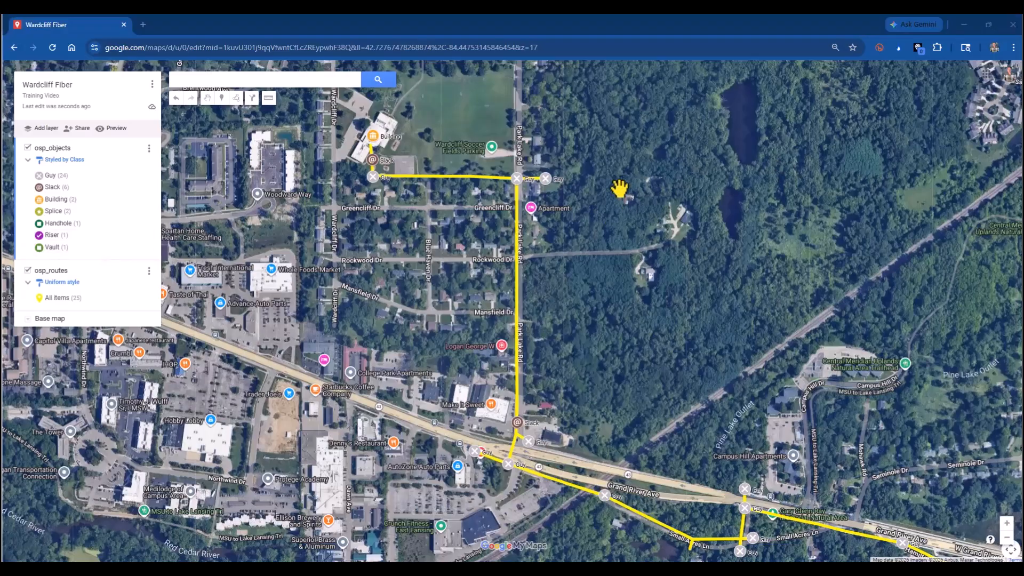
Examine the restyled object markers along the route from the Park Lake Rd school to the Okemos Rd and Mt Hope Rd school buildings
{"action": "scroll", "coordinate": [614, 195], "scroll_direction": "down", "scroll_amount": 4}
{"action": "scroll", "coordinate": [549, 219], "scroll_direction": "up", "scroll_amount": 4}
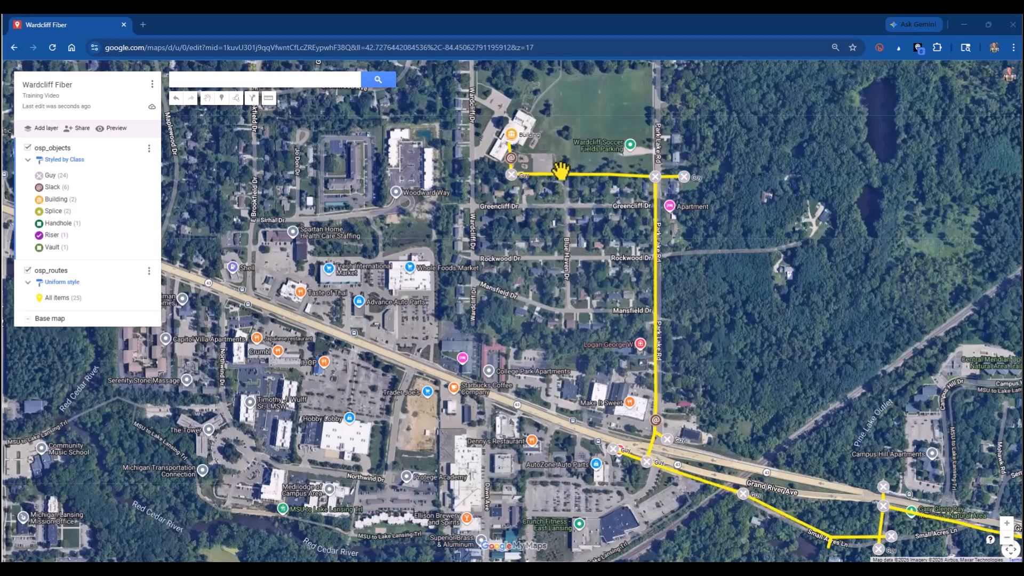
{"action": "left_click_drag", "start_coordinate": [570, 283], "coordinate": [422, 129]}
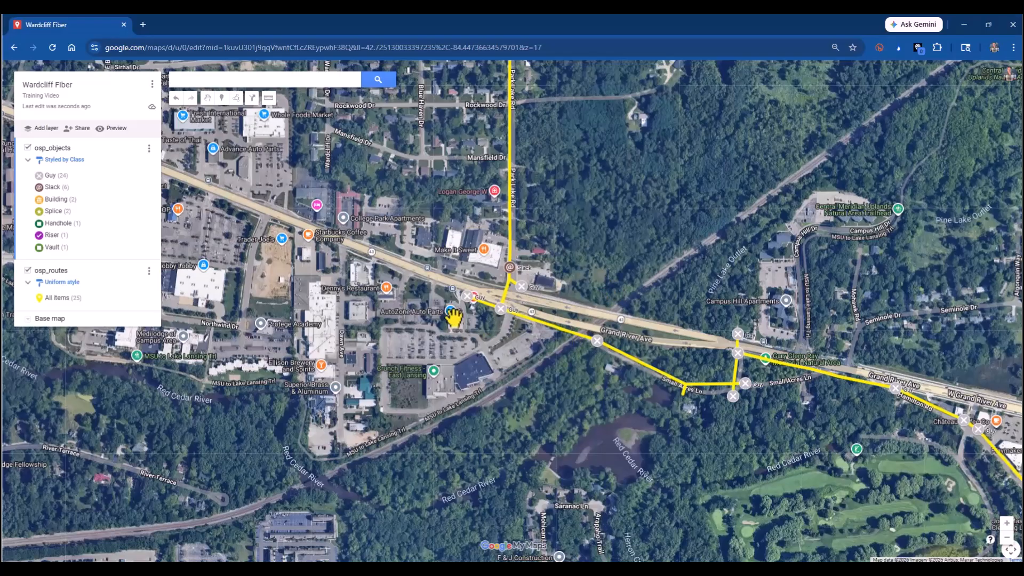
{"action": "left_click_drag", "start_coordinate": [608, 304], "coordinate": [441, 110]}
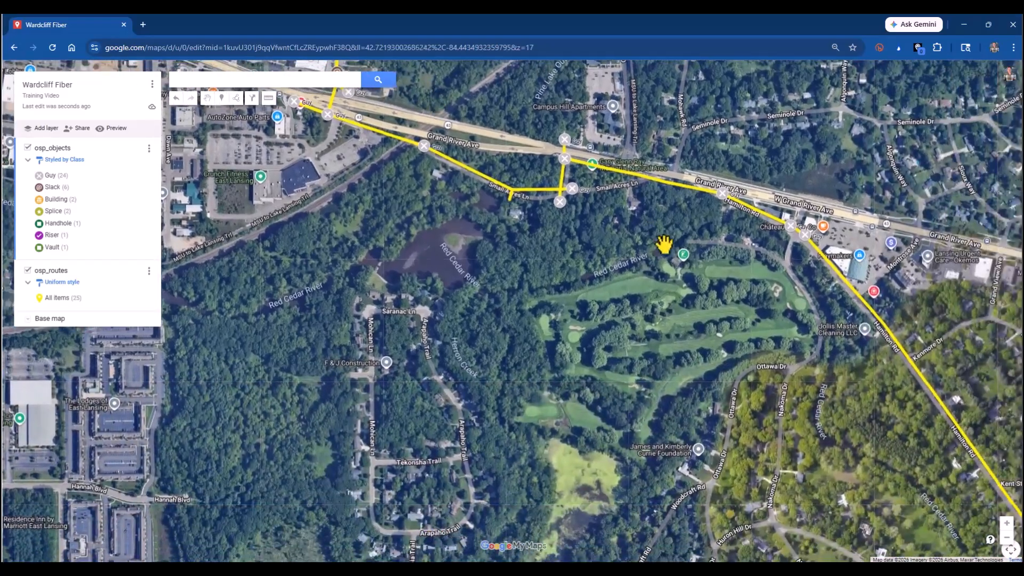
{"action": "scroll", "coordinate": [665, 245], "scroll_direction": "down", "scroll_amount": 2}
{"action": "left_click_drag", "start_coordinate": [816, 366], "coordinate": [606, 165]}
{"action": "scroll", "coordinate": [677, 376], "scroll_direction": "up", "scroll_amount": 5}
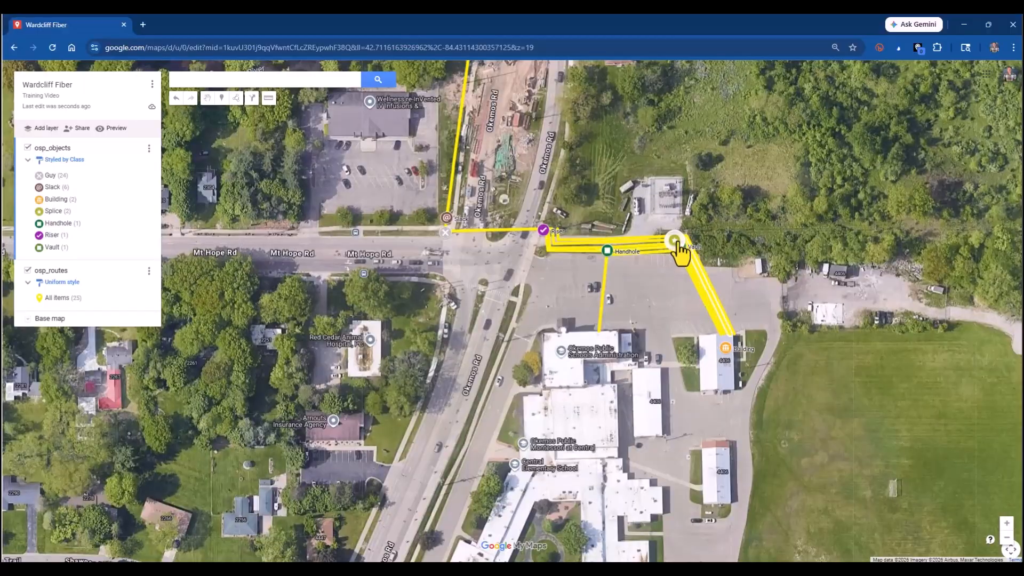
{"action": "scroll", "coordinate": [669, 242], "scroll_direction": "down", "scroll_amount": 2}
{"action": "scroll", "coordinate": [660, 231], "scroll_direction": "down", "scroll_amount": 1}
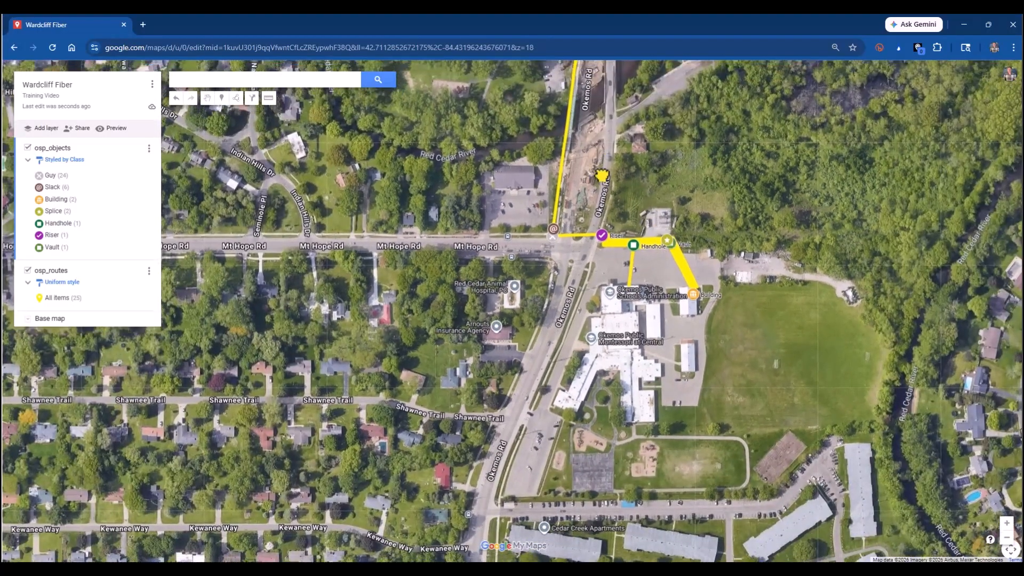
{"action": "left_click_drag", "start_coordinate": [591, 107], "coordinate": [592, 266]}
{"action": "left_click_drag", "start_coordinate": [583, 215], "coordinate": [581, 260]}
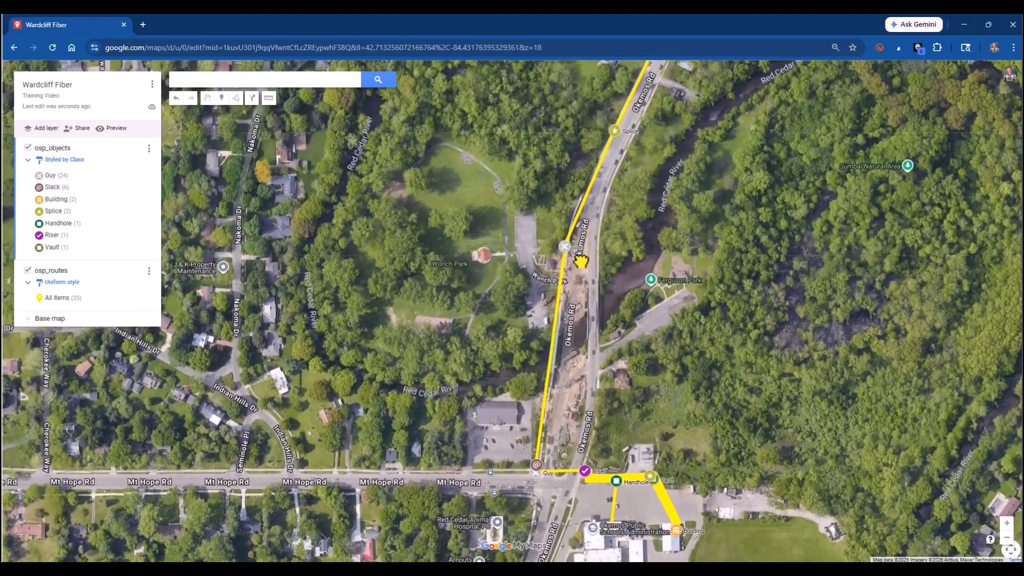
{"action": "scroll", "coordinate": [580, 258], "scroll_direction": "down", "scroll_amount": 1}
{"action": "scroll", "coordinate": [598, 202], "scroll_direction": "up", "scroll_amount": 1}
{"action": "scroll", "coordinate": [598, 209], "scroll_direction": "down", "scroll_amount": 2}
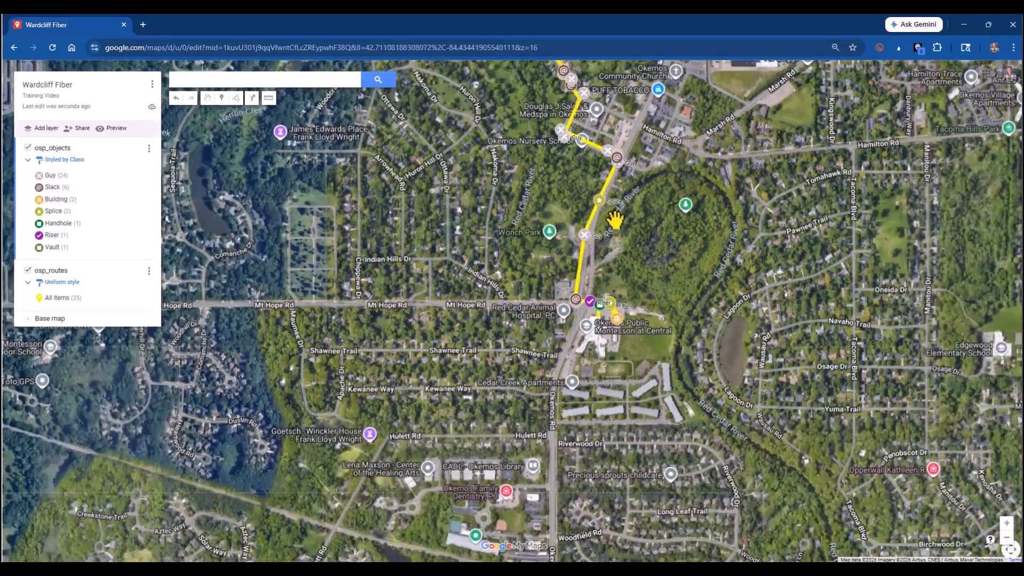
Highlight the Splice markers and view the details of the Okemos Rd splice and the guy marker near Wonch Park
{"action": "mouse_move", "coordinate": [59, 210]}
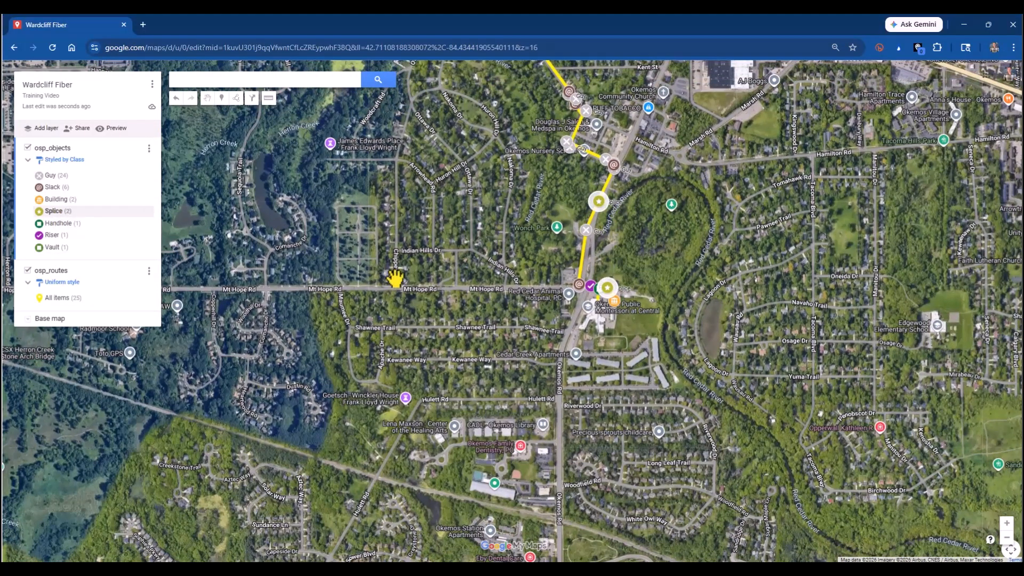
{"action": "scroll", "coordinate": [503, 302], "scroll_direction": "down", "scroll_amount": 1}
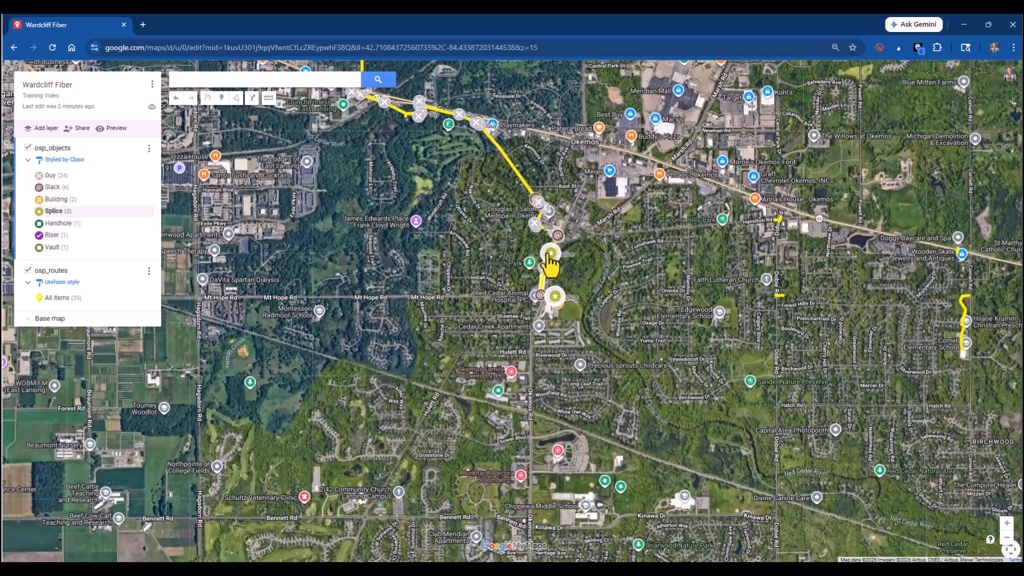
{"action": "left_click_drag", "start_coordinate": [412, 259], "coordinate": [516, 420]}
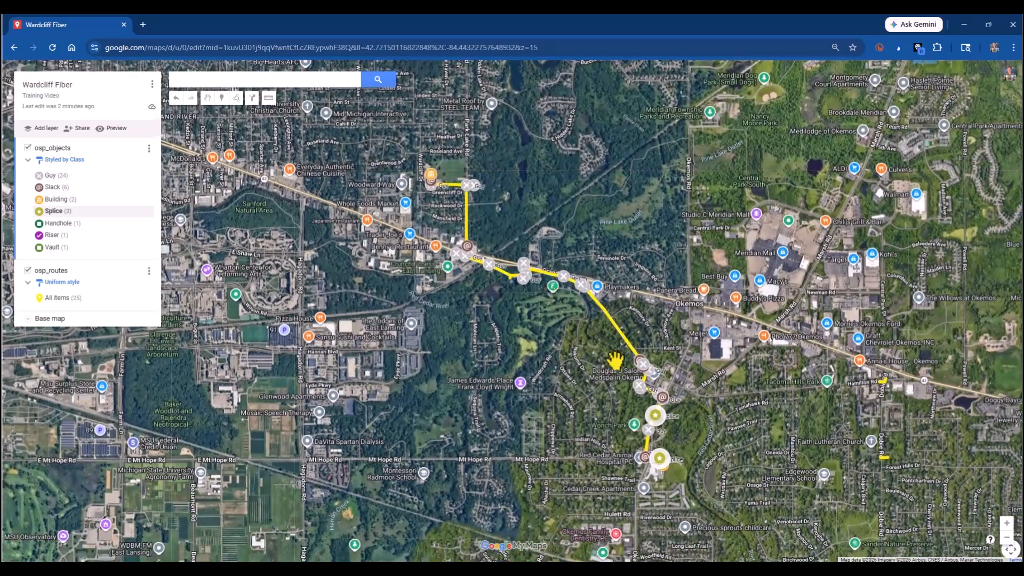
{"action": "scroll", "coordinate": [661, 461], "scroll_direction": "up", "scroll_amount": 1}
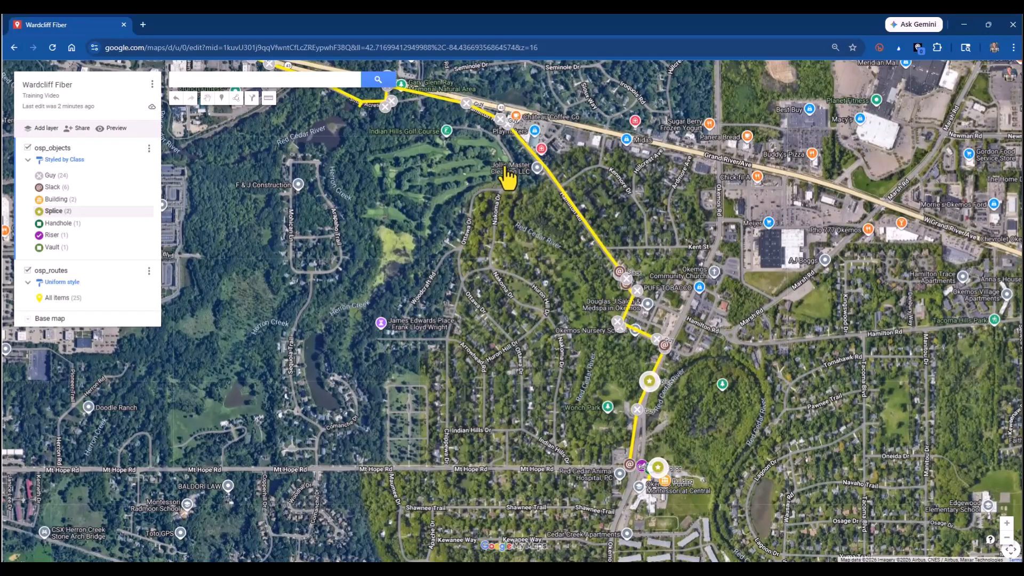
{"action": "left_click", "coordinate": [650, 384]}
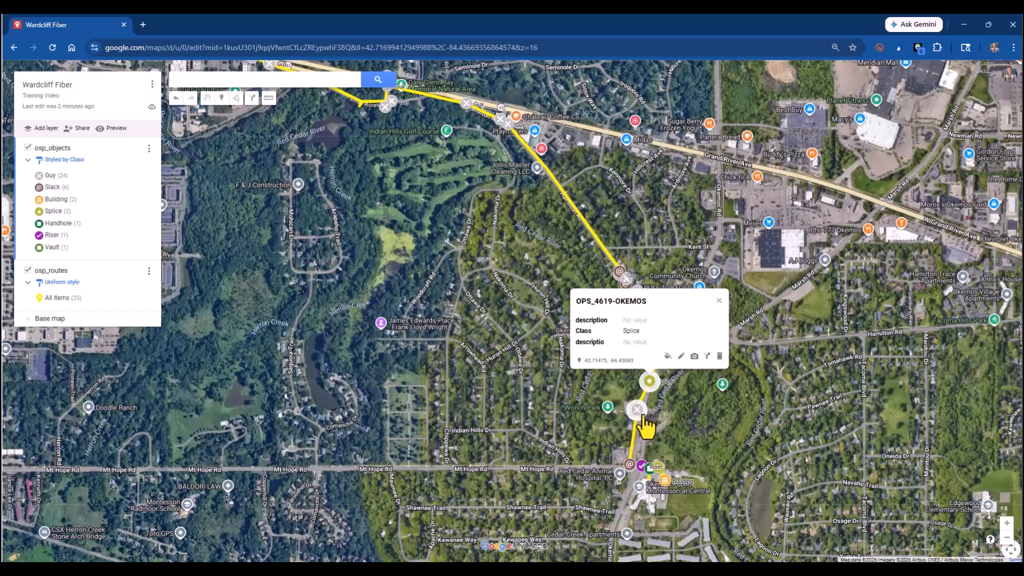
{"action": "left_click", "coordinate": [639, 411]}
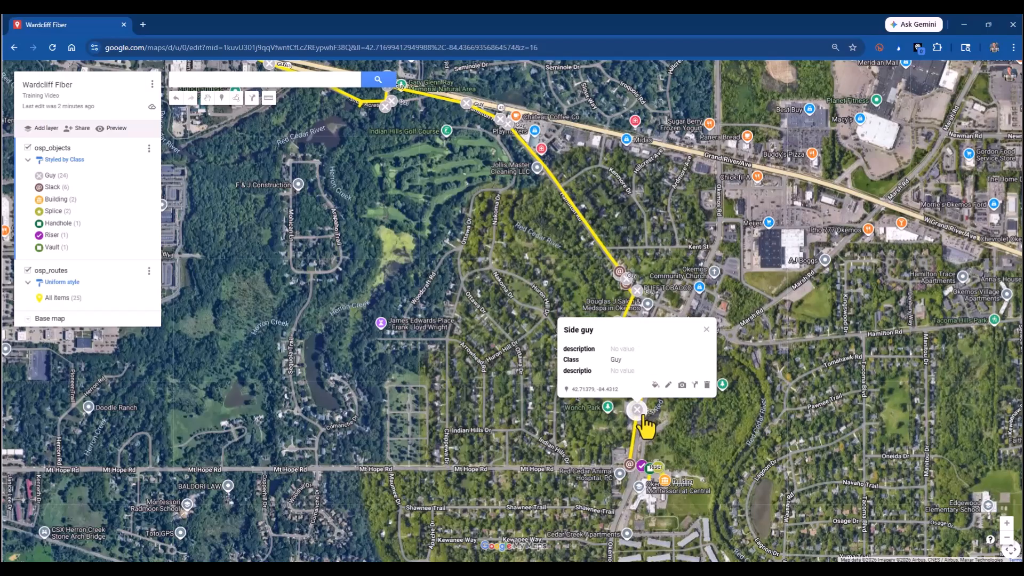
{"action": "left_click", "coordinate": [706, 330]}
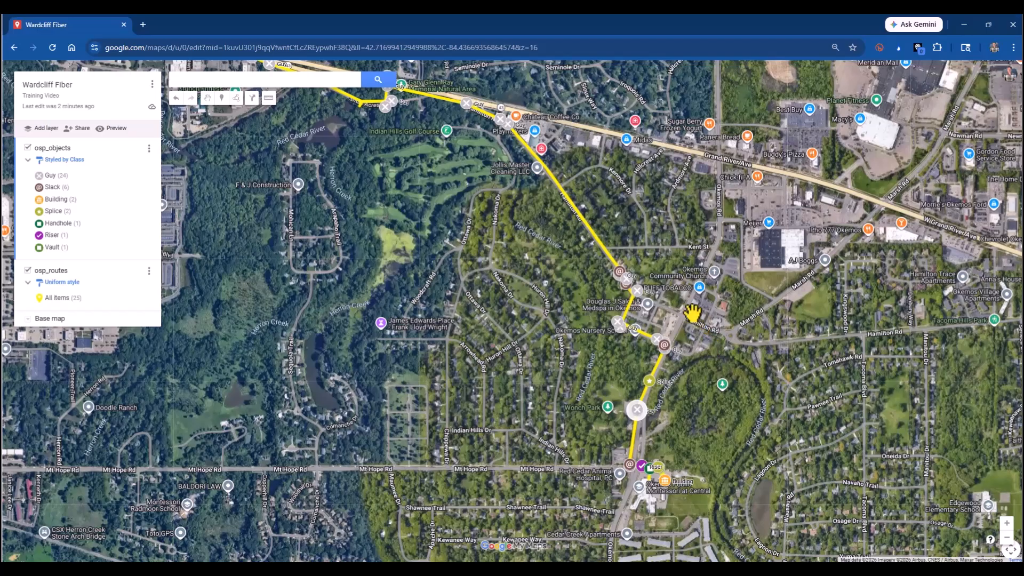
View the details of the Aerial_Okemos-Hamilton-GR_Park Lake (Wardcliff) route and trace its highlighted line to the school off Park Lake Rd and back
{"action": "left_click", "coordinate": [595, 246]}
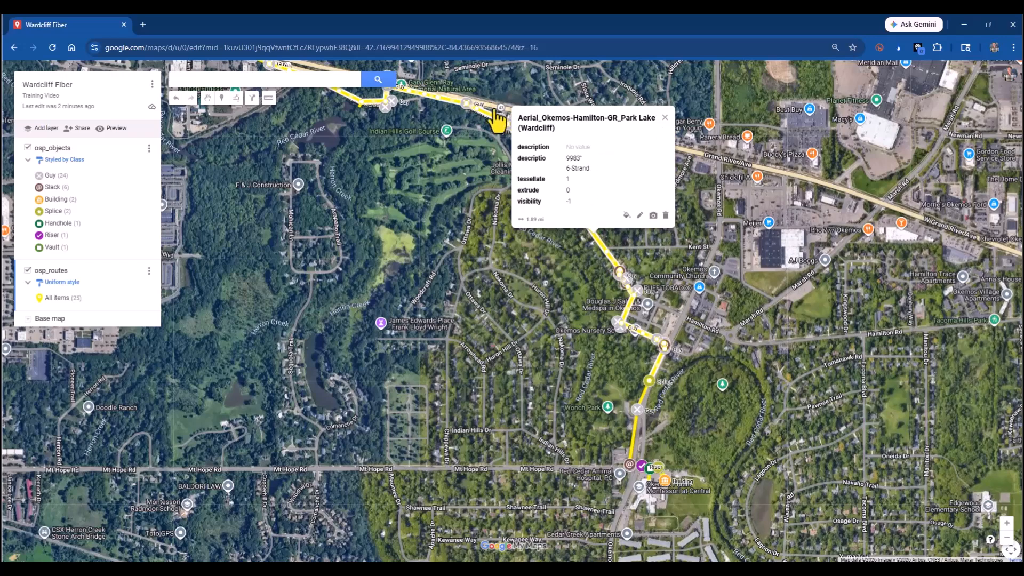
{"action": "left_click", "coordinate": [634, 443]}
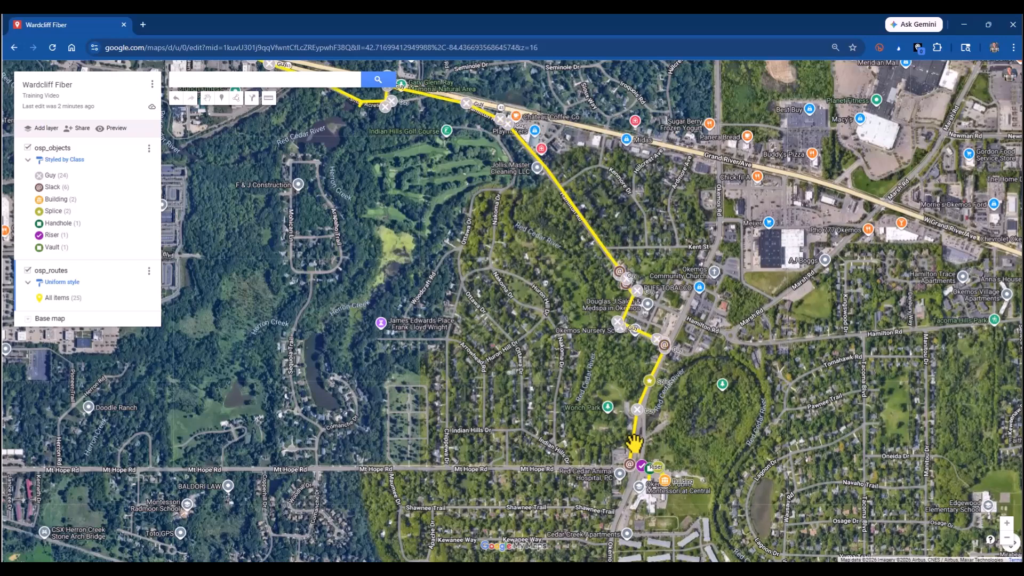
{"action": "left_click", "coordinate": [565, 205]}
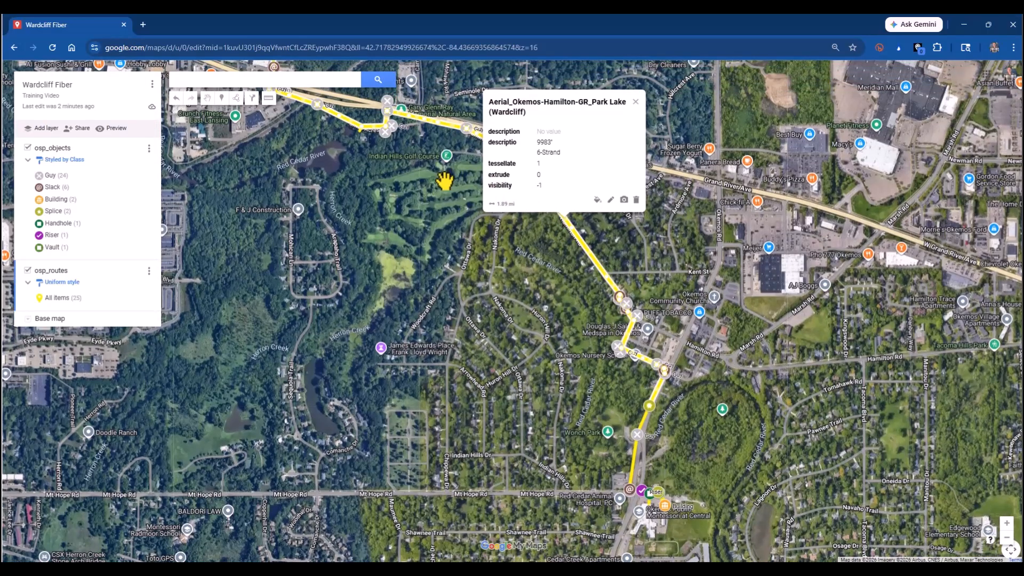
{"action": "scroll", "coordinate": [444, 181], "scroll_direction": "down", "scroll_amount": 1}
{"action": "left_click_drag", "start_coordinate": [421, 184], "coordinate": [404, 337]}
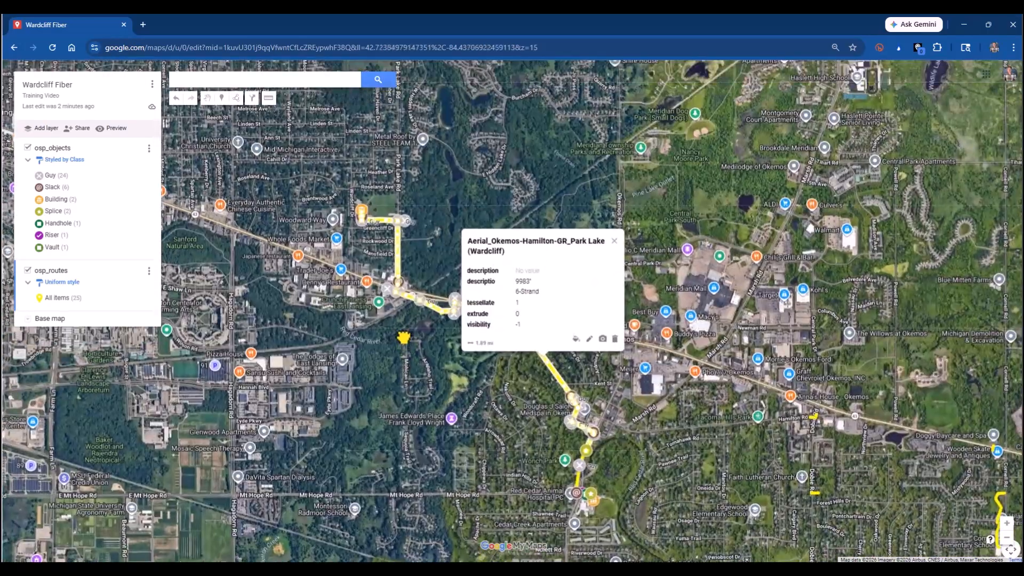
{"action": "scroll", "coordinate": [361, 212], "scroll_direction": "up", "scroll_amount": 3}
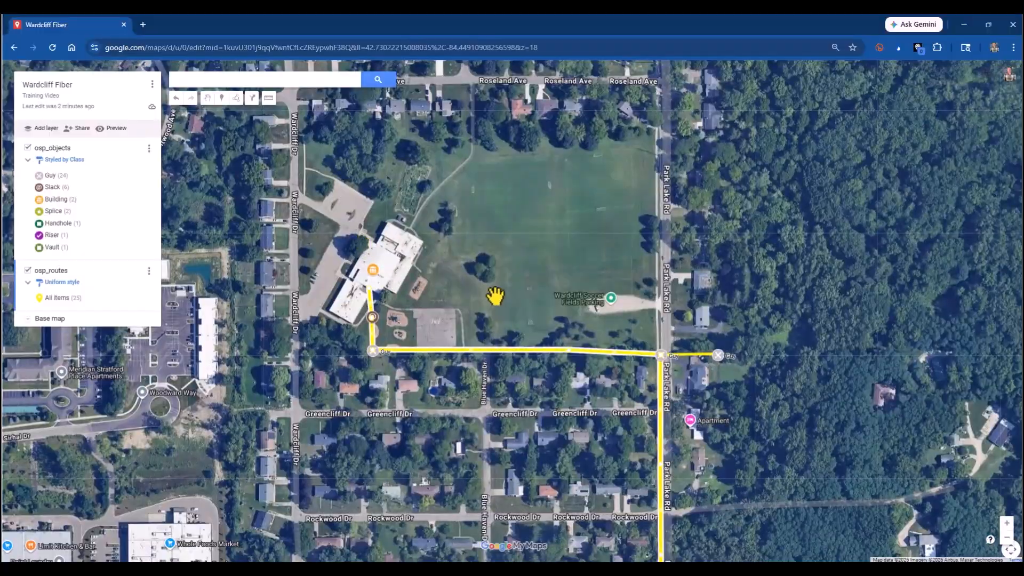
{"action": "scroll", "coordinate": [495, 295], "scroll_direction": "down", "scroll_amount": 2}
{"action": "left_click_drag", "start_coordinate": [584, 368], "coordinate": [517, 121]}
{"action": "left_click_drag", "start_coordinate": [613, 435], "coordinate": [408, 182]}
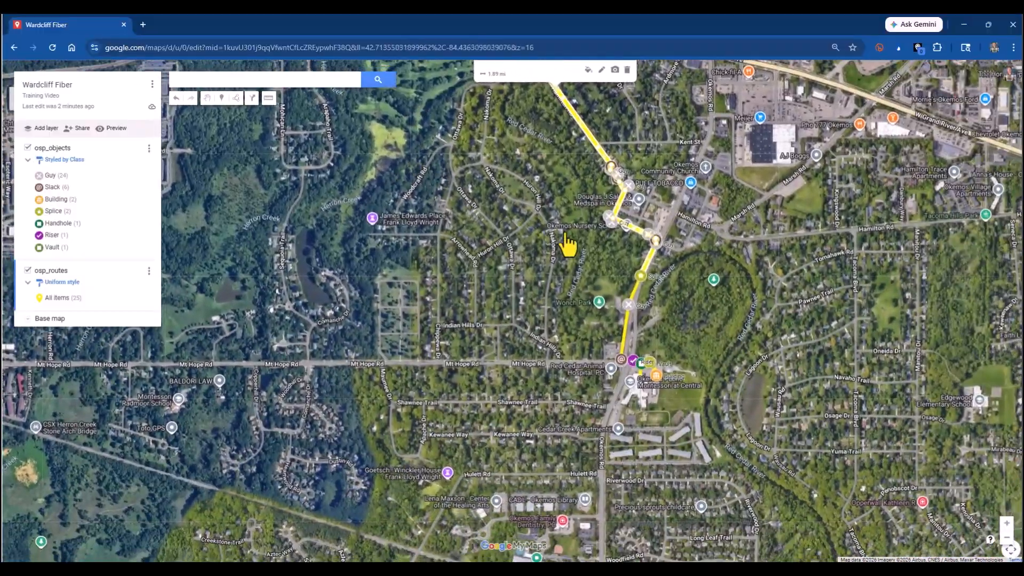
View the details of the Aerial_Okemos Rd (Wardcliff) route and follow its line down to the riser at Mt Hope Rd
{"action": "scroll", "coordinate": [615, 241], "scroll_direction": "up", "scroll_amount": 1}
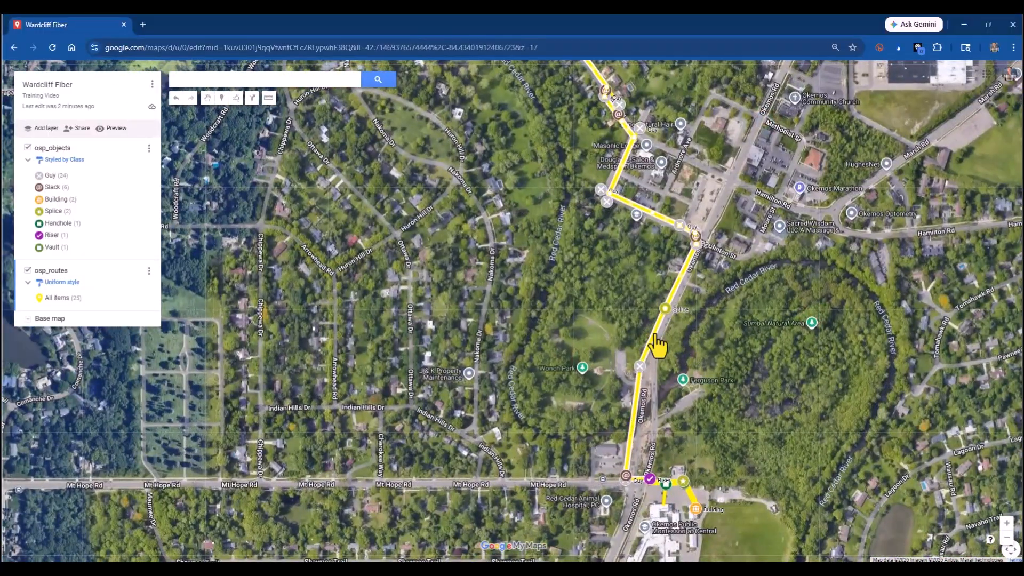
{"action": "left_click", "coordinate": [654, 339]}
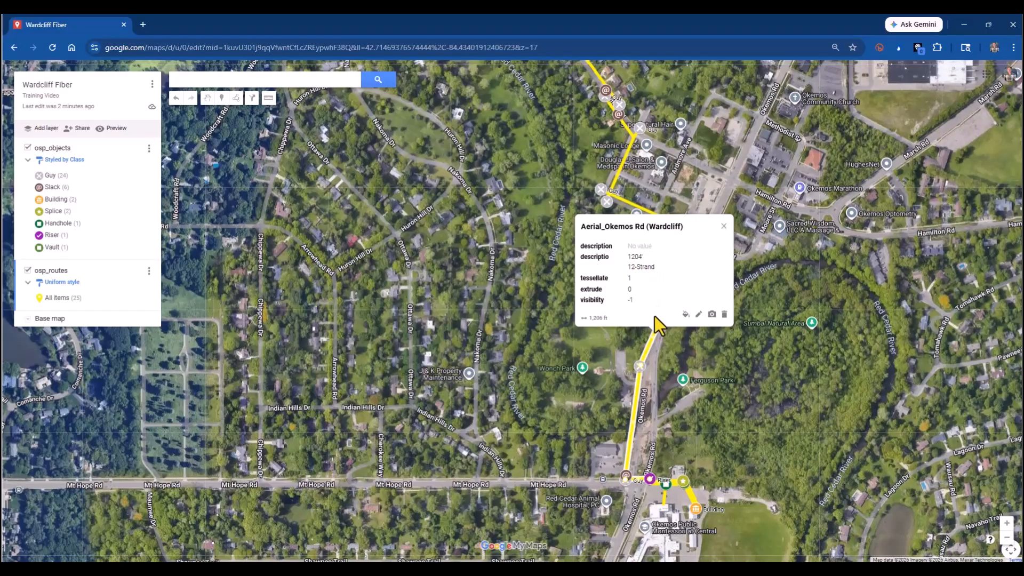
{"action": "left_click_drag", "start_coordinate": [656, 345], "coordinate": [596, 284]}
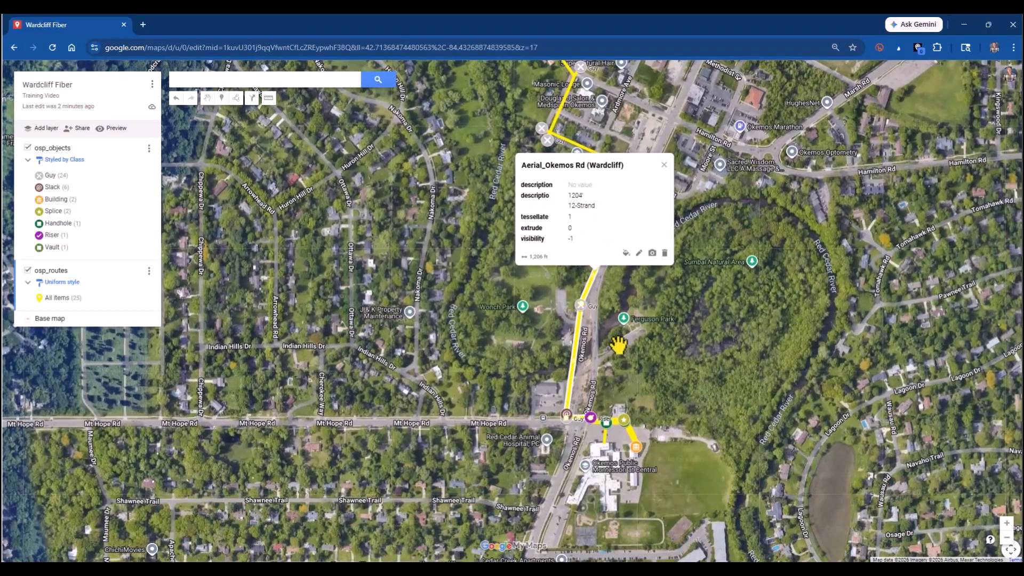
{"action": "left_click_drag", "start_coordinate": [630, 384], "coordinate": [637, 330]}
{"action": "scroll", "coordinate": [612, 384], "scroll_direction": "up", "scroll_amount": 2}
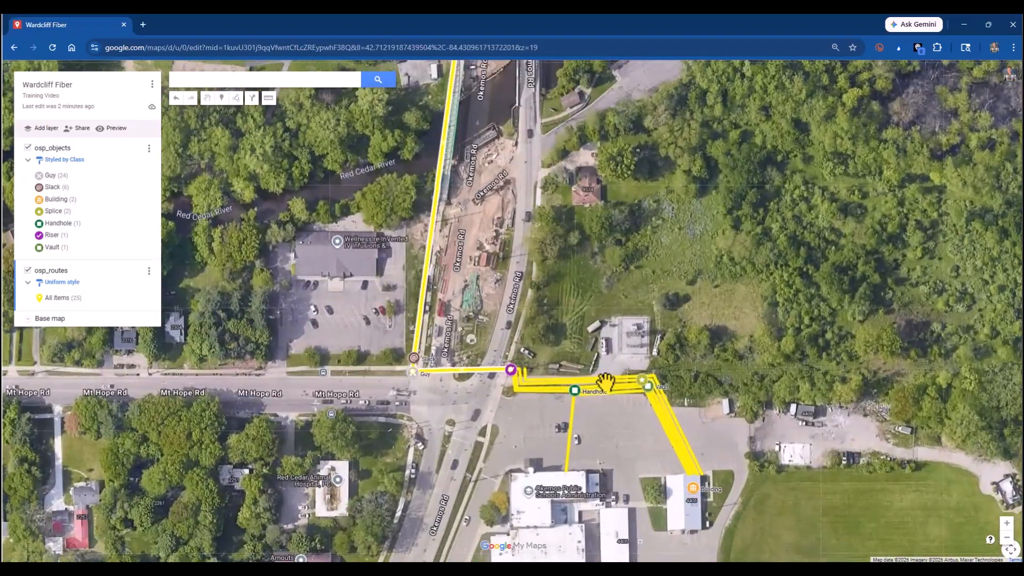
Compare the details of the UG_MDF-Riser (Cornell) line with the Aerial_Okemos Rd (Wardcliff) line at Mt Hope Rd, closing the details when done
{"action": "left_click", "coordinate": [612, 385]}
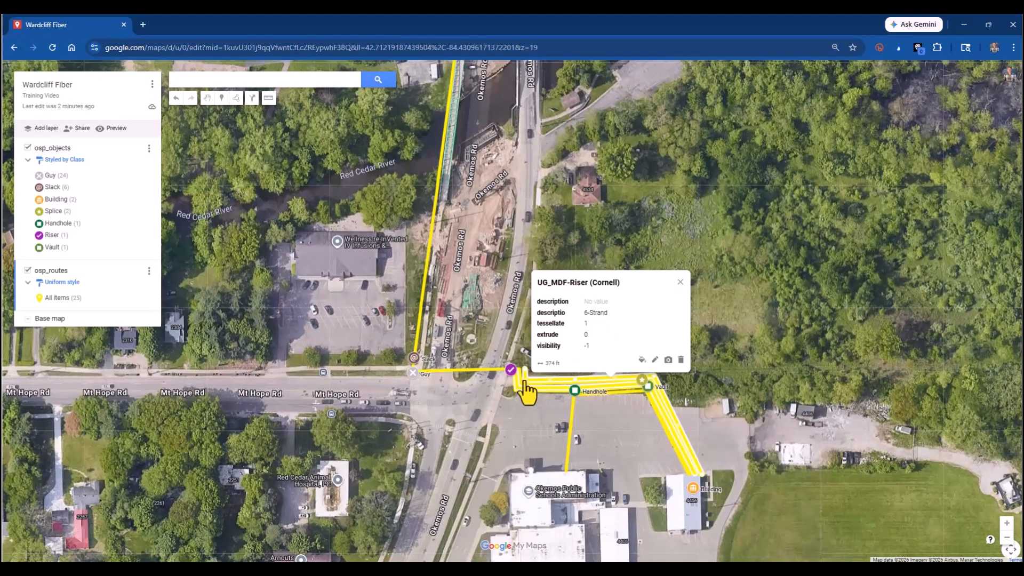
{"action": "left_click", "coordinate": [485, 369]}
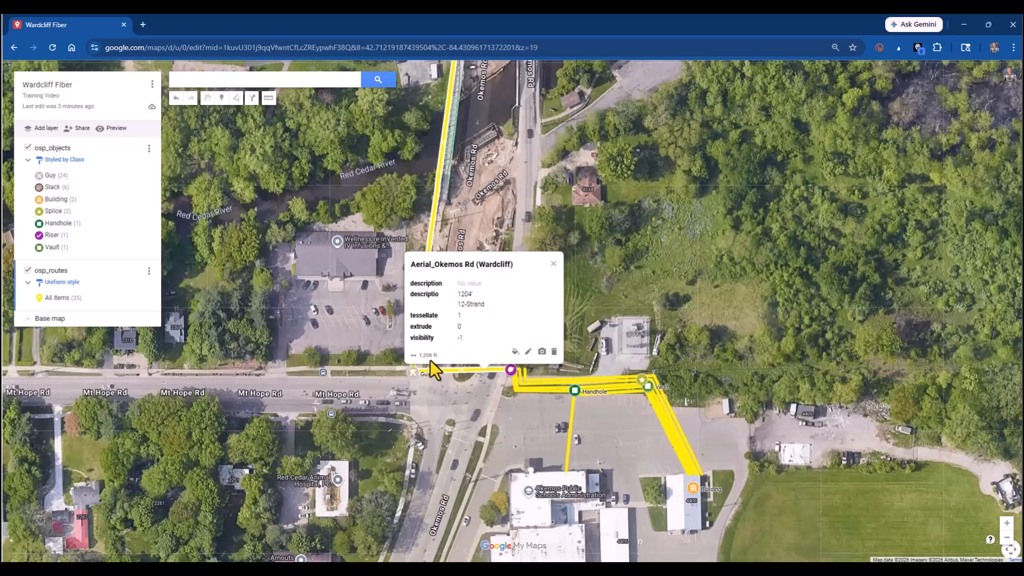
{"action": "left_click", "coordinate": [551, 380]}
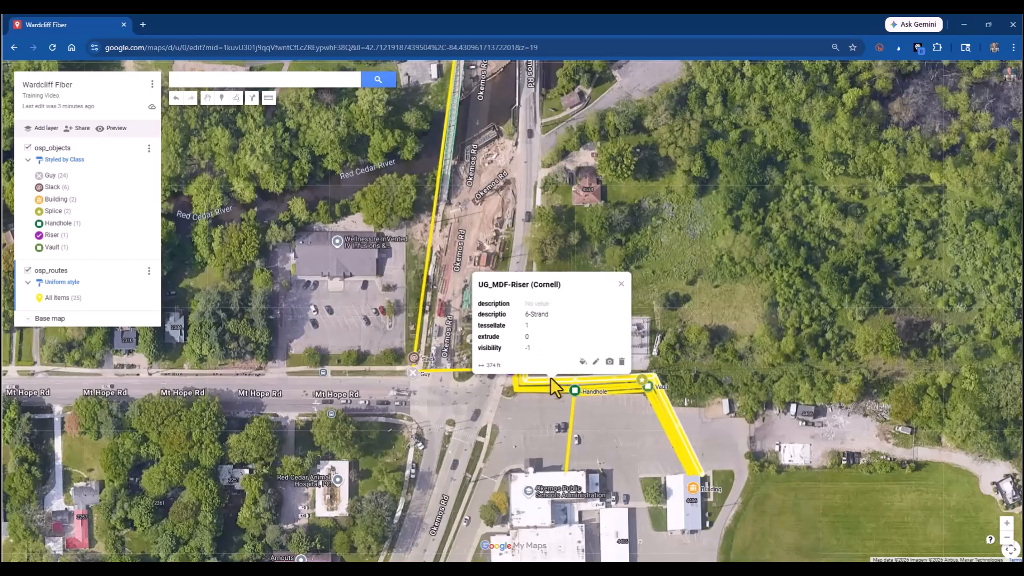
{"action": "left_click", "coordinate": [448, 372]}
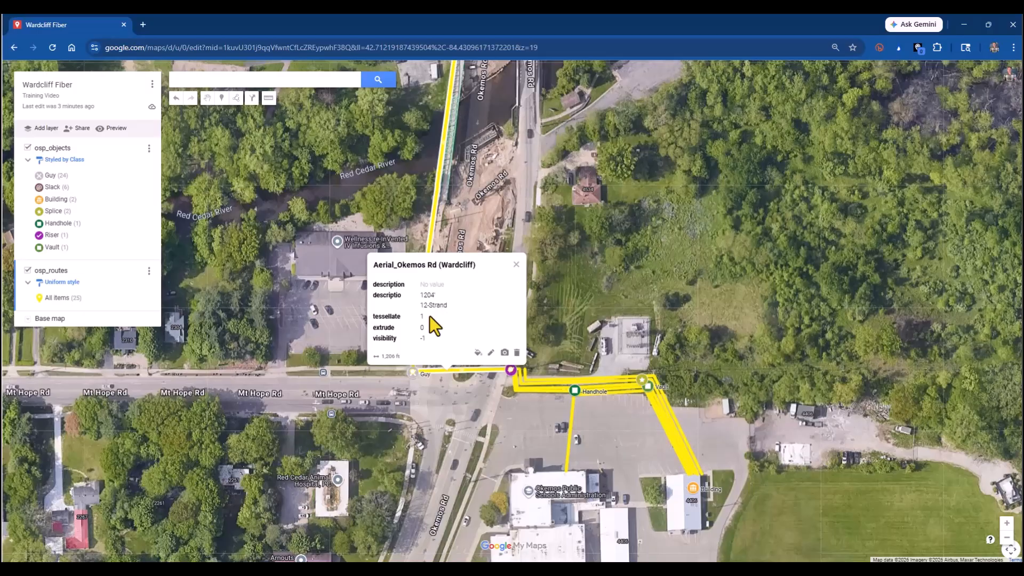
{"action": "scroll", "coordinate": [602, 320], "scroll_direction": "down", "scroll_amount": 2}
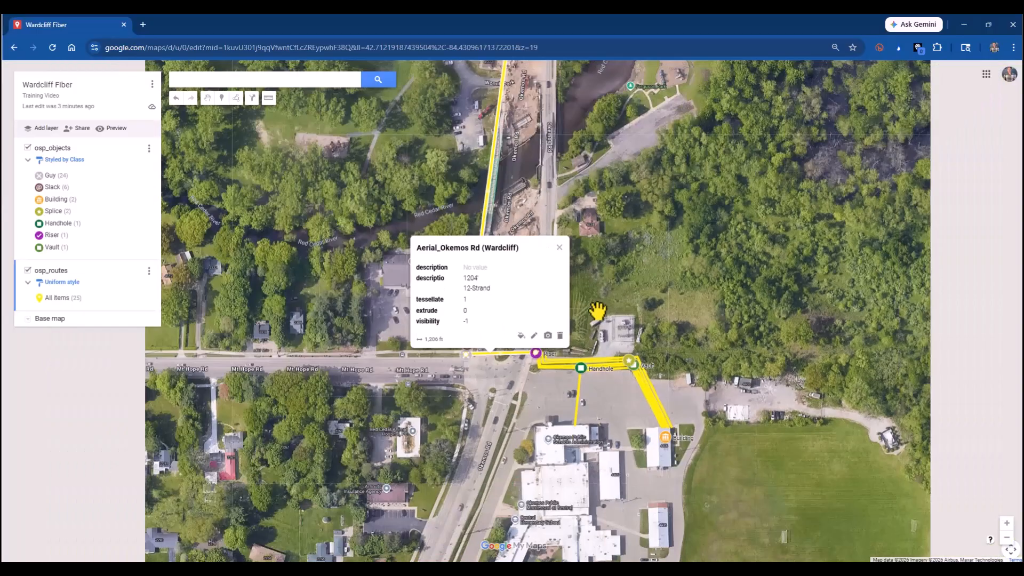
{"action": "scroll", "coordinate": [736, 171], "scroll_direction": "down", "scroll_amount": 1}
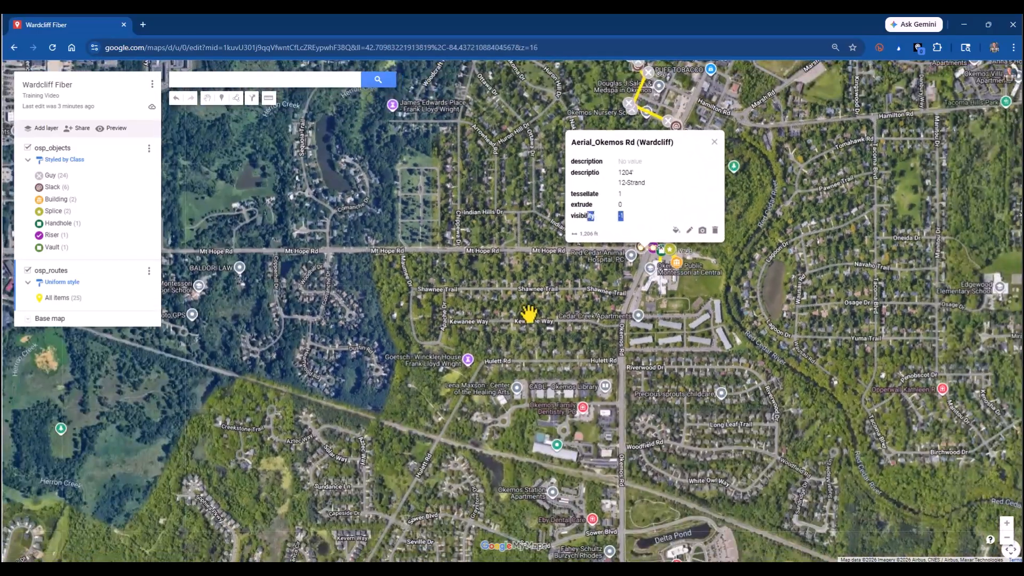
{"action": "left_click", "coordinate": [720, 181]}
{"action": "left_click_drag", "start_coordinate": [681, 153], "coordinate": [631, 307]}
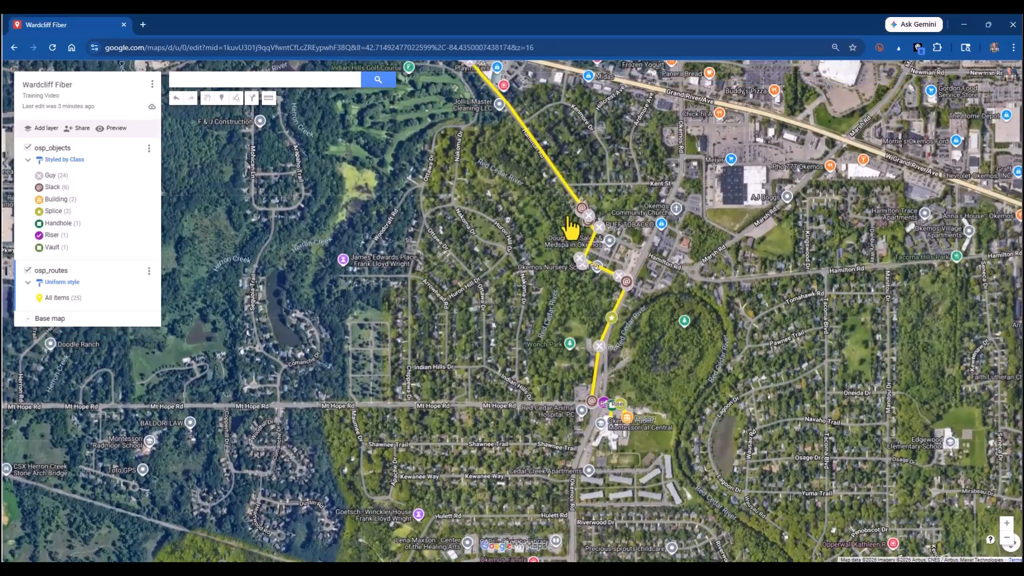
View the details of the Aerial_Okemos-Hamilton-GR_Park Lake (Wardcliff) route and the Aerial_Okemos Rd (Wardcliff) route
{"action": "scroll", "coordinate": [534, 190], "scroll_direction": "down", "scroll_amount": 1}
{"action": "left_click_drag", "start_coordinate": [519, 176], "coordinate": [553, 313]}
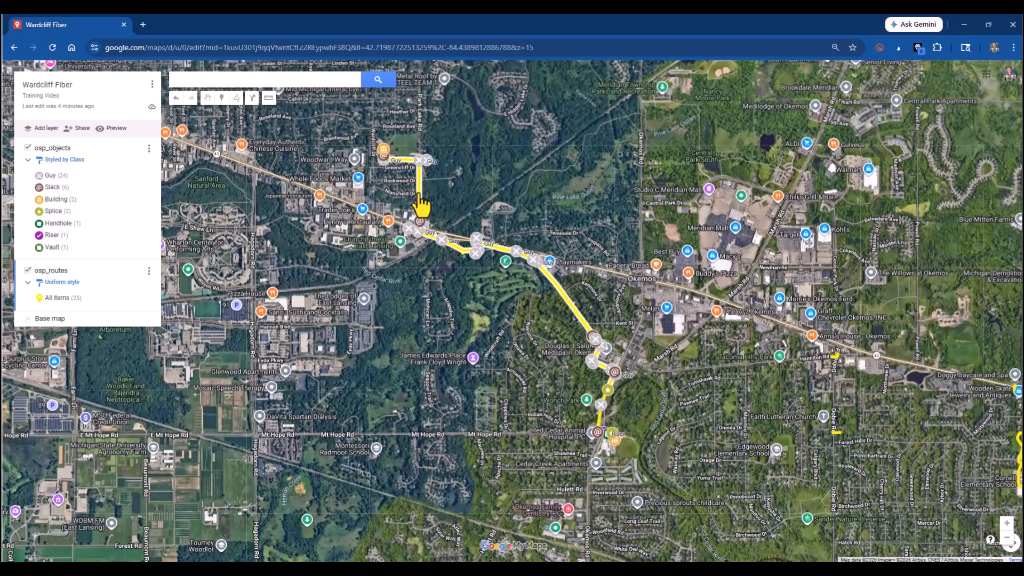
{"action": "left_click", "coordinate": [420, 197]}
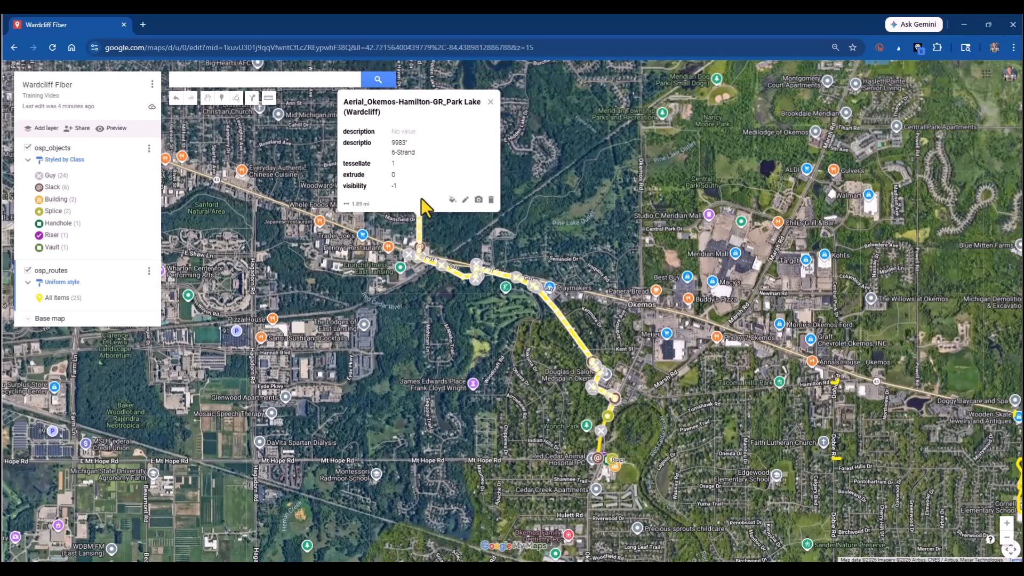
{"action": "left_click", "coordinate": [604, 454]}
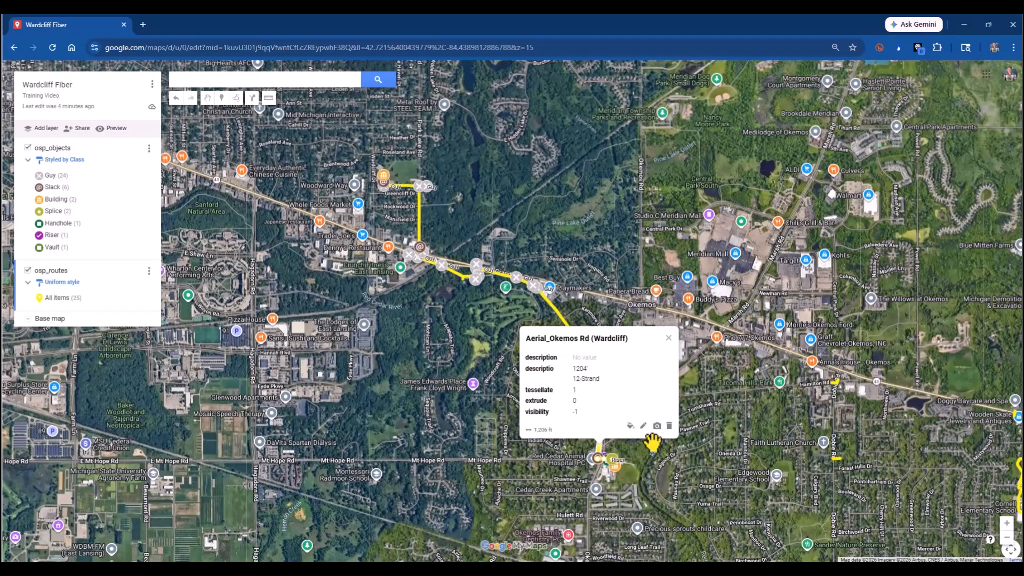
View the details of the UG_MDF-Splice (Wardcliff) line beside the handhole near Mt Hope Rd, closing them when done
{"action": "scroll", "coordinate": [607, 450], "scroll_direction": "up", "scroll_amount": 4}
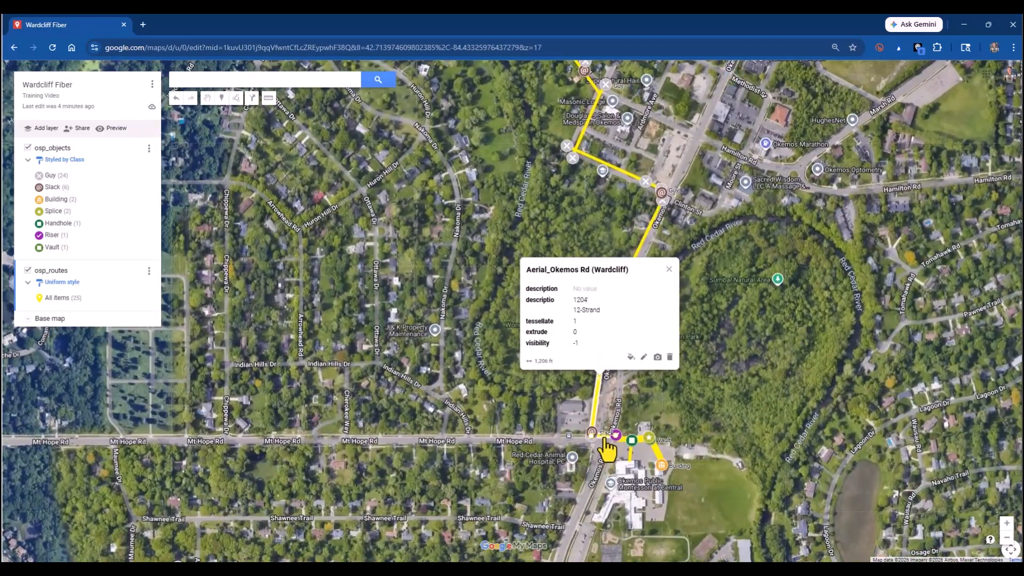
{"action": "scroll", "coordinate": [607, 451], "scroll_direction": "up", "scroll_amount": 5}
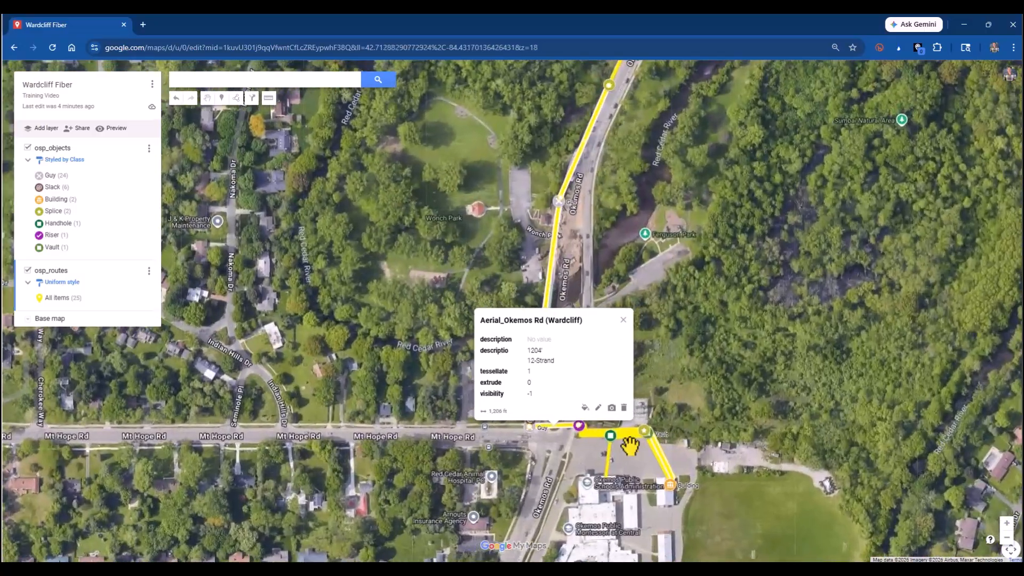
{"action": "scroll", "coordinate": [636, 433], "scroll_direction": "up", "scroll_amount": 1}
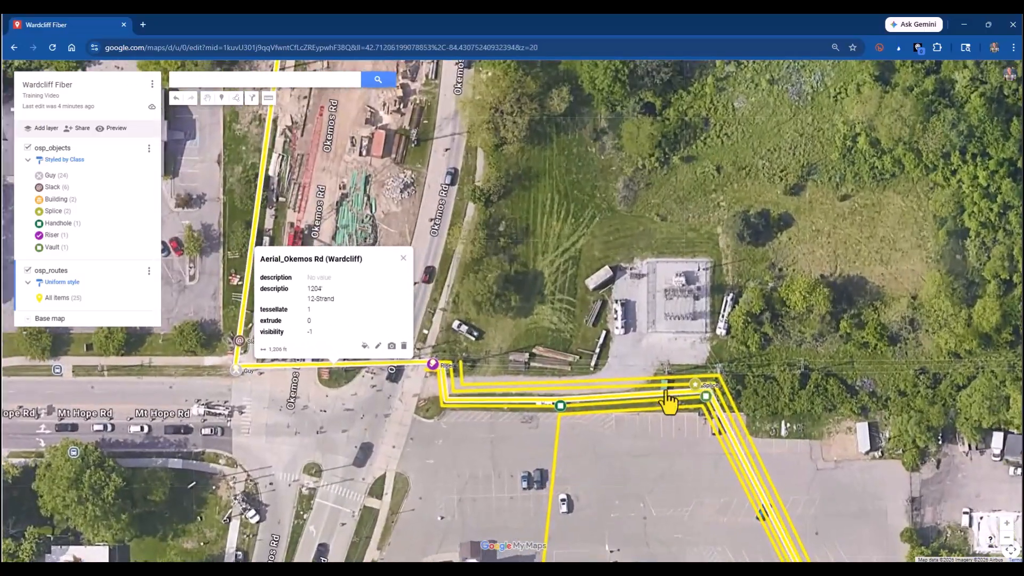
{"action": "left_click", "coordinate": [726, 396]}
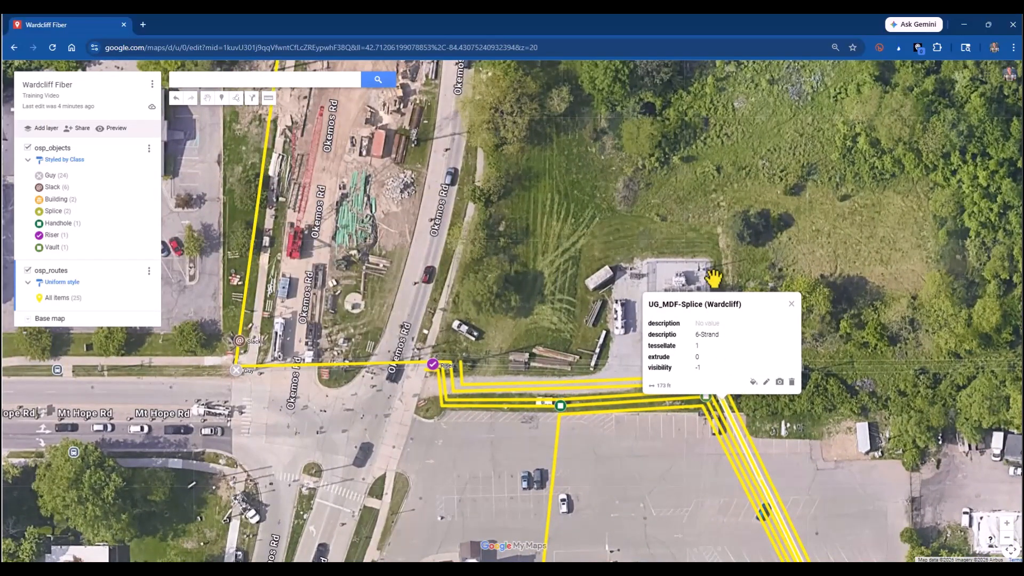
{"action": "left_click", "coordinate": [791, 304]}
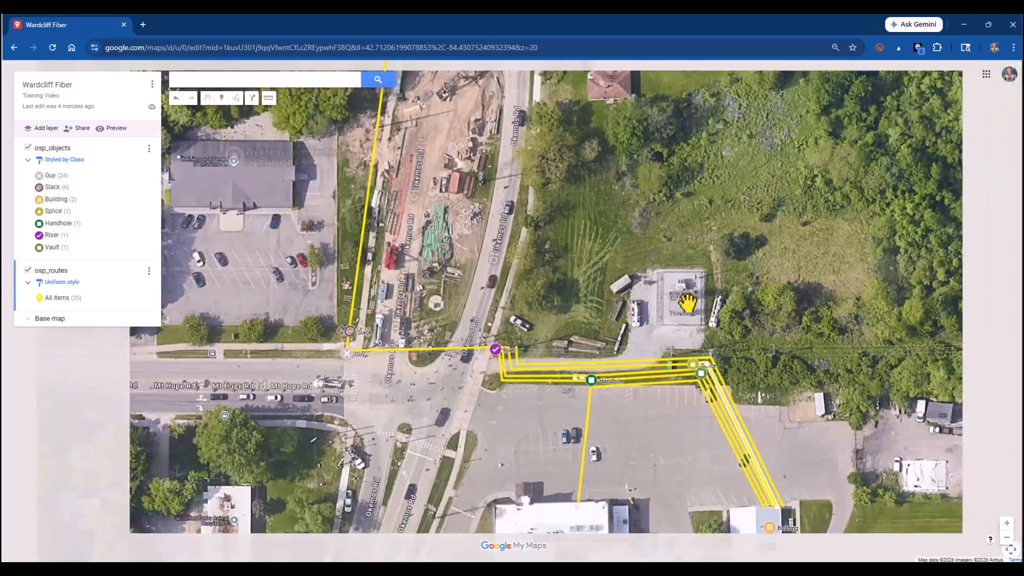
Trace the Wardcliff route from Mt Hope Rd to the school building off Park Lake Rd and back to the Mt Hope Rd handhole
{"action": "scroll", "coordinate": [687, 302], "scroll_direction": "down", "scroll_amount": 2}
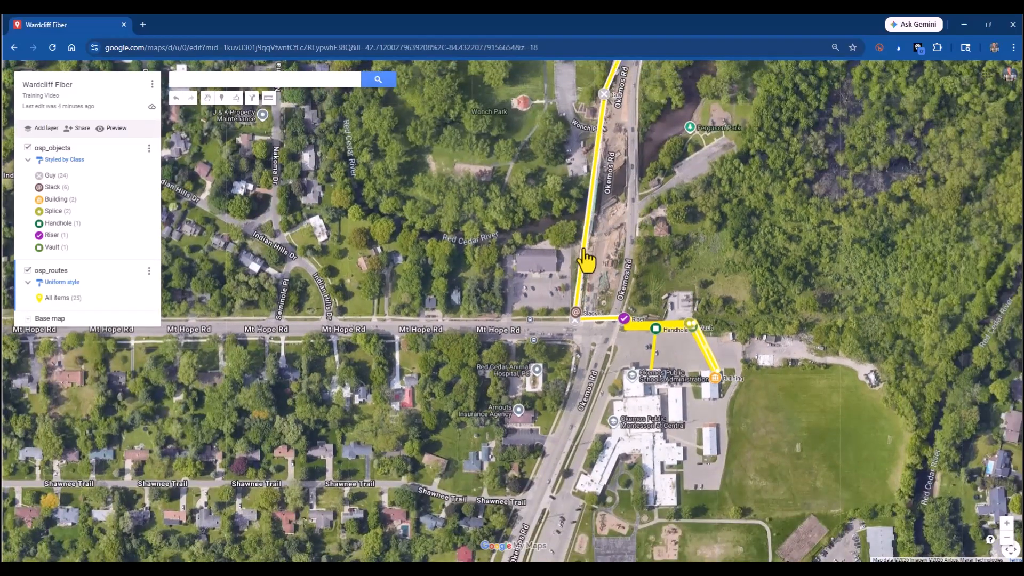
{"action": "scroll", "coordinate": [592, 261], "scroll_direction": "down", "scroll_amount": 1}
{"action": "left_click_drag", "start_coordinate": [601, 247], "coordinate": [522, 375]}
{"action": "scroll", "coordinate": [521, 375], "scroll_direction": "down", "scroll_amount": 2}
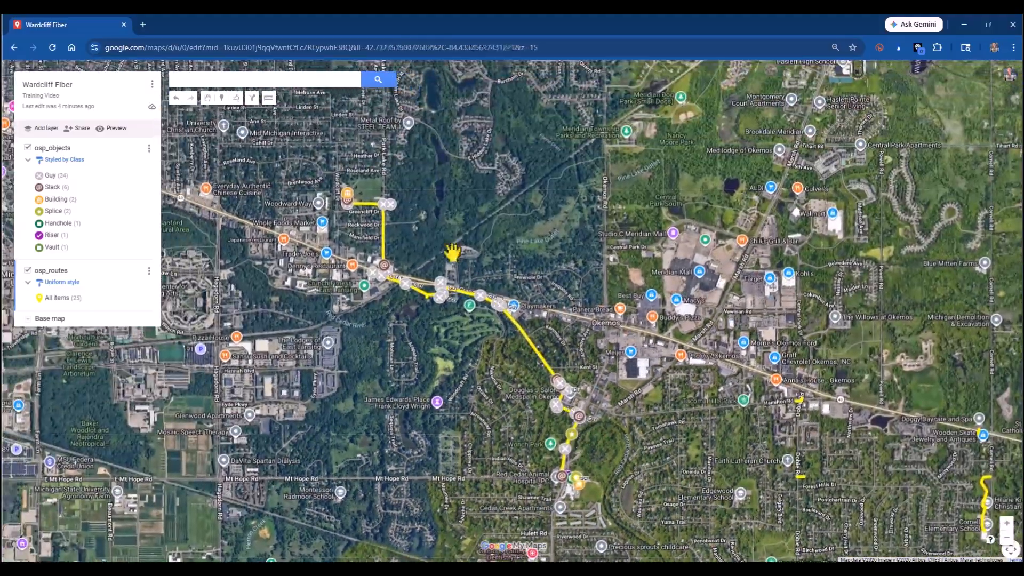
{"action": "scroll", "coordinate": [359, 205], "scroll_direction": "up", "scroll_amount": 2}
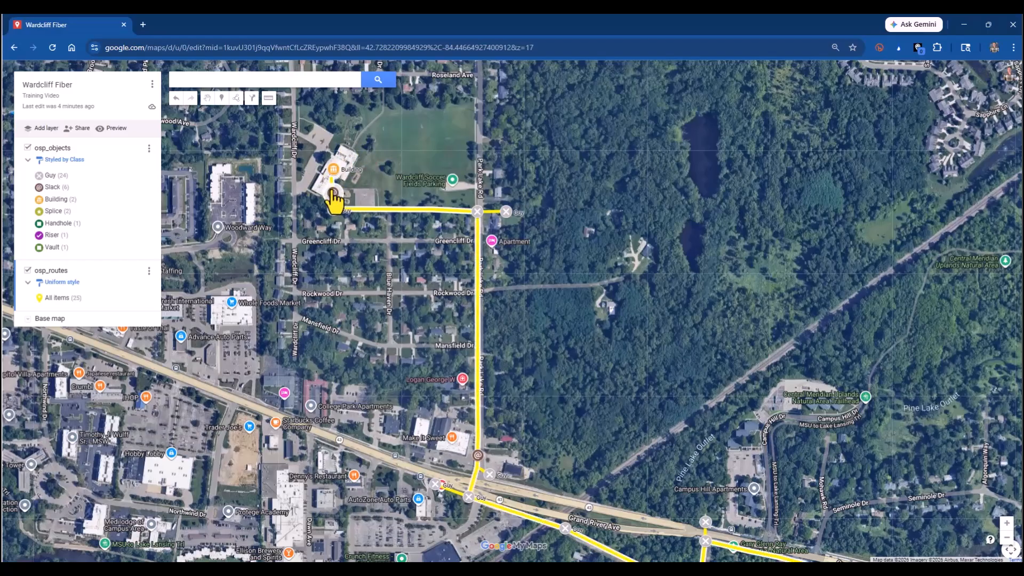
{"action": "scroll", "coordinate": [802, 426], "scroll_direction": "down", "scroll_amount": 1}
{"action": "left_click_drag", "start_coordinate": [715, 389], "coordinate": [507, 205]}
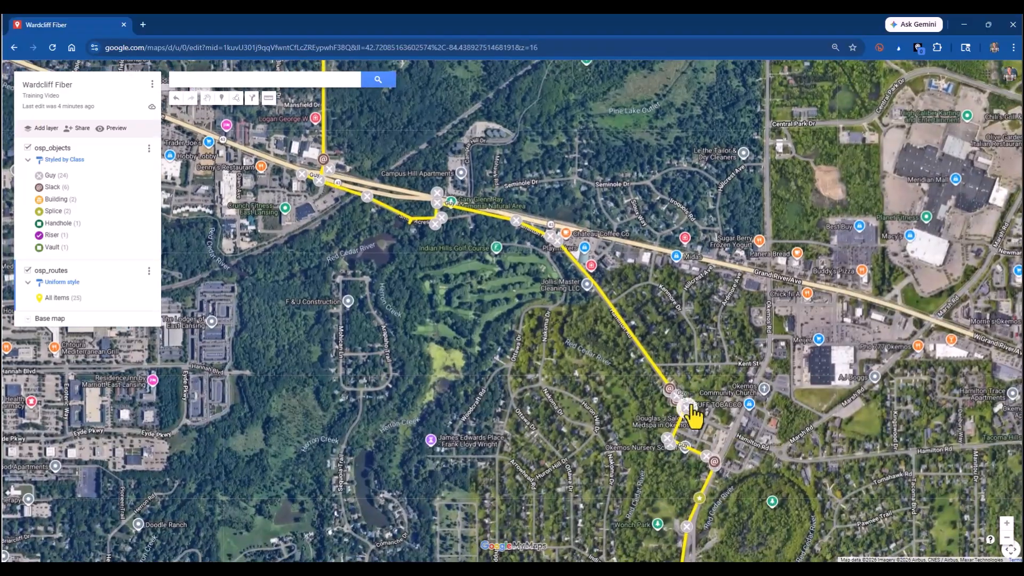
{"action": "left_click_drag", "start_coordinate": [693, 418], "coordinate": [600, 221]}
{"action": "scroll", "coordinate": [531, 320], "scroll_direction": "up", "scroll_amount": 2}
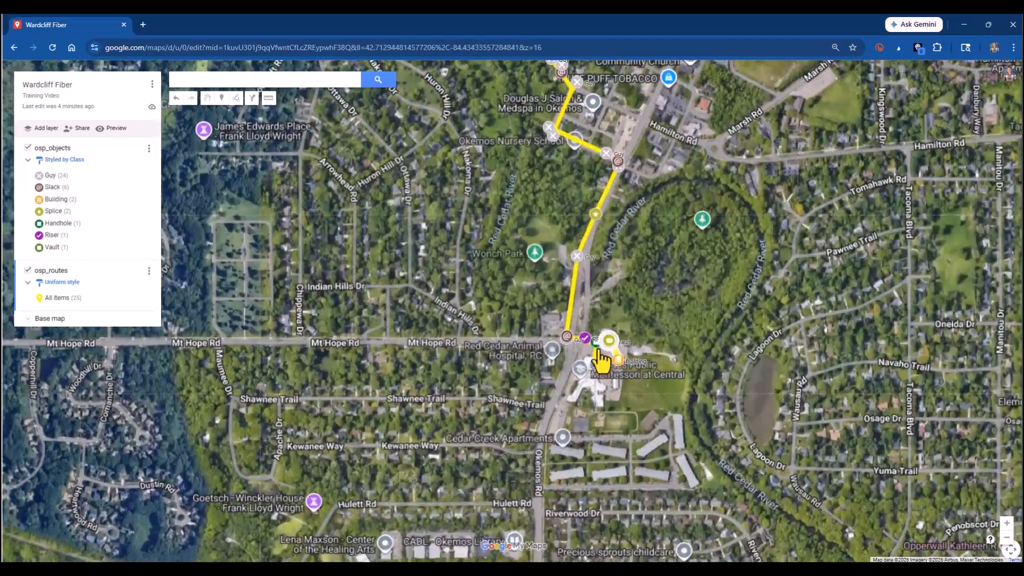
{"action": "scroll", "coordinate": [531, 320], "scroll_direction": "up", "scroll_amount": 1}
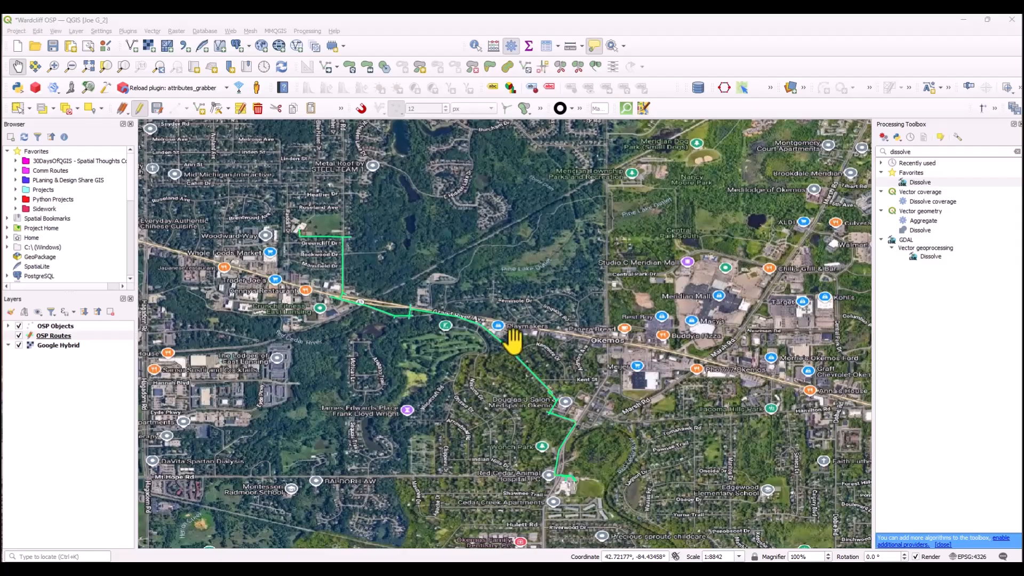
Switch to QGIS and open the OSP Routes layer's attribute table in a maximized window
{"action": "left_click", "coordinate": [53, 336]}
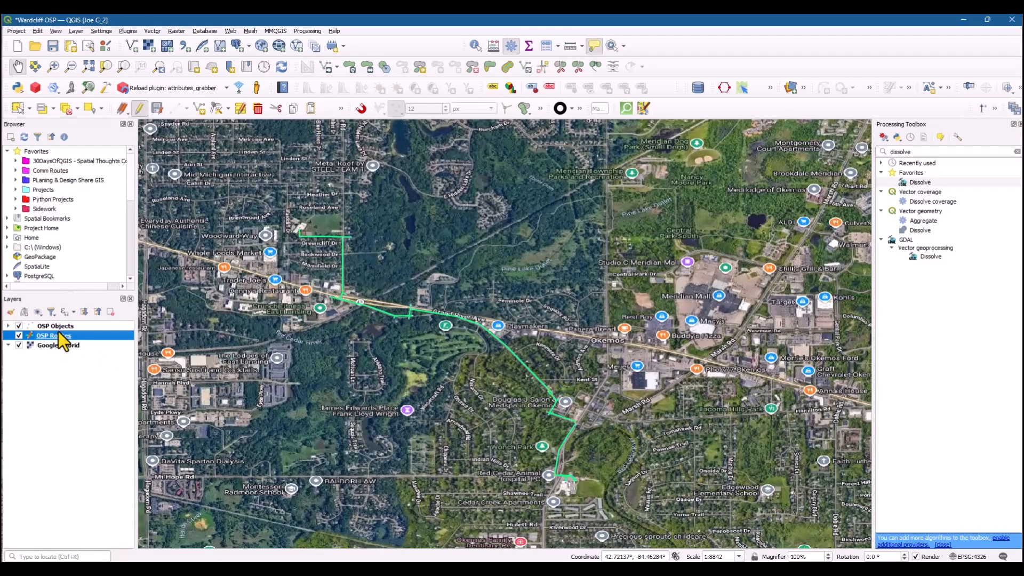
{"action": "double_click", "coordinate": [59, 334]}
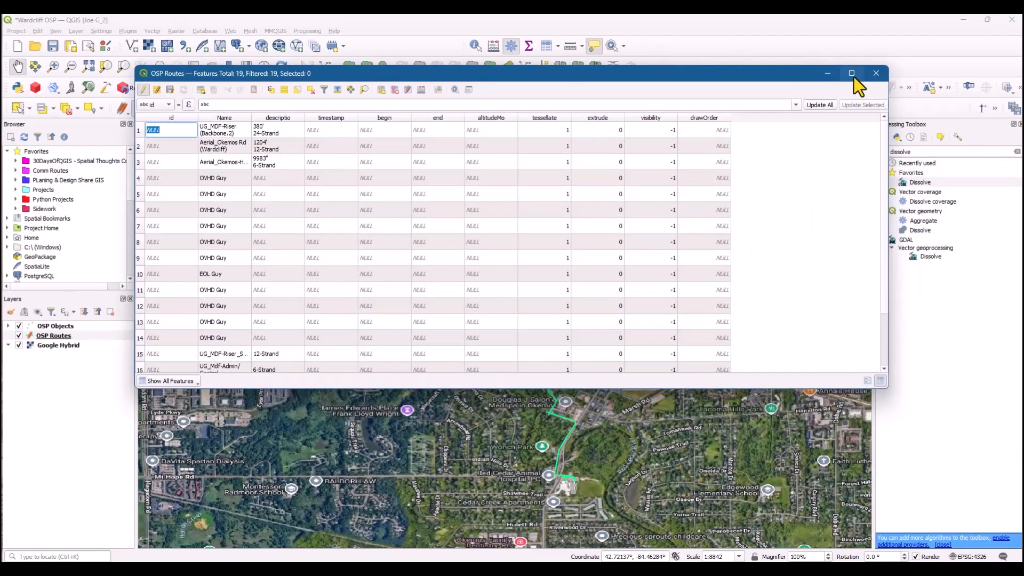
{"action": "left_click", "coordinate": [852, 73]}
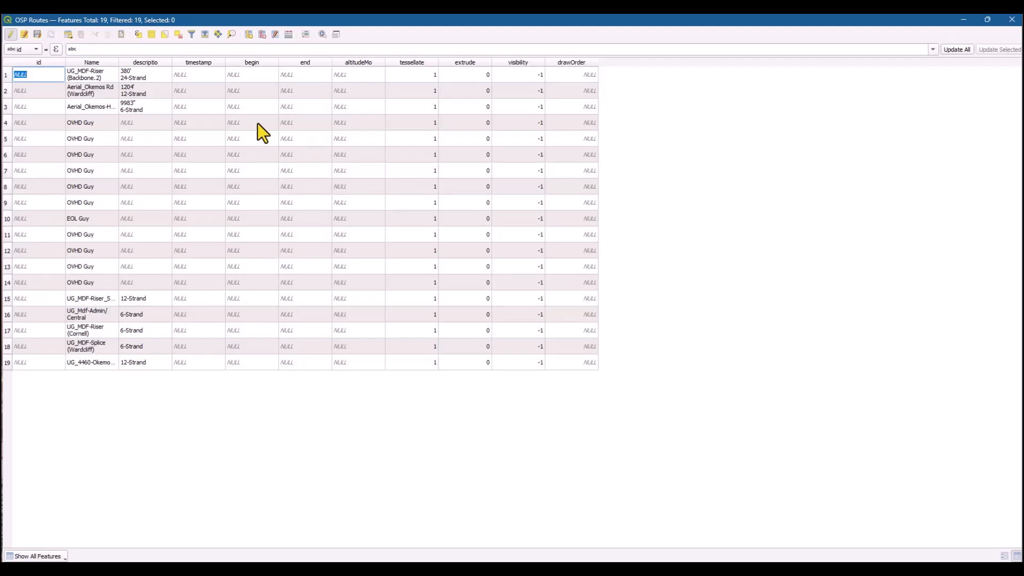
Save the pending edits to the OSP Routes layer and end its editing session
{"action": "left_click", "coordinate": [11, 37]}
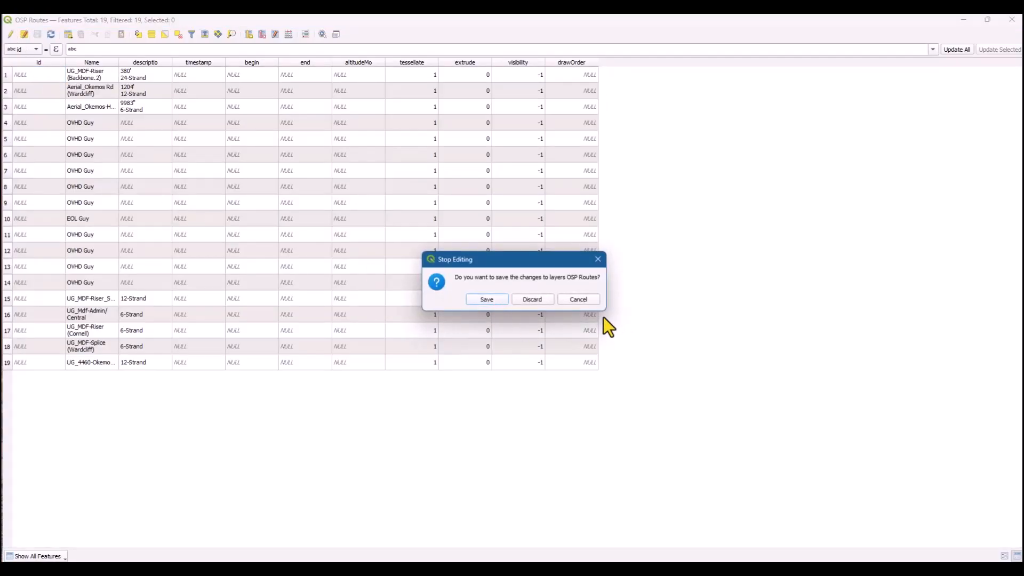
{"action": "left_click", "coordinate": [577, 297]}
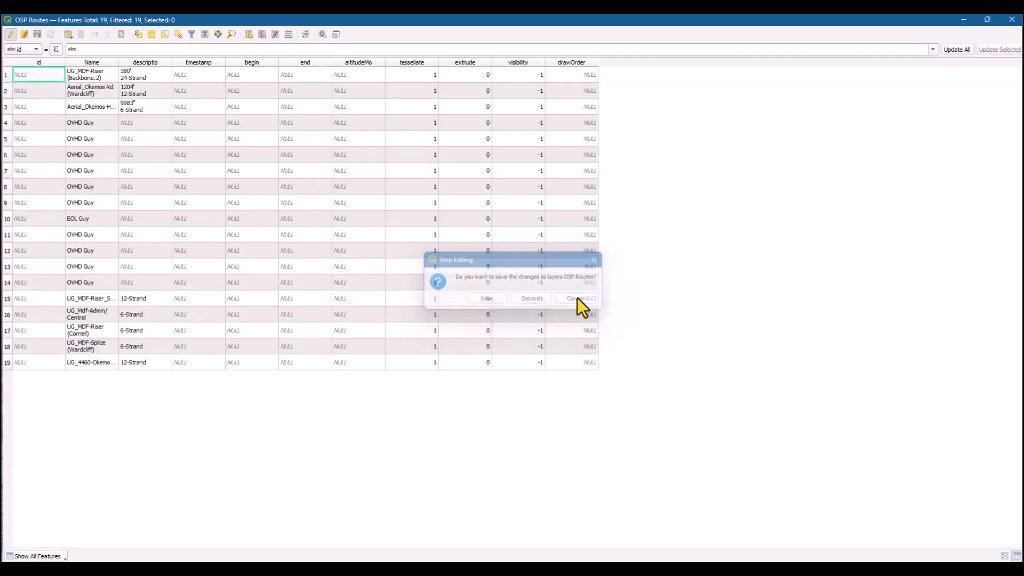
{"action": "left_click", "coordinate": [40, 35]}
{"action": "left_click", "coordinate": [10, 37]}
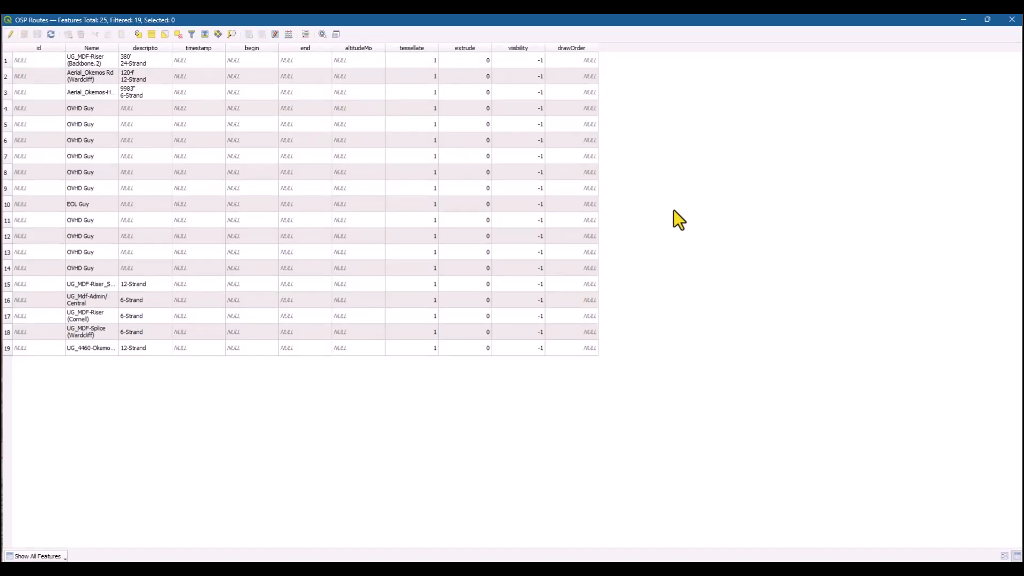
Try to delete the descriptio through drawOrder fields from the OSP Routes table, and minimize the table
{"action": "left_click", "coordinate": [7, 35]}
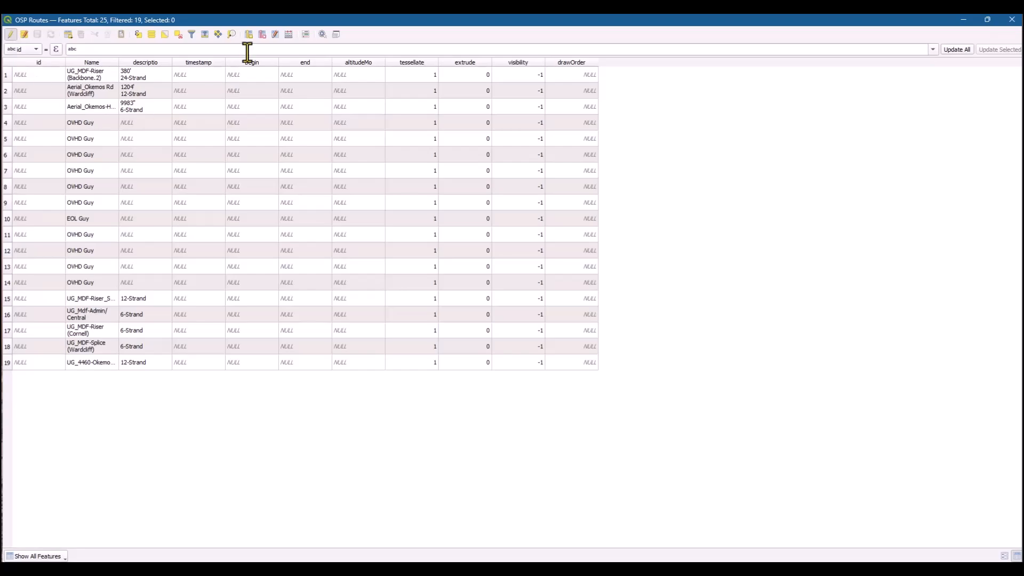
{"action": "left_click", "coordinate": [262, 35]}
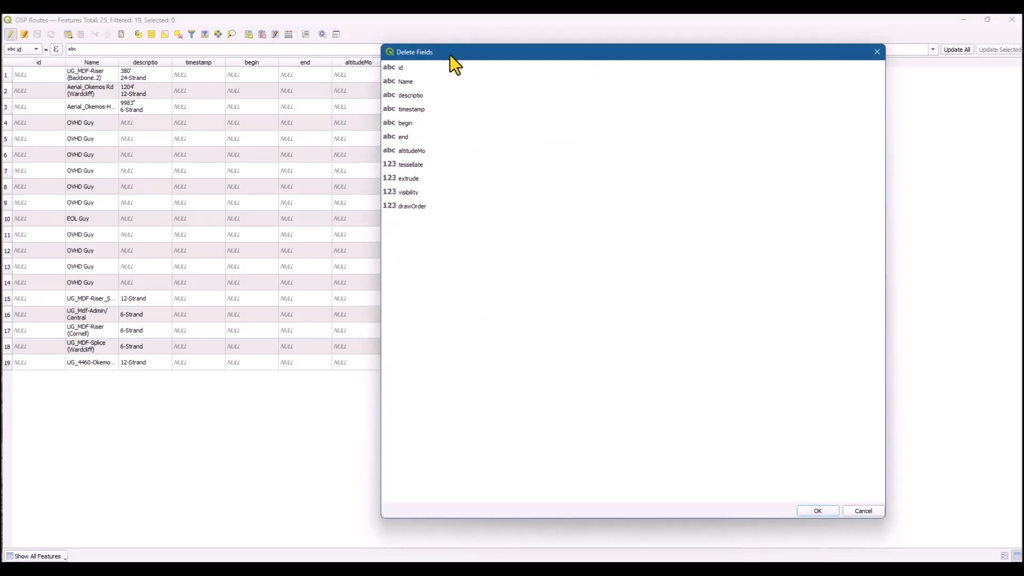
{"action": "left_click_drag", "start_coordinate": [450, 54], "coordinate": [506, 84]}
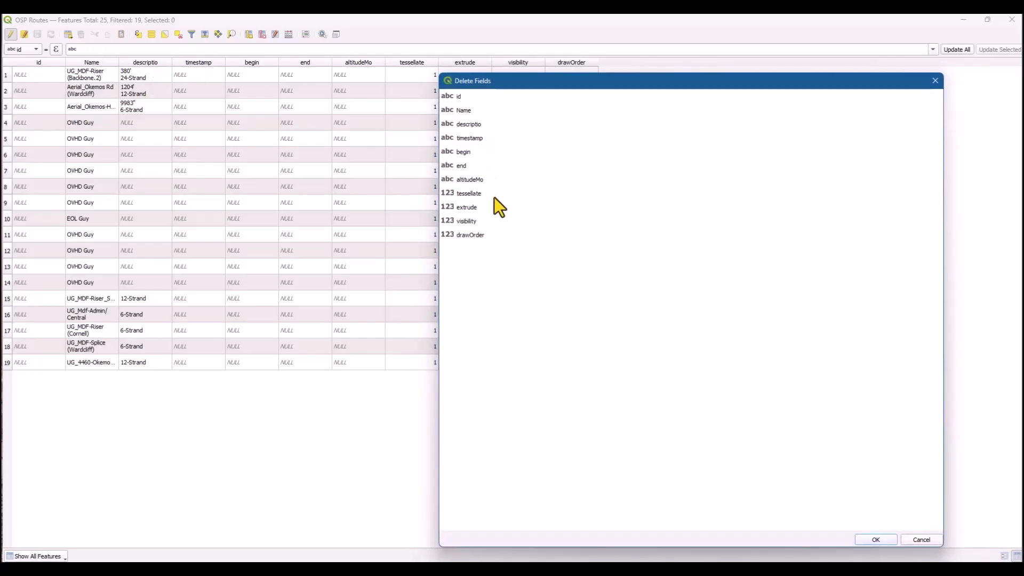
{"action": "left_click_drag", "start_coordinate": [493, 261], "coordinate": [461, 126]}
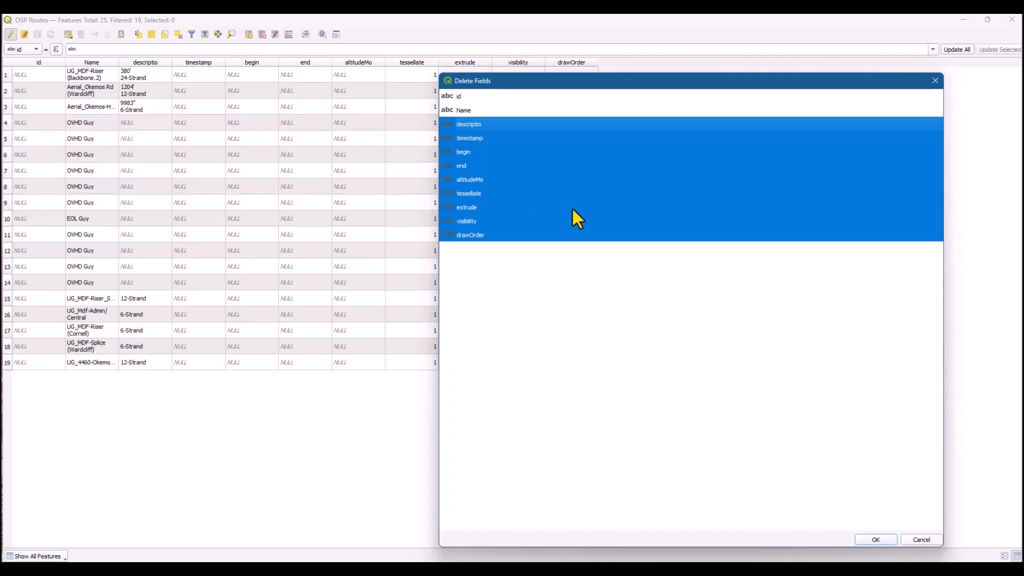
{"action": "key", "text": "Return"}
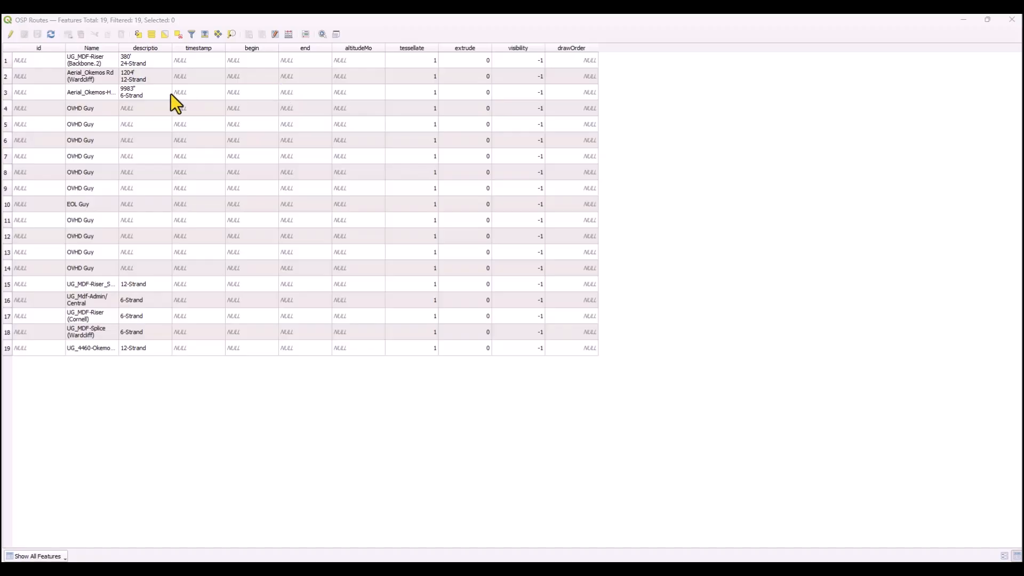
{"action": "left_click", "coordinate": [962, 21]}
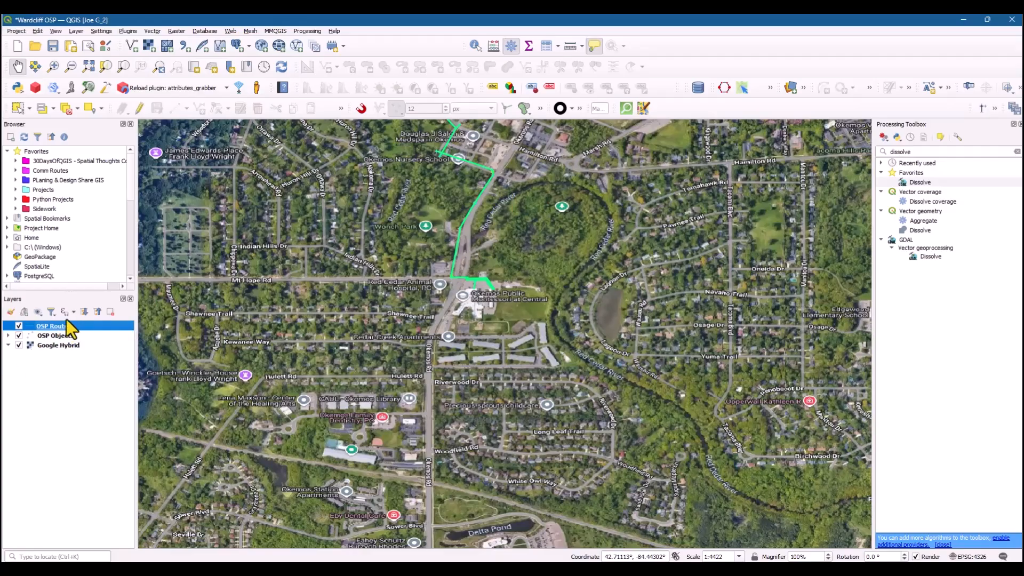
Reopen the OSP Routes attribute table for editing and delete the fields from timestamp through drawOrder, keeping id, Name and descriptio
{"action": "key", "text": "F6"}
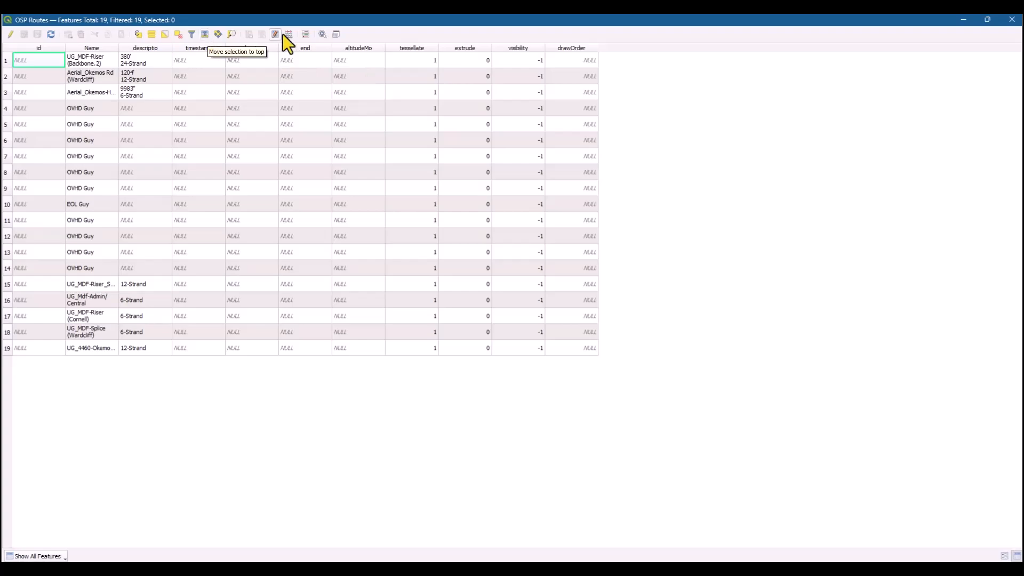
{"action": "left_click", "coordinate": [9, 35]}
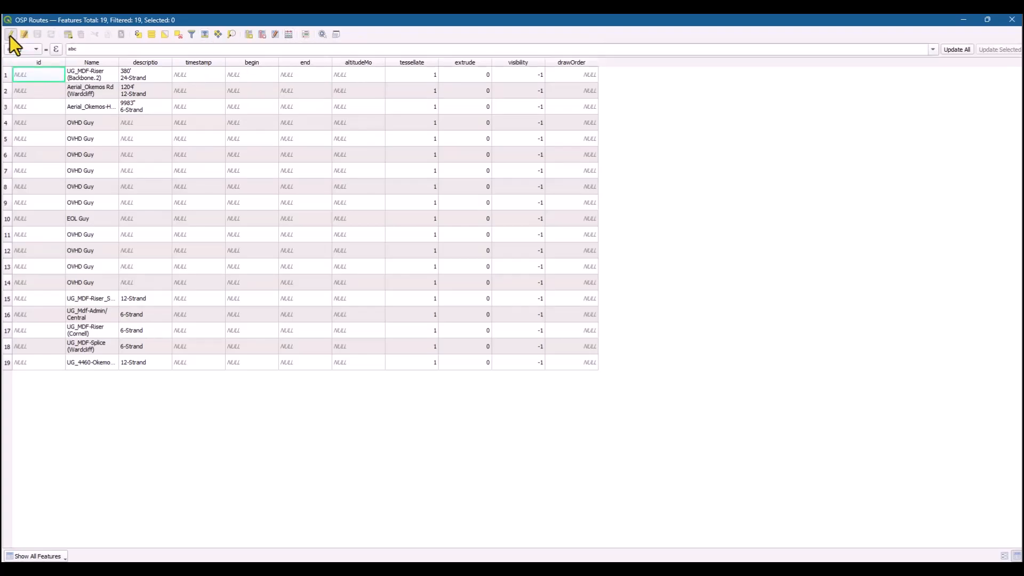
{"action": "left_click", "coordinate": [262, 35]}
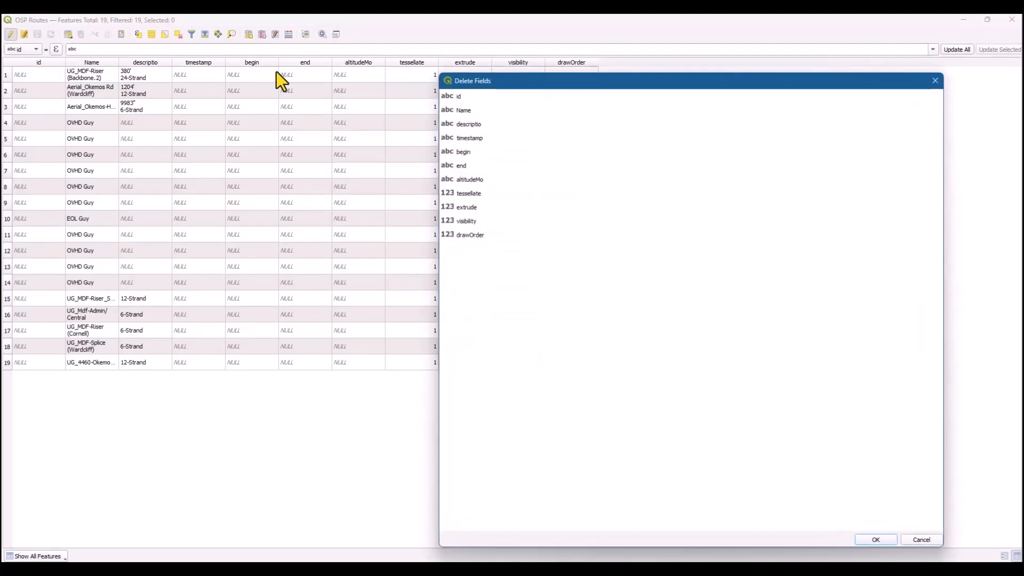
{"action": "left_click_drag", "start_coordinate": [501, 261], "coordinate": [461, 145]}
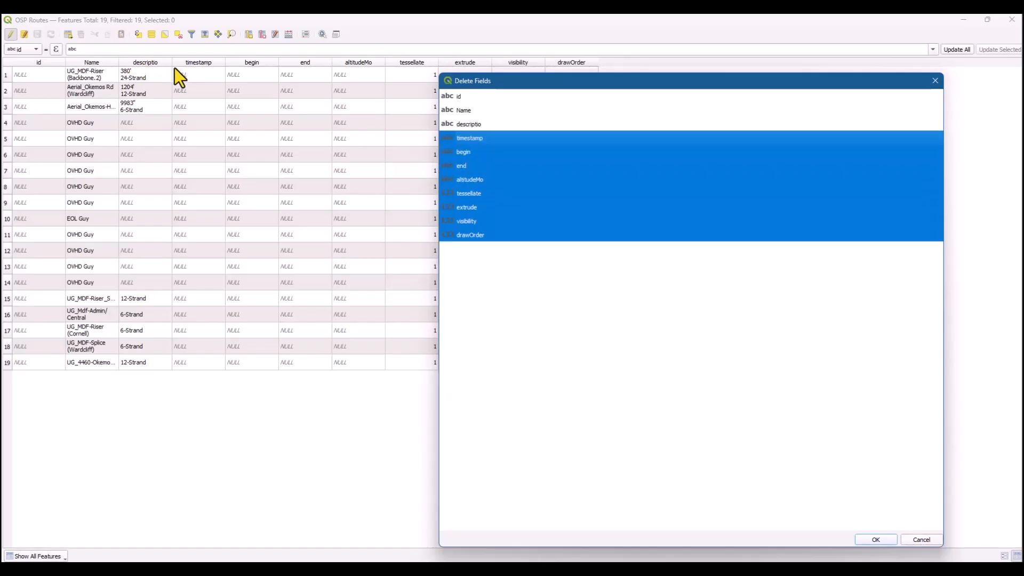
{"action": "key", "text": "Return"}
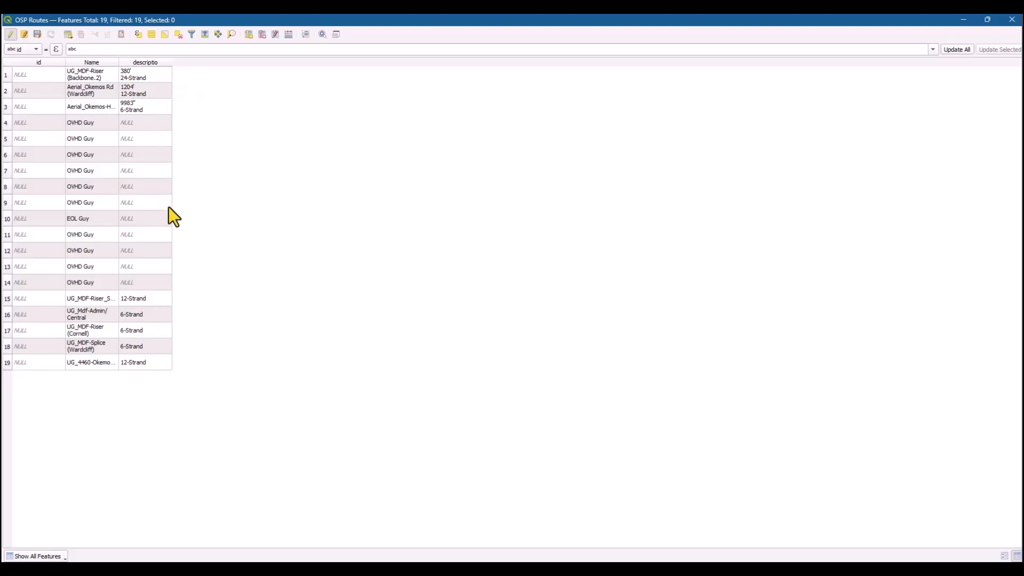
Set up a new 32-bit integer field named Length for OSP Routes in the field calculator
{"action": "left_click", "coordinate": [289, 35]}
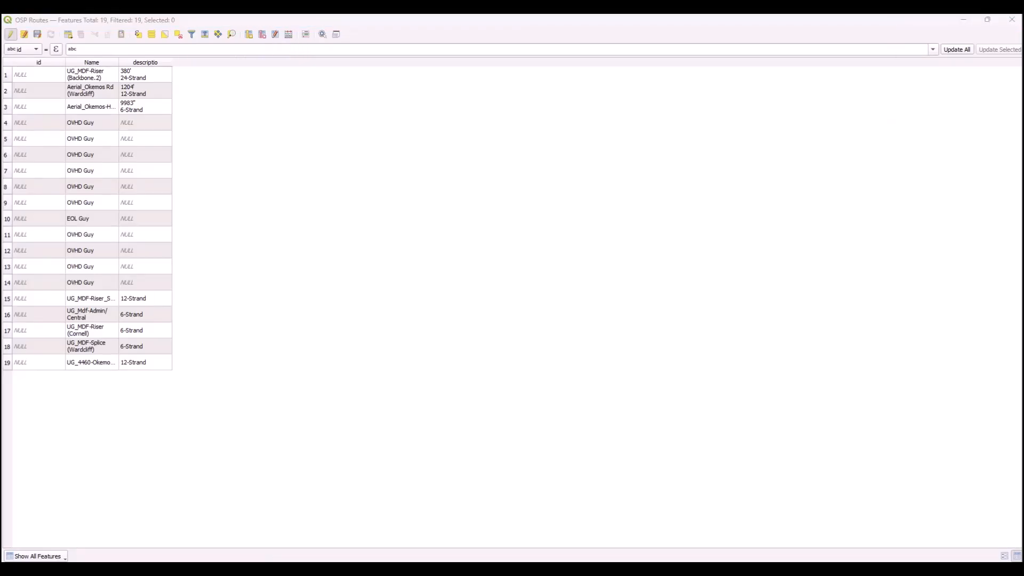
{"action": "left_click_drag", "start_coordinate": [2, 78], "coordinate": [833, 94]}
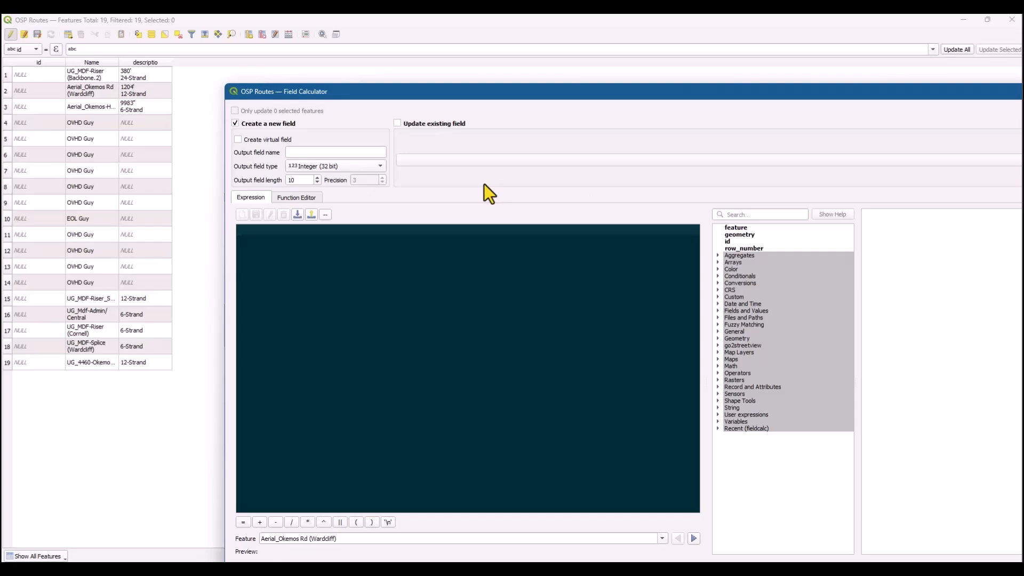
{"action": "left_click", "coordinate": [304, 153]}
{"action": "type", "text": "L"}
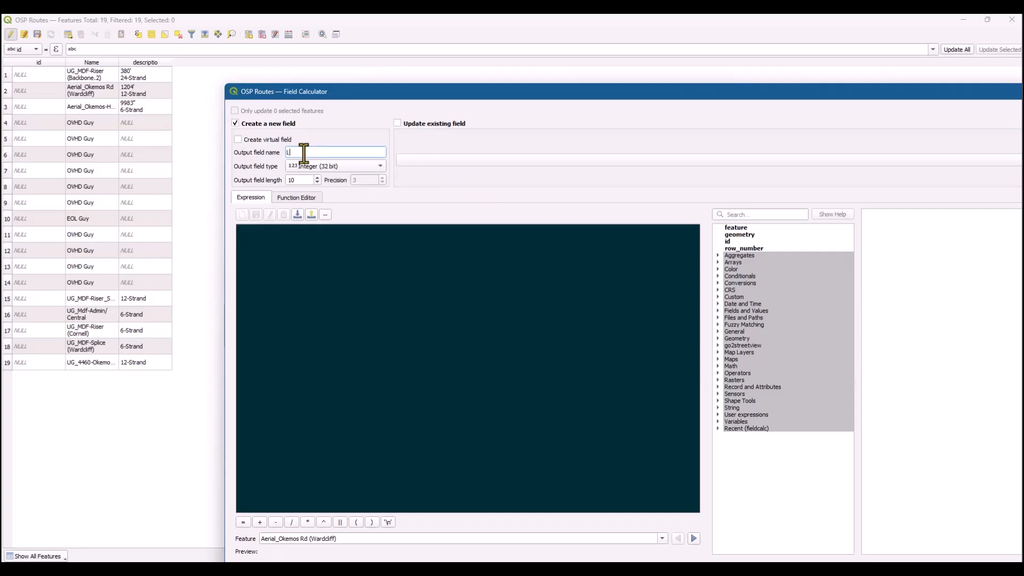
{"action": "type", "text": "ength"}
Use the geometry function $length as the Length field's expression, check its preview value, and create the field
{"action": "left_click", "coordinate": [717, 338]}
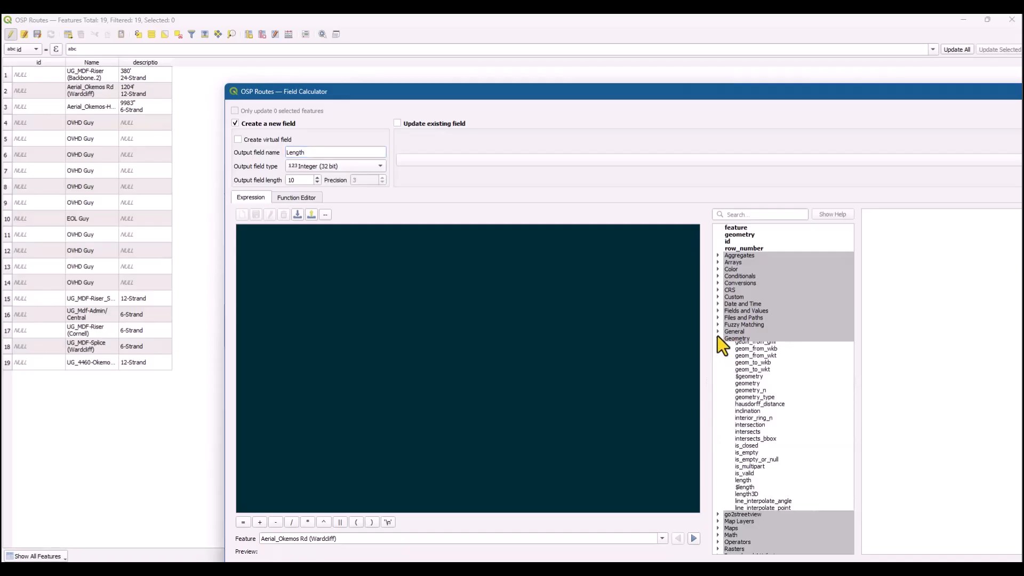
{"action": "scroll", "coordinate": [782, 421], "scroll_direction": "down", "scroll_amount": 3}
{"action": "scroll", "coordinate": [781, 424], "scroll_direction": "down", "scroll_amount": 6}
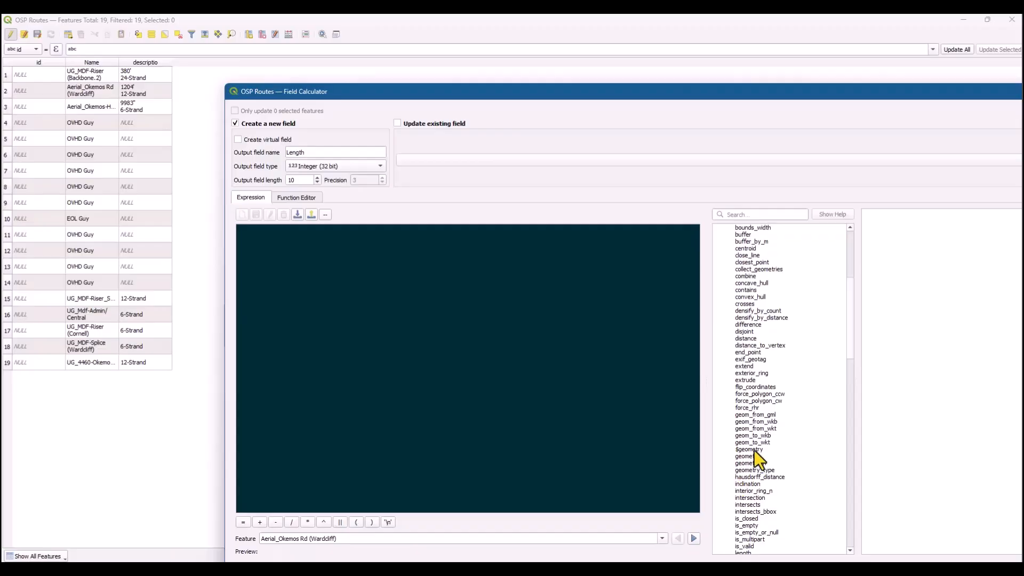
{"action": "scroll", "coordinate": [755, 388], "scroll_direction": "up", "scroll_amount": 2}
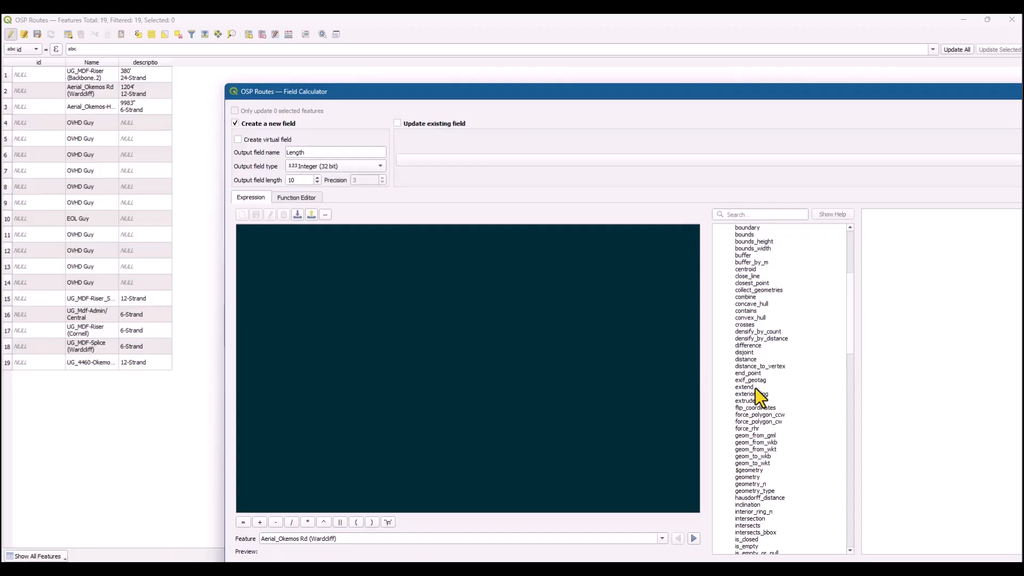
{"action": "scroll", "coordinate": [755, 388], "scroll_direction": "down", "scroll_amount": 7}
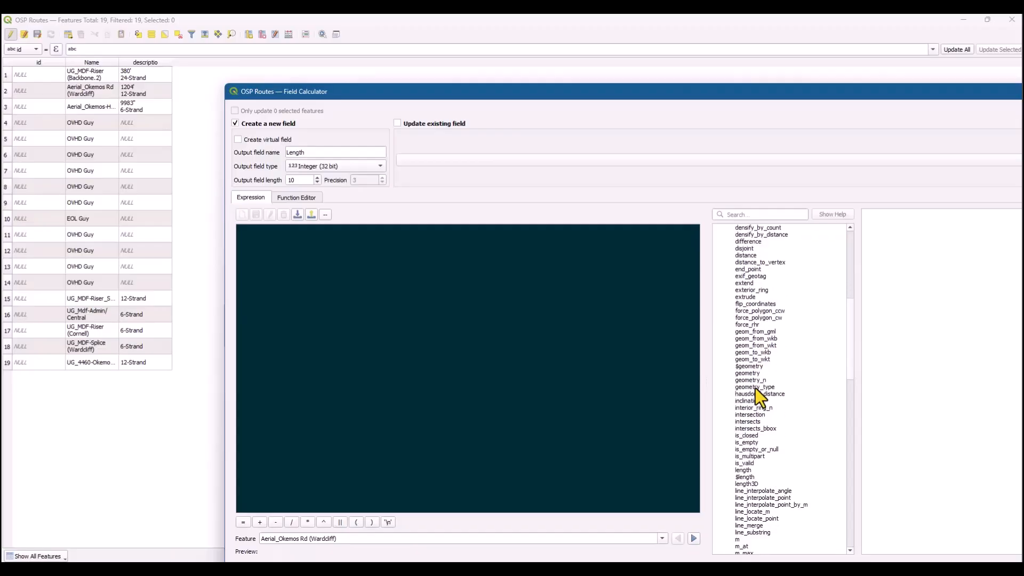
{"action": "double_click", "coordinate": [745, 457]}
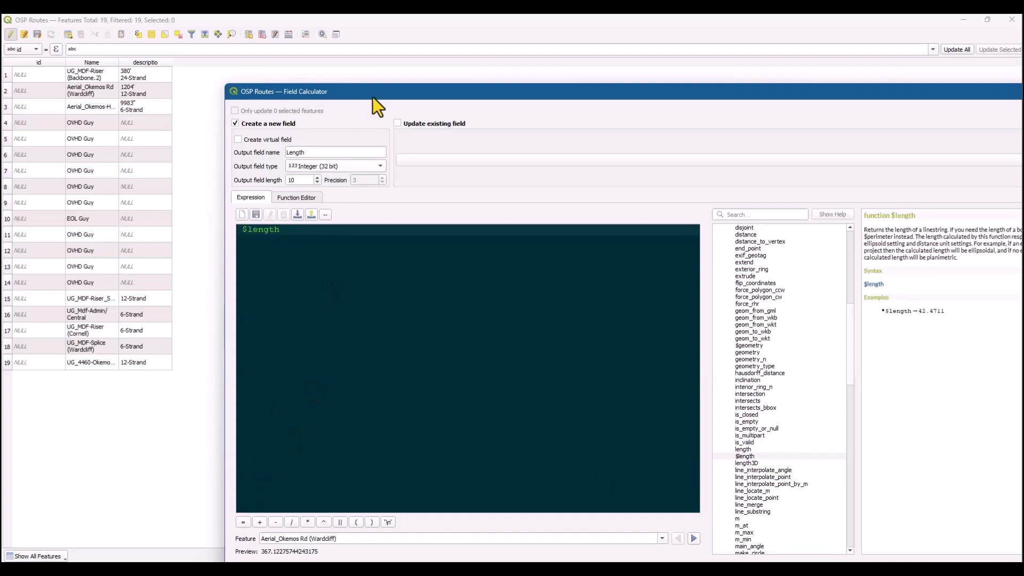
{"action": "left_click_drag", "start_coordinate": [375, 94], "coordinate": [377, 40]}
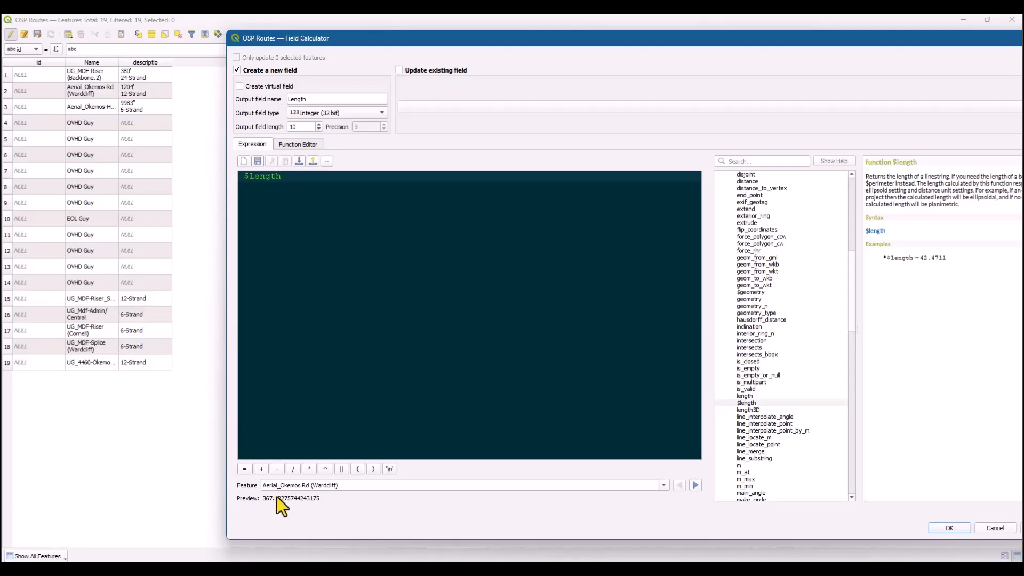
{"action": "left_click_drag", "start_coordinate": [264, 500], "coordinate": [316, 497]}
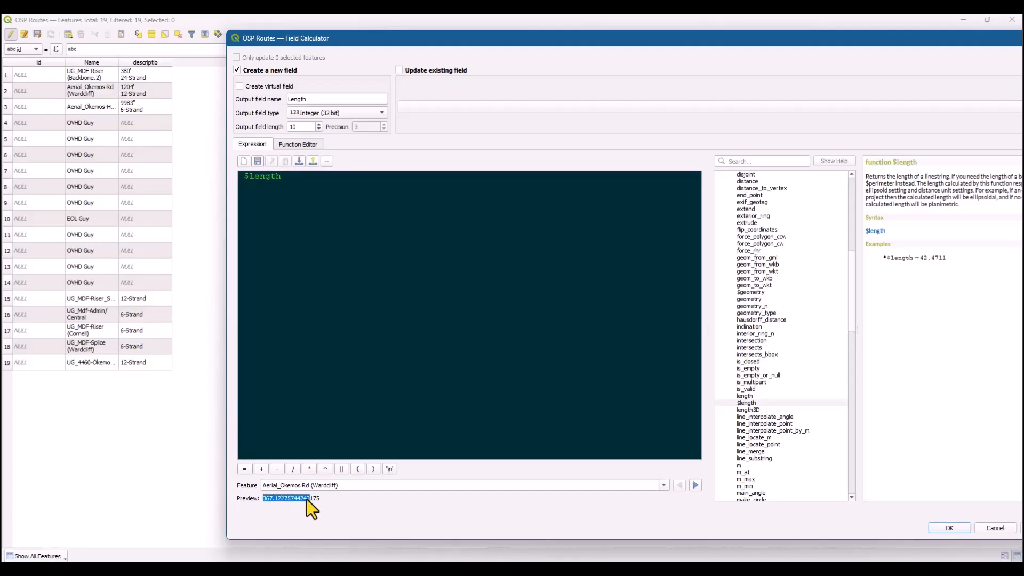
{"action": "left_click", "coordinate": [328, 501]}
{"action": "left_click", "coordinate": [945, 529]}
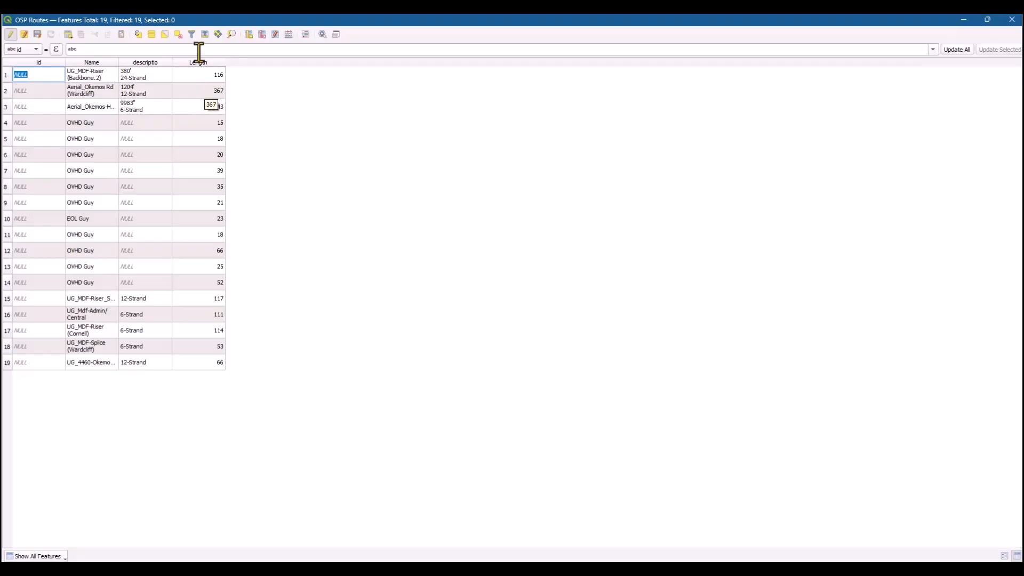
Set up a second integer field named LEN in the field calculator and begin its expression with 3.28084*
{"action": "left_click", "coordinate": [287, 36]}
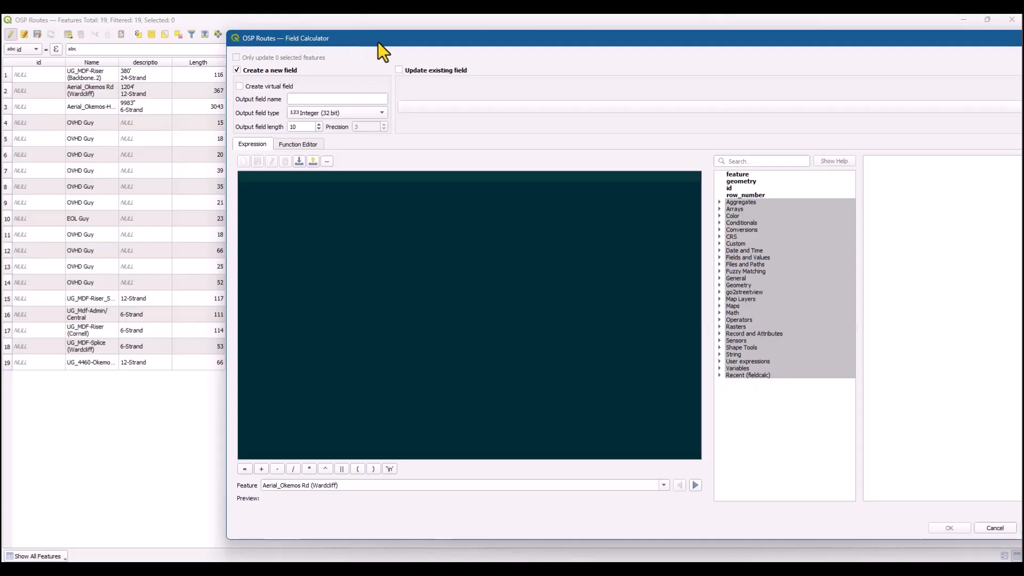
{"action": "mouse_move", "coordinate": [378, 42]}
{"action": "left_mouse_down"}
{"action": "mouse_move", "coordinate": [333, 55]}
{"action": "mouse_move", "coordinate": [430, 46]}
{"action": "mouse_move", "coordinate": [395, 39]}
{"action": "left_mouse_up"}
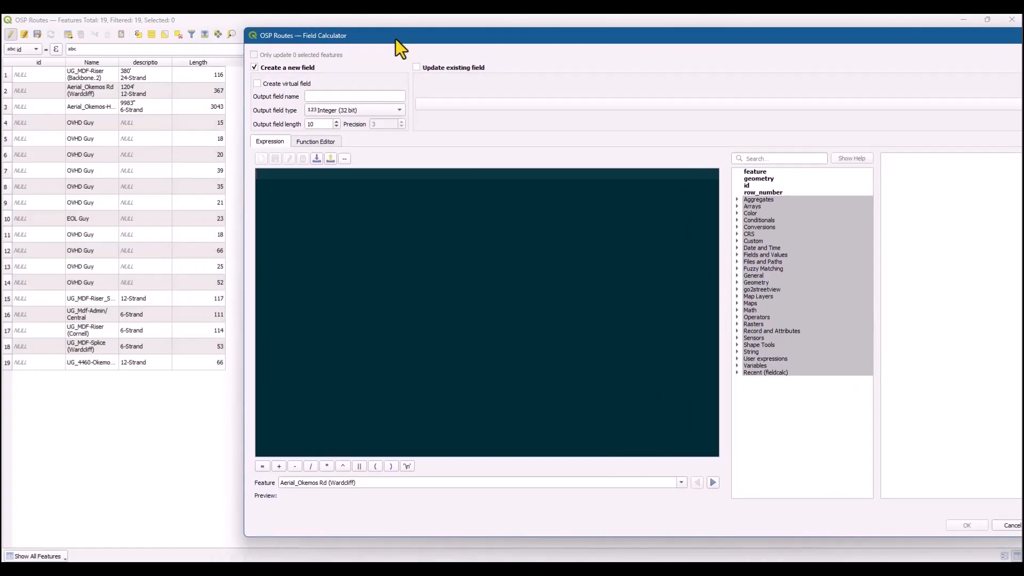
{"action": "left_click", "coordinate": [336, 94]}
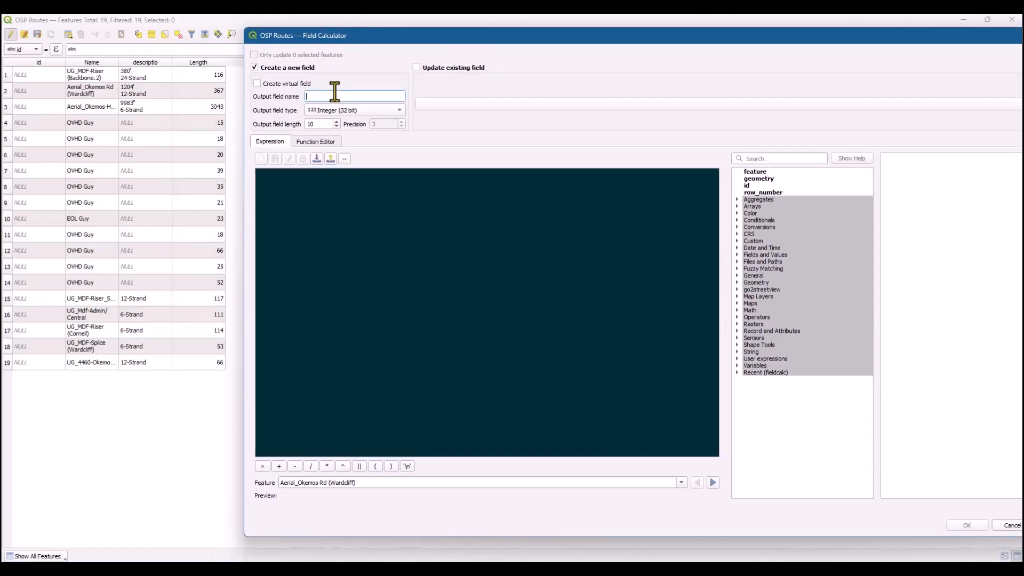
{"action": "type", "text": "LEN"}
{"action": "left_click", "coordinate": [310, 181]}
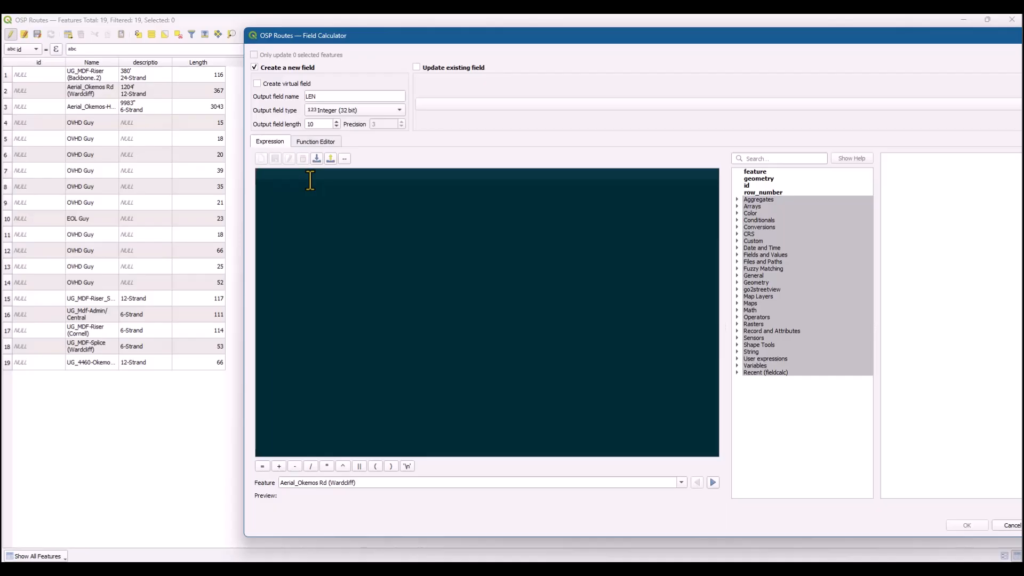
{"action": "type", "text": "3.280848"}
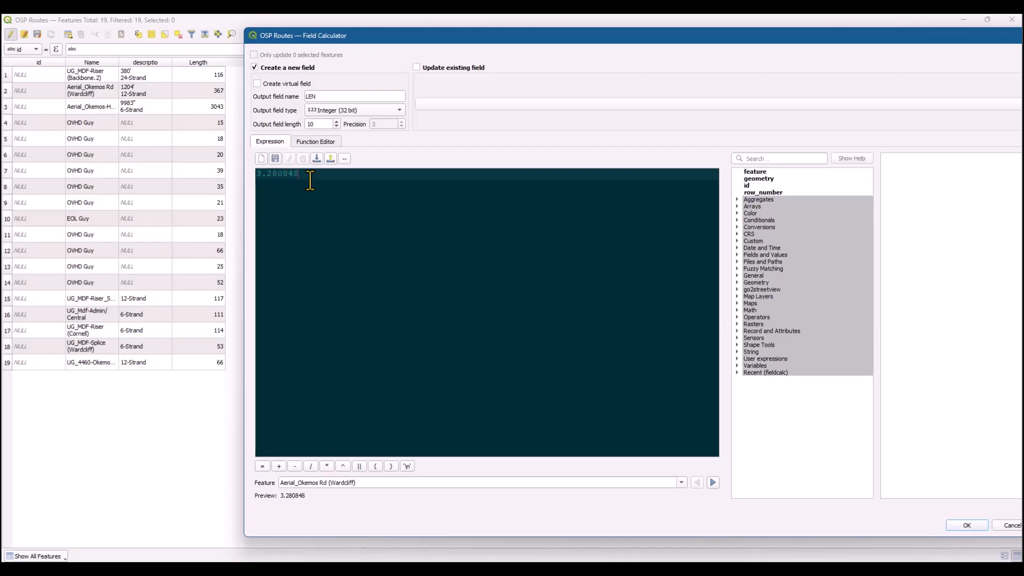
{"action": "key", "text": "BackSpace"}
{"action": "type", "text": "*"}
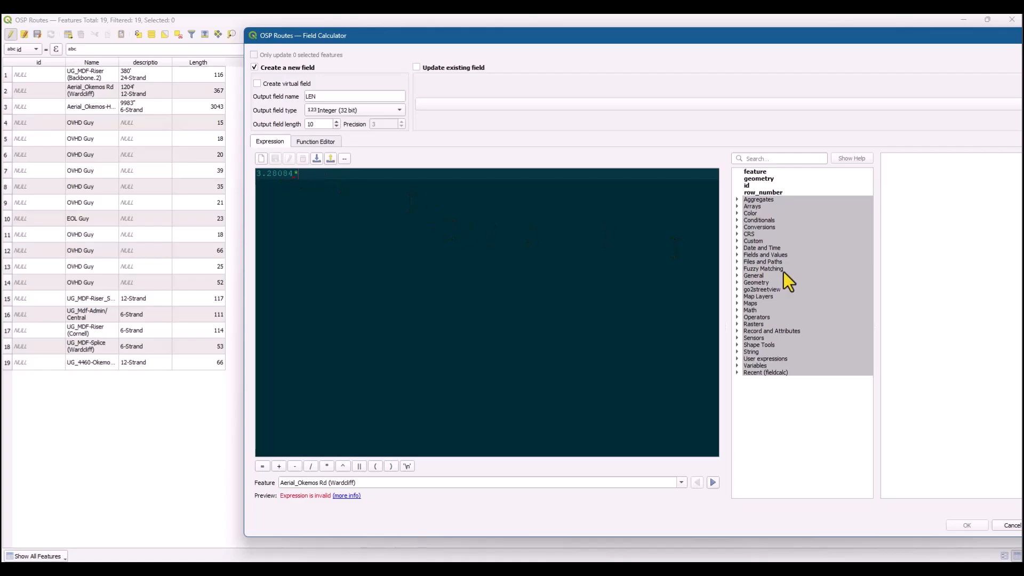
Complete the LEN expression as 3.28084* length, without an opening parenthesis, and create the field
{"action": "left_click", "coordinate": [737, 282]}
{"action": "scroll", "coordinate": [776, 401], "scroll_direction": "down", "scroll_amount": 4}
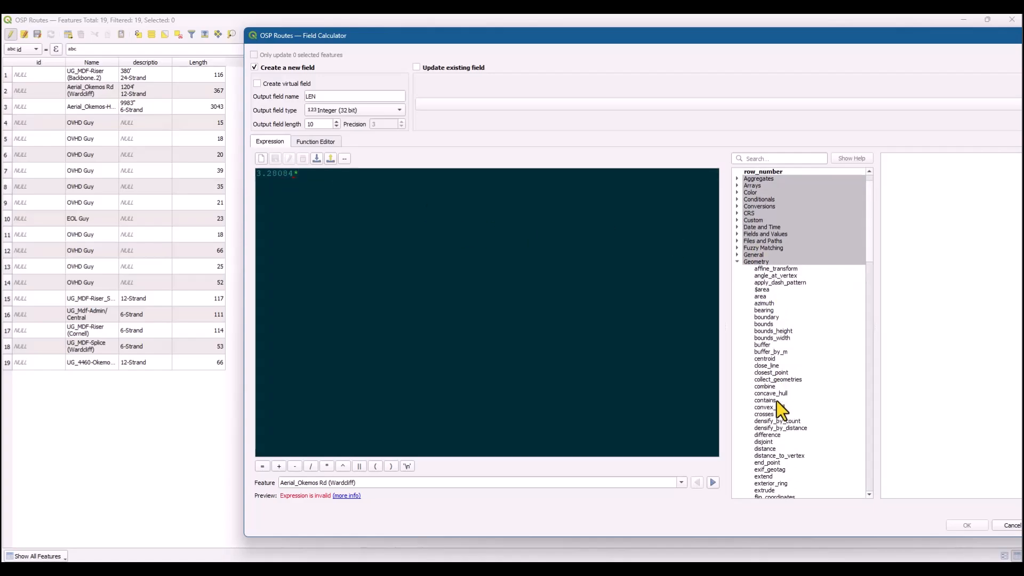
{"action": "scroll", "coordinate": [776, 405], "scroll_direction": "down", "scroll_amount": 8}
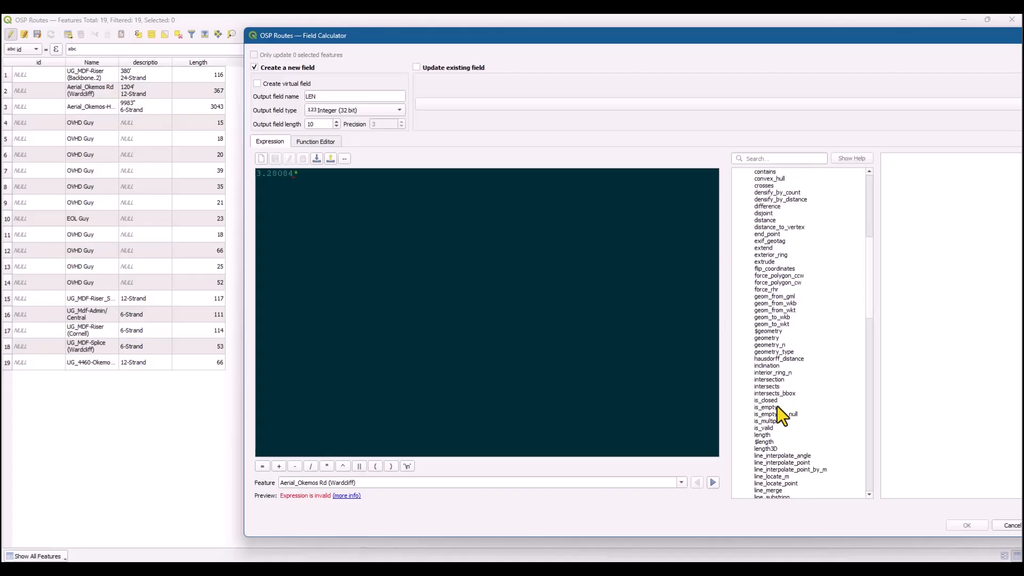
{"action": "double_click", "coordinate": [765, 436]}
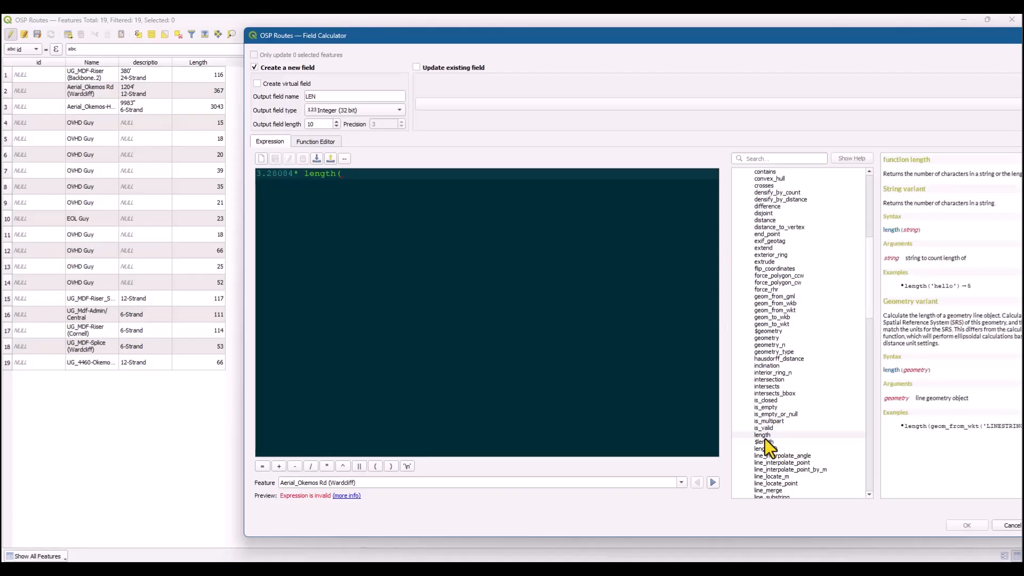
{"action": "key", "text": "BackSpace"}
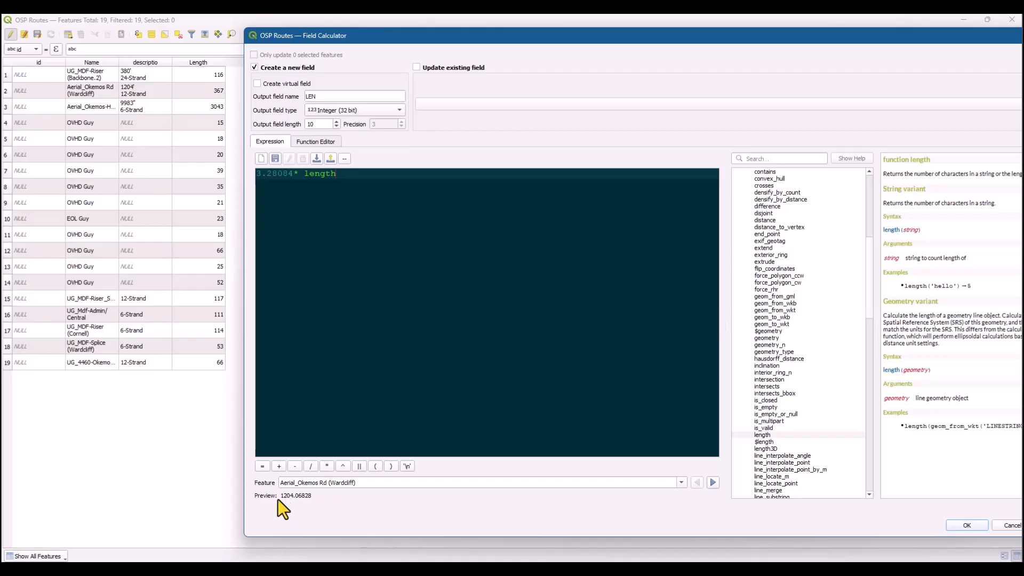
{"action": "left_click", "coordinate": [966, 525]}
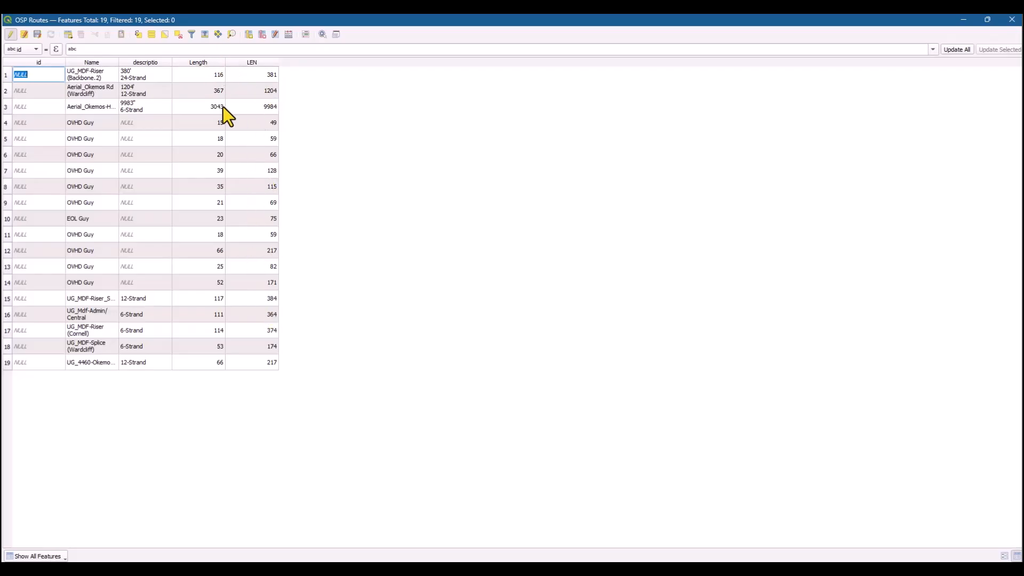
Delete the Length field from the OSP Routes table, keeping LEN
{"action": "left_click", "coordinate": [259, 37]}
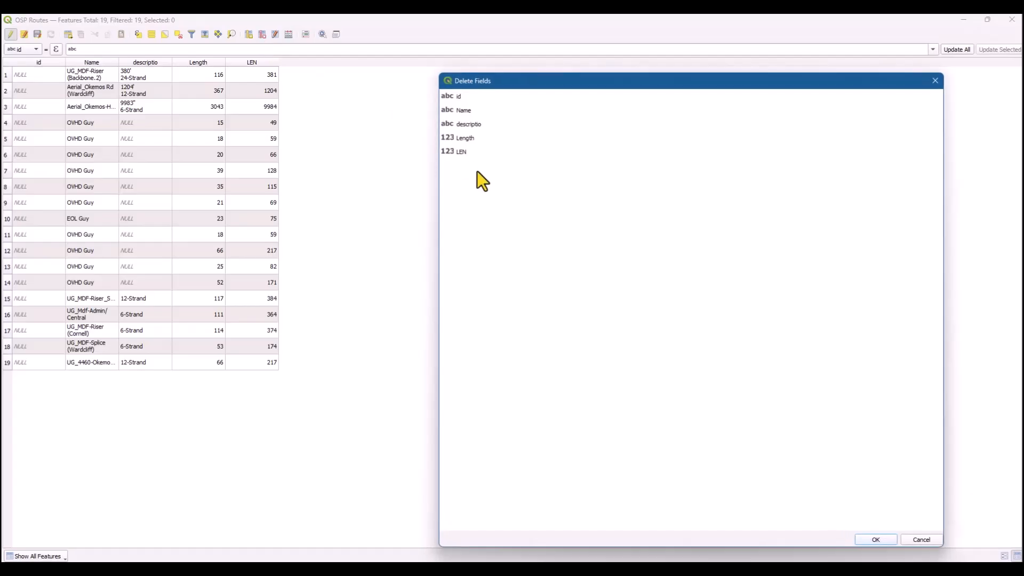
{"action": "left_click", "coordinate": [470, 139]}
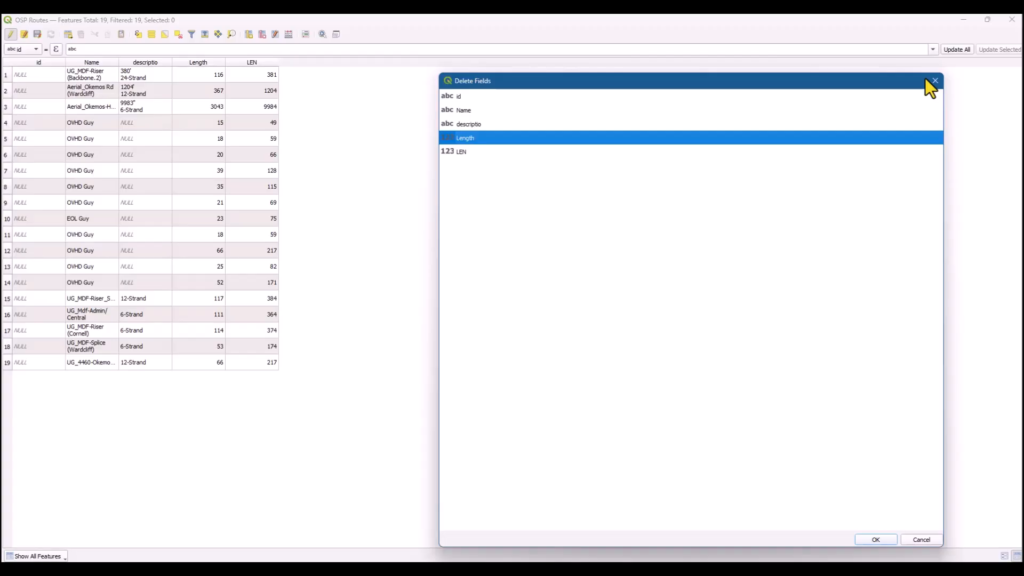
{"action": "key", "text": "Return"}
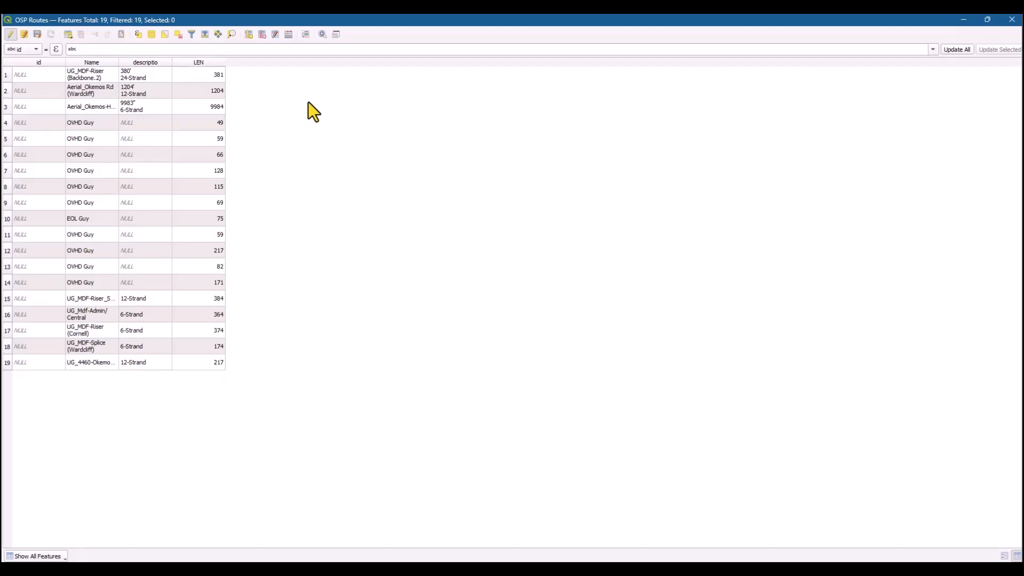
Create an integer field named TOT LEN in OSP Routes with the constant expression '11574'
{"action": "left_click", "coordinate": [289, 36]}
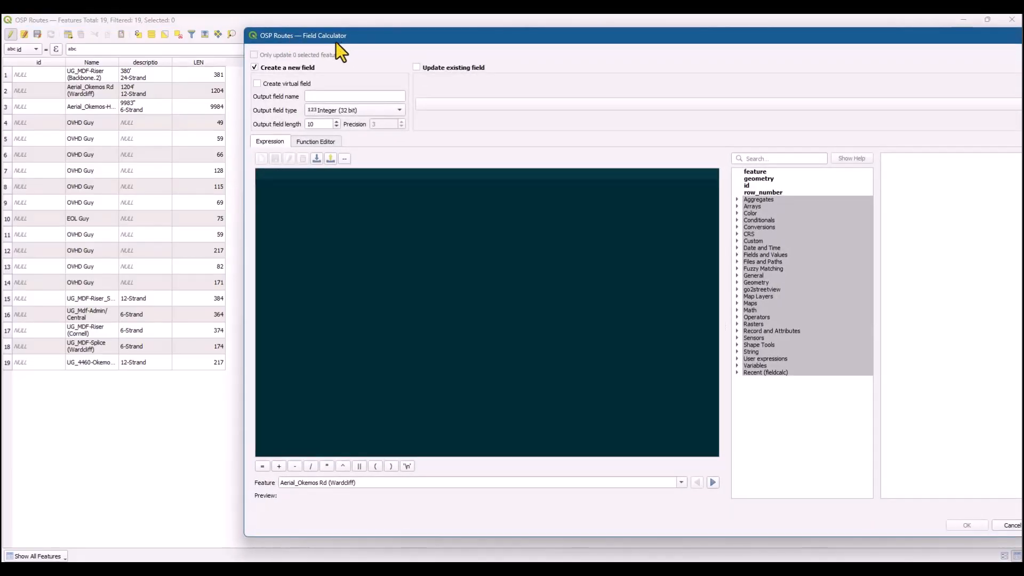
{"action": "left_click_drag", "start_coordinate": [336, 41], "coordinate": [251, 82]}
{"action": "left_click", "coordinate": [249, 128]}
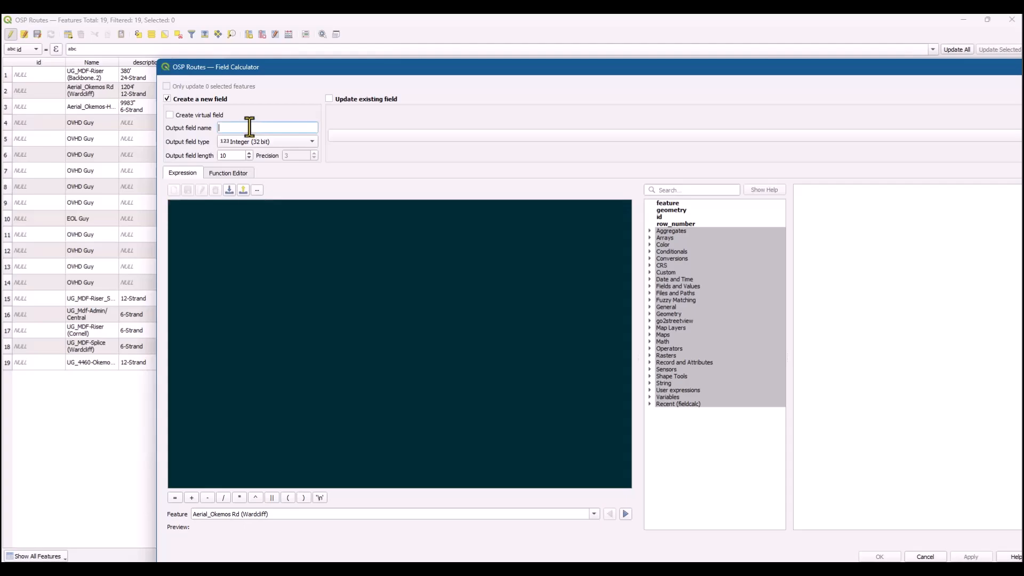
{"action": "type", "text": "TOT LEN"}
{"action": "left_click", "coordinate": [252, 218]}
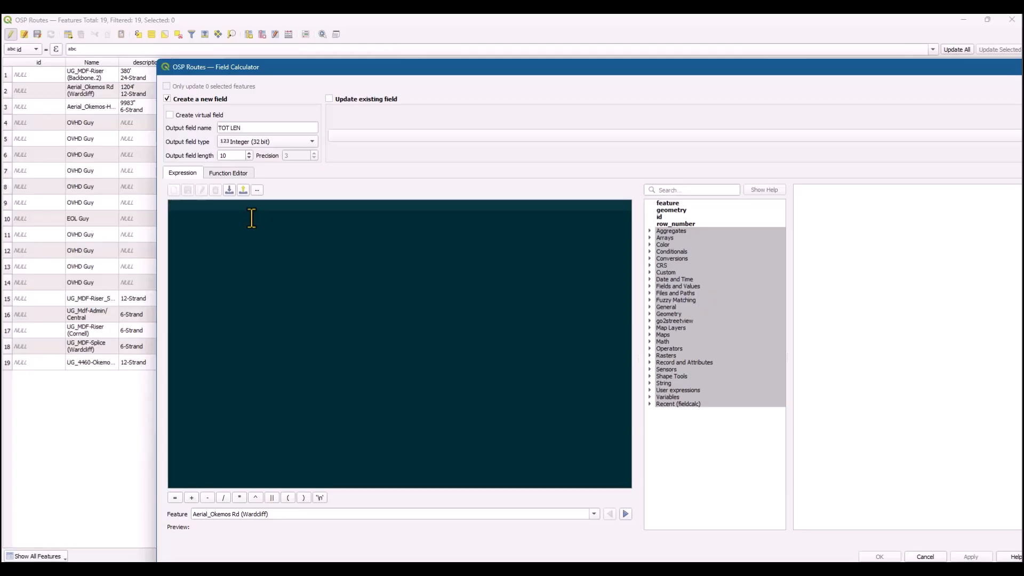
{"action": "type", "text": "'"}
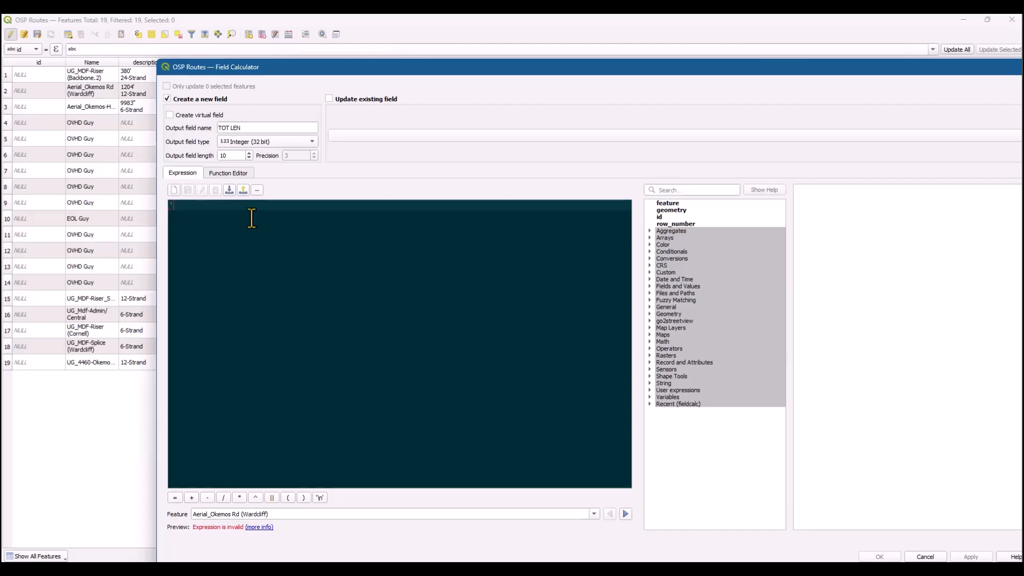
{"action": "type", "text": "11574'"}
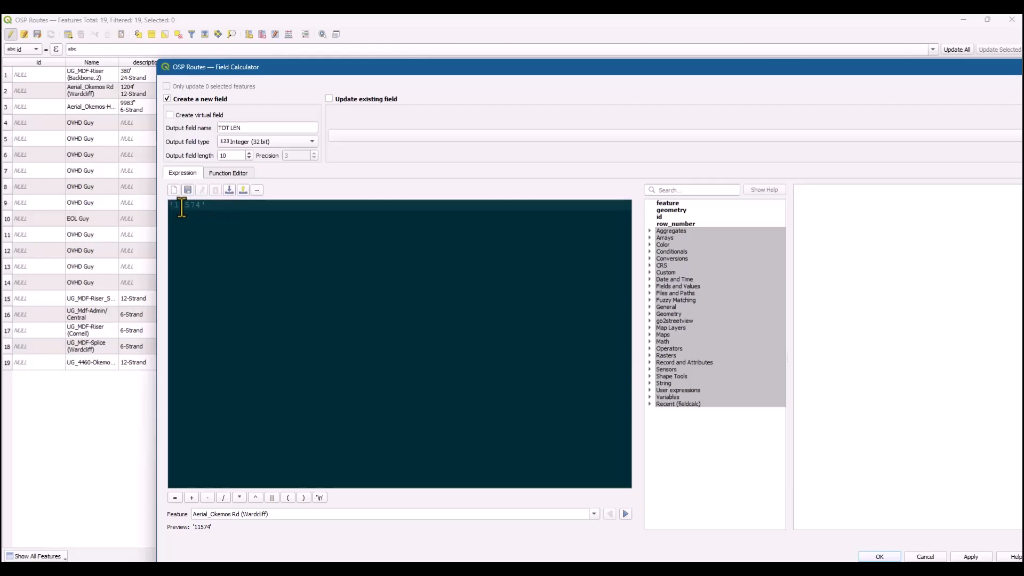
{"action": "left_click_drag", "start_coordinate": [168, 206], "coordinate": [206, 208]}
{"action": "left_click", "coordinate": [211, 208]}
{"action": "left_click", "coordinate": [880, 556]}
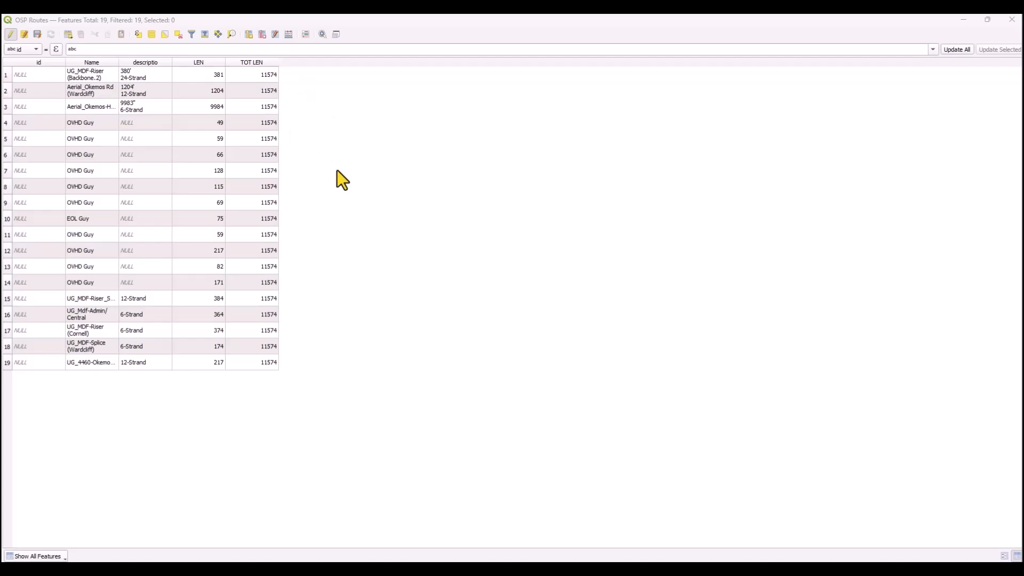
Save the OSP Routes edits, end the editing session, and close the attribute table
{"action": "left_click", "coordinate": [38, 35]}
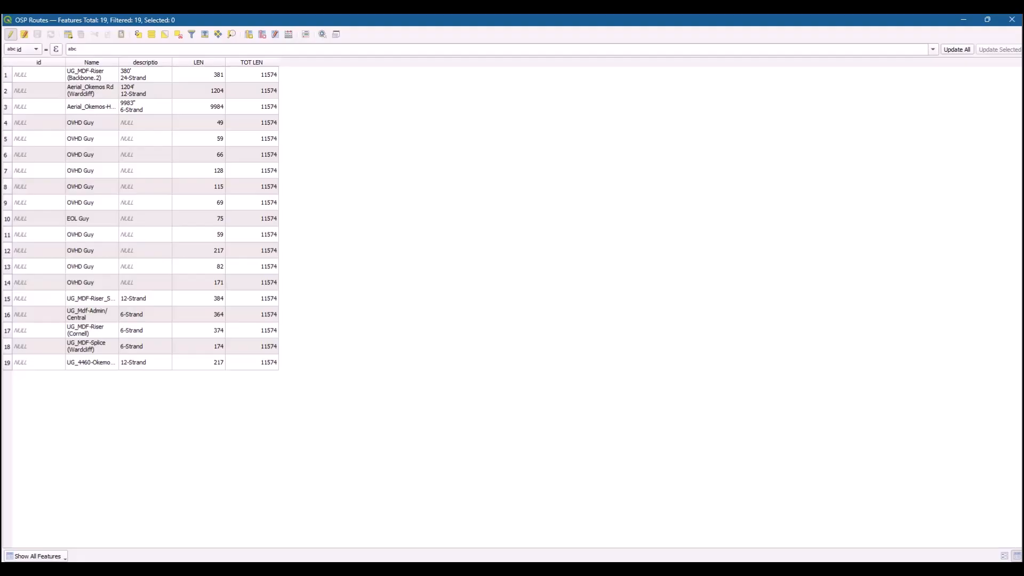
{"action": "left_click", "coordinate": [11, 37]}
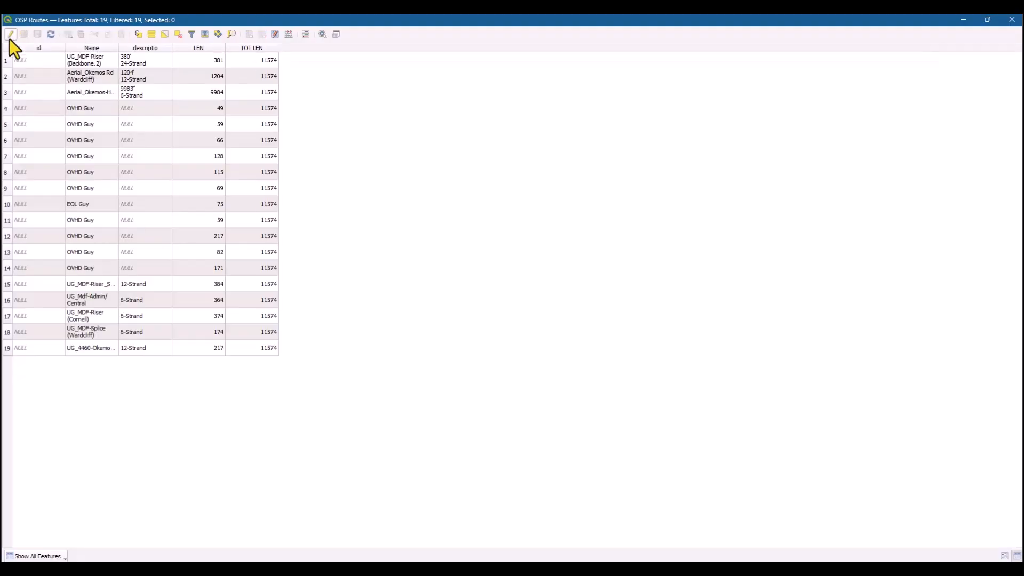
{"action": "left_click", "coordinate": [1012, 21]}
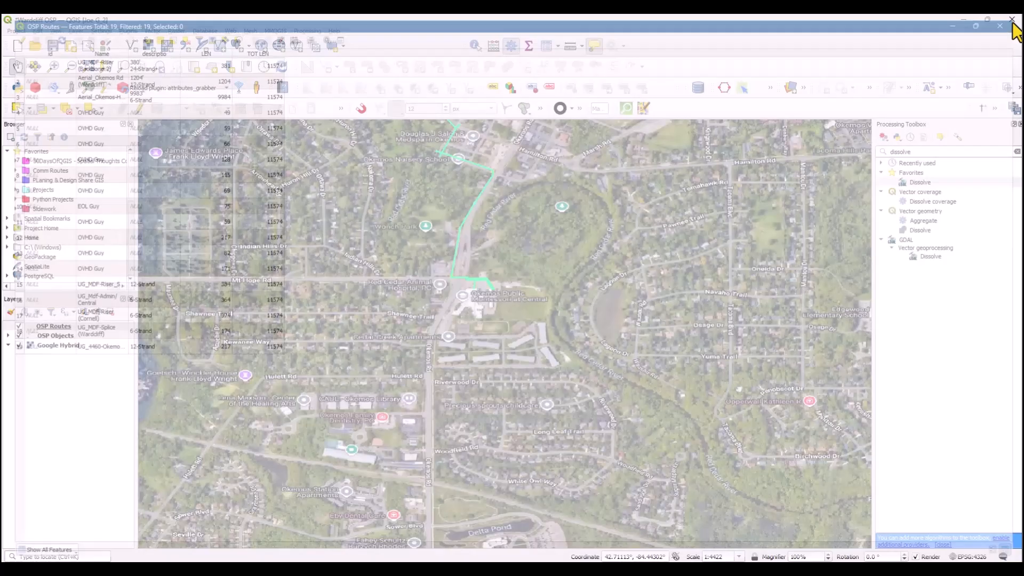
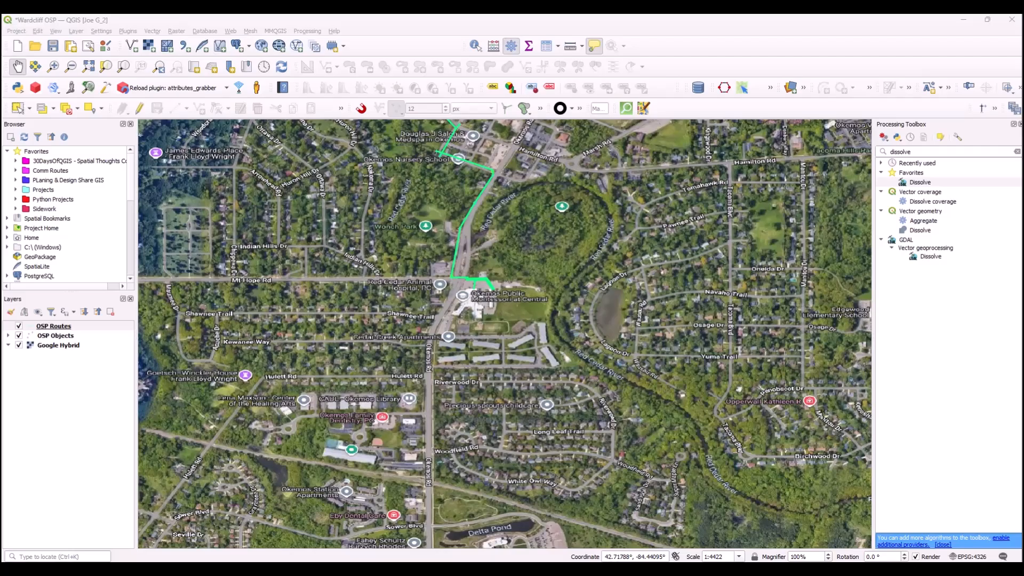
Identify the aerial OSP route along Okemos Rd north of Mt Hope Rd and inspect its LEN and TOT LEN attributes
{"action": "scroll", "coordinate": [448, 273], "scroll_direction": "up", "scroll_amount": 2}
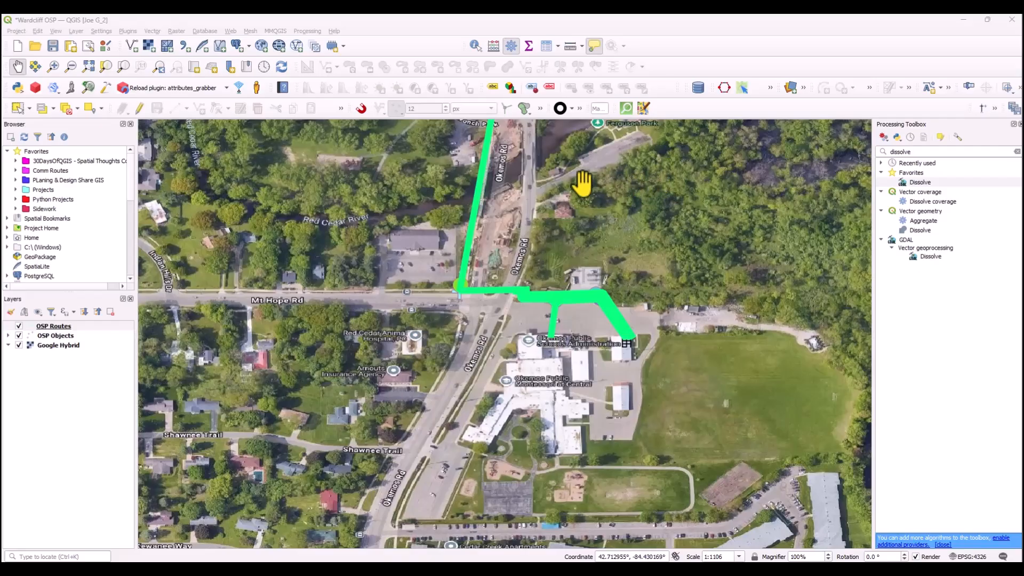
{"action": "left_click", "coordinate": [54, 327]}
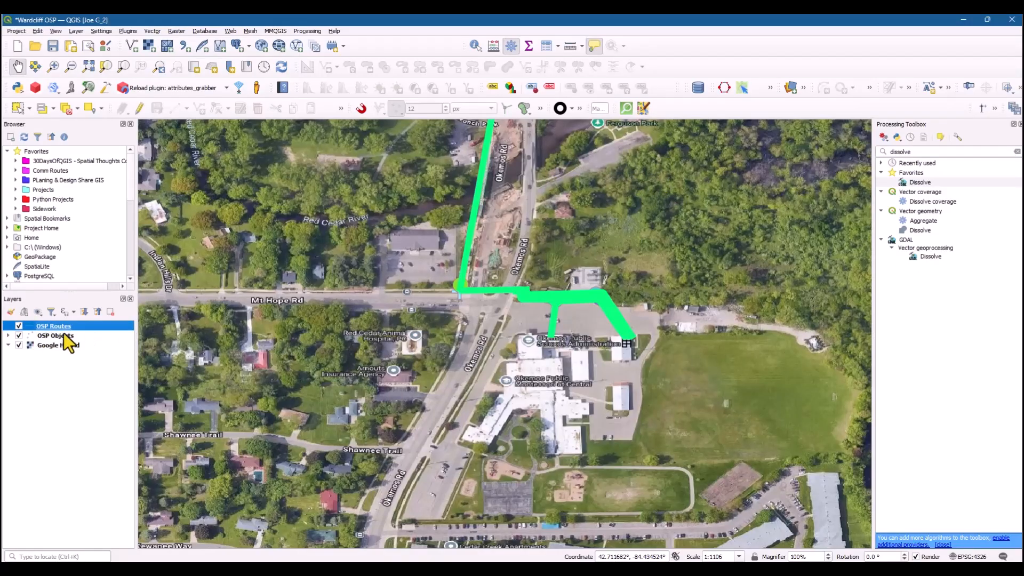
{"action": "left_click", "coordinate": [476, 45]}
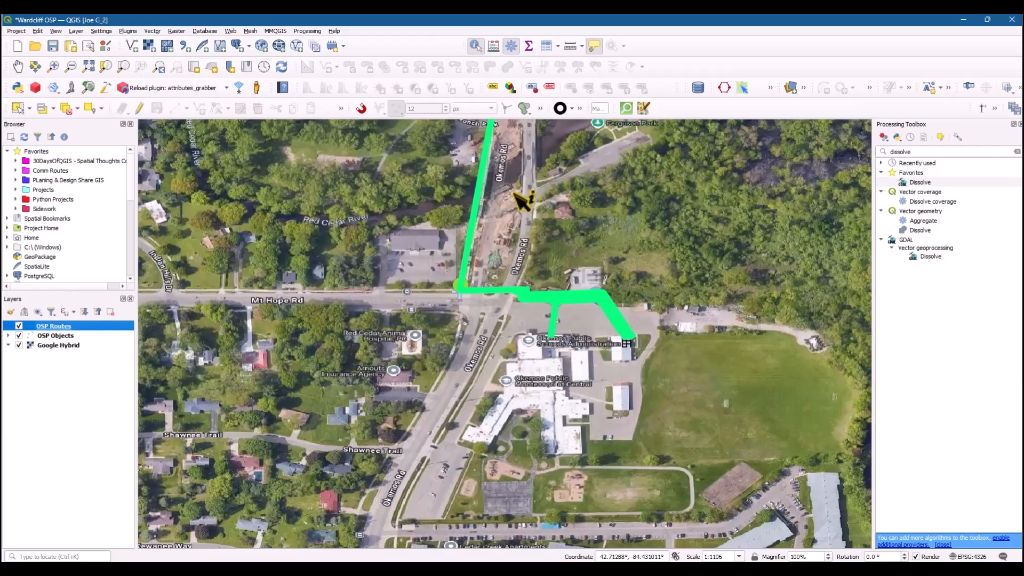
{"action": "left_click", "coordinate": [476, 216]}
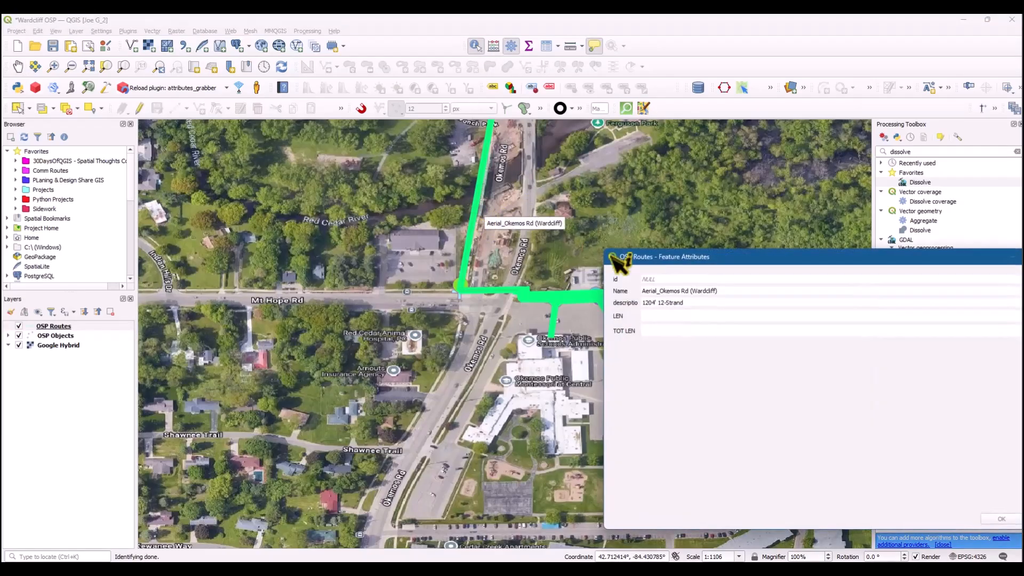
{"action": "left_click_drag", "start_coordinate": [709, 263], "coordinate": [371, 279]}
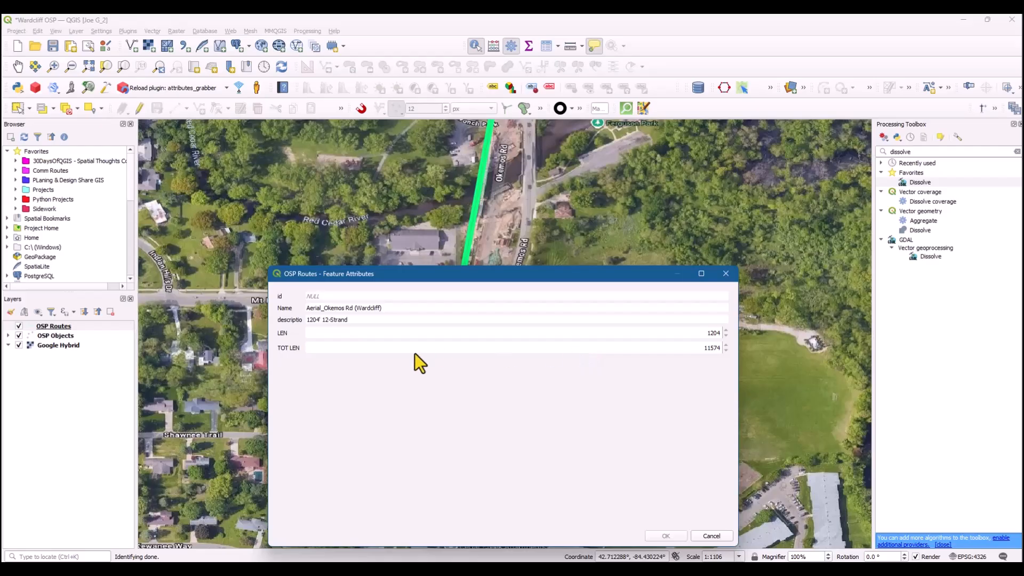
Identify the overlapping underground OSP routes beside the Okemos Public Schools administration building, check their attributes, and close the results
{"action": "scroll", "coordinate": [667, 219], "scroll_direction": "down", "scroll_amount": 2}
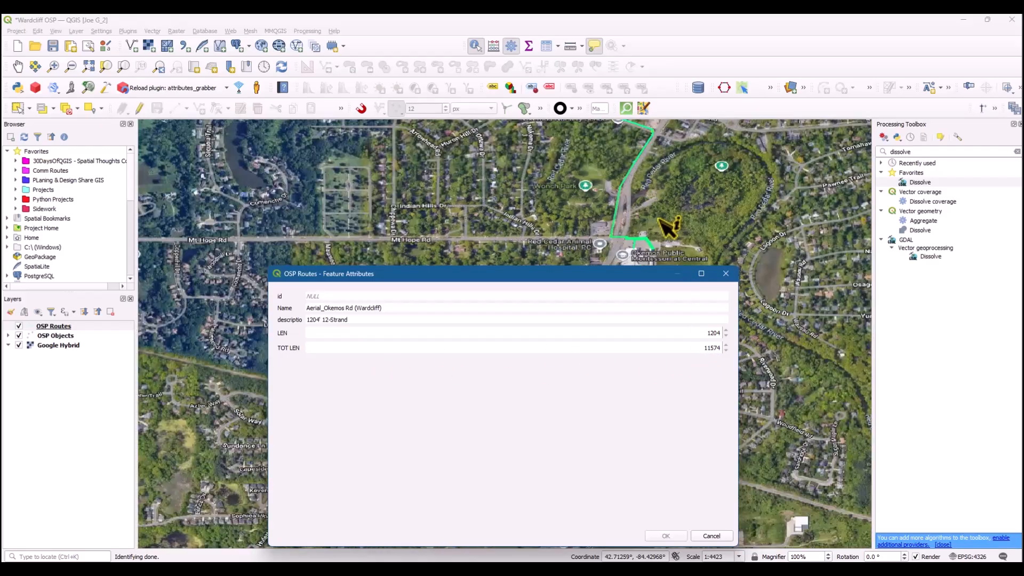
{"action": "left_click", "coordinate": [653, 187]}
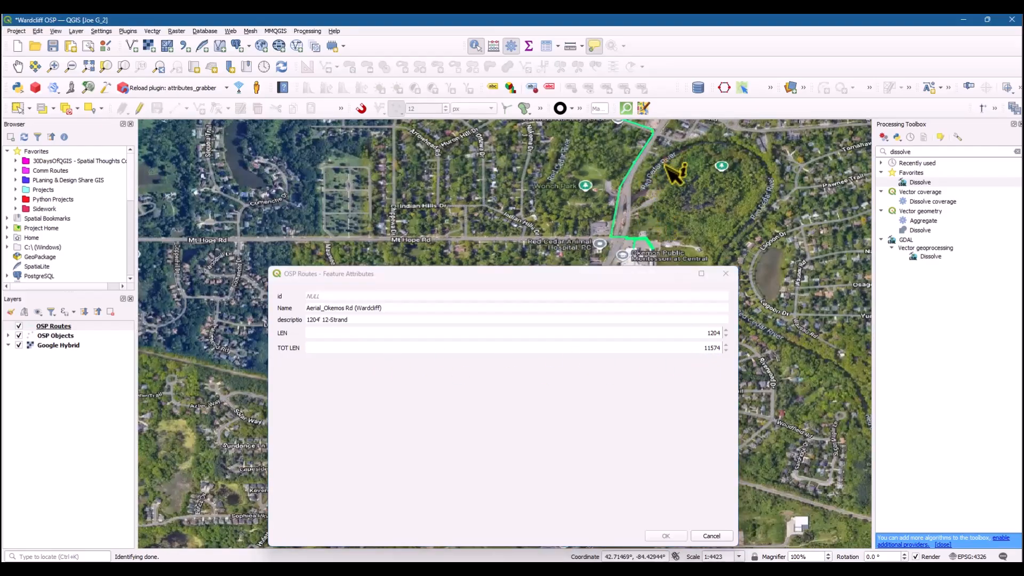
{"action": "scroll", "coordinate": [659, 252], "scroll_direction": "up", "scroll_amount": 2}
{"action": "left_click", "coordinate": [666, 247]}
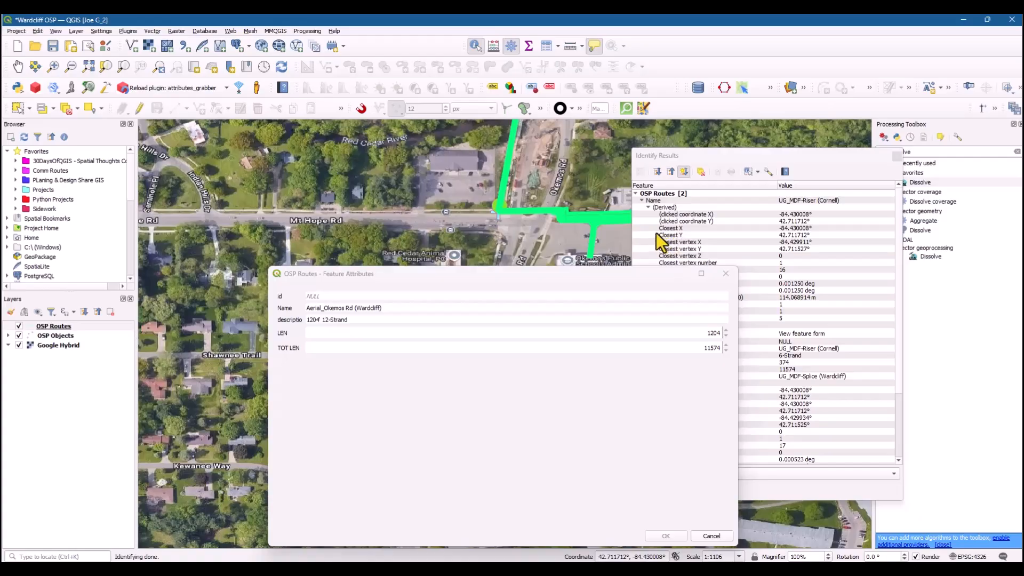
{"action": "left_click", "coordinate": [726, 274]}
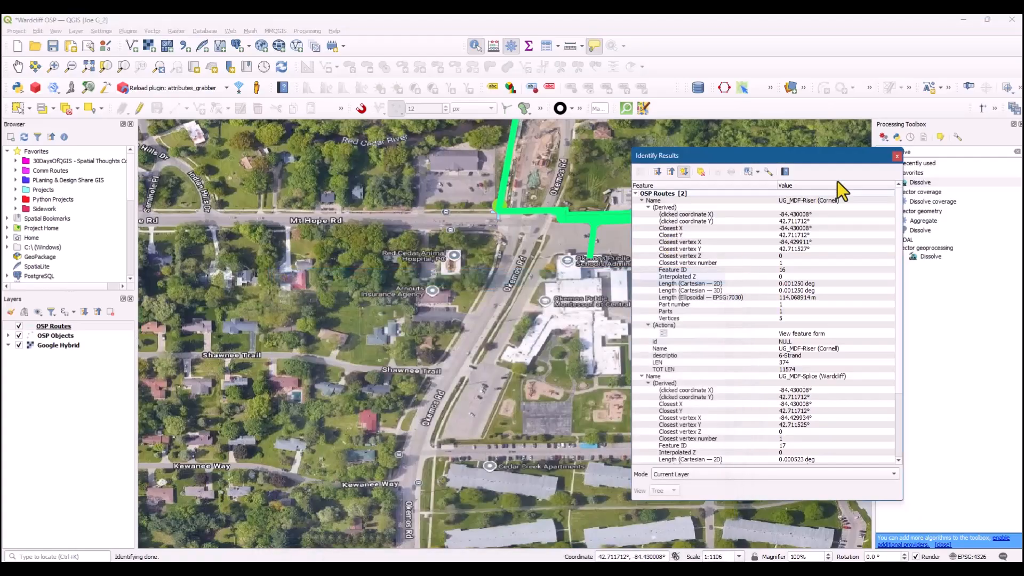
{"action": "left_click", "coordinate": [898, 156]}
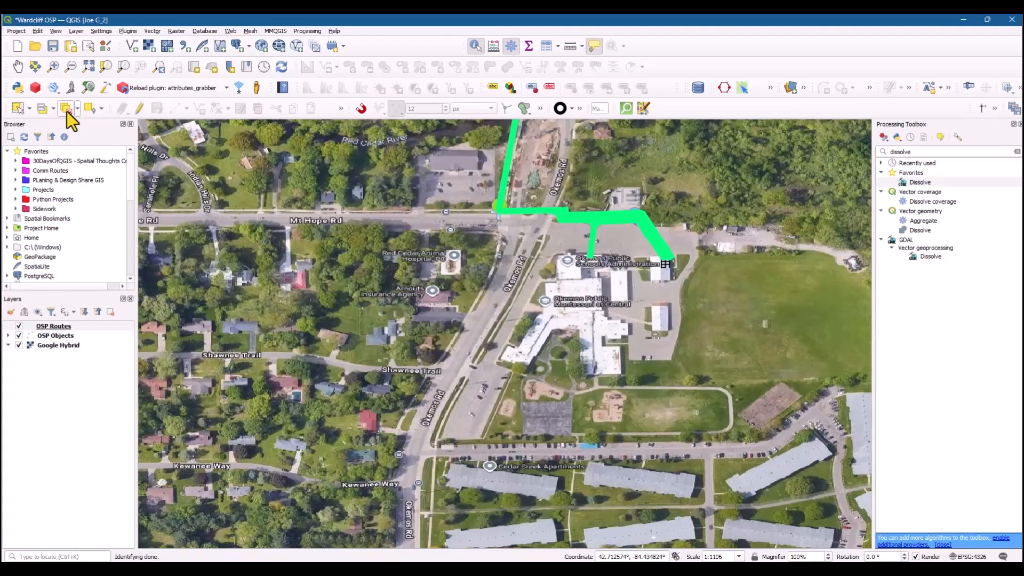
{"action": "left_click", "coordinate": [664, 242]}
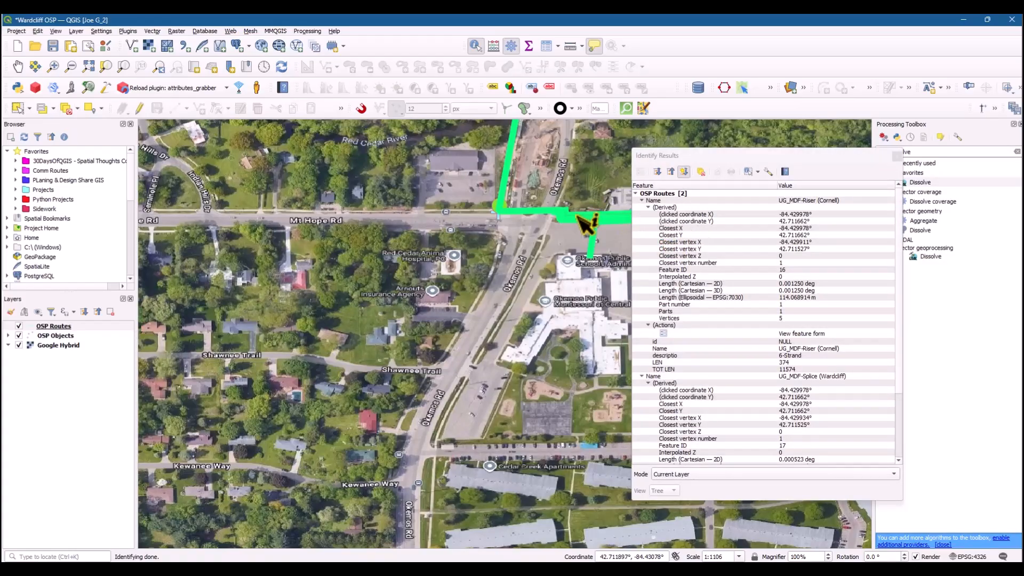
{"action": "scroll", "coordinate": [573, 216], "scroll_direction": "up", "scroll_amount": 3}
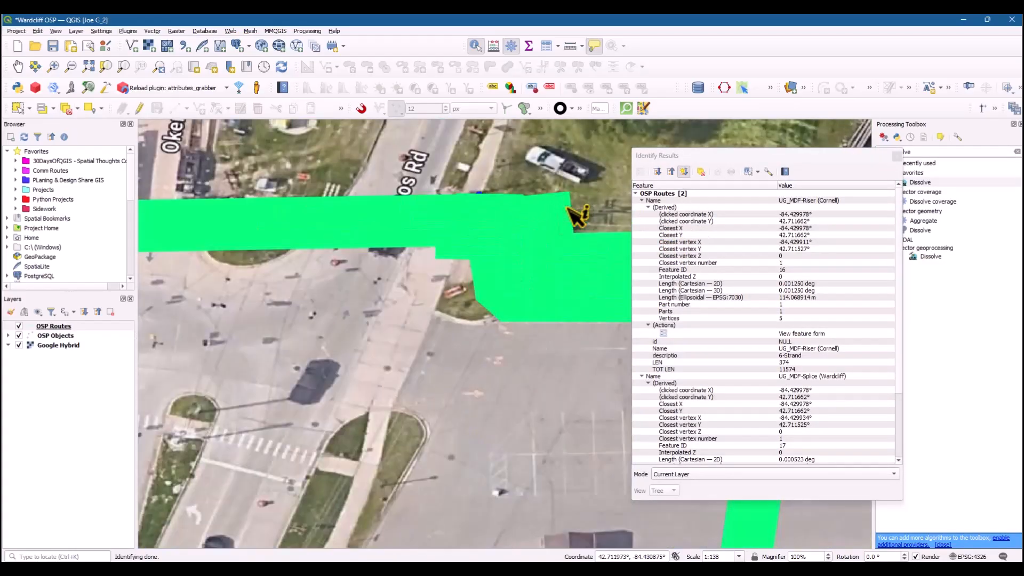
{"action": "left_click", "coordinate": [896, 156]}
{"action": "scroll", "coordinate": [697, 172], "scroll_direction": "down", "scroll_amount": 3}
Identify the aerial OSP route along Hamilton Rd, check its length attributes, and close the form
{"action": "left_click_drag", "start_coordinate": [665, 179], "coordinate": [584, 403]}
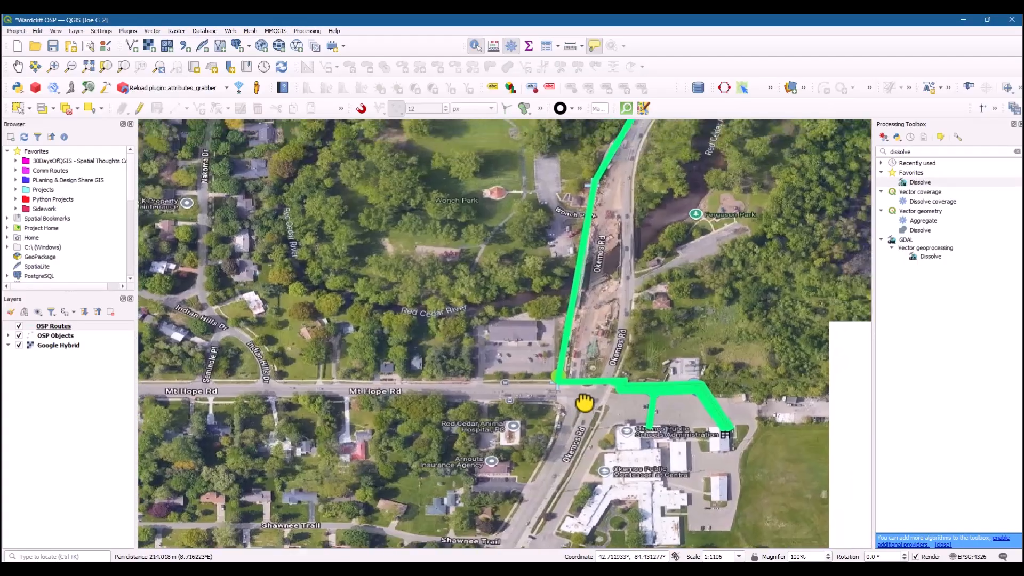
{"action": "scroll", "coordinate": [619, 250], "scroll_direction": "down", "scroll_amount": 1}
{"action": "scroll", "coordinate": [635, 347], "scroll_direction": "down", "scroll_amount": 1}
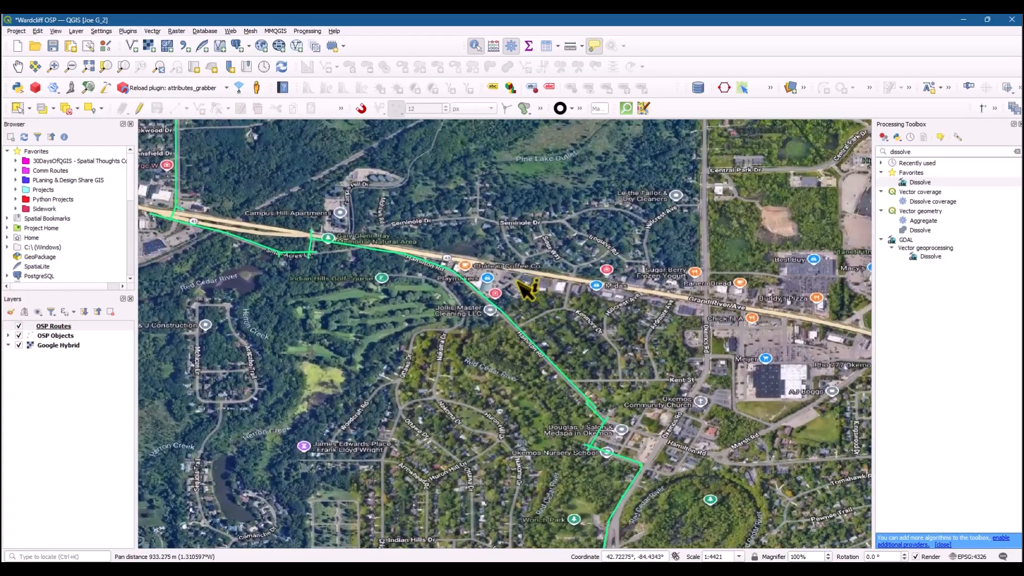
{"action": "scroll", "coordinate": [467, 272], "scroll_direction": "up", "scroll_amount": 1}
{"action": "left_click", "coordinate": [451, 275]}
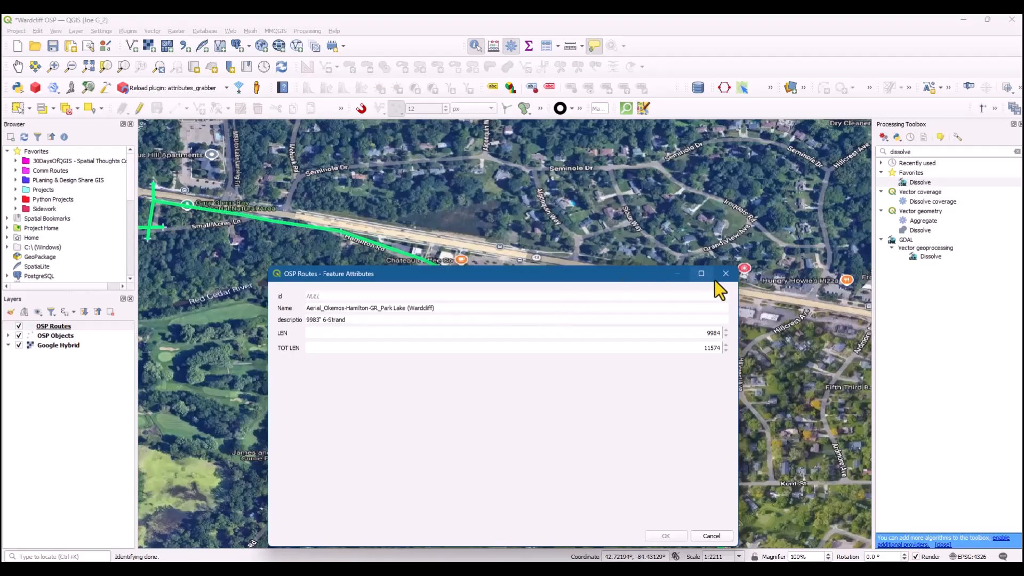
{"action": "left_click", "coordinate": [727, 276]}
Identify the OSP route at its Wardcliff school end, check its length attributes, and close the form
{"action": "scroll", "coordinate": [414, 228], "scroll_direction": "down", "scroll_amount": 2}
{"action": "left_click_drag", "start_coordinate": [362, 244], "coordinate": [426, 400]}
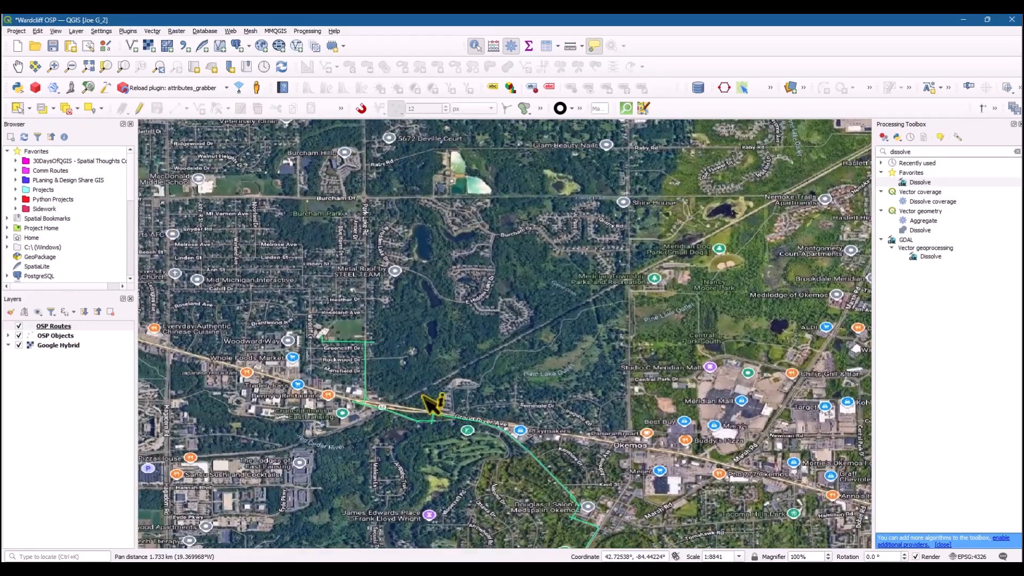
{"action": "scroll", "coordinate": [347, 339], "scroll_direction": "up", "scroll_amount": 3}
{"action": "left_click", "coordinate": [340, 274]}
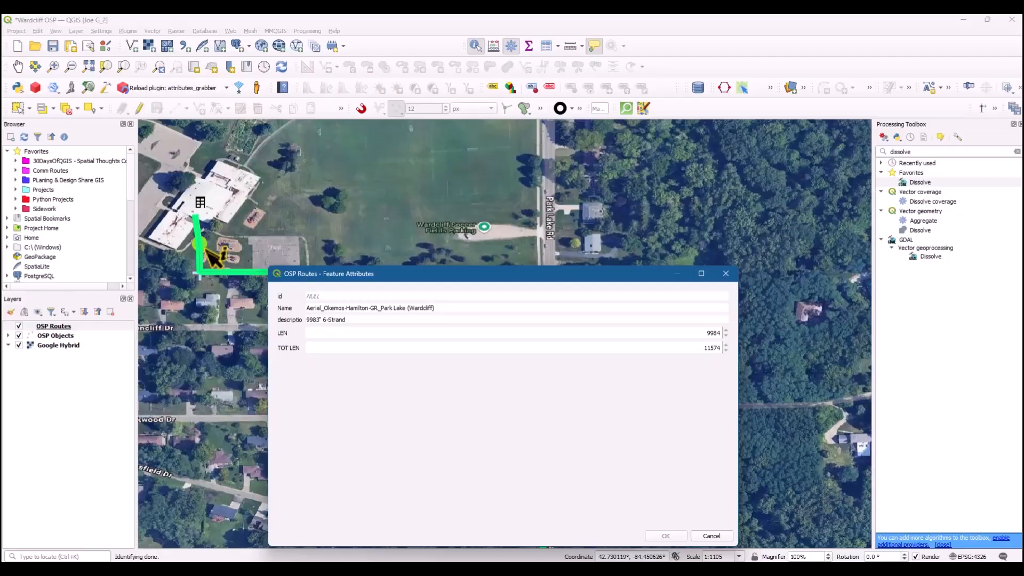
{"action": "left_click", "coordinate": [726, 273]}
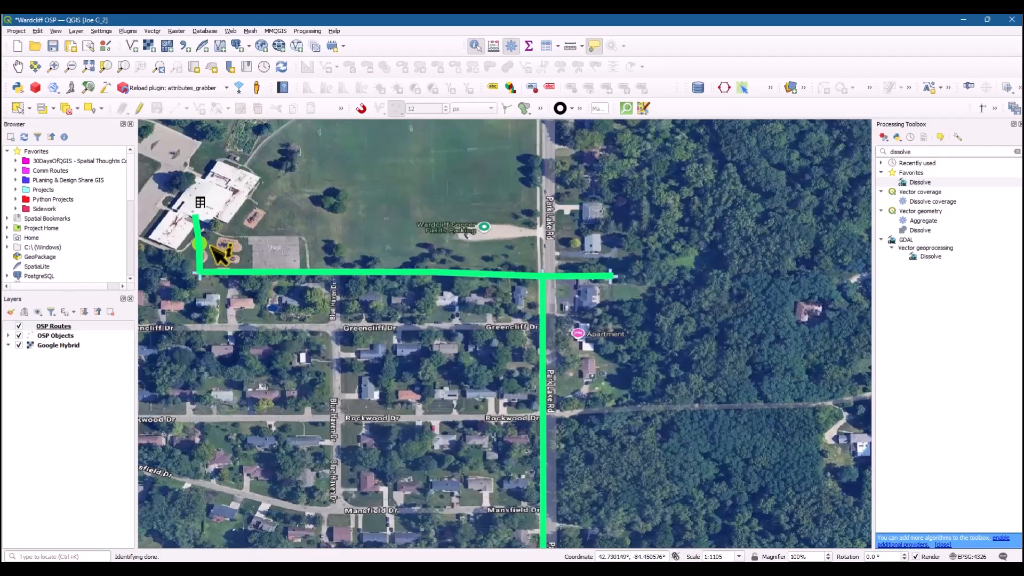
{"action": "left_click", "coordinate": [201, 258]}
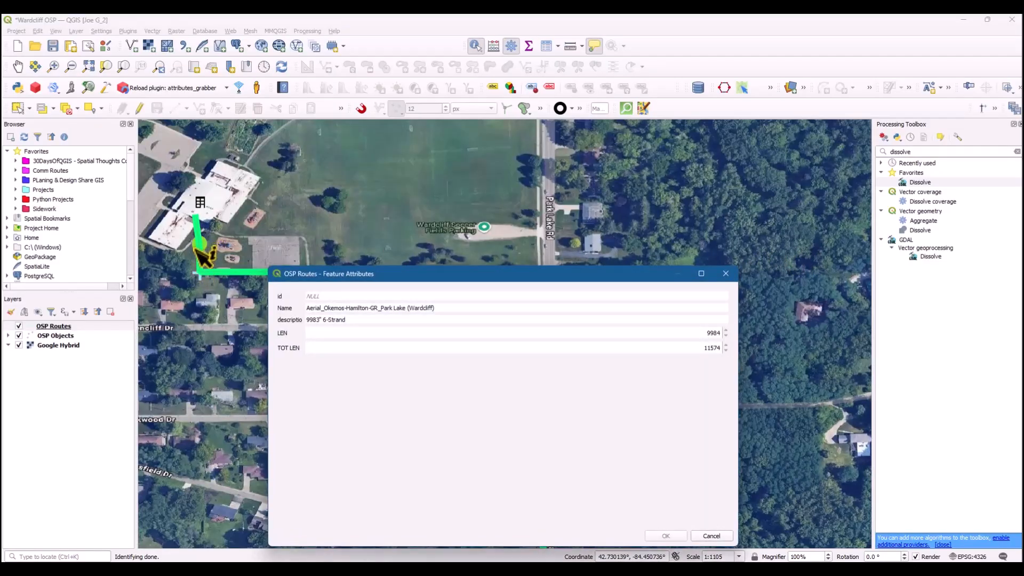
{"action": "left_click", "coordinate": [727, 273]}
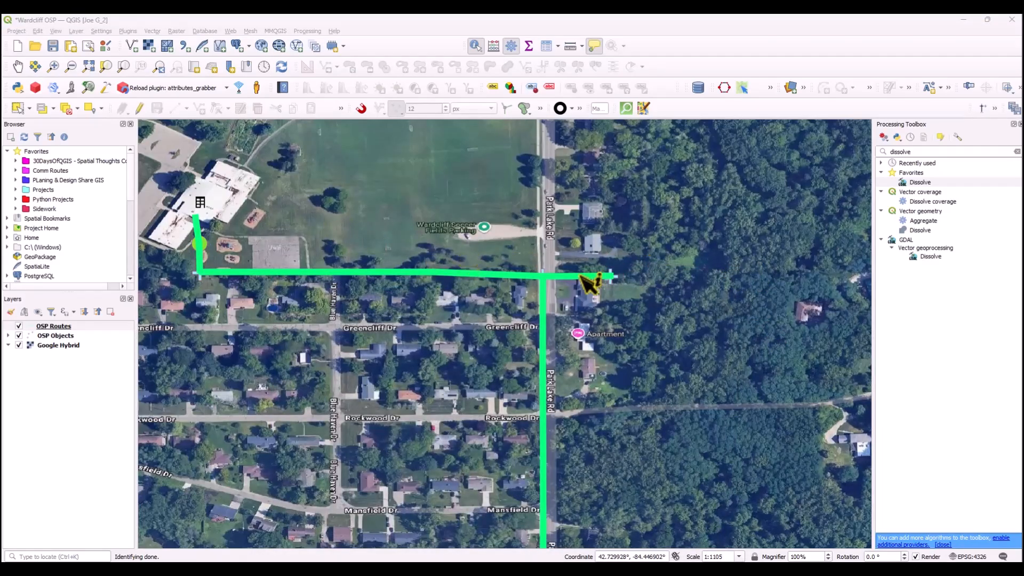
{"action": "scroll", "coordinate": [592, 282], "scroll_direction": "down", "scroll_amount": 2}
{"action": "left_click_drag", "start_coordinate": [571, 286], "coordinate": [512, 264]}
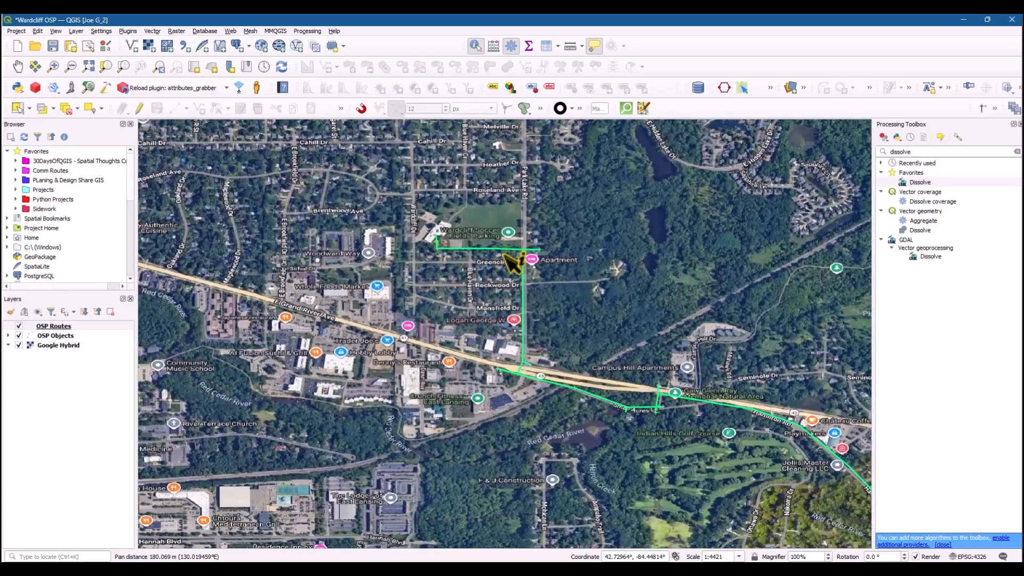
Export the OSP Routes layer in Keyhole Markup Language (KML) format as OSP Routes_v2.kml, without adding the exported layer to the project
{"action": "right_click", "coordinate": [79, 328]}
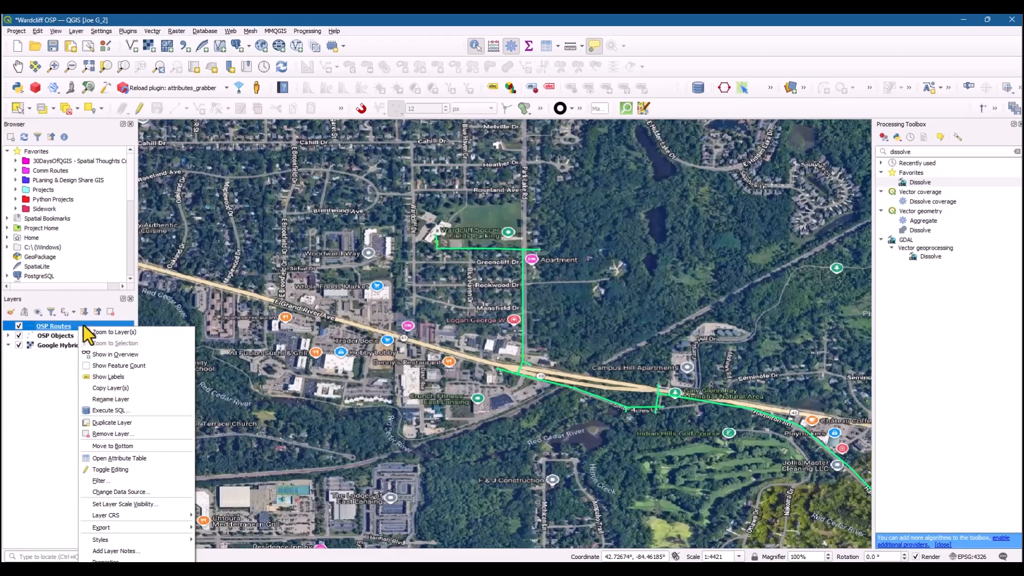
{"action": "mouse_move", "coordinate": [122, 528]}
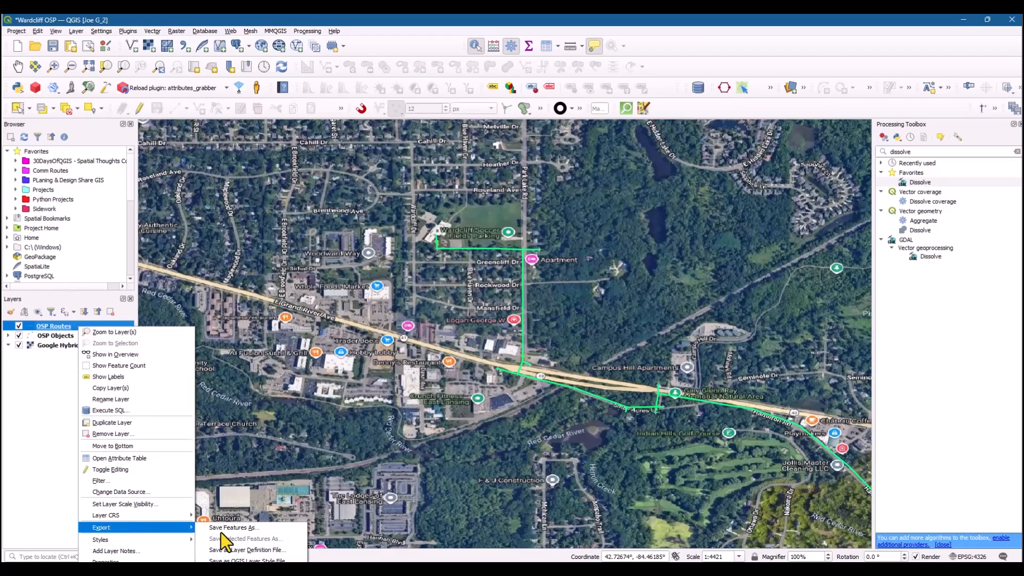
{"action": "left_click", "coordinate": [251, 528]}
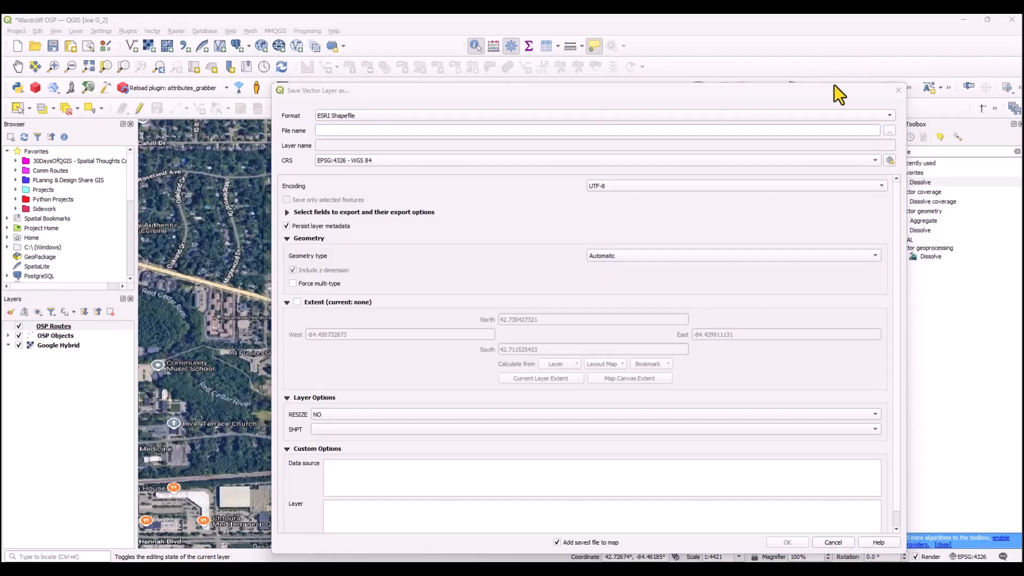
{"action": "left_click", "coordinate": [886, 120]}
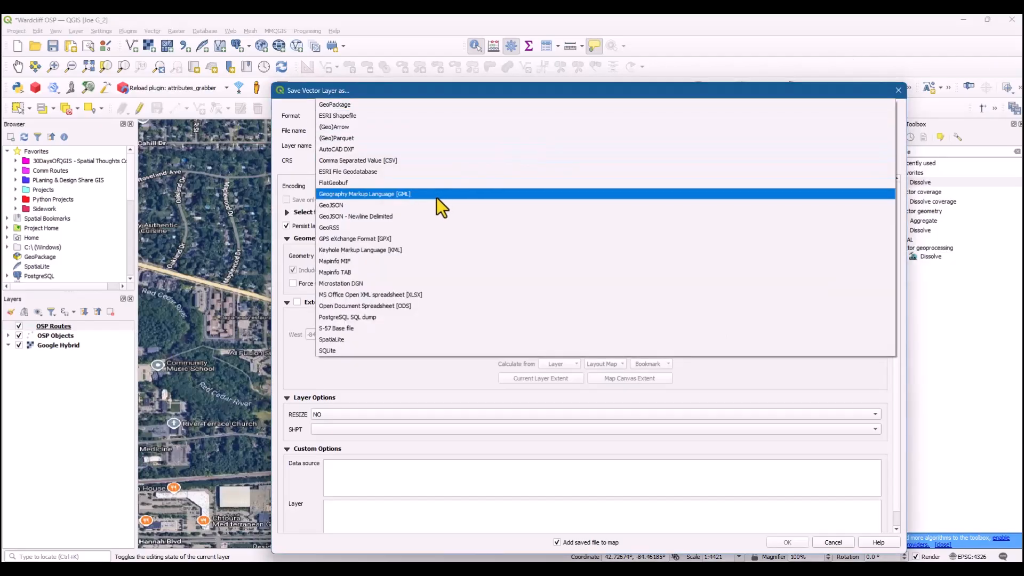
{"action": "left_click", "coordinate": [389, 251]}
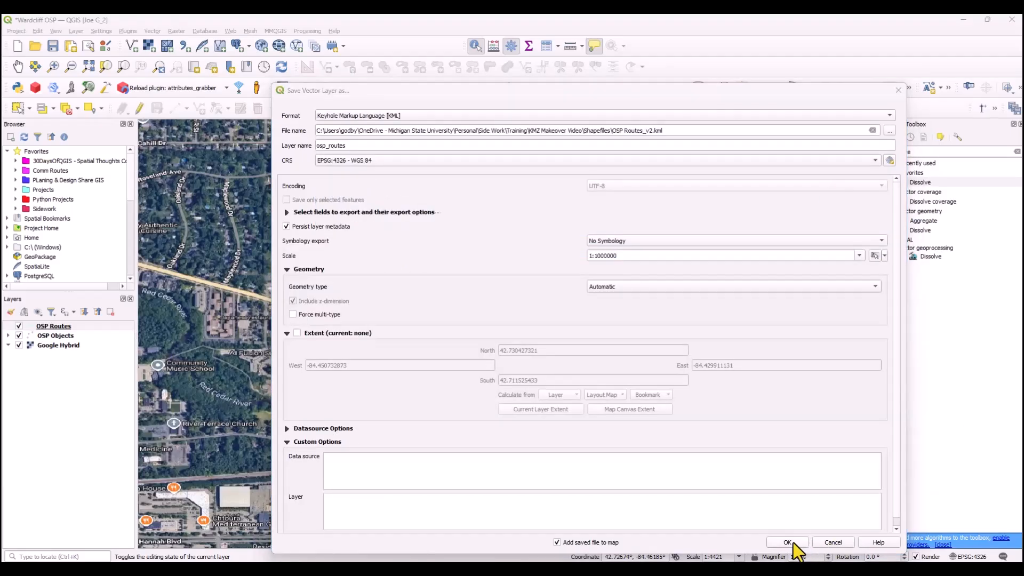
{"action": "left_click", "coordinate": [788, 542]}
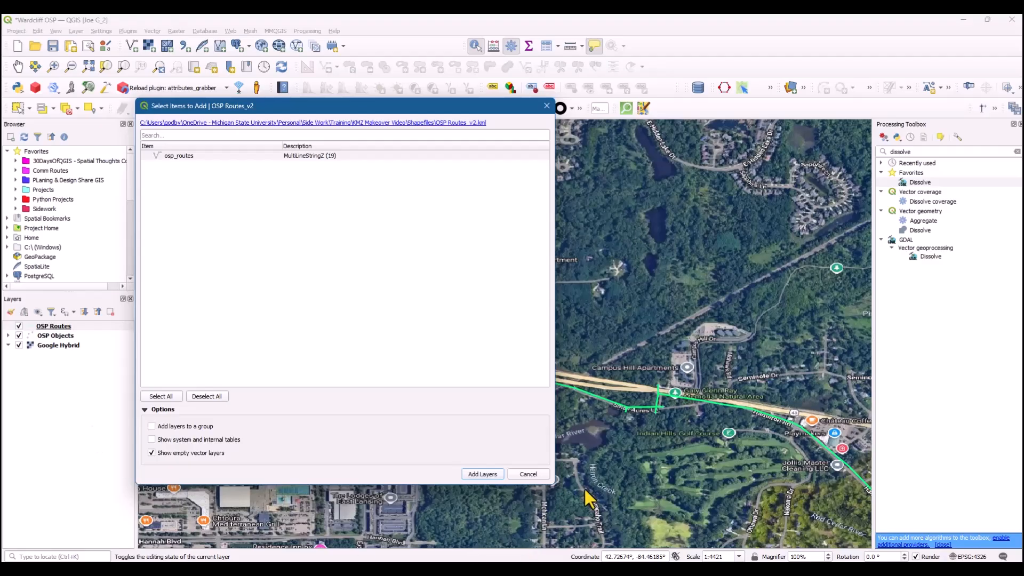
{"action": "left_click", "coordinate": [528, 474]}
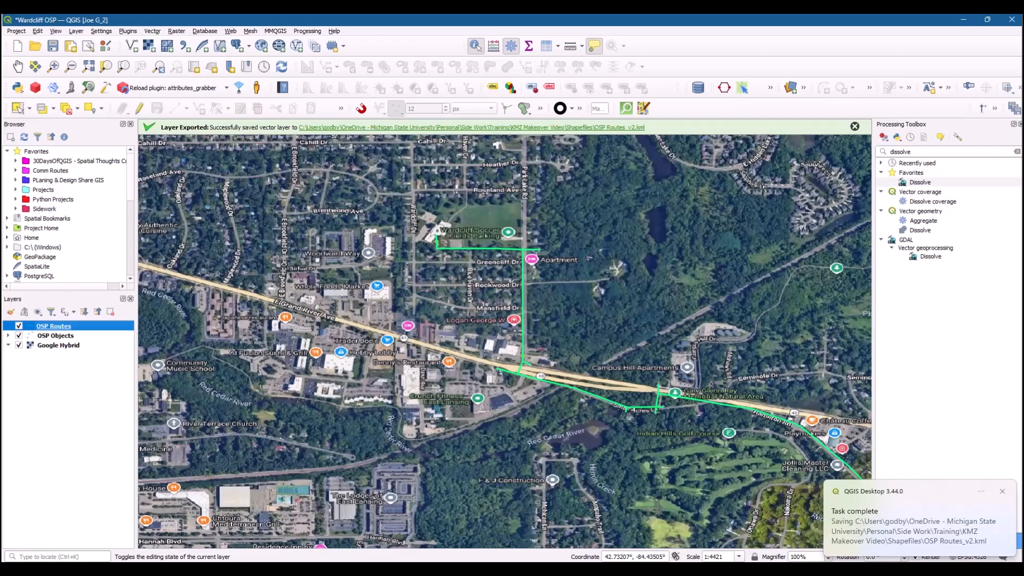
Switch to the Wardcliff OSP map in Google My Maps, add a new layer, and import OSP Routes_v2.kml into it
{"action": "key", "text": "alt+Tab"}
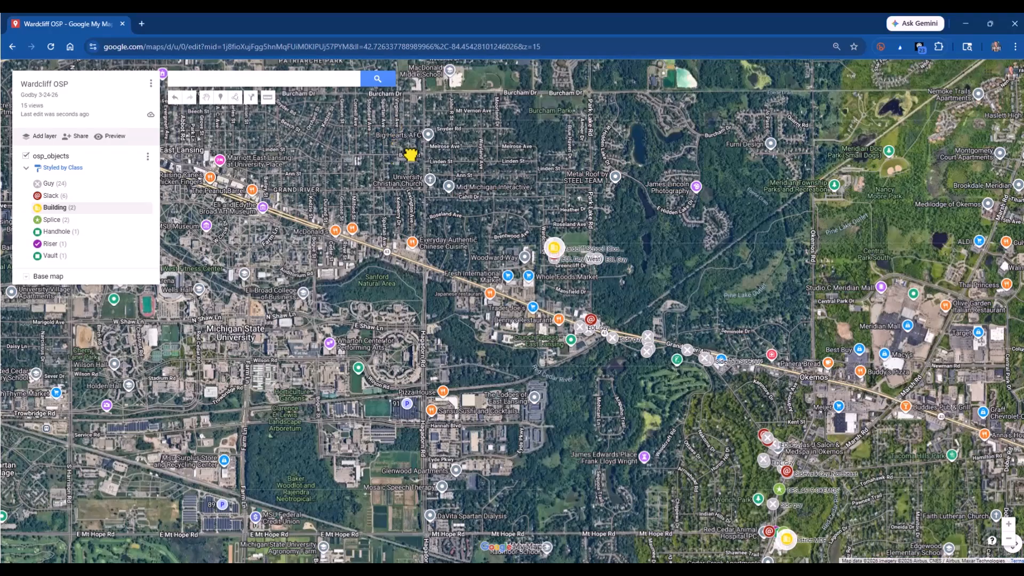
{"action": "left_click_drag", "start_coordinate": [412, 153], "coordinate": [457, 190]}
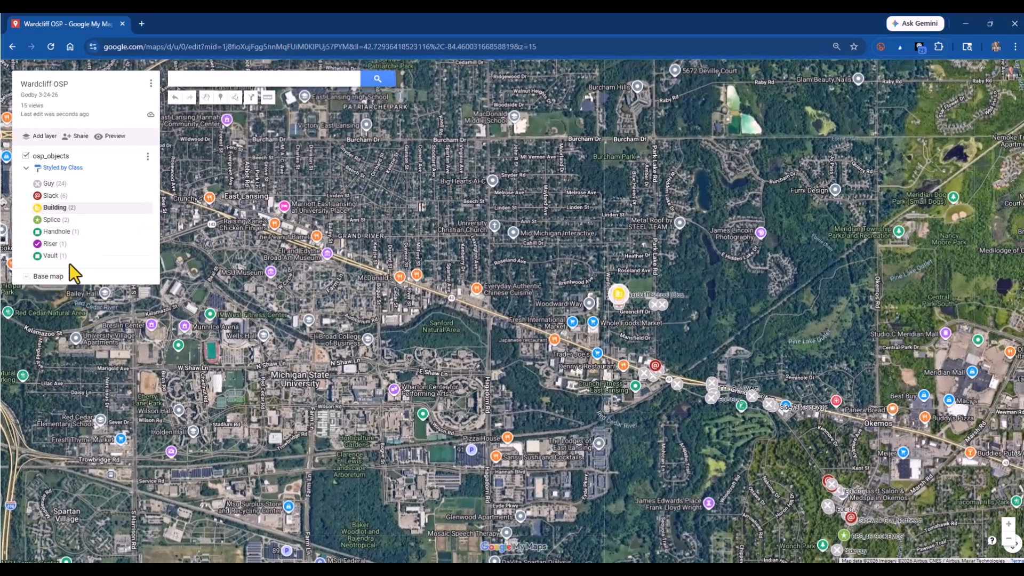
{"action": "left_click", "coordinate": [44, 136]}
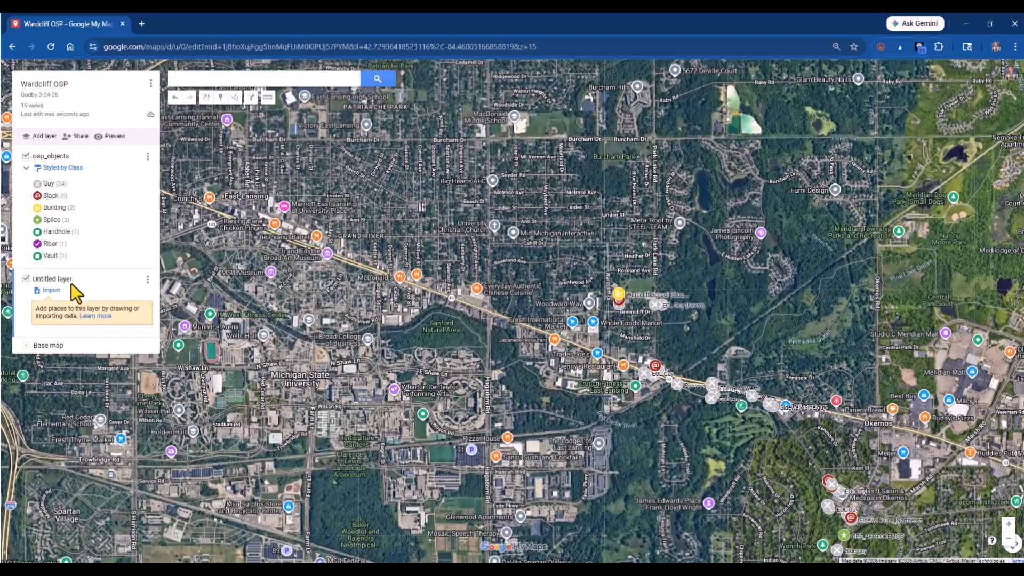
{"action": "left_click", "coordinate": [48, 291]}
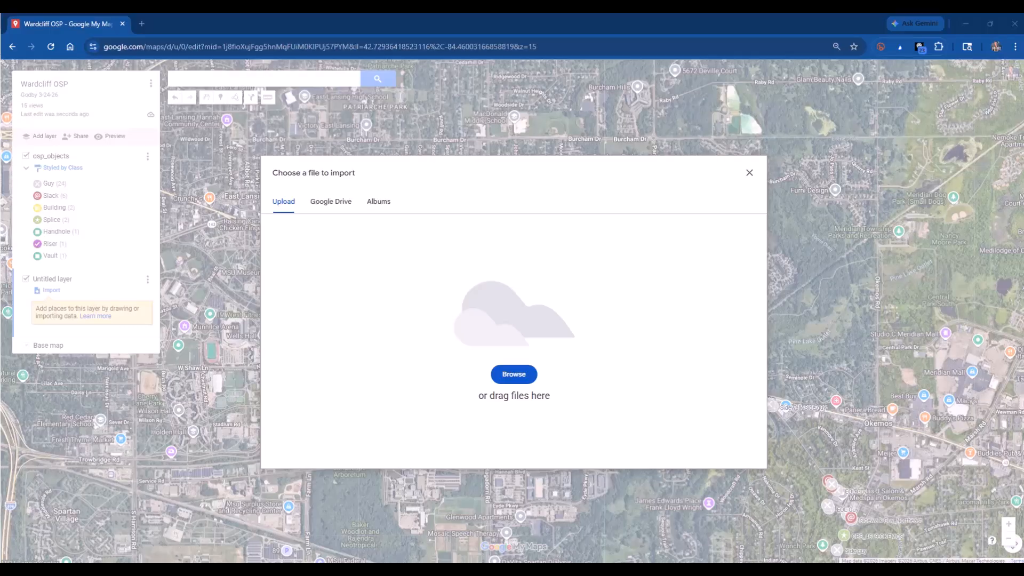
{"action": "left_click_drag", "start_coordinate": [533, 351], "coordinate": [521, 323]}
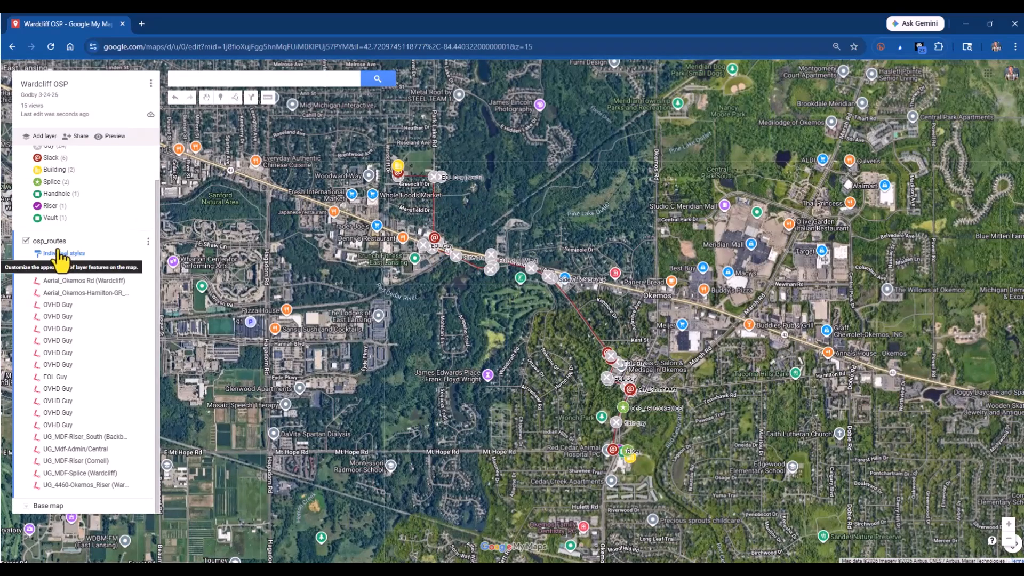
Group the osp_routes layer's features by Uniform style
{"action": "left_click", "coordinate": [77, 254]}
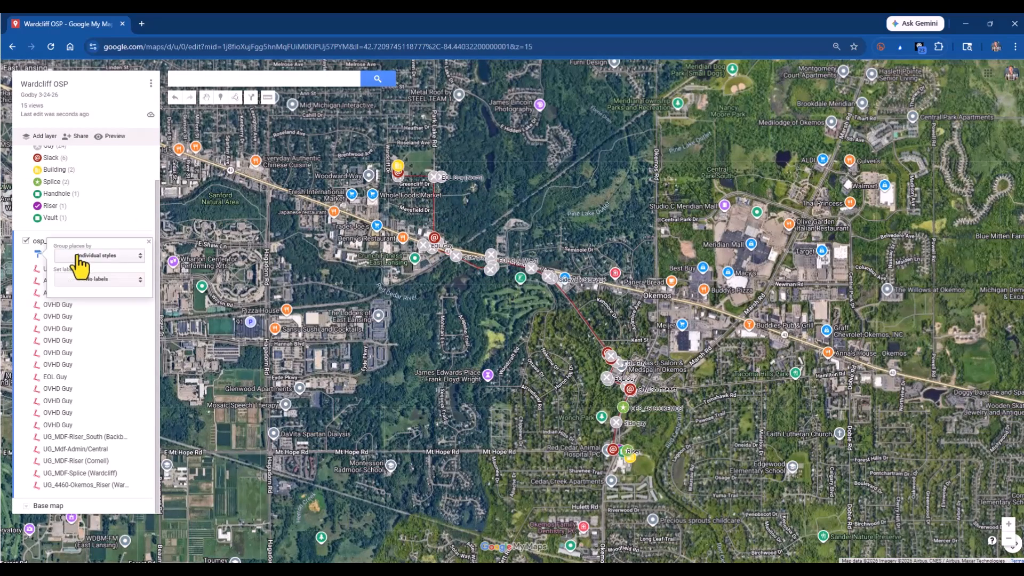
{"action": "left_click", "coordinate": [141, 257]}
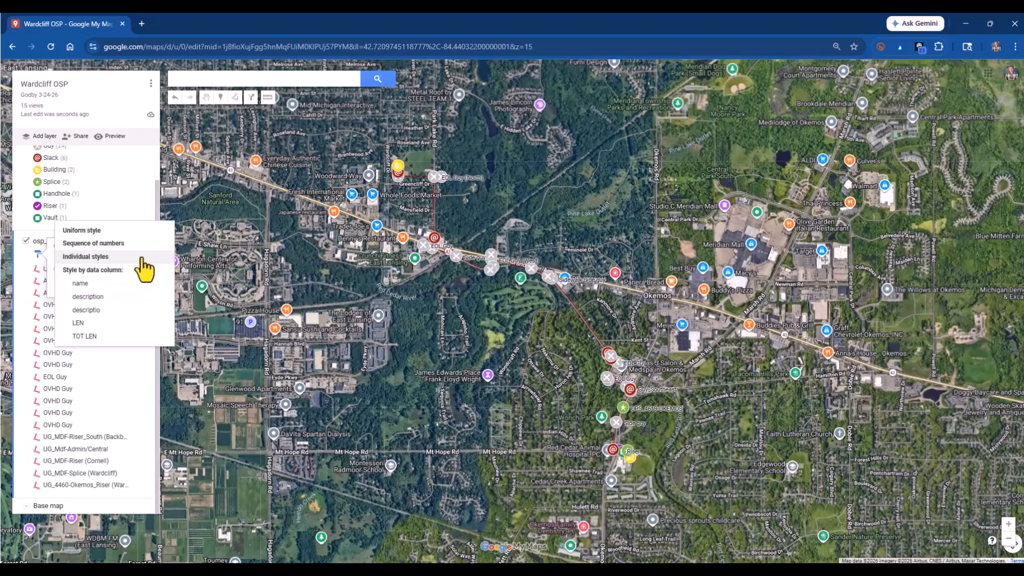
{"action": "left_click", "coordinate": [110, 230]}
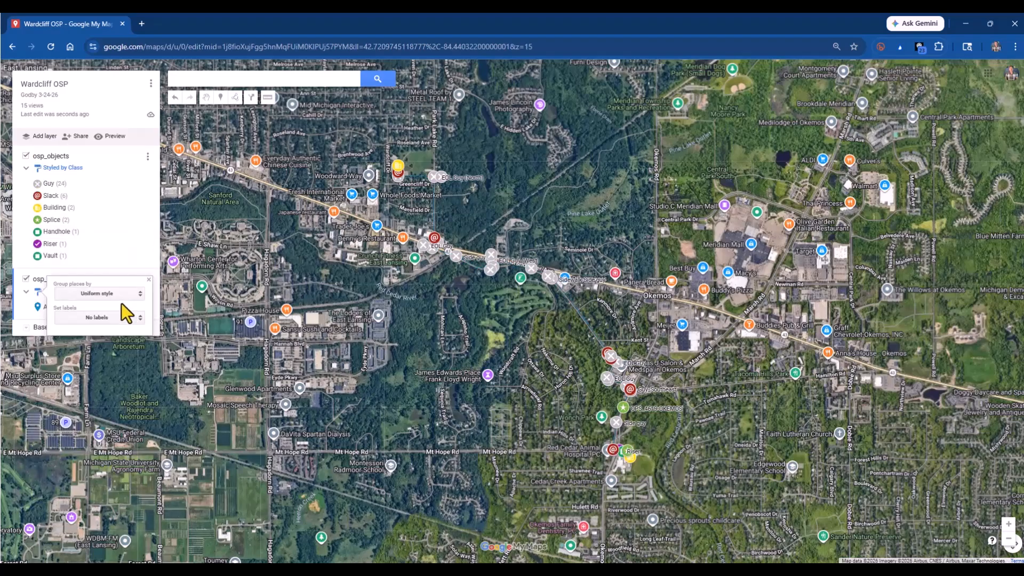
{"action": "left_click", "coordinate": [107, 276]}
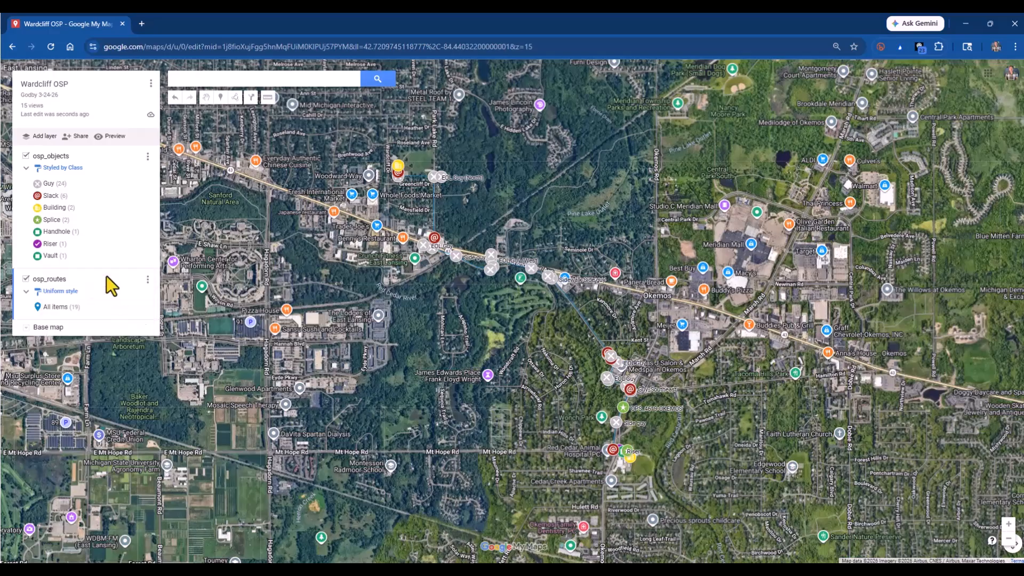
{"action": "left_click", "coordinate": [63, 292]}
{"action": "left_click", "coordinate": [80, 294]}
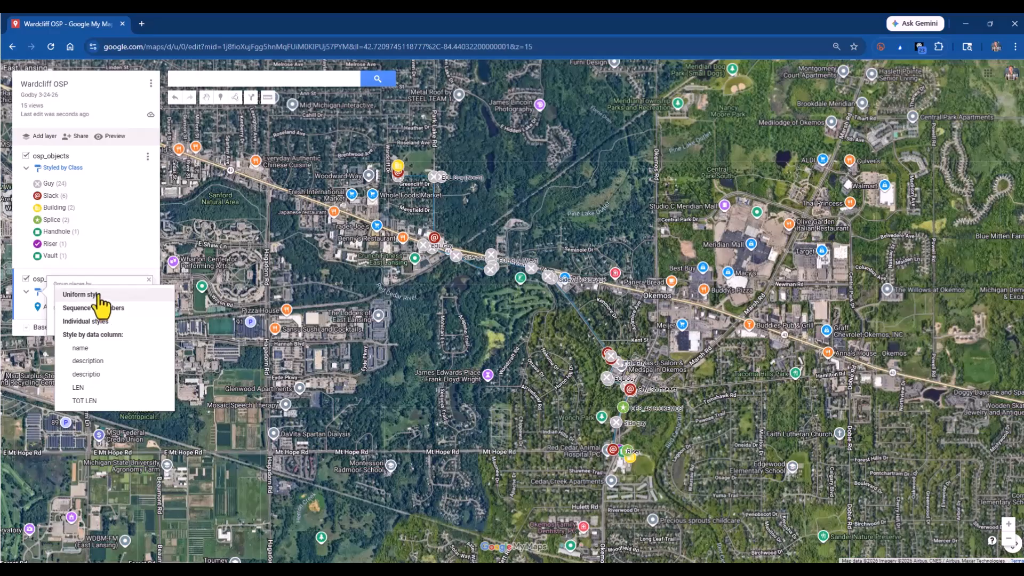
{"action": "left_click", "coordinate": [100, 296]}
Color all items in the osp_routes layer yellow, increase their line width, and close any open feature card
{"action": "left_click", "coordinate": [24, 305]}
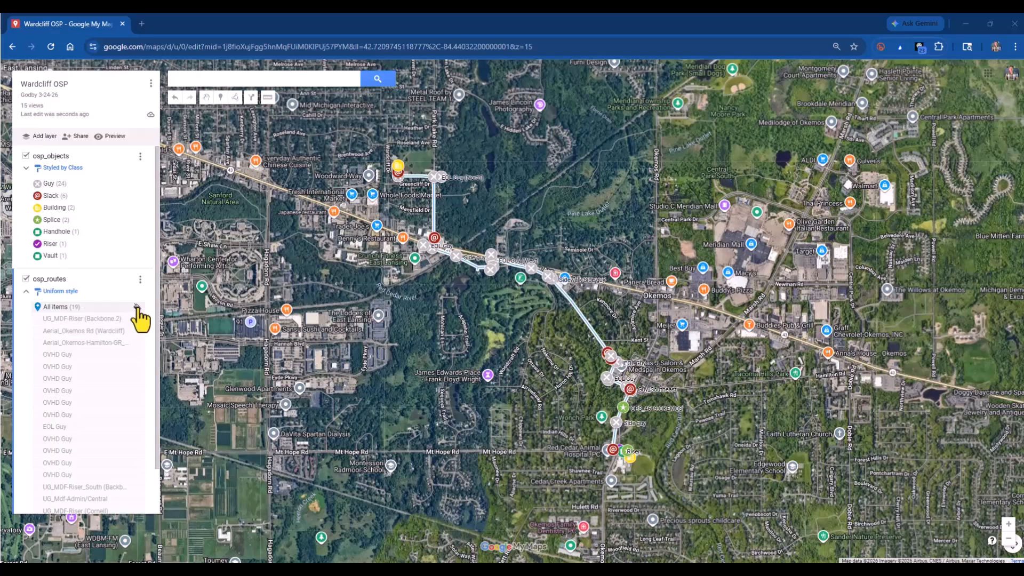
{"action": "left_click", "coordinate": [137, 307]}
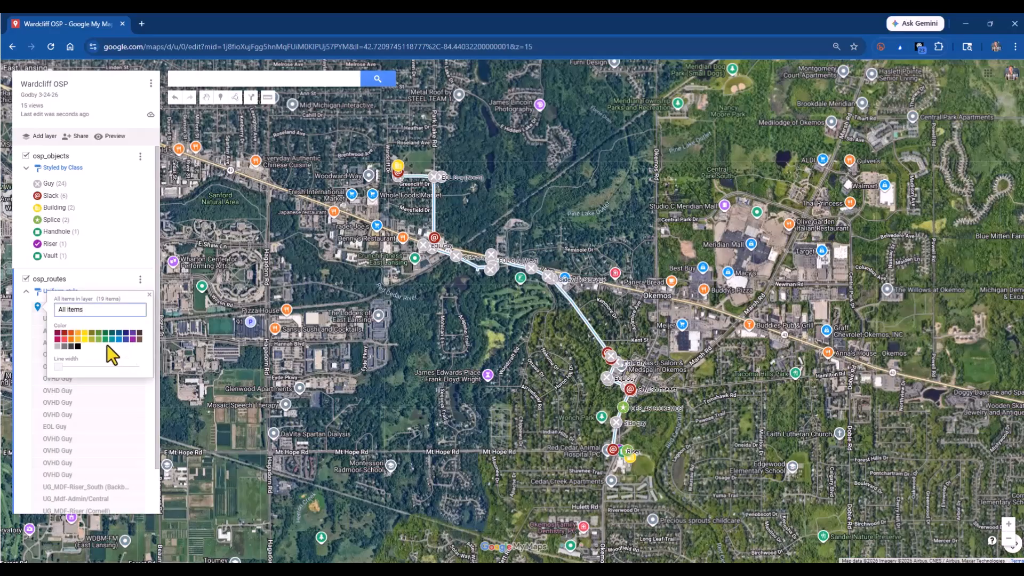
{"action": "left_click", "coordinate": [89, 342]}
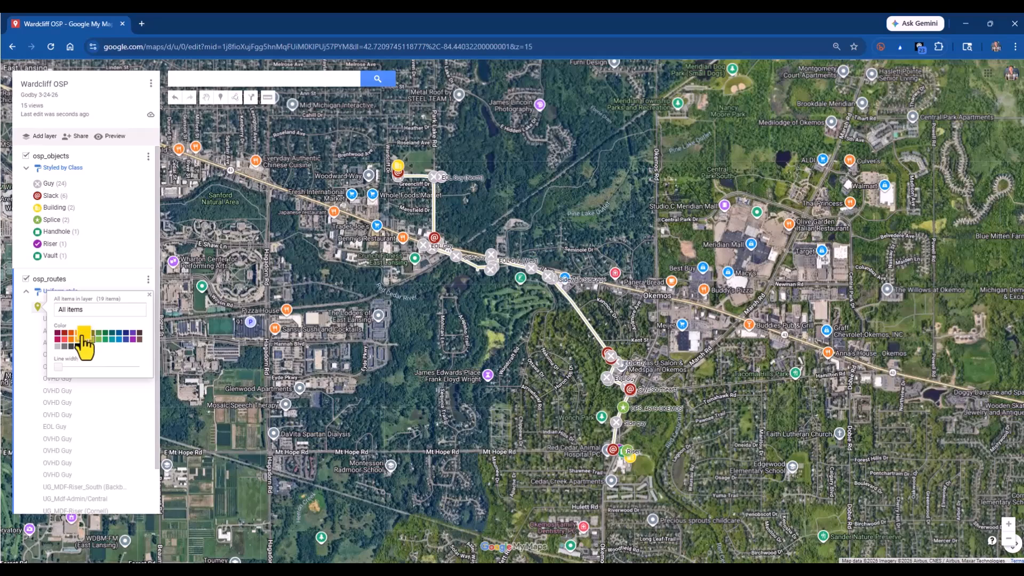
{"action": "left_click", "coordinate": [84, 336]}
{"action": "left_click_drag", "start_coordinate": [57, 369], "coordinate": [73, 367]}
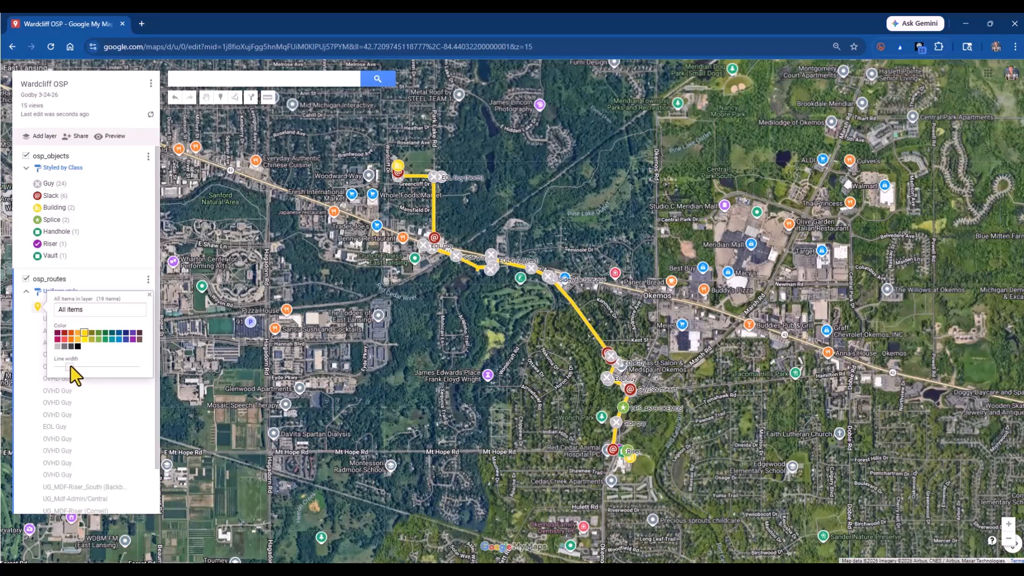
{"action": "left_click", "coordinate": [117, 235]}
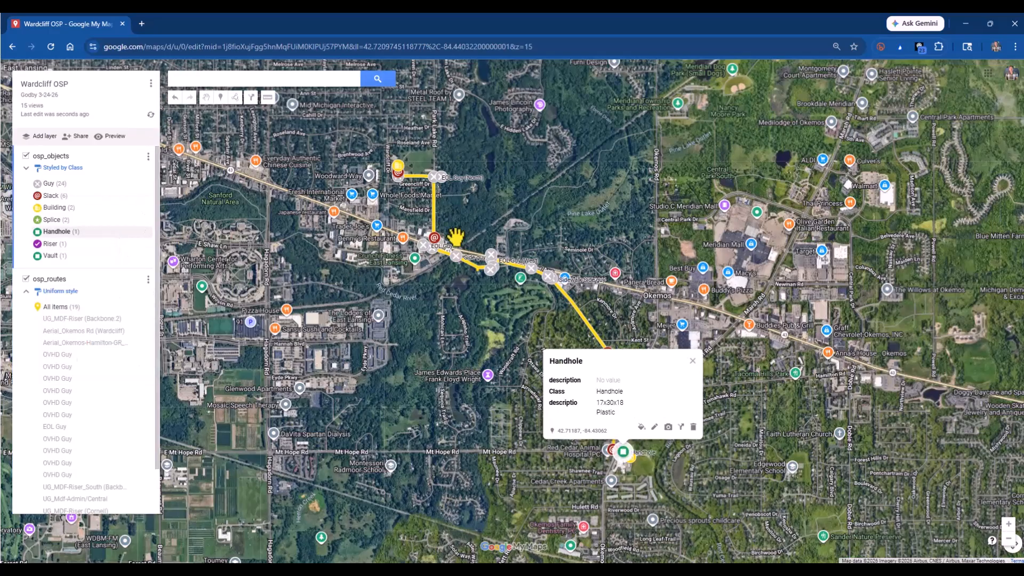
{"action": "left_click", "coordinate": [692, 362]}
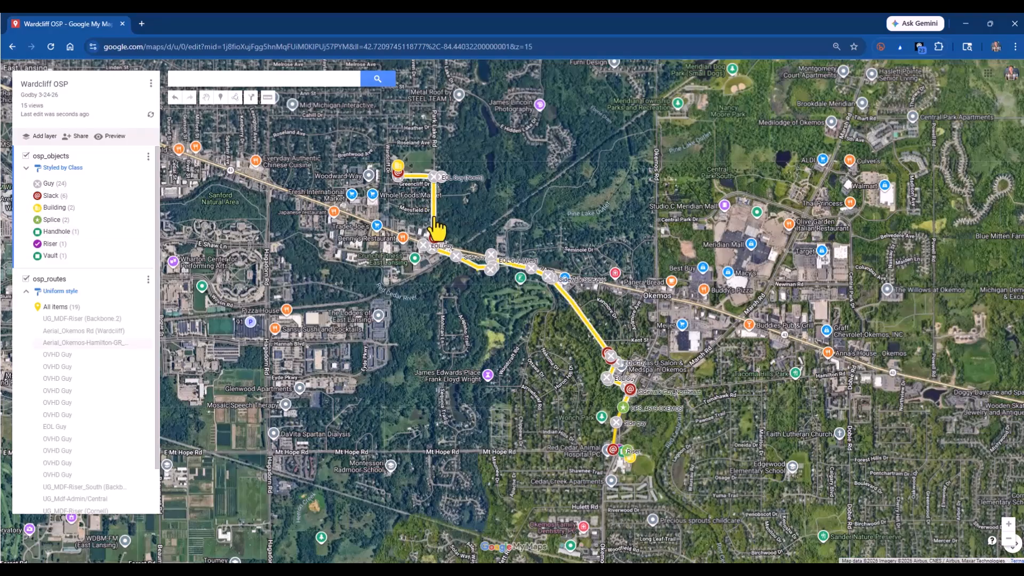
Check the attributes of the aerial Okemos-Hamilton-Park Lake route and the underground Mdf-Admin/Central route, and close the card
{"action": "left_click", "coordinate": [432, 211]}
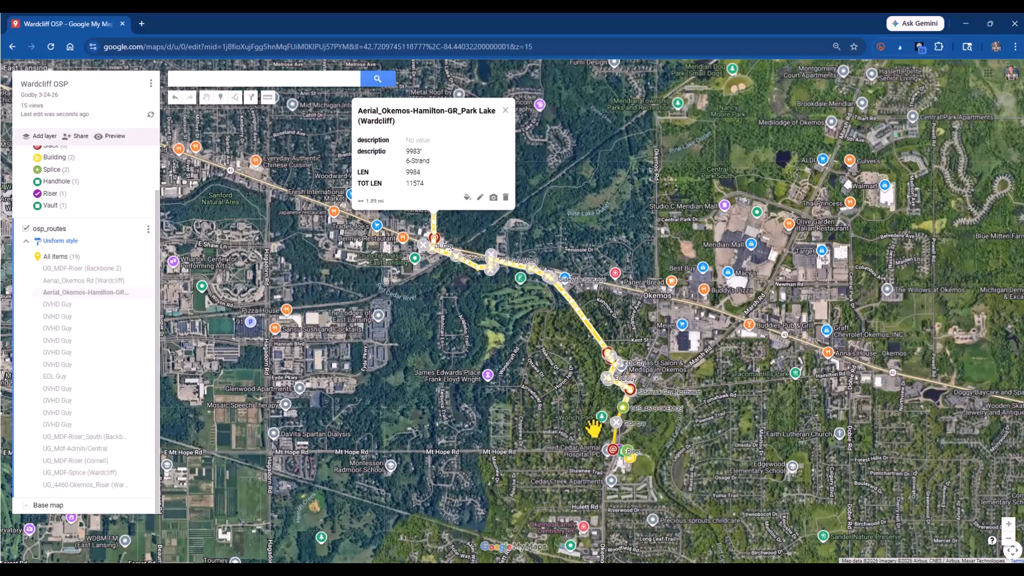
{"action": "scroll", "coordinate": [613, 454], "scroll_direction": "up", "scroll_amount": 2}
{"action": "scroll", "coordinate": [649, 441], "scroll_direction": "up", "scroll_amount": 4}
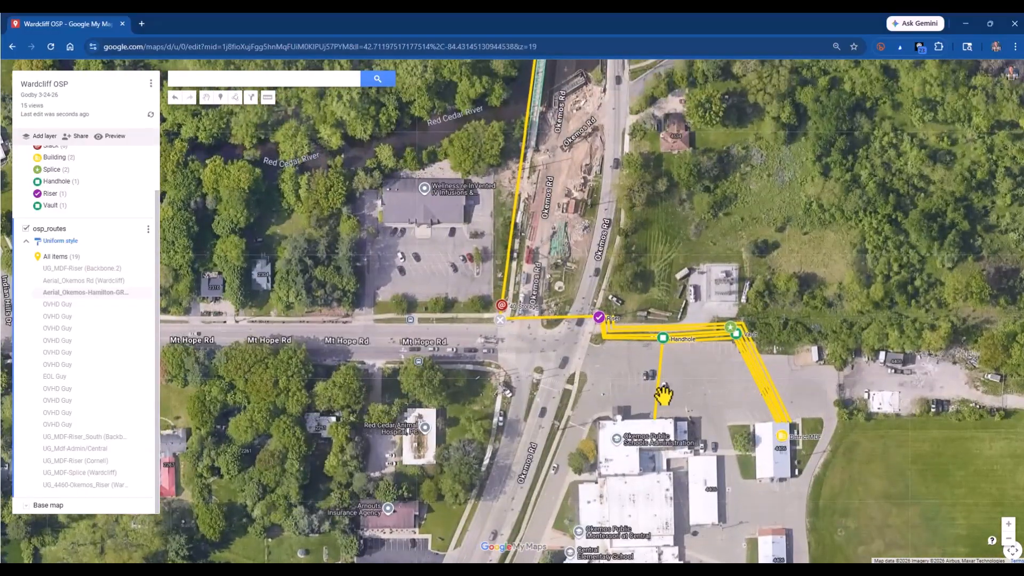
{"action": "left_click", "coordinate": [657, 399]}
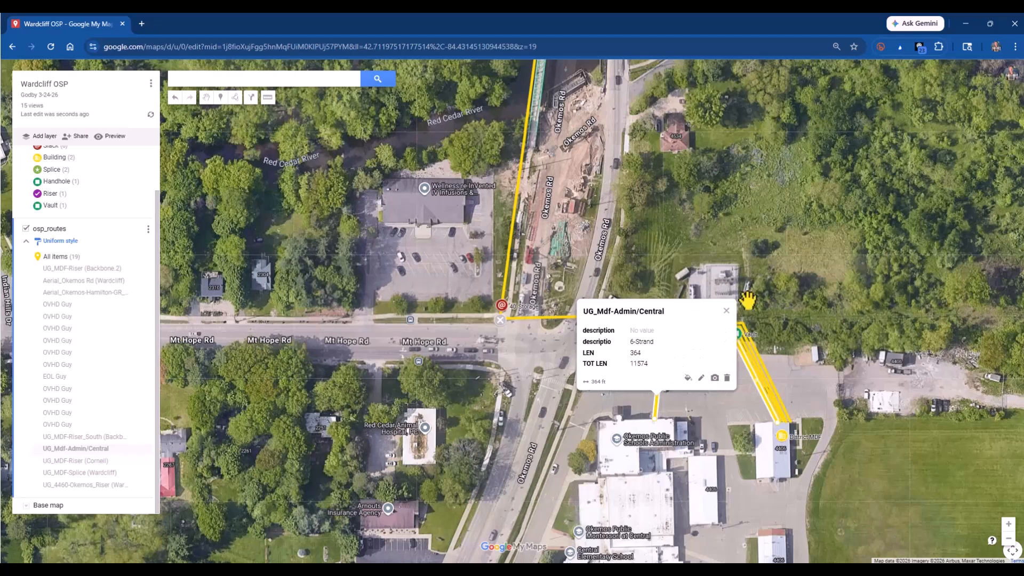
{"action": "left_click", "coordinate": [725, 310]}
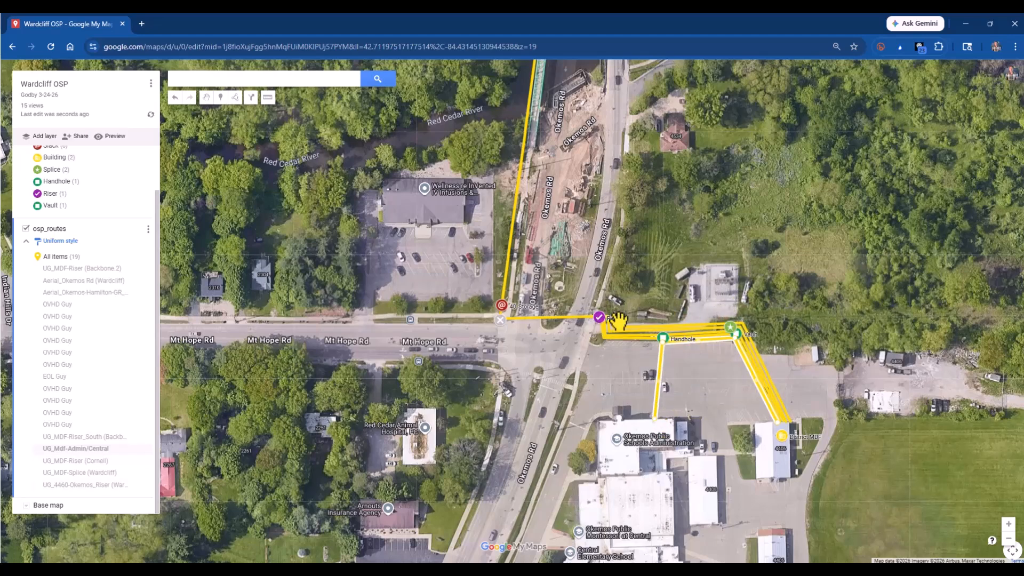
Check the attributes of the UG_4460-Okemos_Riser and UG_MDF-Splice routes near the Okemos Rd riser, and close the card
{"action": "scroll", "coordinate": [617, 334], "scroll_direction": "up", "scroll_amount": 3}
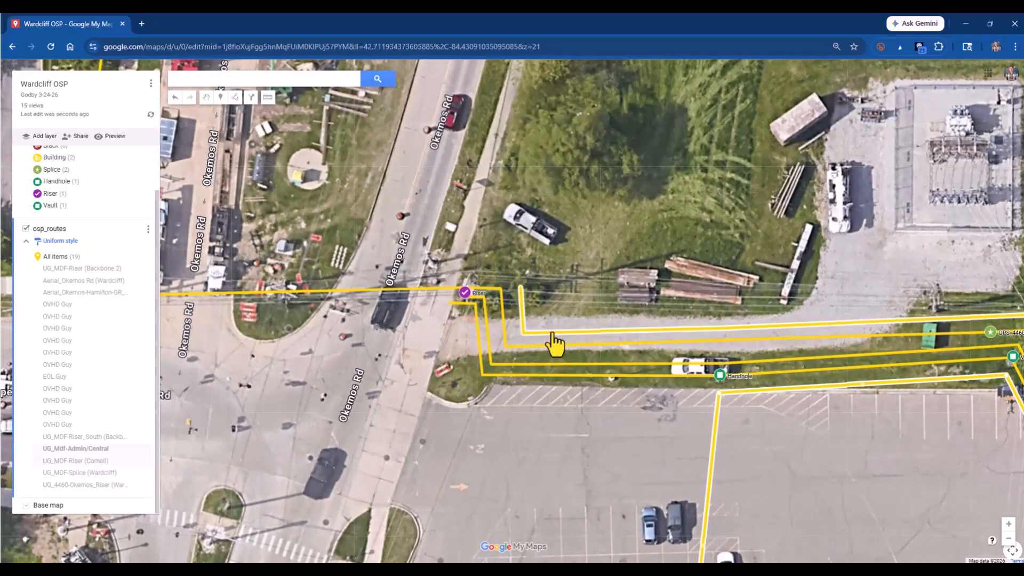
{"action": "left_click", "coordinate": [503, 333]}
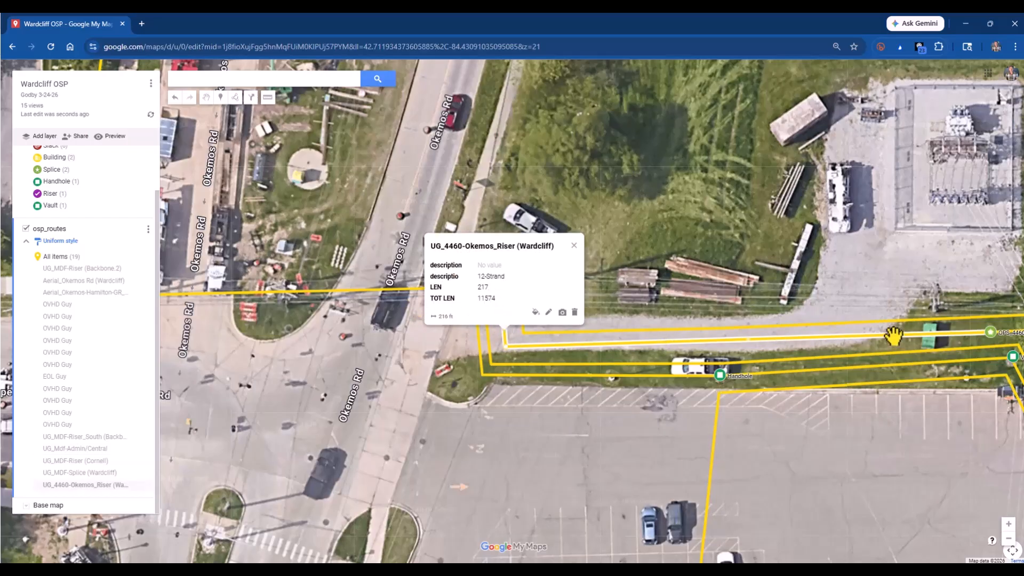
{"action": "left_click_drag", "start_coordinate": [885, 291], "coordinate": [505, 240]}
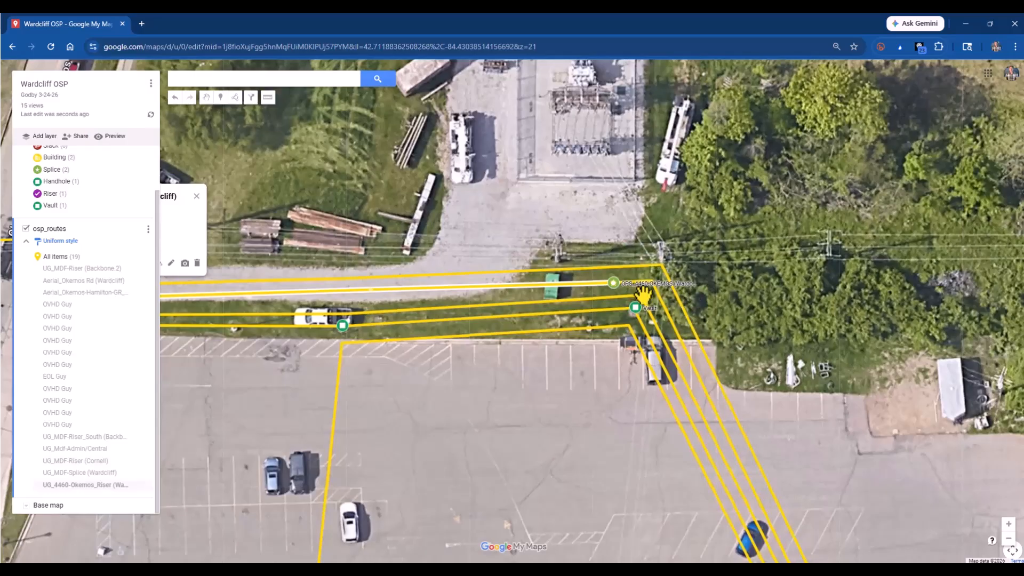
{"action": "left_click", "coordinate": [663, 312]}
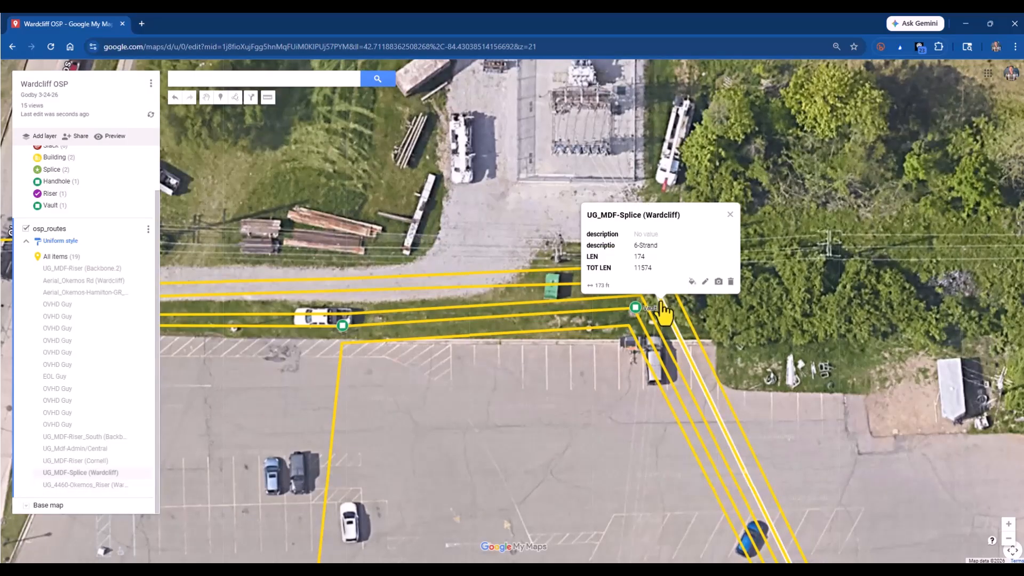
{"action": "scroll", "coordinate": [794, 394], "scroll_direction": "down", "scroll_amount": 1}
{"action": "scroll", "coordinate": [794, 395], "scroll_direction": "down", "scroll_amount": 1}
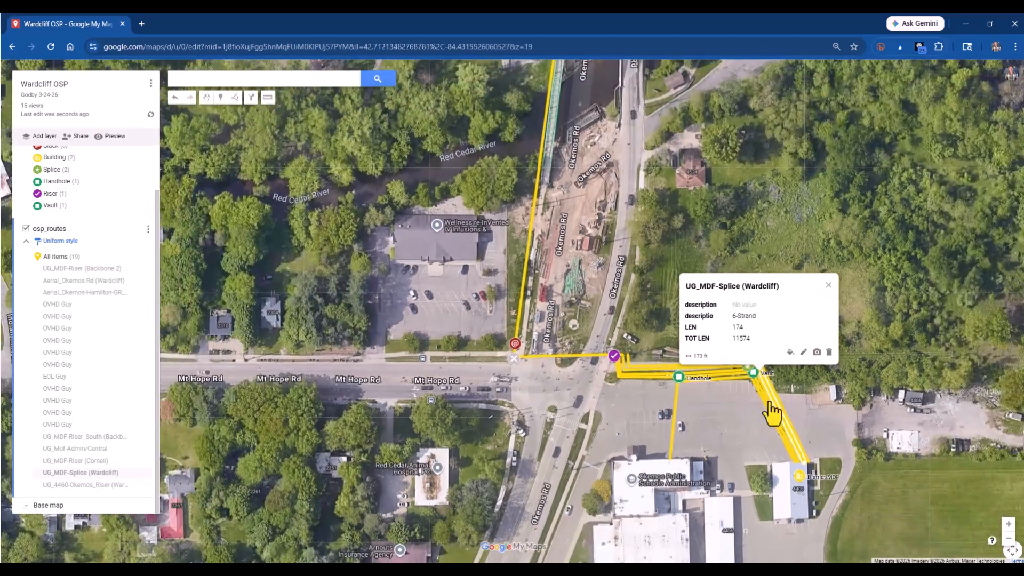
{"action": "scroll", "coordinate": [722, 403], "scroll_direction": "up", "scroll_amount": 1}
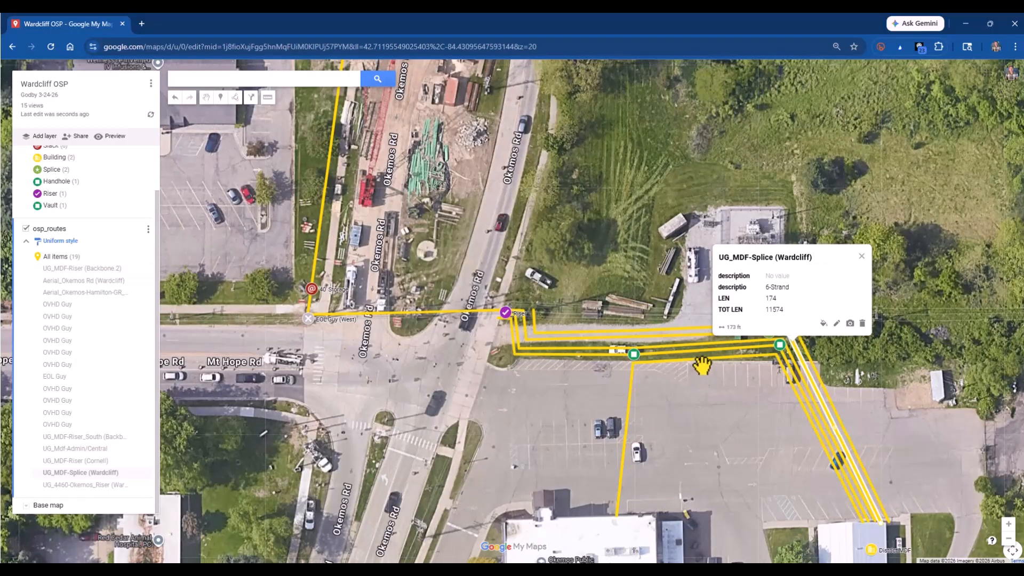
{"action": "left_click", "coordinate": [862, 258]}
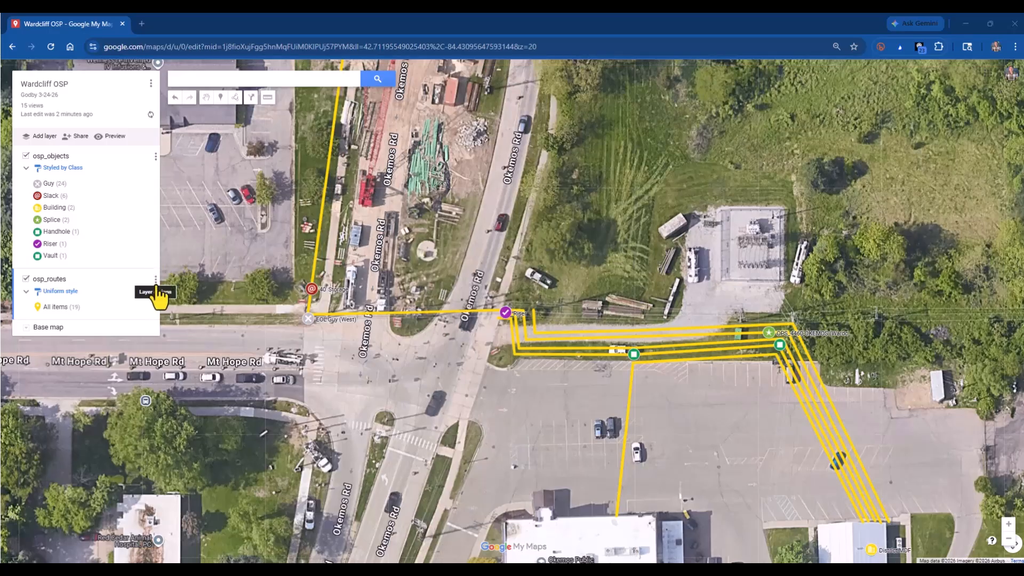
Export the osp_objects layer data as CSV and open the downloaded file in a maximized Excel window
{"action": "left_click", "coordinate": [155, 156]}
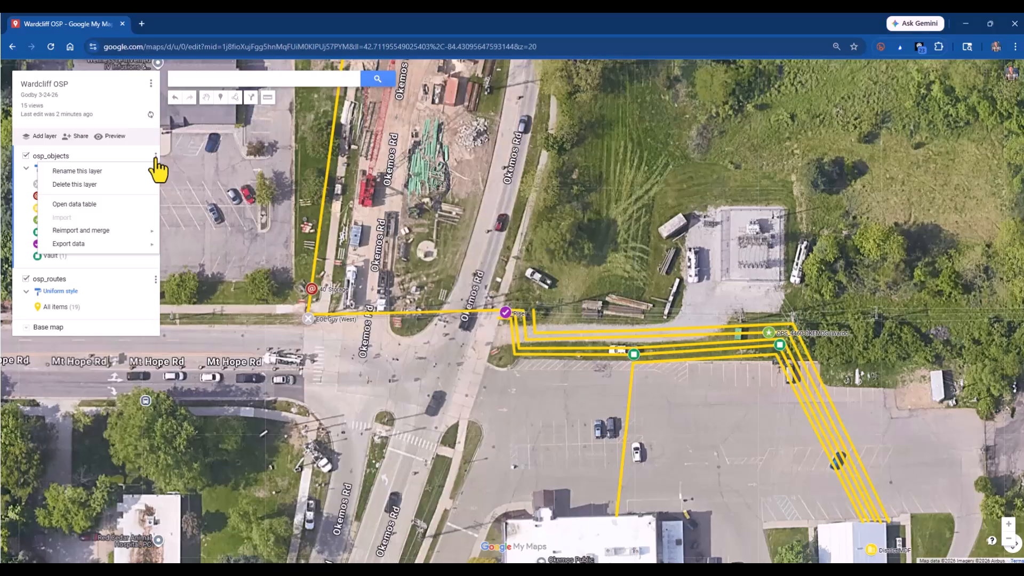
{"action": "mouse_move", "coordinate": [112, 243]}
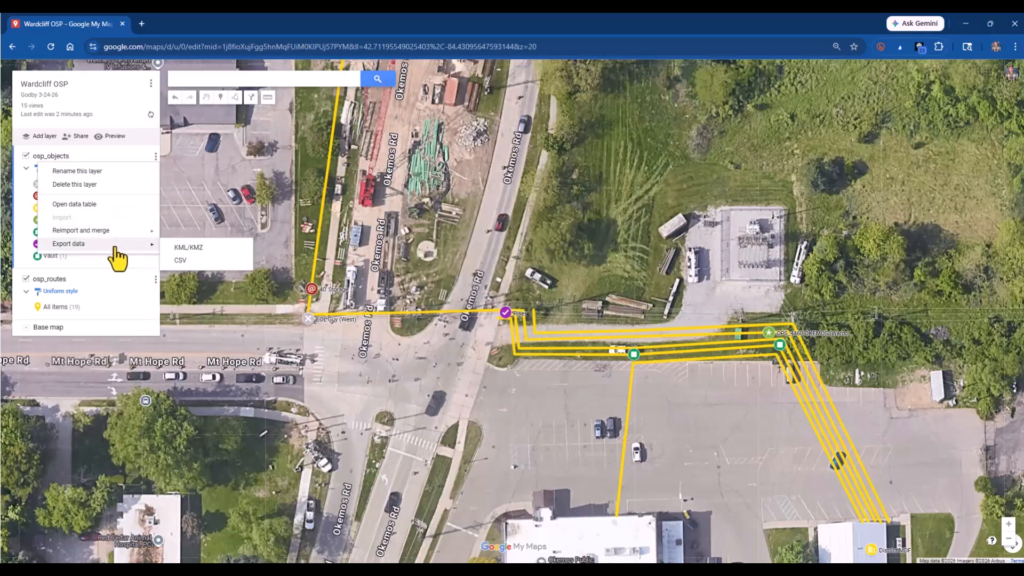
{"action": "left_click", "coordinate": [187, 260]}
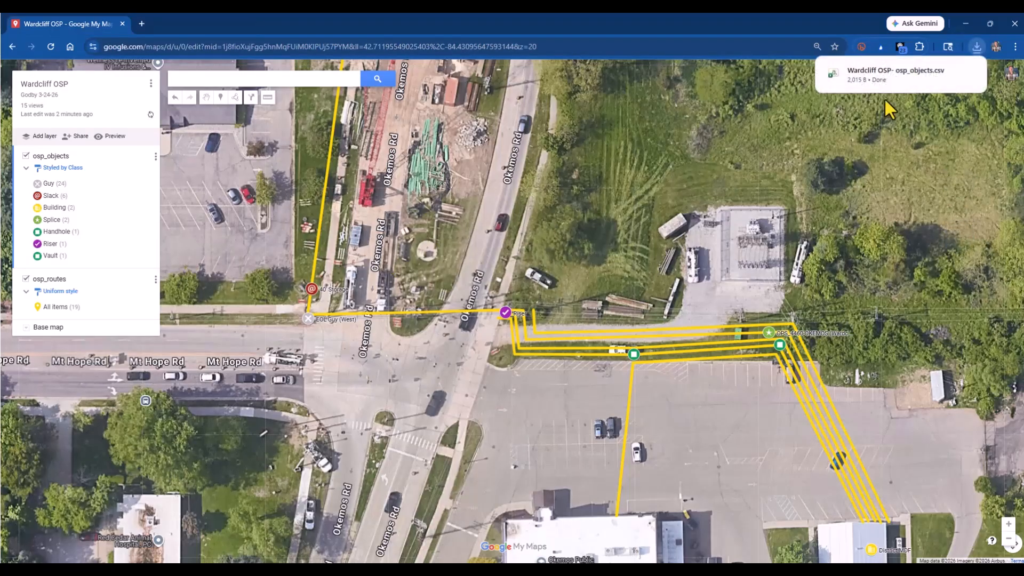
{"action": "left_click", "coordinate": [858, 75]}
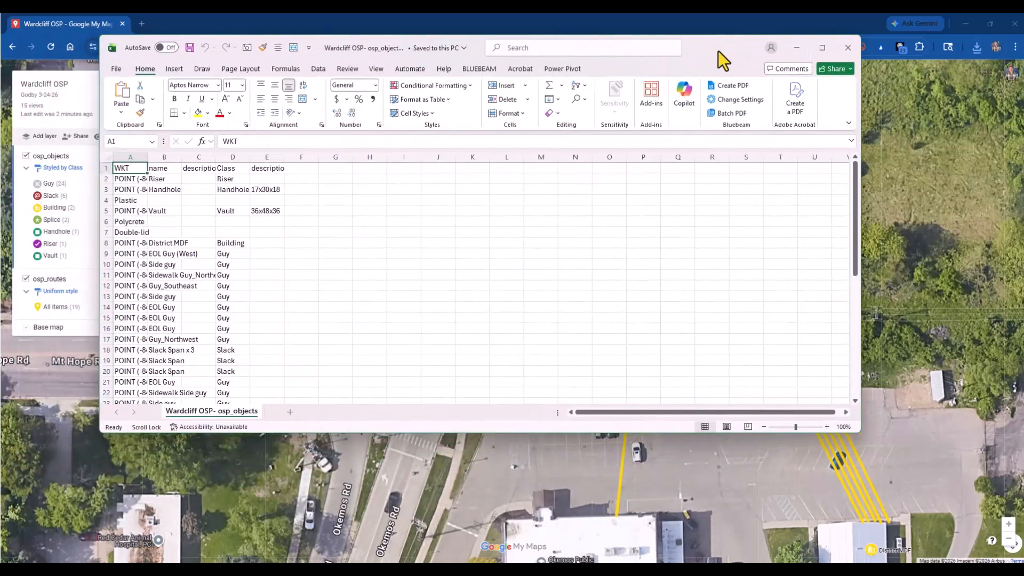
{"action": "double_click", "coordinate": [720, 50]}
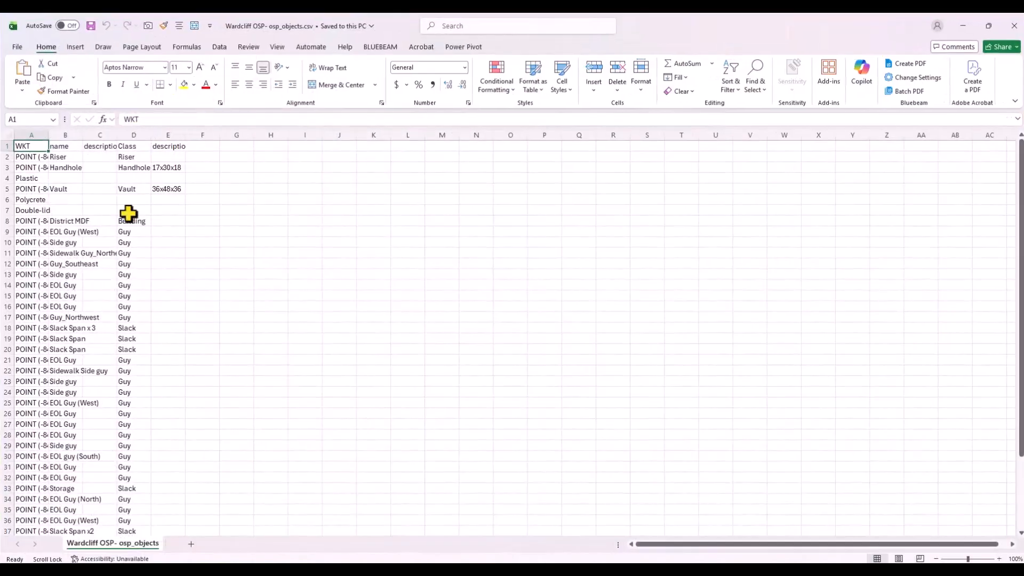
Fit the widths of all columns in the osp_objects sheet to their contents
{"action": "left_click", "coordinate": [6, 135]}
{"action": "double_click", "coordinate": [49, 132]}
{"action": "left_click", "coordinate": [323, 305]}
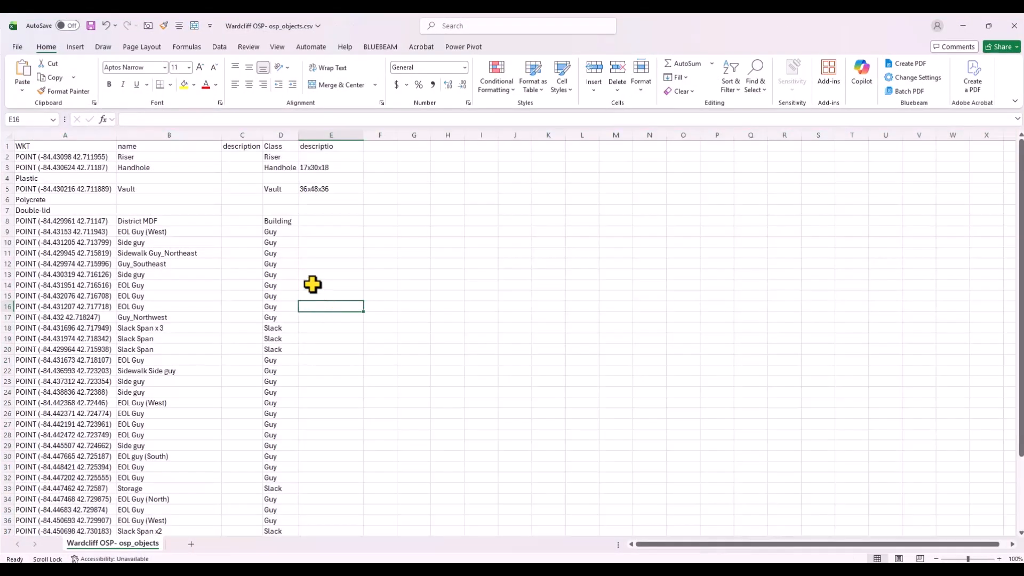
Delete the WKT coordinate column from the osp_objects sheet
{"action": "left_click", "coordinate": [66, 133]}
{"action": "right_click", "coordinate": [66, 135]}
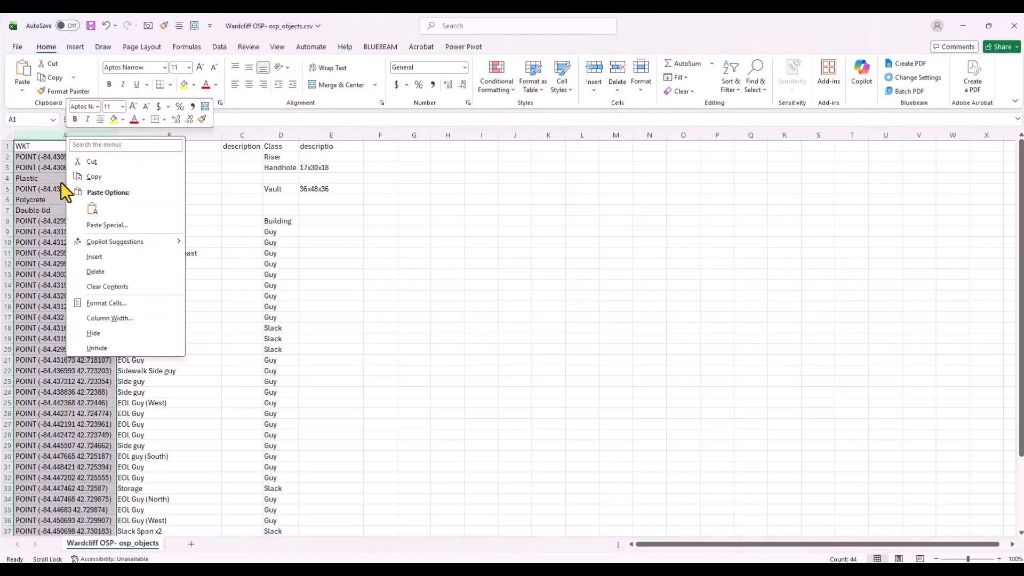
{"action": "left_click", "coordinate": [28, 241]}
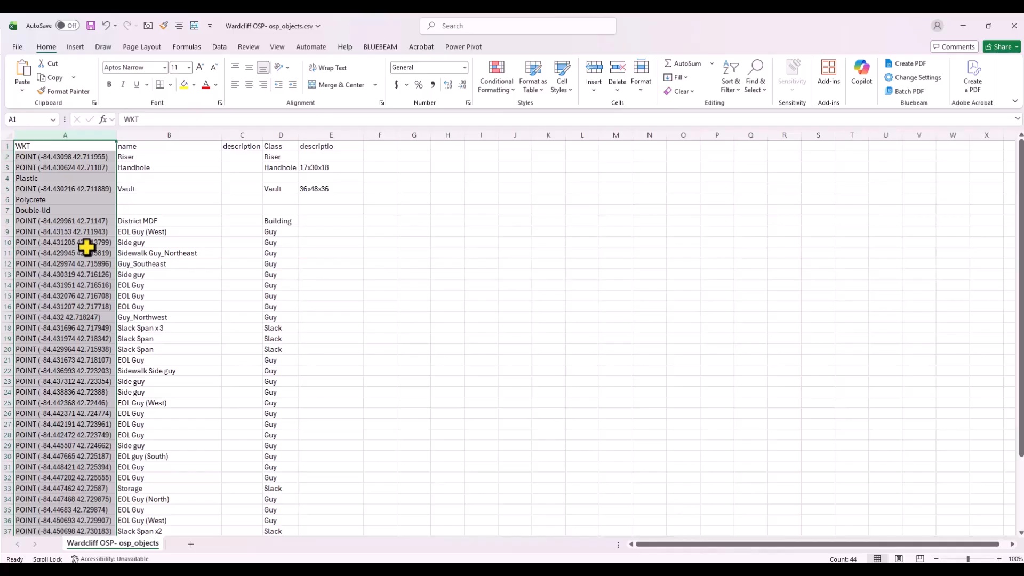
{"action": "left_click", "coordinate": [87, 326]}
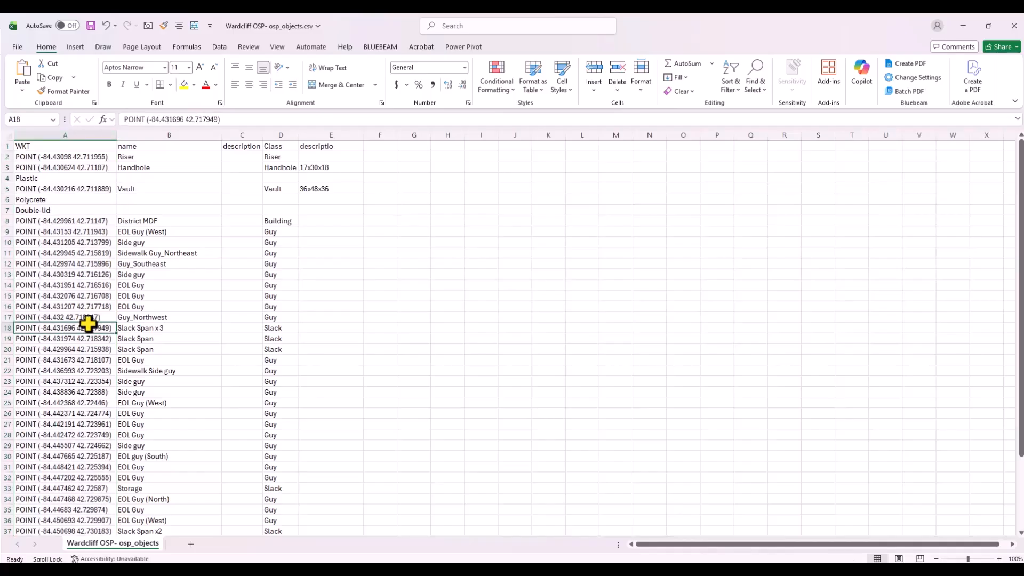
{"action": "right_click", "coordinate": [106, 137]}
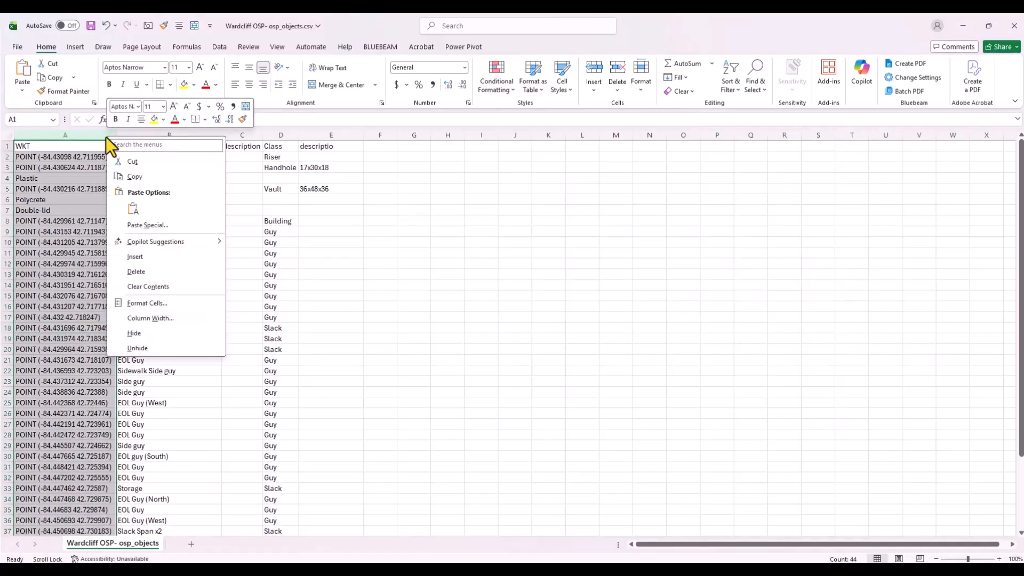
{"action": "left_click", "coordinate": [142, 274]}
Look over the name entries in the osp_objects sheet and close the workbook without saving the changes
{"action": "left_click", "coordinate": [134, 241]}
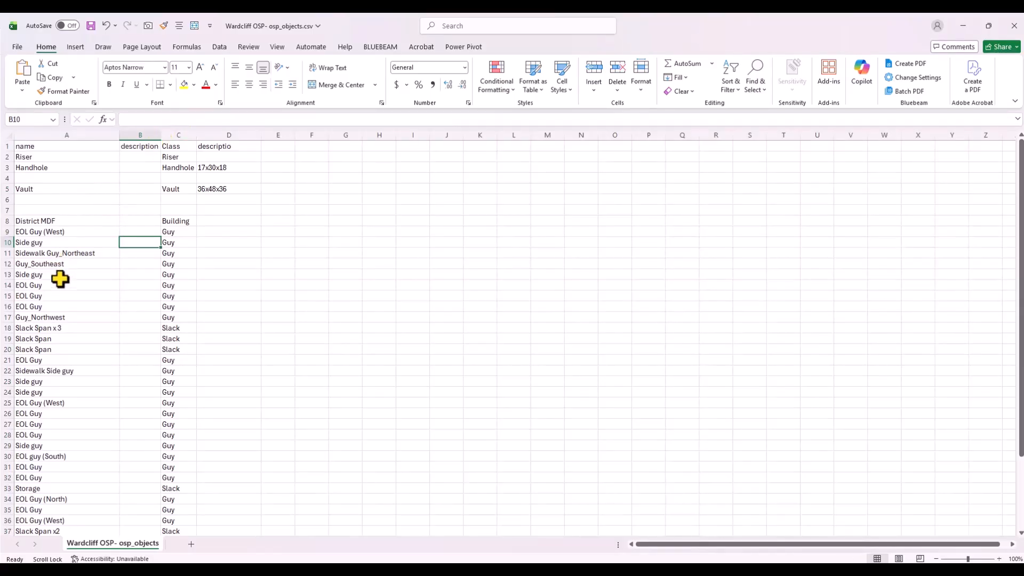
{"action": "left_click_drag", "start_coordinate": [60, 277], "coordinate": [59, 433]}
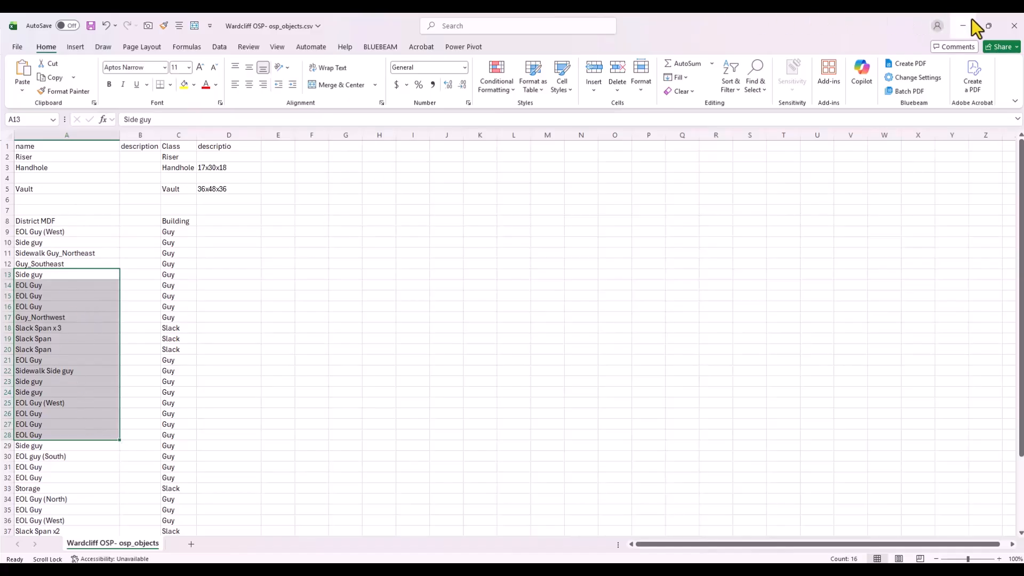
{"action": "left_click", "coordinate": [1015, 31]}
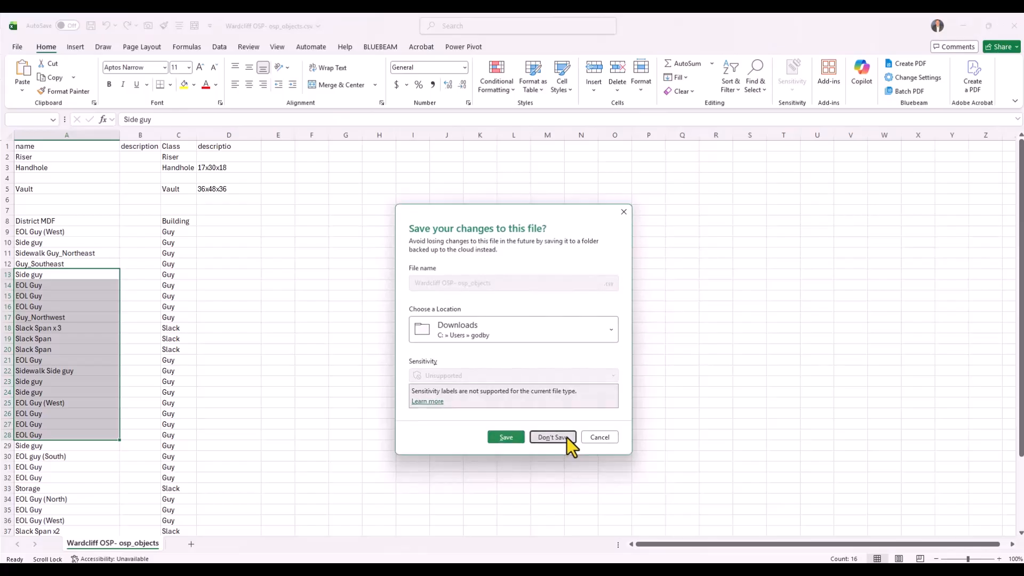
{"action": "left_click", "coordinate": [553, 437]}
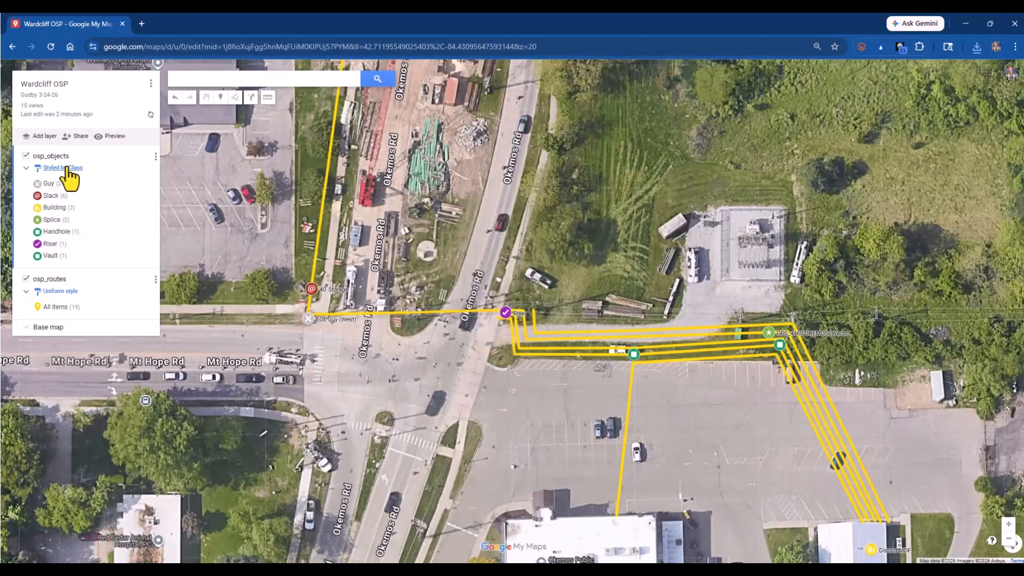
Export the osp_routes layer data as CSV and open the downloaded file in Excel
{"action": "left_click", "coordinate": [156, 280]}
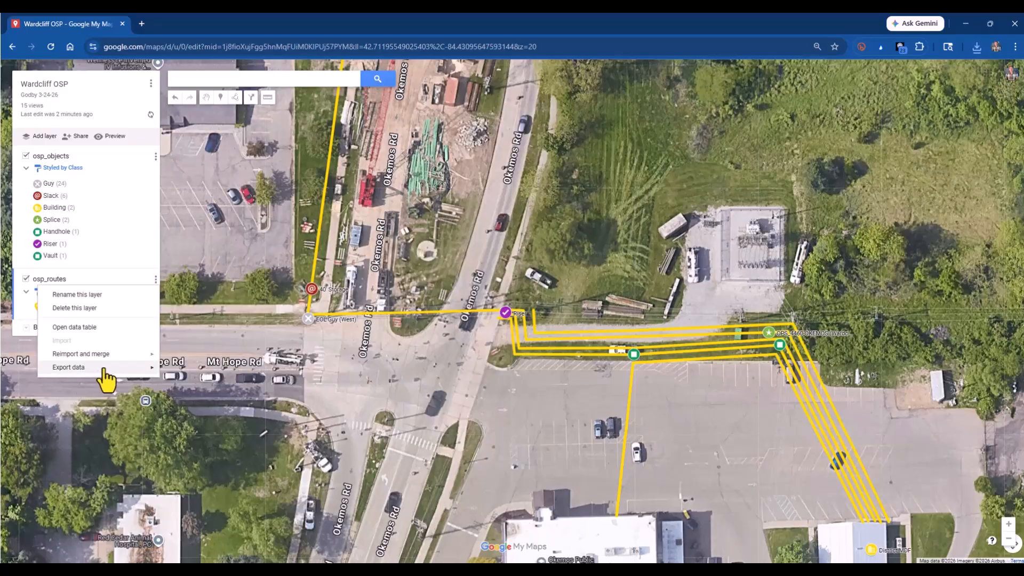
{"action": "mouse_move", "coordinate": [104, 372]}
{"action": "left_click", "coordinate": [199, 392]}
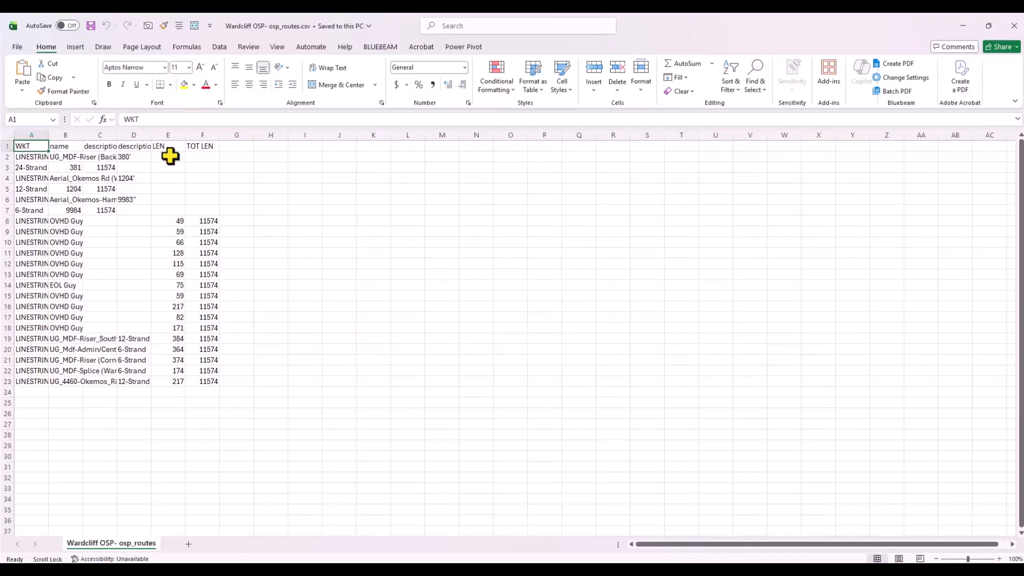
Fit all column widths in the osp_routes sheet to their contents and narrow the WKT column so the other columns show
{"action": "left_click", "coordinate": [41, 133]}
{"action": "left_click", "coordinate": [8, 134]}
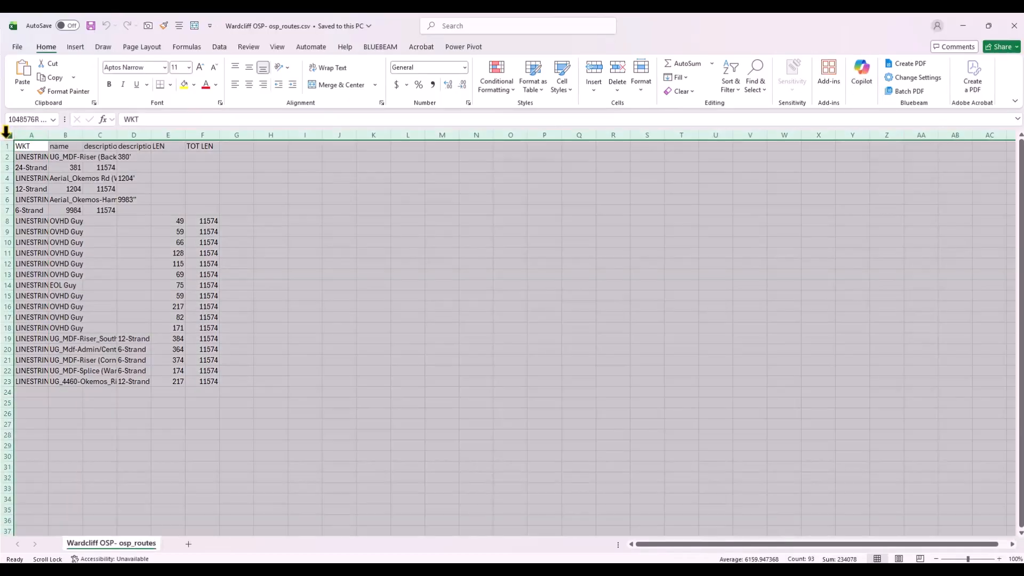
{"action": "double_click", "coordinate": [83, 138]}
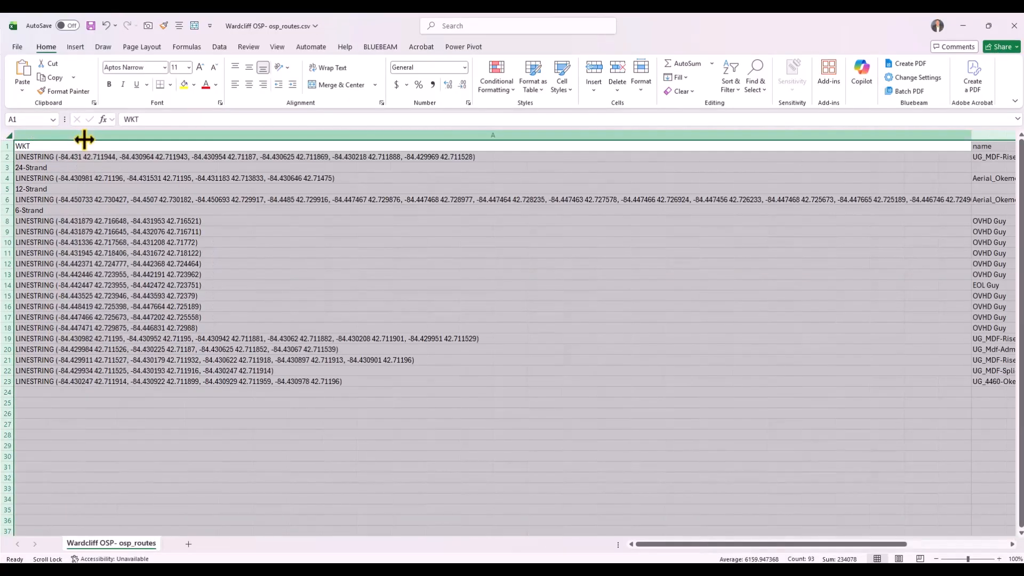
{"action": "left_click", "coordinate": [251, 372]}
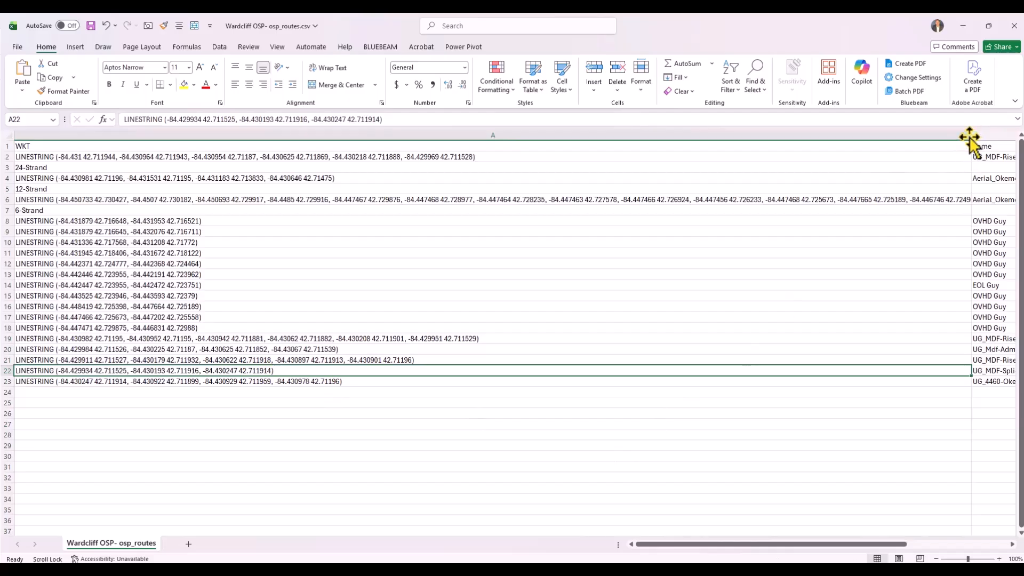
{"action": "left_click_drag", "start_coordinate": [968, 138], "coordinate": [225, 235]}
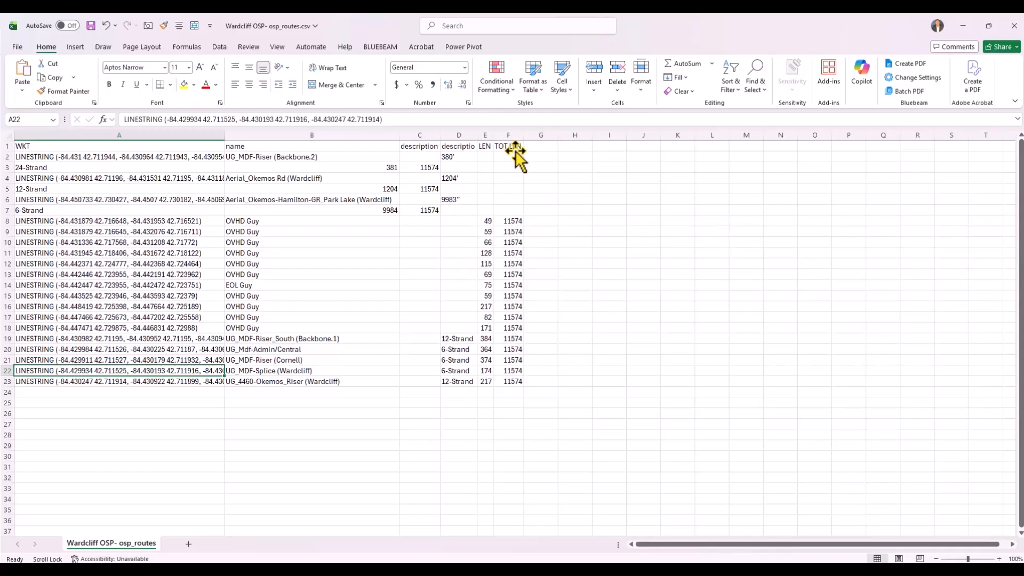
Close the osp_routes workbook without saving the changes
{"action": "left_click", "coordinate": [1013, 28]}
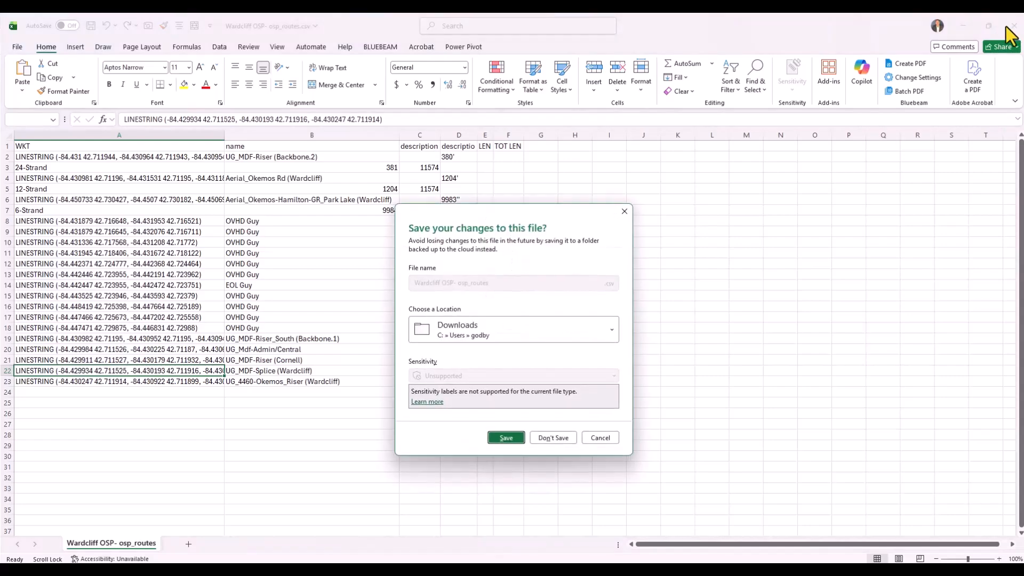
{"action": "left_click", "coordinate": [601, 438]}
{"action": "left_click", "coordinate": [550, 439]}
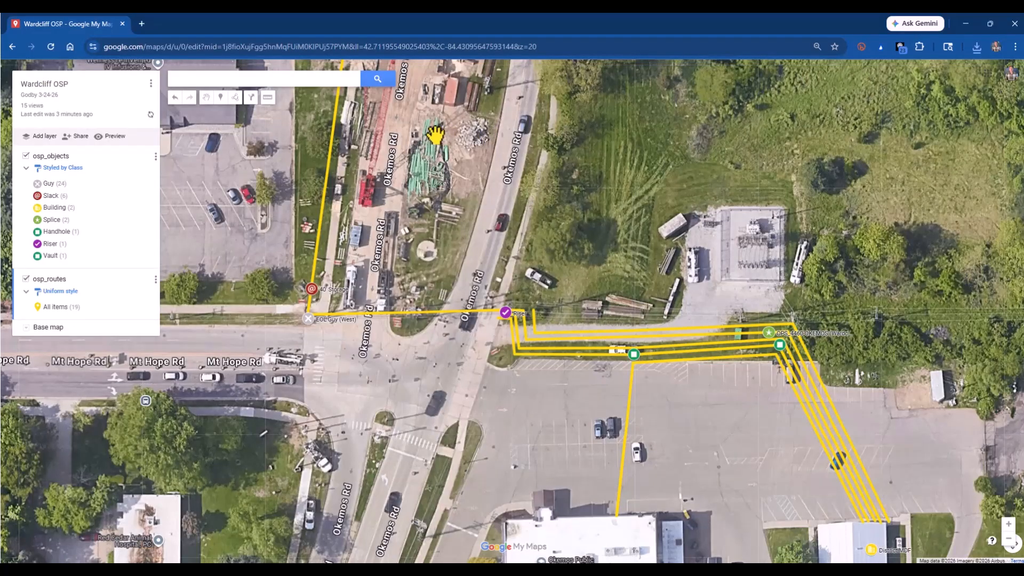
{"action": "left_click", "coordinate": [151, 87]}
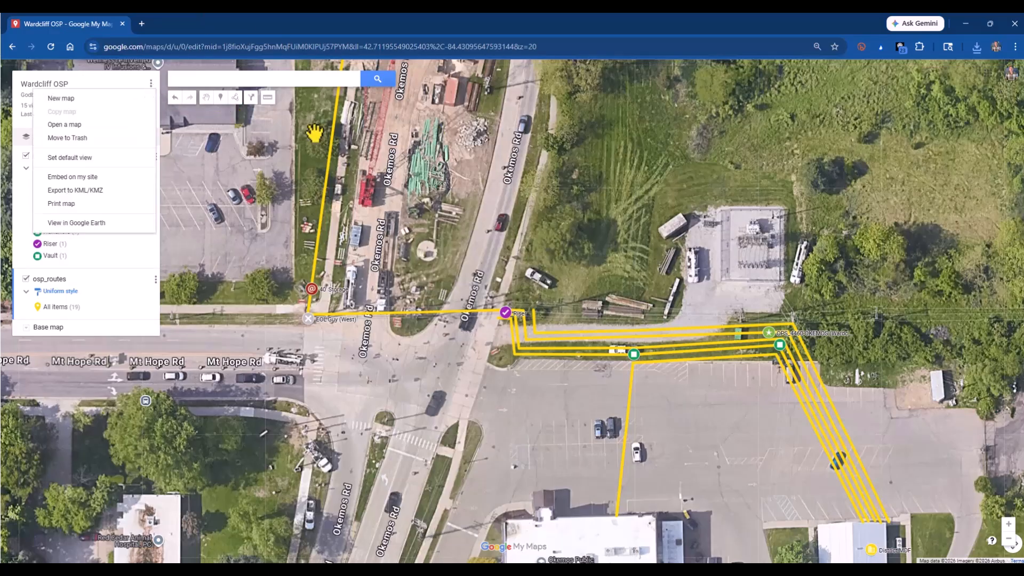
{"action": "left_click", "coordinate": [385, 168]}
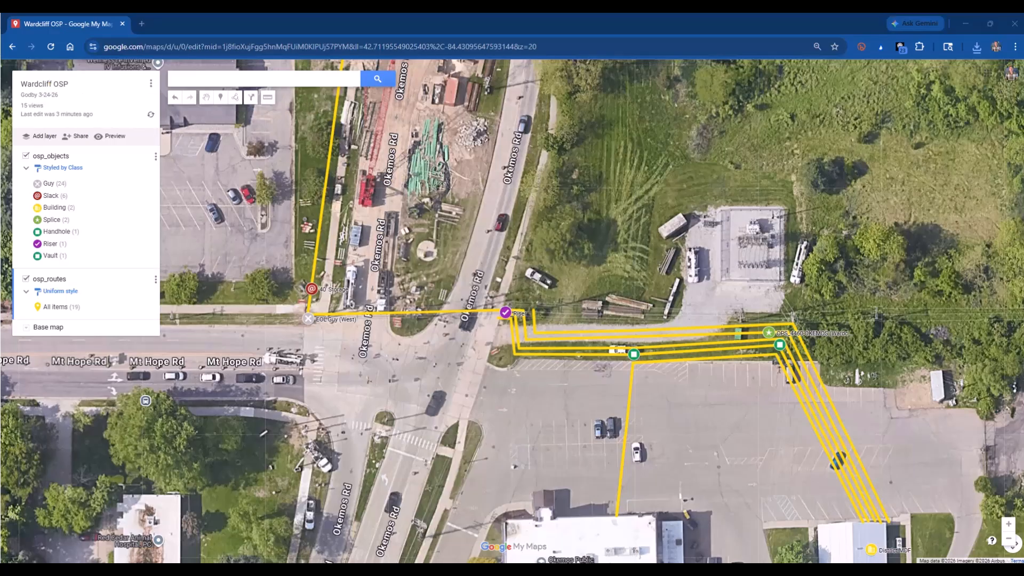
Copy the Wardcliff OSP map's share link and open it in an InPrivate browser window
{"action": "left_click", "coordinate": [78, 140]}
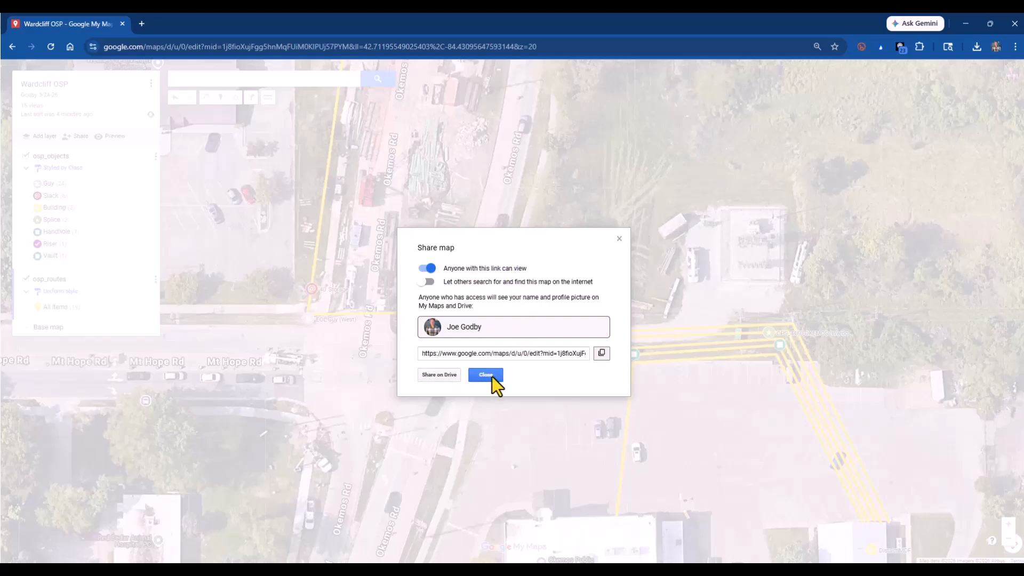
{"action": "left_click", "coordinate": [600, 353]}
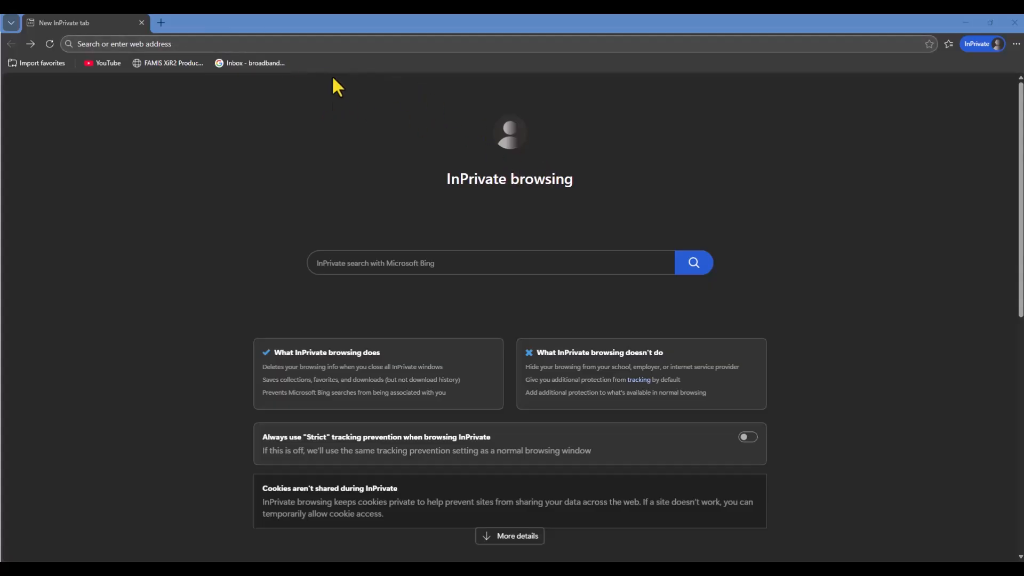
{"action": "left_click", "coordinate": [207, 44]}
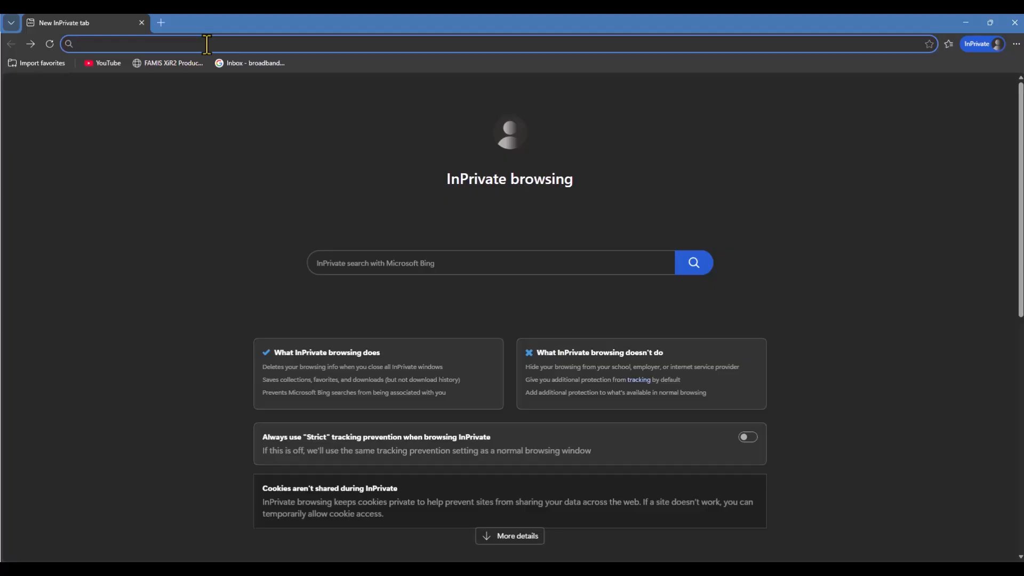
{"action": "key", "text": "ctrl+v"}
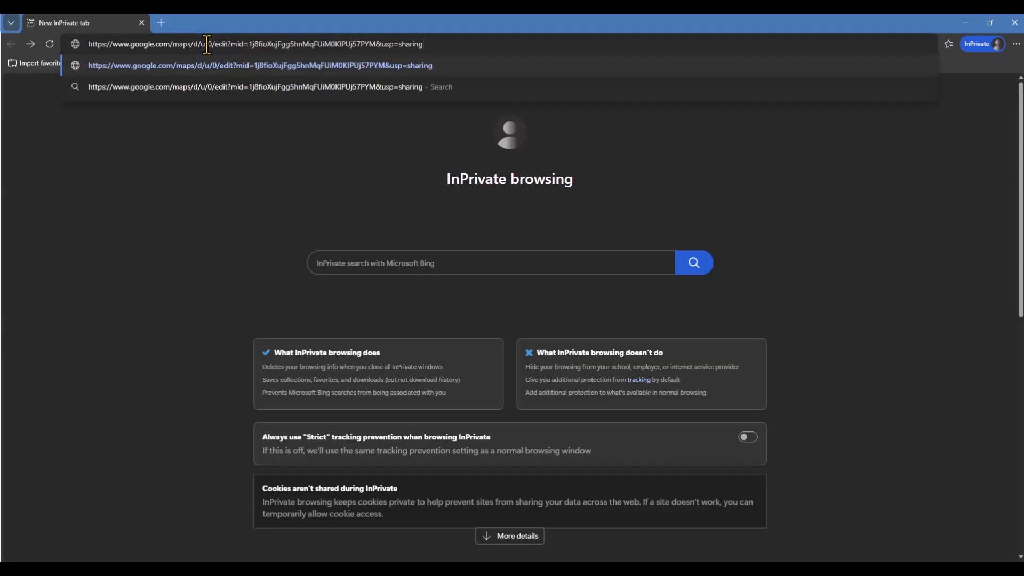
{"action": "key", "text": "Return"}
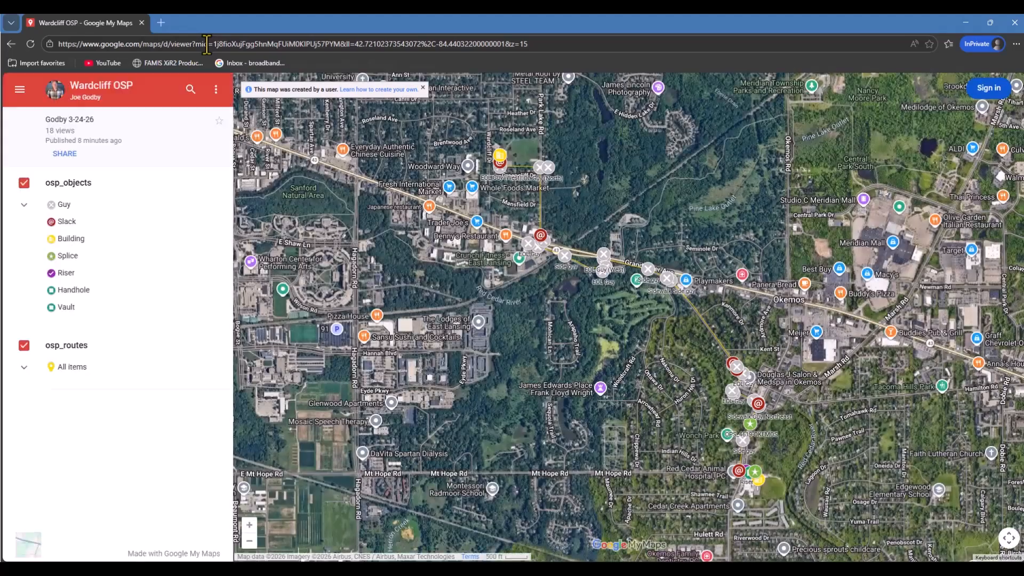
Check the attributes of the Aerial_Okemos Rd (Wardcliff) route near Mt Hope Rd in the shared map
{"action": "scroll", "coordinate": [555, 208], "scroll_direction": "up", "scroll_amount": 4}
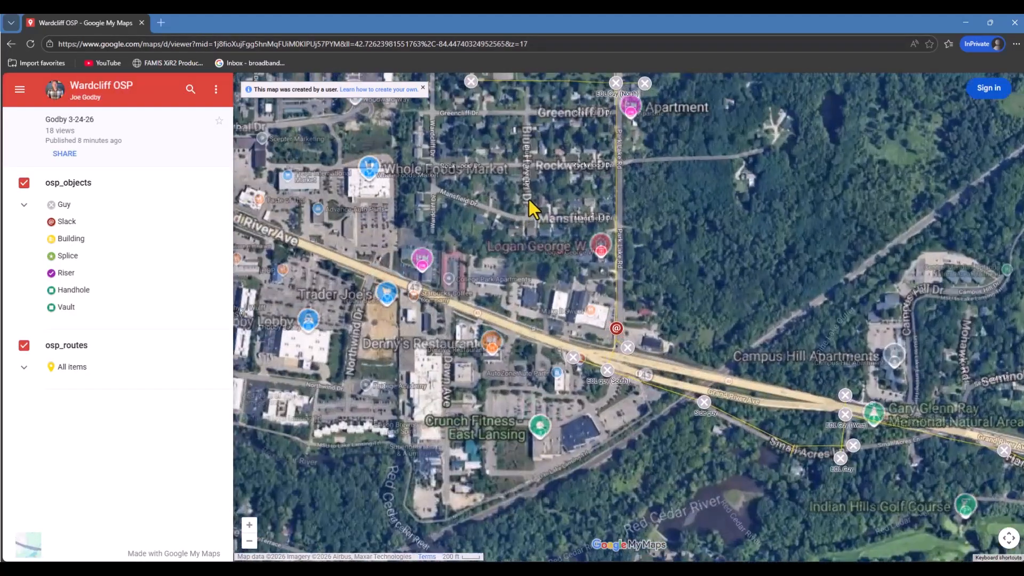
{"action": "scroll", "coordinate": [581, 201], "scroll_direction": "down", "scroll_amount": 3}
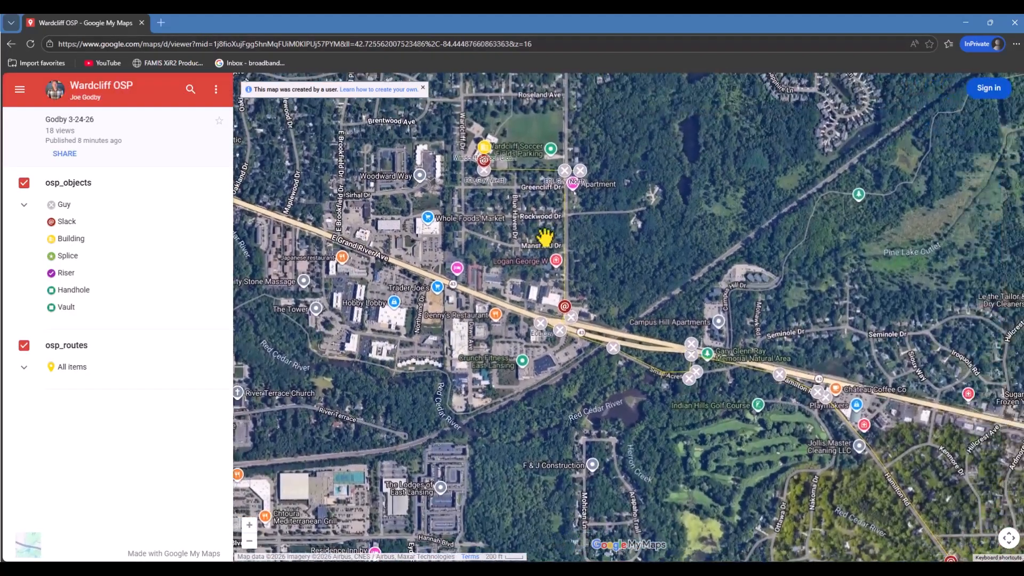
{"action": "left_click_drag", "start_coordinate": [838, 324], "coordinate": [715, 263]}
{"action": "left_click_drag", "start_coordinate": [503, 166], "coordinate": [588, 234]}
{"action": "scroll", "coordinate": [462, 182], "scroll_direction": "up", "scroll_amount": 3}
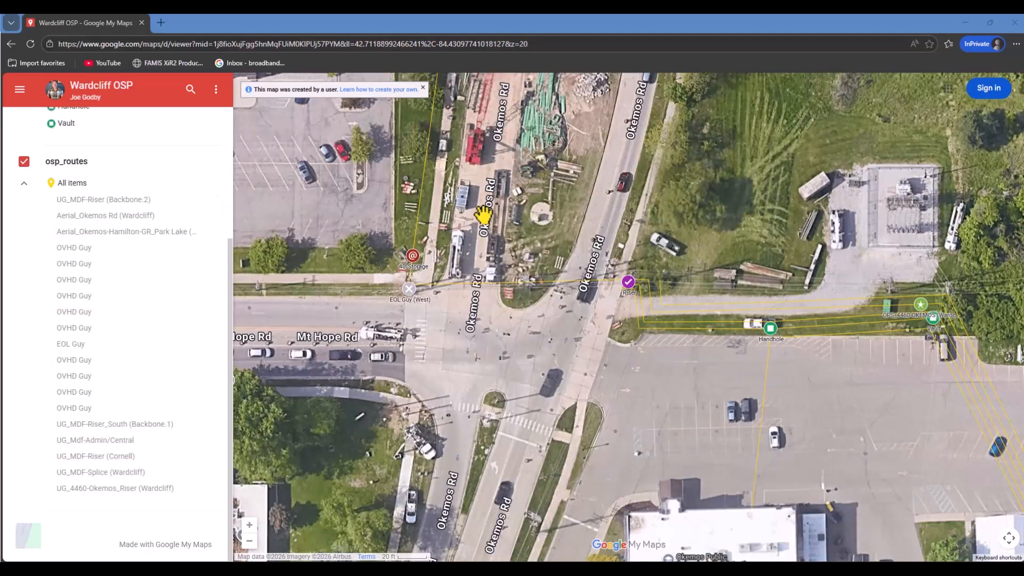
{"action": "left_click", "coordinate": [421, 187]}
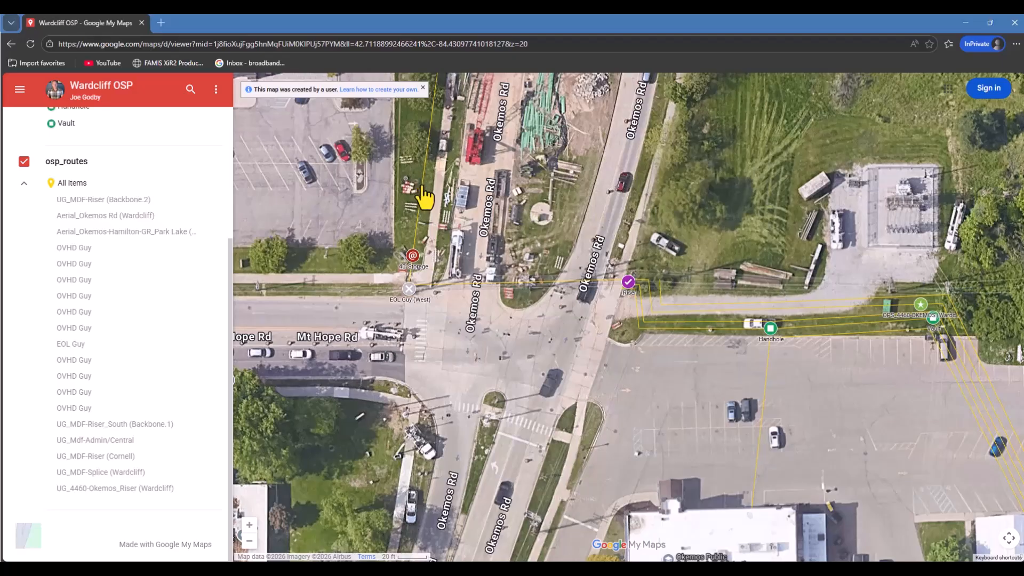
{"action": "left_click", "coordinate": [421, 188]}
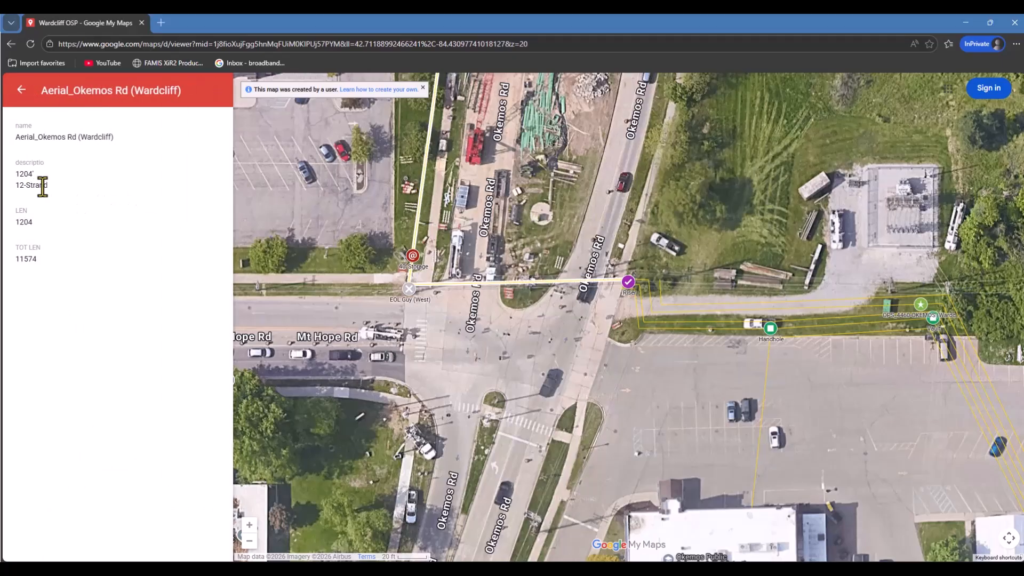
Examine the aerial fiber route north from the riser along Okemos Rd and northwest along Hamilton Rd in the shared map
{"action": "scroll", "coordinate": [670, 247], "scroll_direction": "down", "scroll_amount": 2}
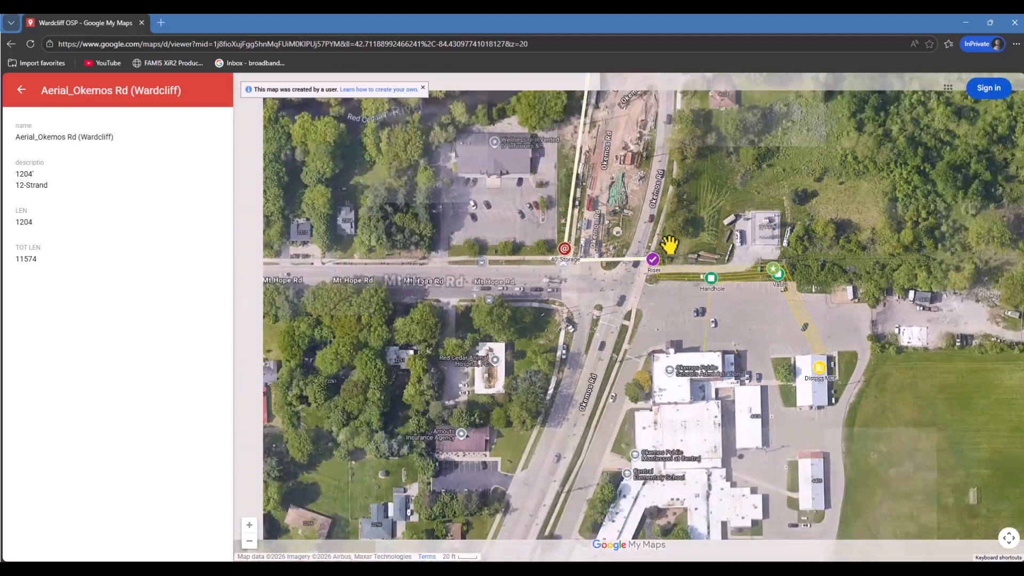
{"action": "left_click_drag", "start_coordinate": [690, 202], "coordinate": [639, 376]}
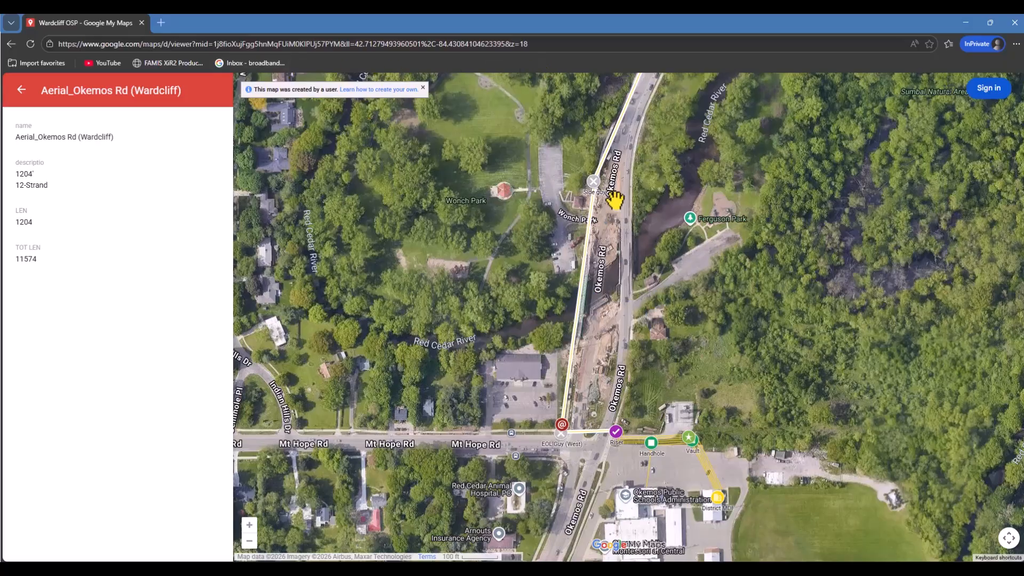
{"action": "left_click_drag", "start_coordinate": [640, 350], "coordinate": [583, 272]}
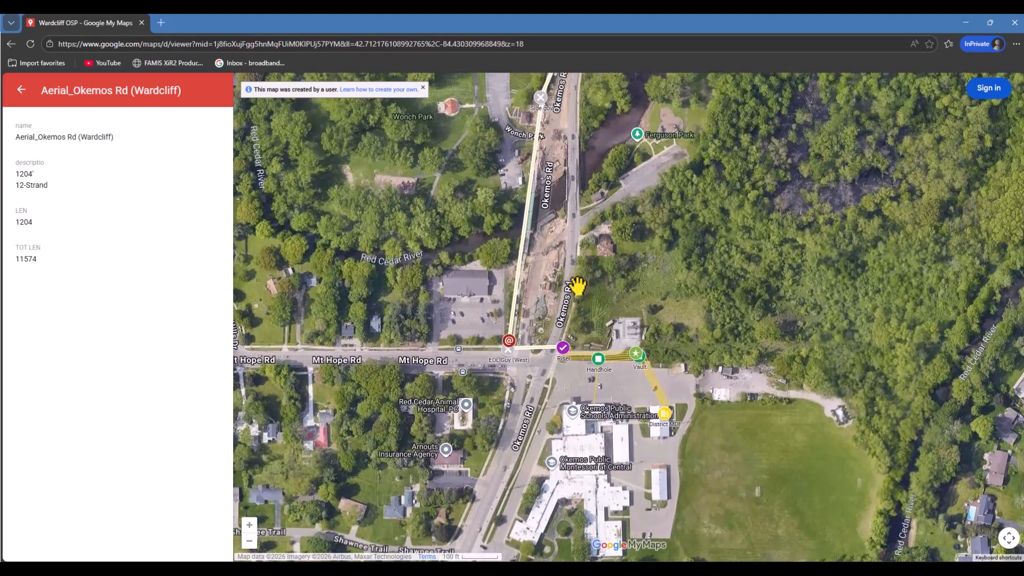
{"action": "scroll", "coordinate": [579, 283], "scroll_direction": "down", "scroll_amount": 1}
{"action": "left_click_drag", "start_coordinate": [597, 221], "coordinate": [604, 304]}
{"action": "scroll", "coordinate": [577, 221], "scroll_direction": "up", "scroll_amount": 2}
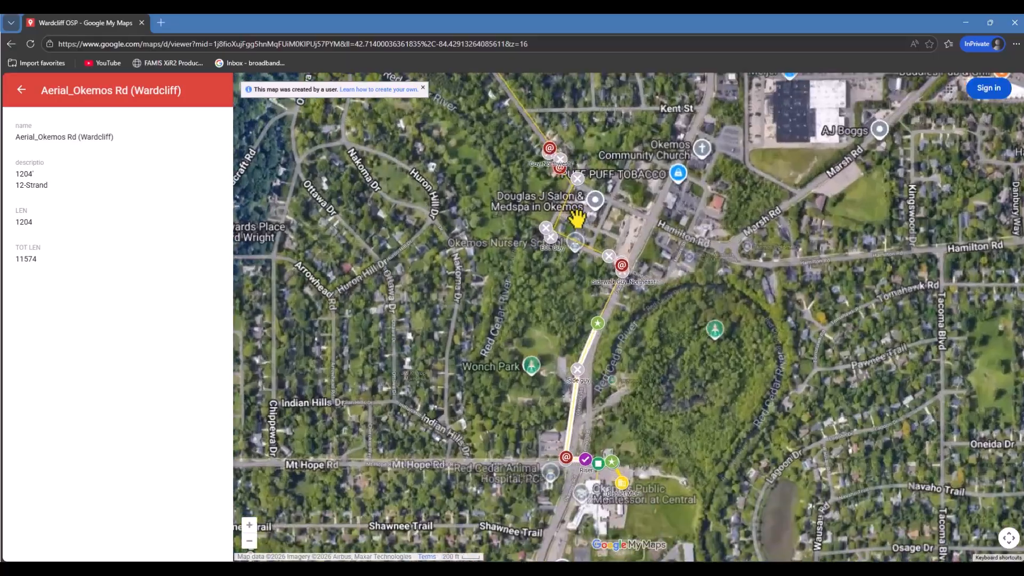
{"action": "left_click_drag", "start_coordinate": [582, 191], "coordinate": [635, 293]}
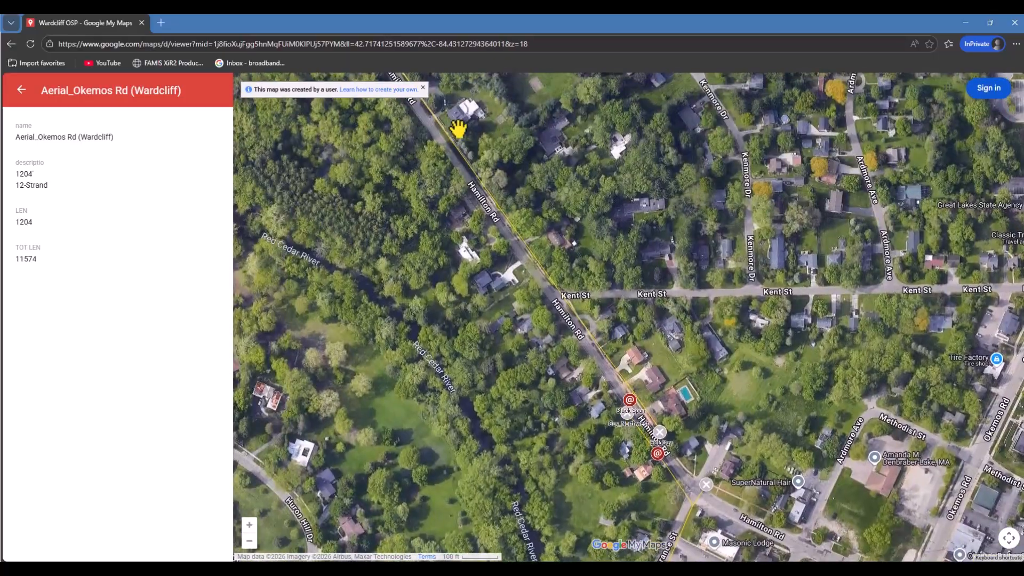
{"action": "left_click_drag", "start_coordinate": [455, 128], "coordinate": [624, 405]}
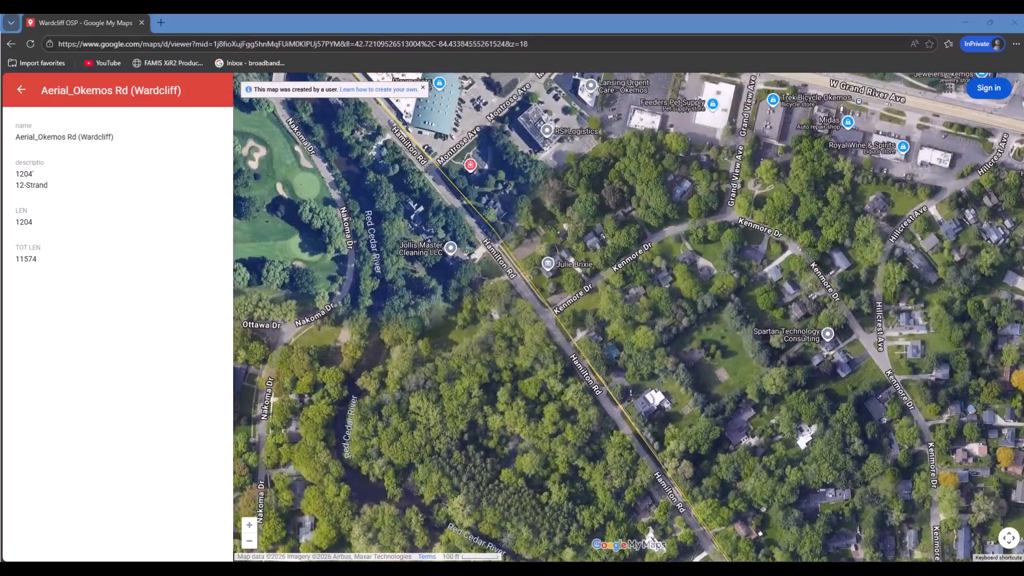